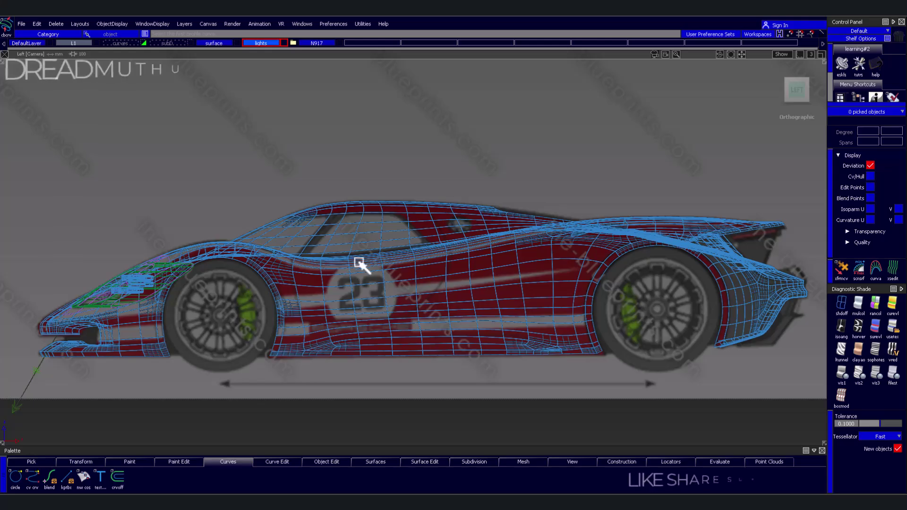
# Orbit down onto the car and reframe the side view around the cabin
pyautogui.scroll(2, 358, 270)
pyautogui.scroll(2, 385, 244)
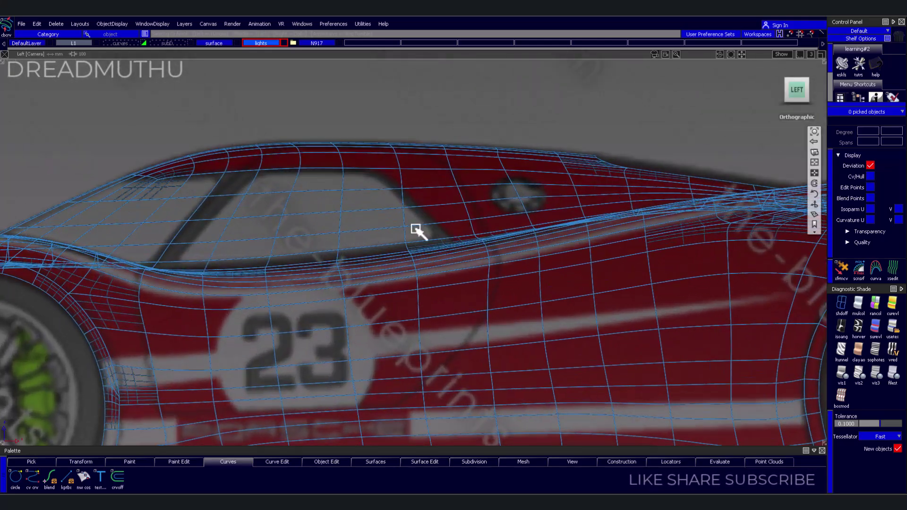
pyautogui.scroll(2, 420, 229)
pyautogui.scroll(2, 482, 275)
pyautogui.moveTo(474, 211)
pyautogui.keyDown('alt'); pyautogui.keyDown('shift'); pyautogui.mouseDown()
pyautogui.moveTo(373, 257)
pyautogui.moveTo(372, 382)
pyautogui.mouseUp(); pyautogui.keyUp('shift'); pyautogui.keyUp('alt')
pyautogui.keyDown('alt'); pyautogui.keyDown('shift'); pyautogui.moveTo(407, 292); pyautogui.dragTo(417, 295, button='middle'); pyautogui.keyUp('shift'); pyautogui.keyUp('alt')
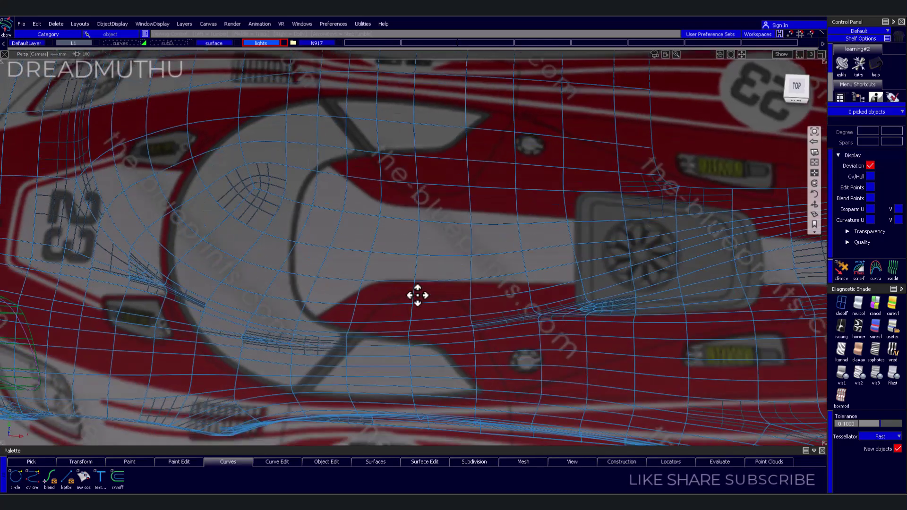
pyautogui.moveTo(417, 296)
pyautogui.keyDown('alt'); pyautogui.keyDown('shift'); pyautogui.mouseDown()
pyautogui.moveTo(295, 182)
pyautogui.moveTo(329, 219)
pyautogui.mouseUp(); pyautogui.keyUp('shift'); pyautogui.keyUp('alt')
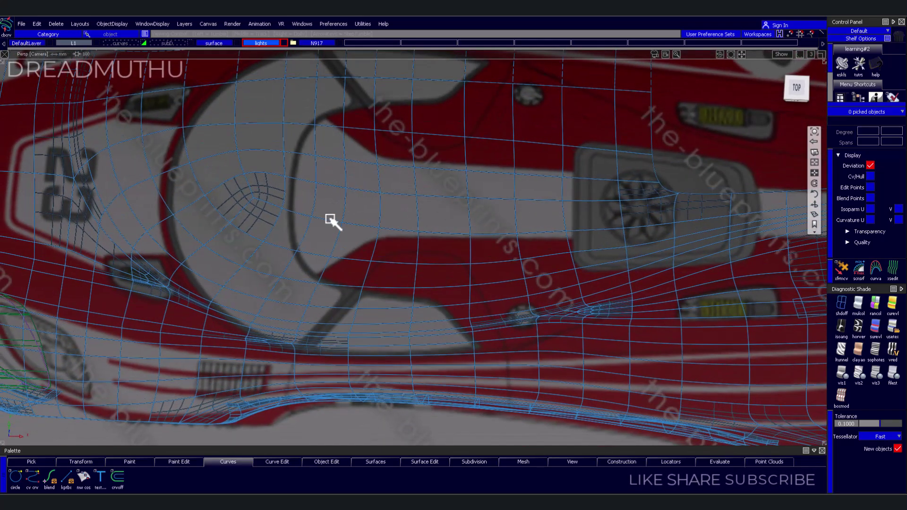
pyautogui.moveTo(313, 263)
pyautogui.keyDown('alt'); pyautogui.keyDown('shift'); pyautogui.mouseDown()
pyautogui.moveTo(399, 289)
pyautogui.moveTo(419, 312)
pyautogui.moveTo(429, 243)
pyautogui.moveTo(456, 238)
pyautogui.moveTo(425, 251)
pyautogui.mouseUp(); pyautogui.keyUp('shift'); pyautogui.keyUp('alt')
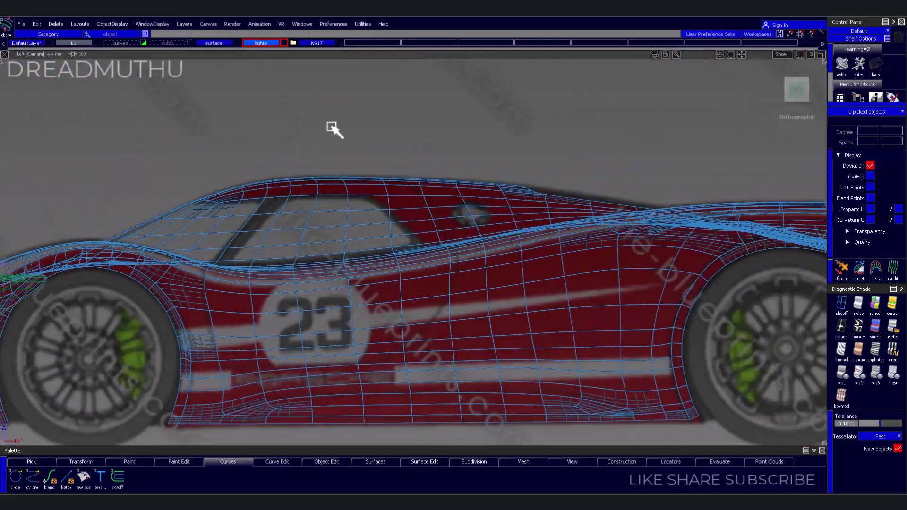
pyautogui.keyDown('alt'); pyautogui.keyDown('shift'); pyautogui.moveTo(377, 191); pyautogui.dragTo(420, 325, button='right'); pyautogui.keyUp('shift'); pyautogui.keyUp('alt')
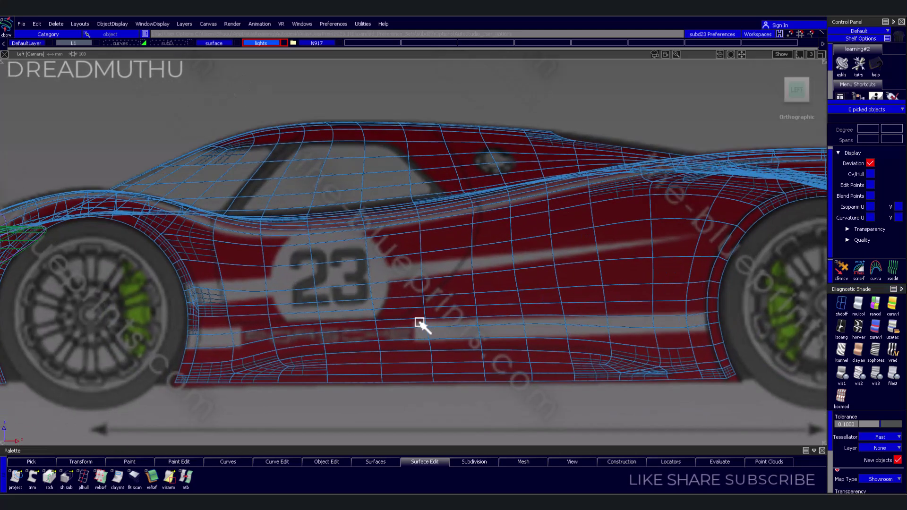
# Create a subdivision plane with 1 span in Y just above the roof
pyautogui.click(479, 463)
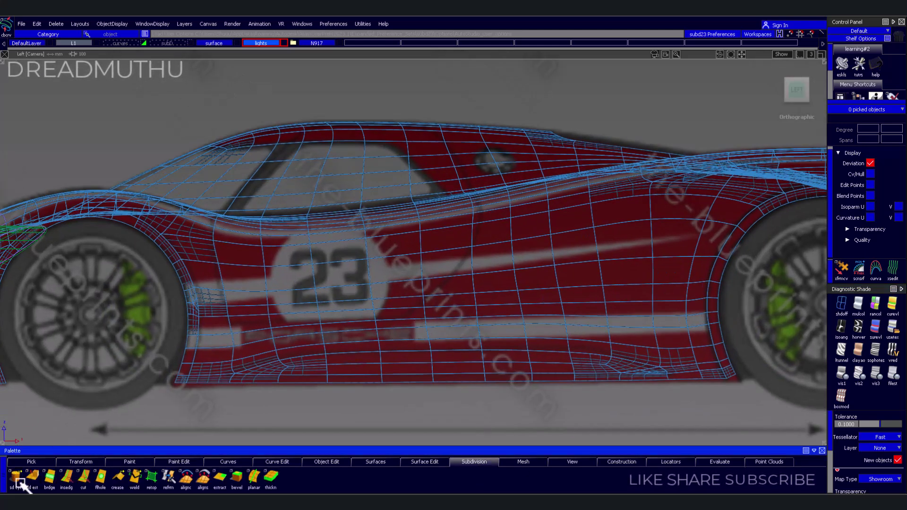
pyautogui.moveTo(20, 483); pyautogui.dragTo(26, 400)
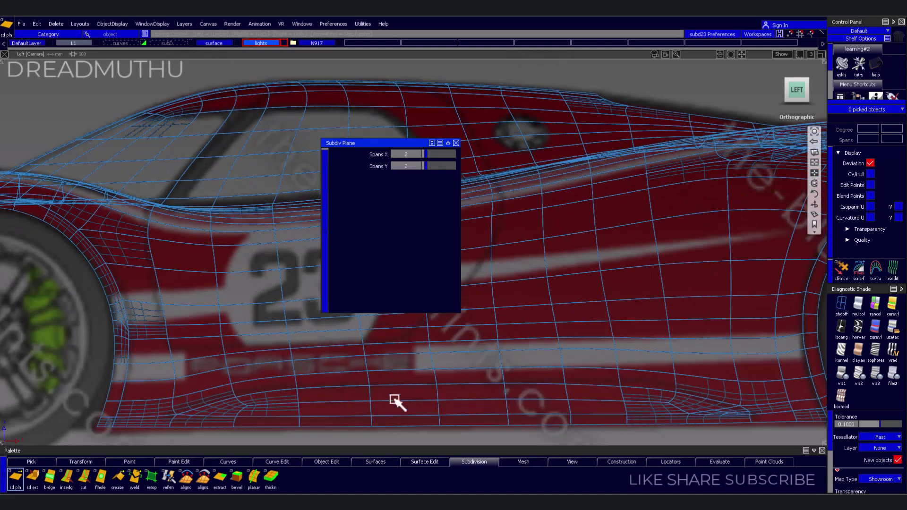
pyautogui.scroll(2, 520, 293)
pyautogui.scroll(2, 563, 385)
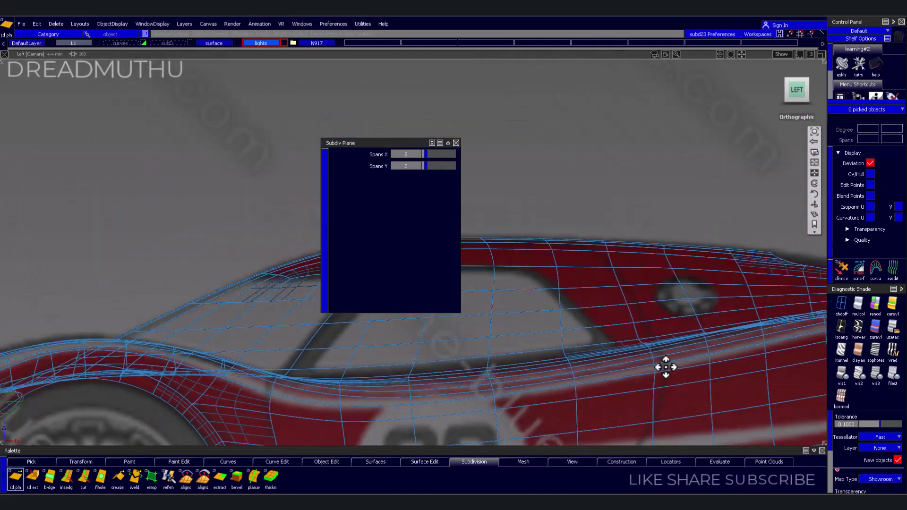
pyautogui.scroll(2, 664, 367)
pyautogui.scroll(2, 587, 344)
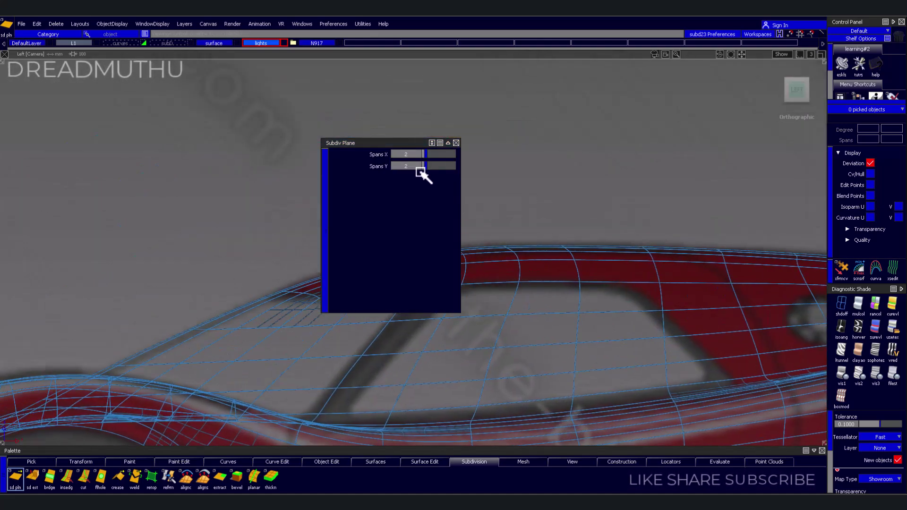
pyautogui.moveTo(423, 168); pyautogui.dragTo(411, 168)
pyautogui.click(516, 204)
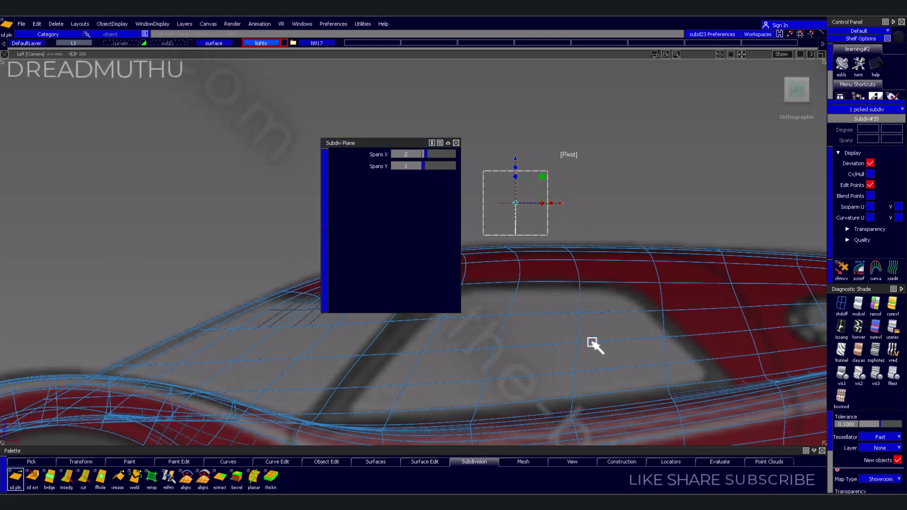
pyautogui.press('Escape')
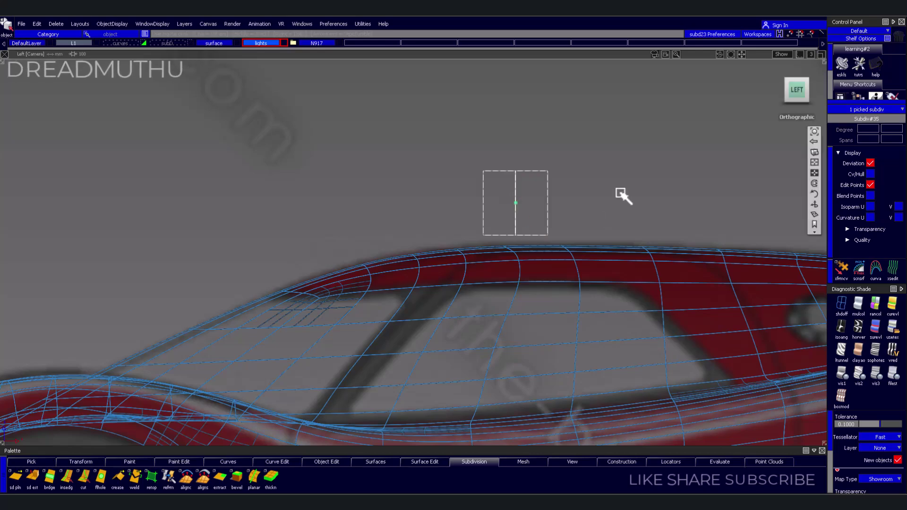
pyautogui.scroll(-2, 620, 194)
pyautogui.click(798, 71)
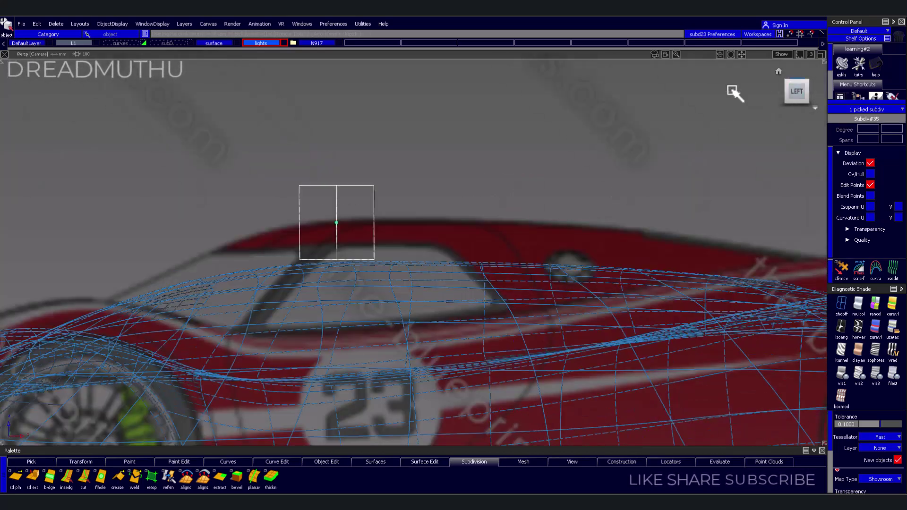
pyautogui.scroll(5, 412, 318)
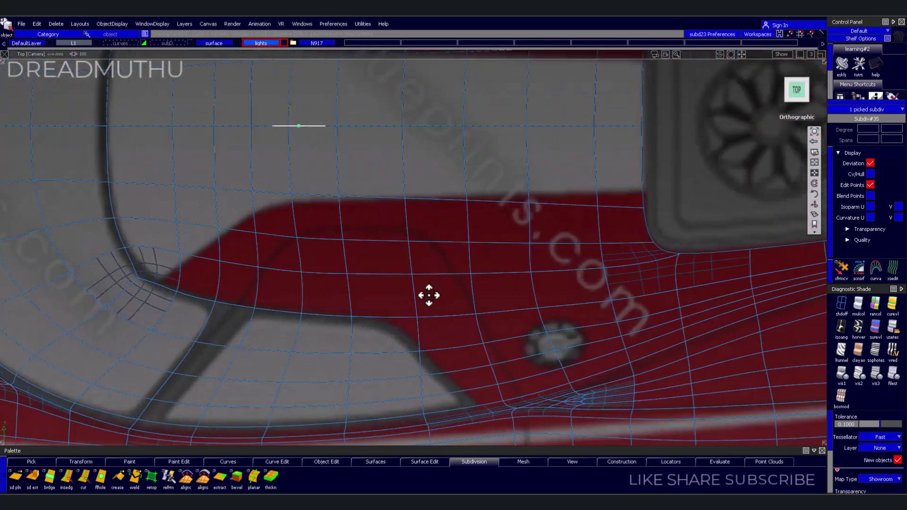
pyautogui.moveTo(399, 268); pyautogui.dragTo(371, 240)
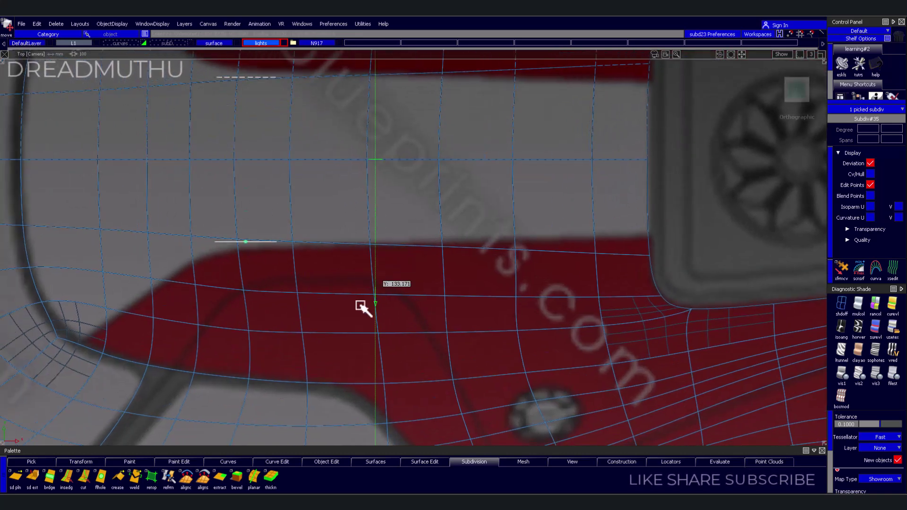
pyautogui.moveTo(362, 307); pyautogui.dragTo(320, 299)
pyautogui.hotkey('ctrl', 'z')
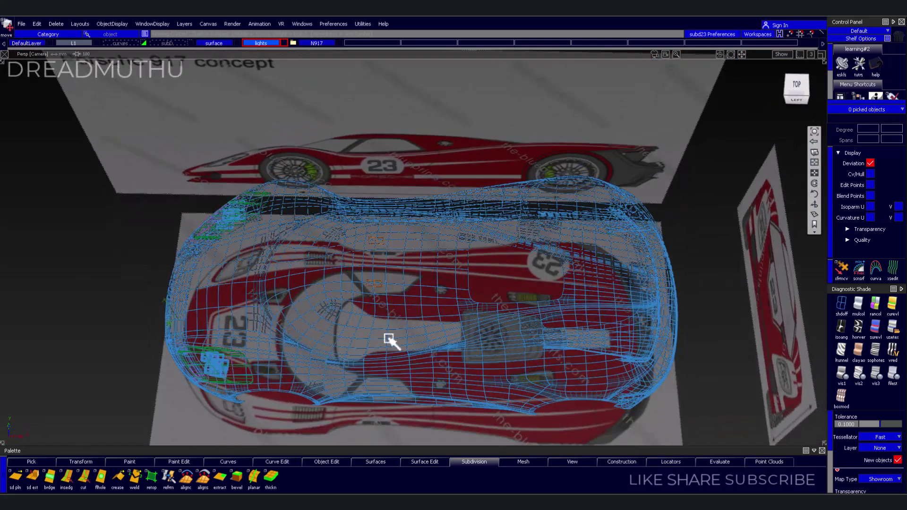
# Set the surface layer's state to Reference and deselect the car body
pyautogui.click(397, 289)
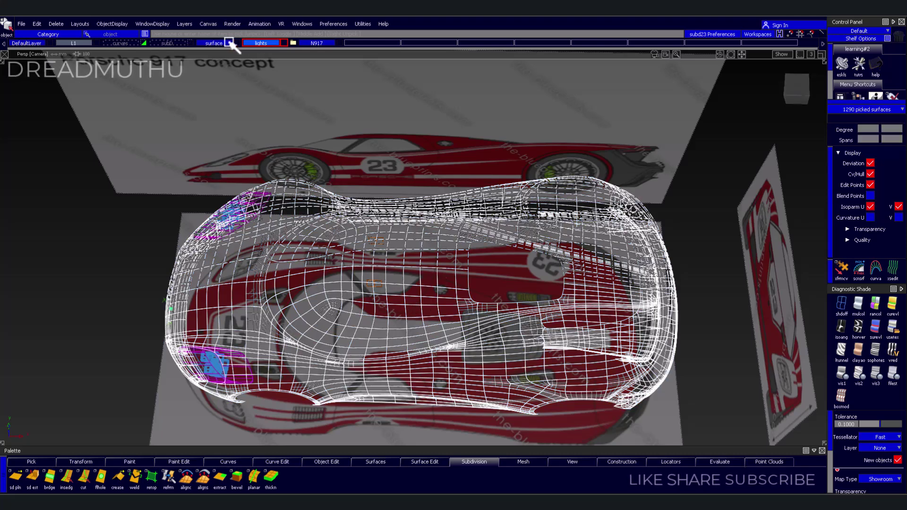
pyautogui.rightClick(220, 43)
pyautogui.click(267, 110)
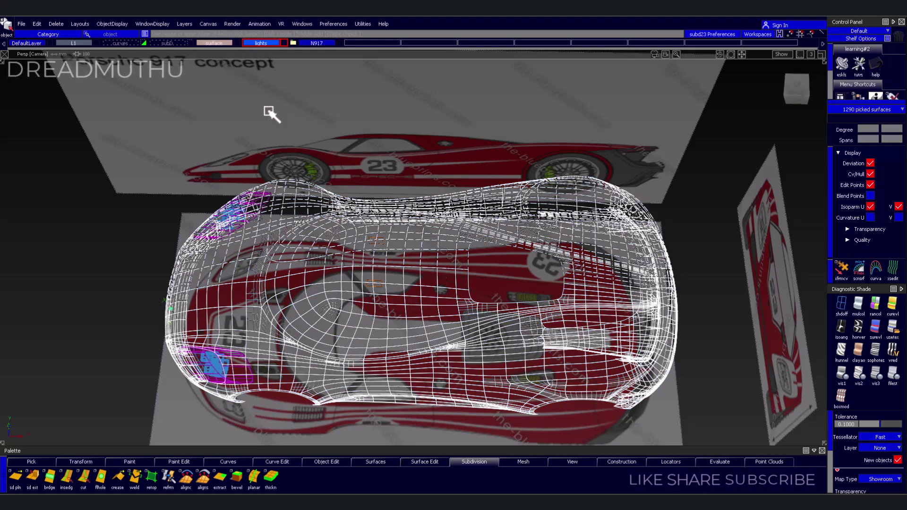
pyautogui.moveTo(363, 294); pyautogui.dragTo(356, 243)
pyautogui.moveTo(364, 151); pyautogui.dragTo(351, 220)
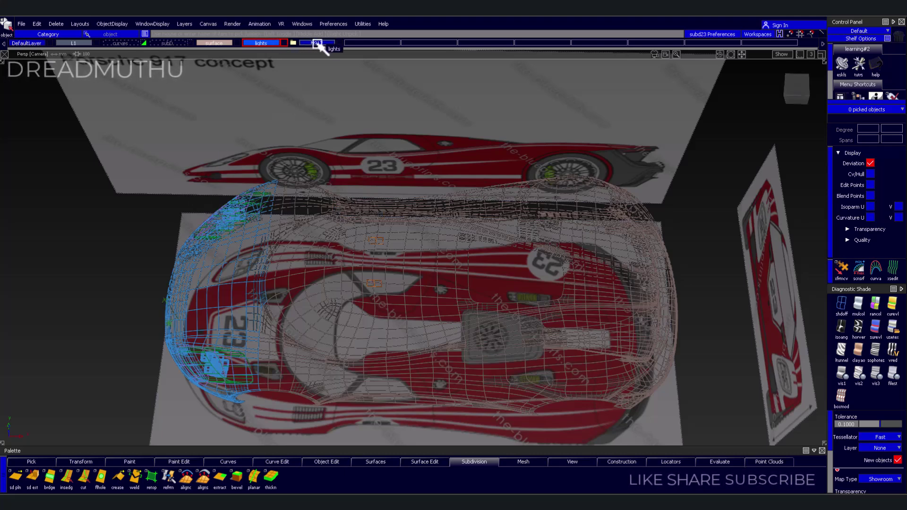
# Set the N917 layer's state to Reference and clear the selection
pyautogui.rightClick(272, 43)
pyautogui.moveTo(273, 98)
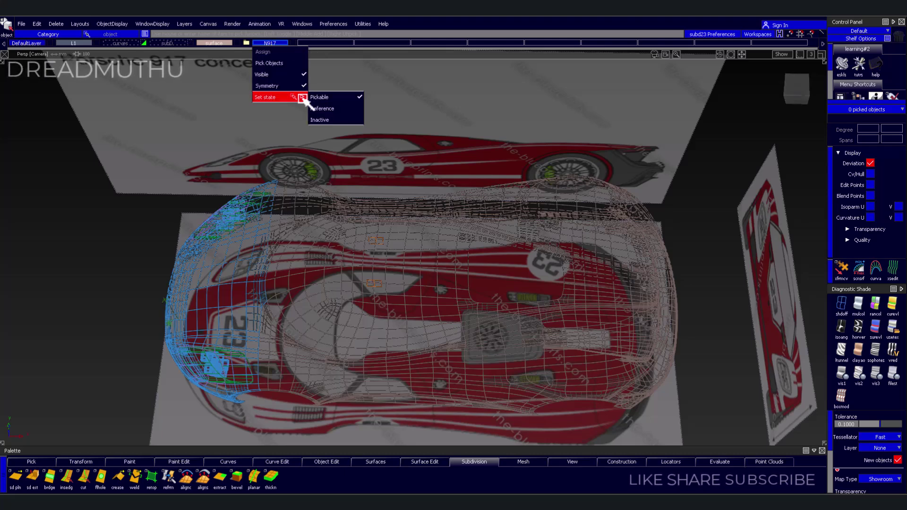
pyautogui.click(322, 109)
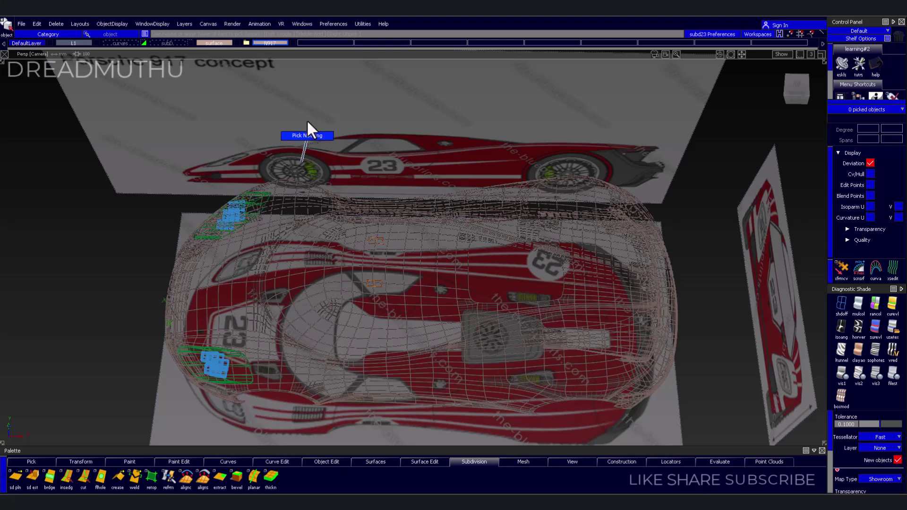
pyautogui.click(283, 43)
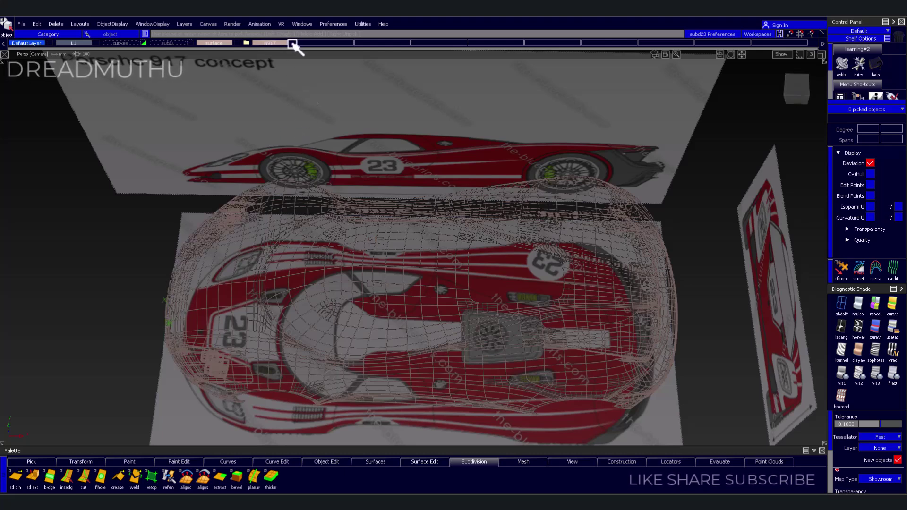
pyautogui.moveTo(364, 227)
pyautogui.keyDown('ctrl'); pyautogui.keyDown('shift'); pyautogui.mouseDown()
pyautogui.moveTo(358, 189)
pyautogui.moveTo(318, 205)
pyautogui.moveTo(375, 255)
pyautogui.moveTo(375, 285)
pyautogui.moveTo(351, 309)
pyautogui.moveTo(354, 259)
pyautogui.mouseUp(); pyautogui.keyUp('shift'); pyautogui.keyUp('ctrl')
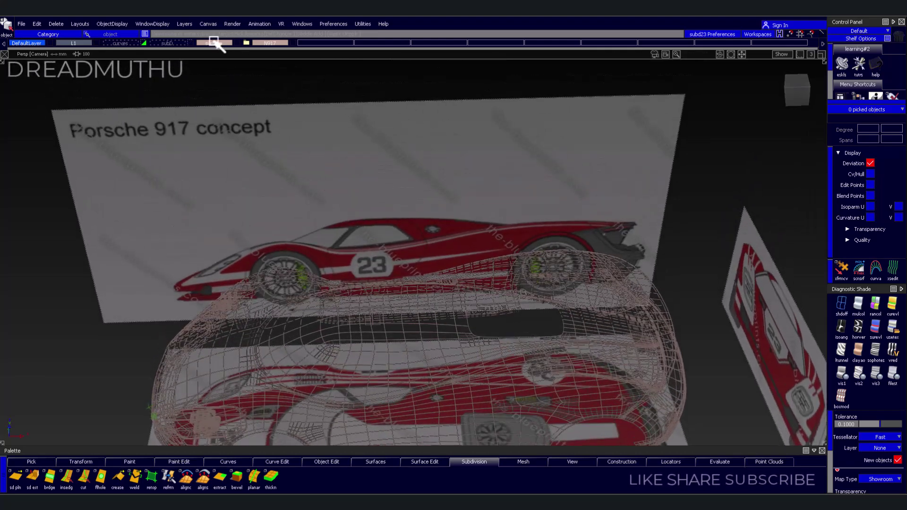
# Make the surface and N917 layers current, testing picks and restoring N917 as pickable
pyautogui.click(214, 43)
pyautogui.click(376, 316)
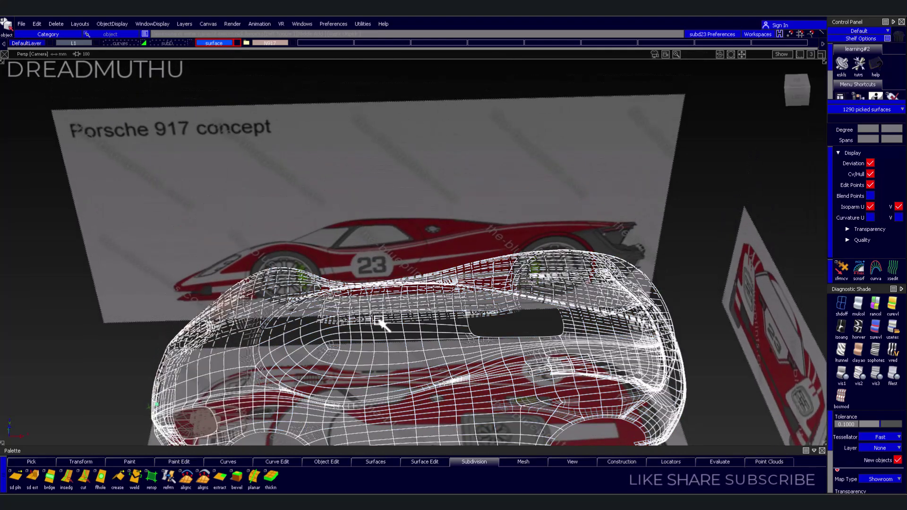
pyautogui.click(390, 380)
pyautogui.click(389, 374)
pyautogui.scroll(3, 461, 238)
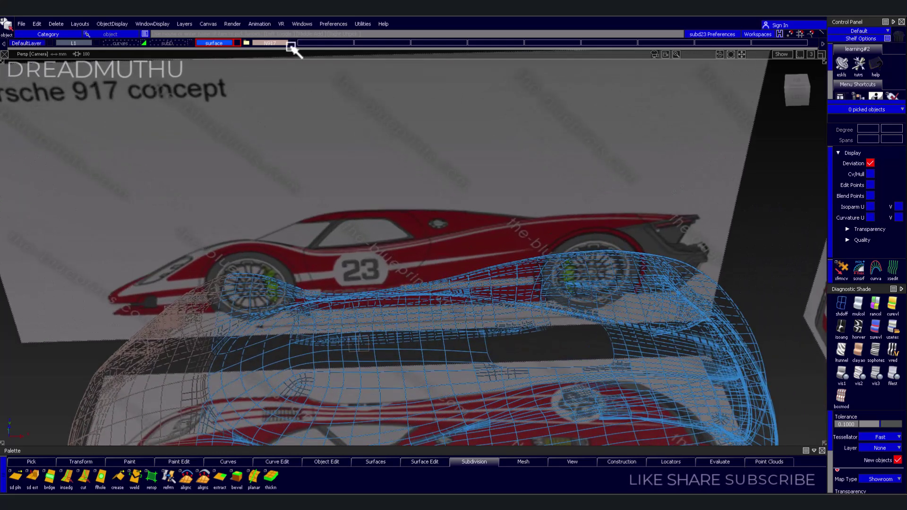
pyautogui.click(275, 43)
pyautogui.rightClick(276, 43)
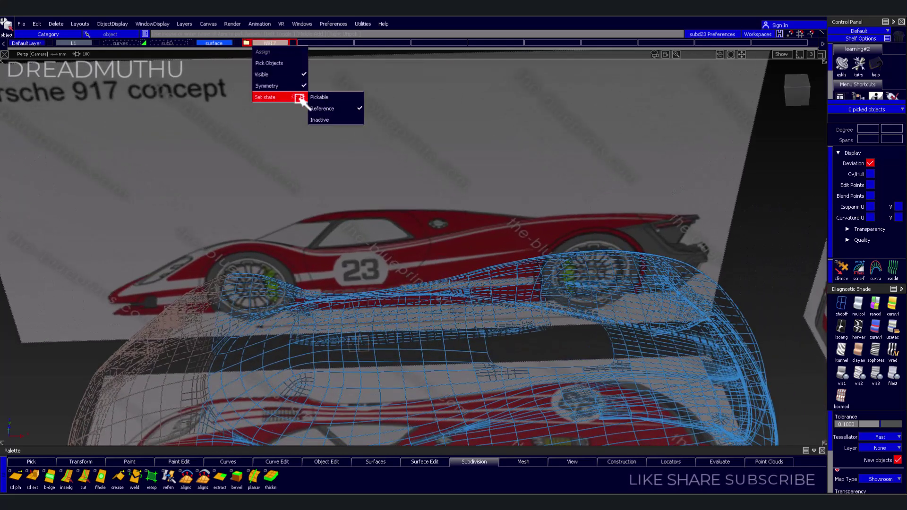
pyautogui.click(326, 105)
pyautogui.moveTo(370, 343)
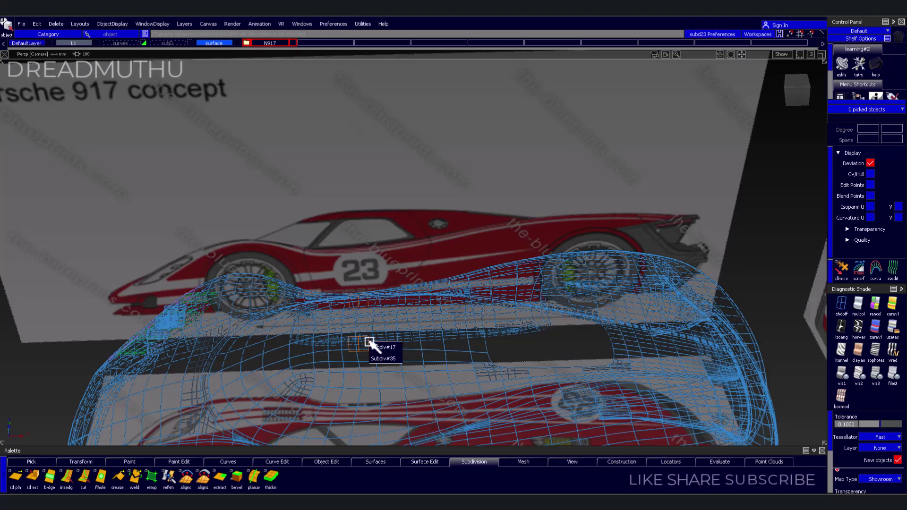
# Raise the small subdivision plane higher above the car and change N917's pick state
pyautogui.click(381, 358)
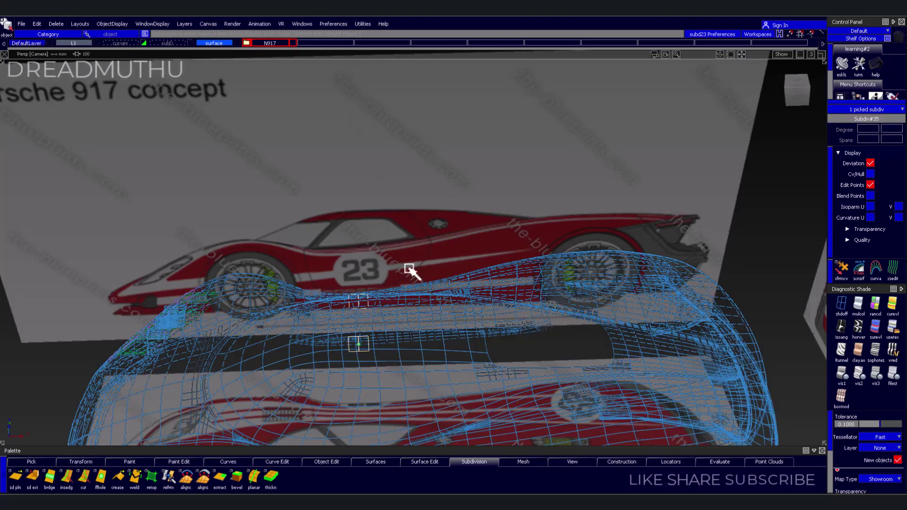
pyautogui.moveTo(372, 229)
pyautogui.keyDown('alt'); pyautogui.keyDown('shift'); pyautogui.mouseDown()
pyautogui.moveTo(279, 178)
pyautogui.moveTo(342, 158)
pyautogui.moveTo(417, 300)
pyautogui.mouseUp(); pyautogui.keyUp('shift'); pyautogui.keyUp('alt')
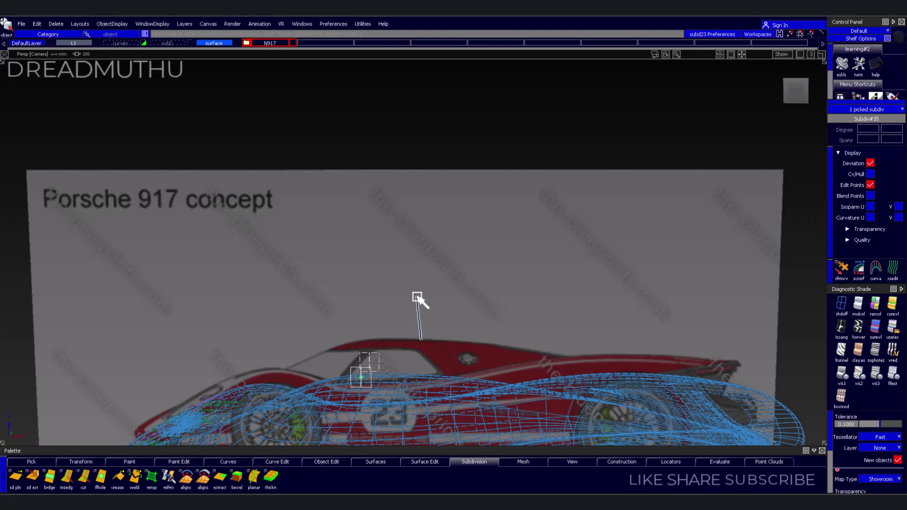
pyautogui.moveTo(418, 263); pyautogui.dragTo(421, 253)
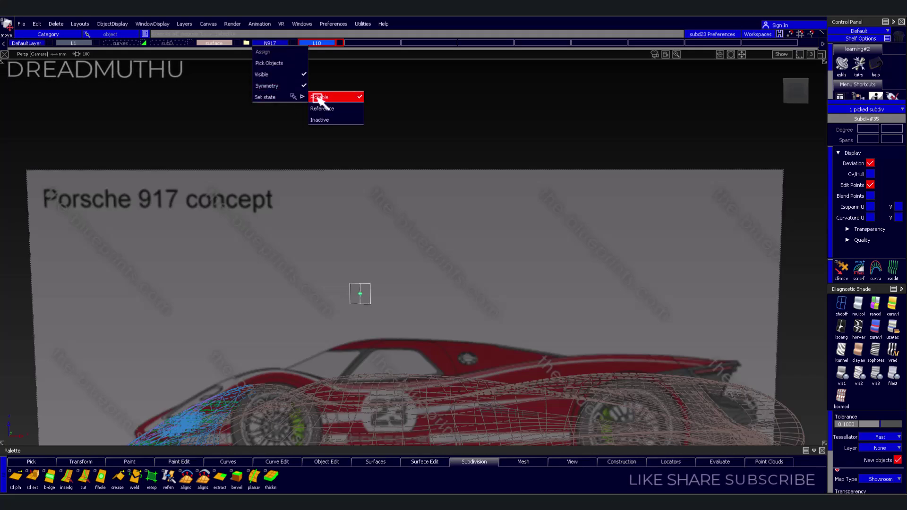
pyautogui.moveTo(279, 46); pyautogui.dragTo(330, 122, button='right')
pyautogui.keyDown('alt'); pyautogui.keyDown('shift'); pyautogui.moveTo(454, 228); pyautogui.dragTo(384, 330); pyautogui.keyUp('shift'); pyautogui.keyUp('alt')
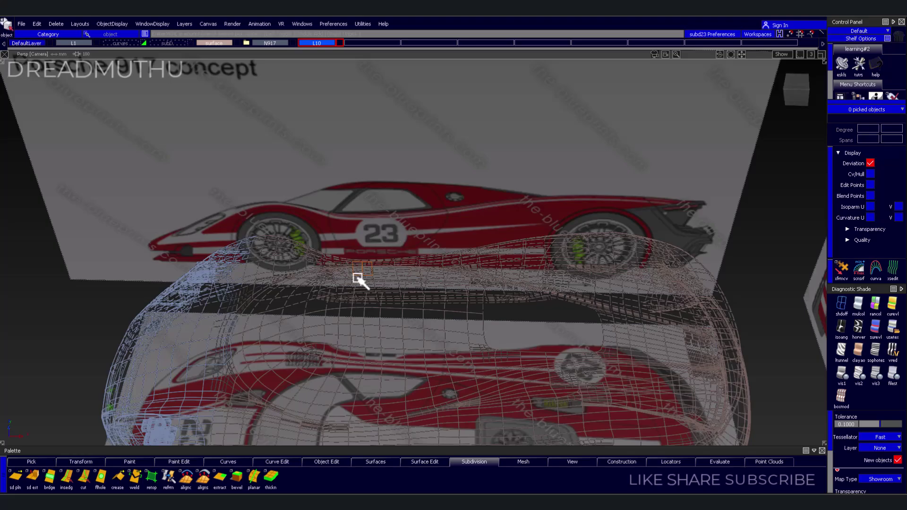
# In the Top view, move the plane onto the intake's upper edge, widen it, slide it left
pyautogui.click(324, 218)
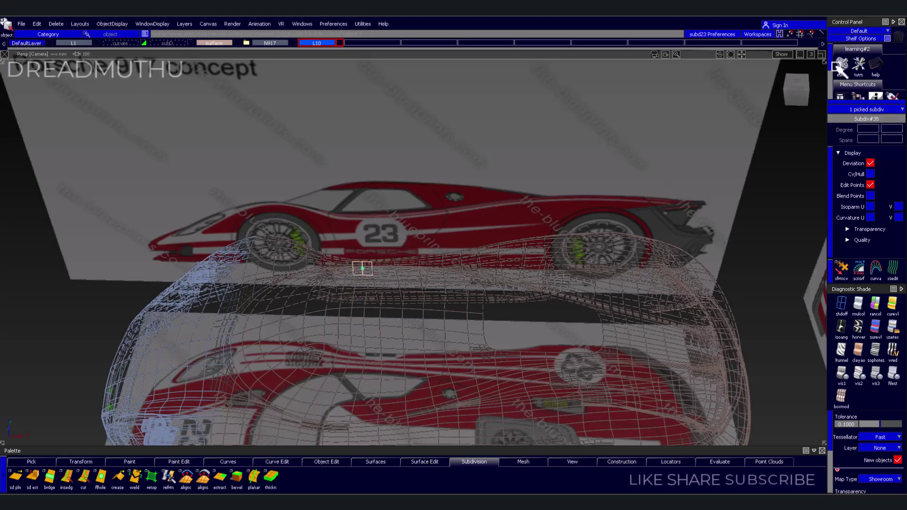
pyautogui.click(797, 85)
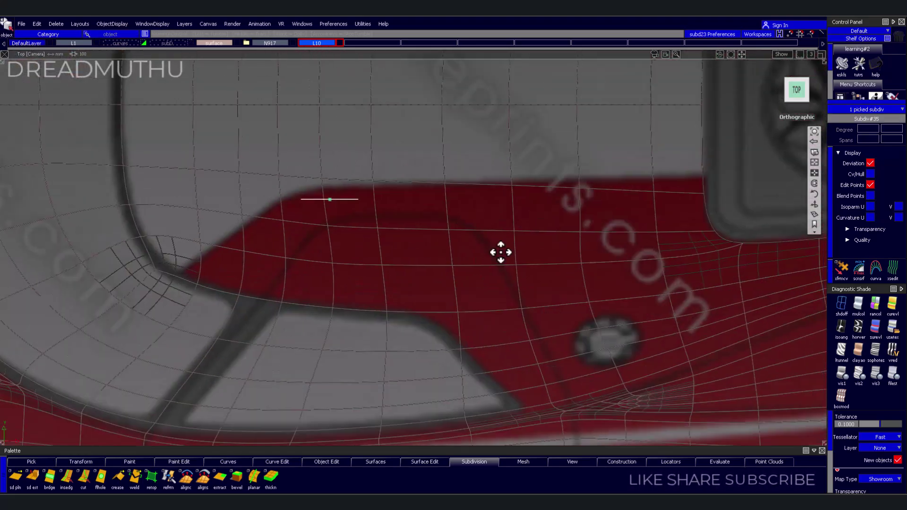
pyautogui.keyDown('alt'); pyautogui.keyDown('shift'); pyautogui.moveTo(501, 252); pyautogui.dragTo(255, 340); pyautogui.keyUp('shift'); pyautogui.keyUp('alt')
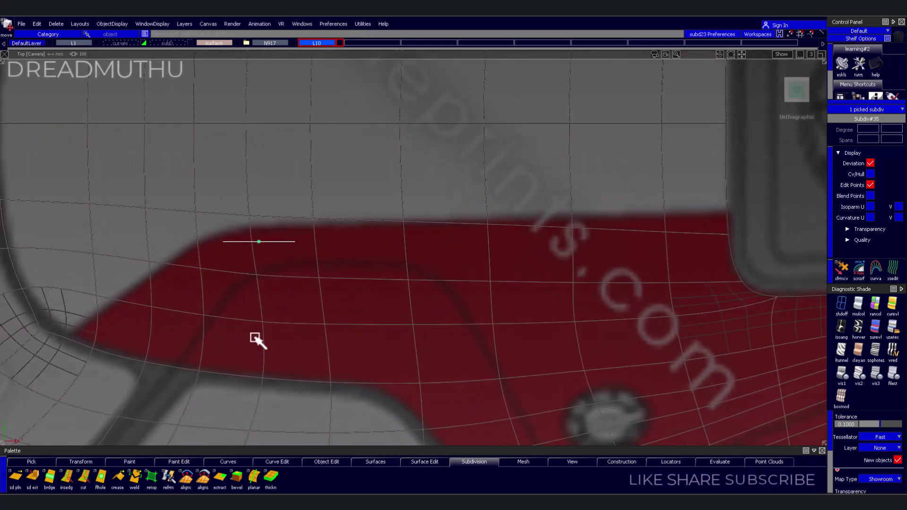
pyautogui.moveTo(257, 302); pyautogui.dragTo(330, 297)
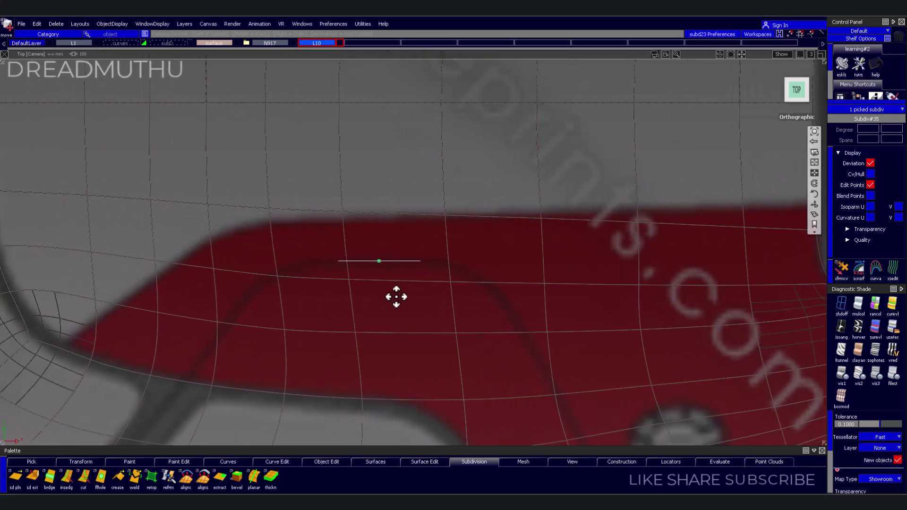
pyautogui.scroll(3, 397, 295)
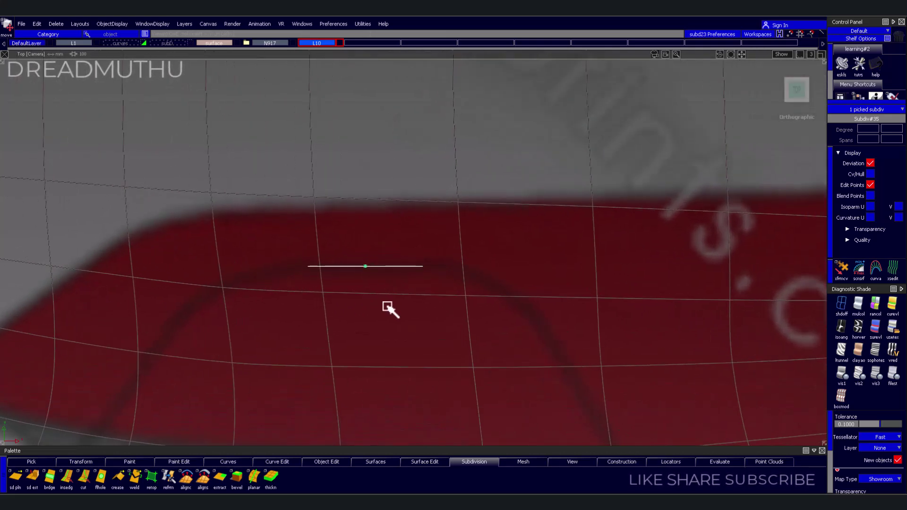
pyautogui.press('s')
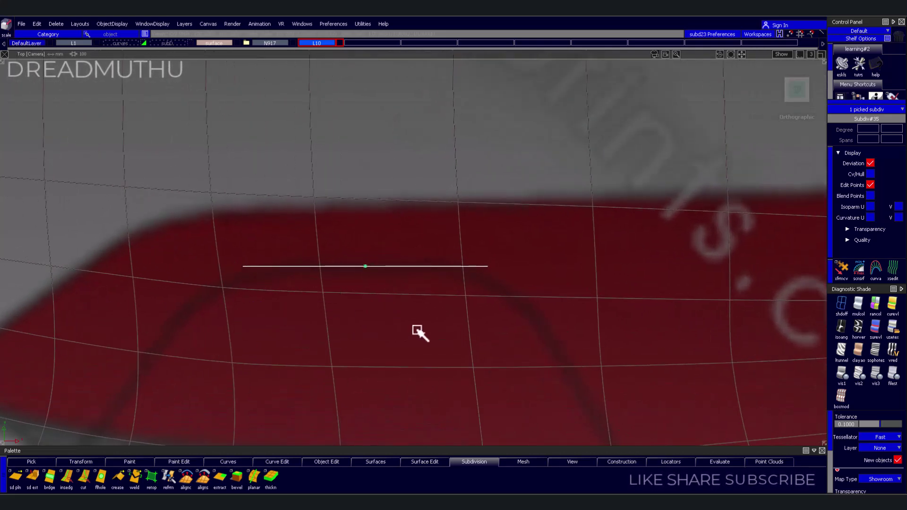
pyautogui.press('m')
pyautogui.moveTo(407, 350); pyautogui.dragTo(383, 335, button='middle')
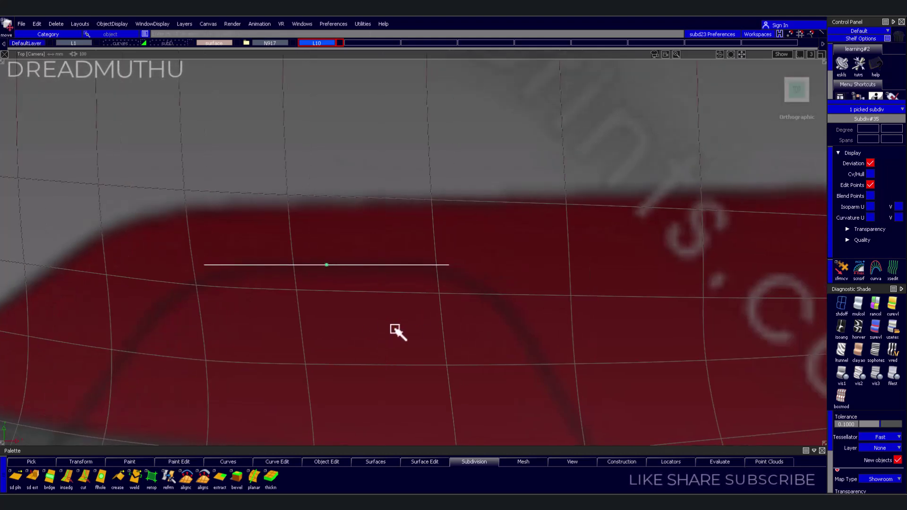
pyautogui.scroll(-3, 378, 350)
pyautogui.keyDown('alt'); pyautogui.keyDown('shift'); pyautogui.moveTo(417, 328); pyautogui.dragTo(486, 269, button='middle'); pyautogui.keyUp('shift'); pyautogui.keyUp('alt')
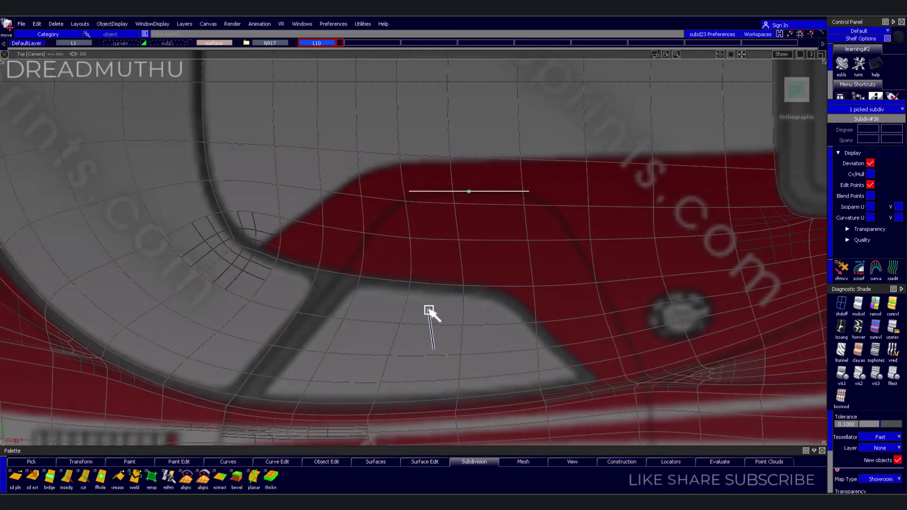
# Move a copy of the plane to the intake's front and rotate it along that edge
pyautogui.scroll(-1, 401, 307)
pyautogui.keyDown('alt'); pyautogui.keyDown('shift'); pyautogui.moveTo(401, 307); pyautogui.dragTo(383, 316, button='middle'); pyautogui.keyUp('shift'); pyautogui.keyUp('alt')
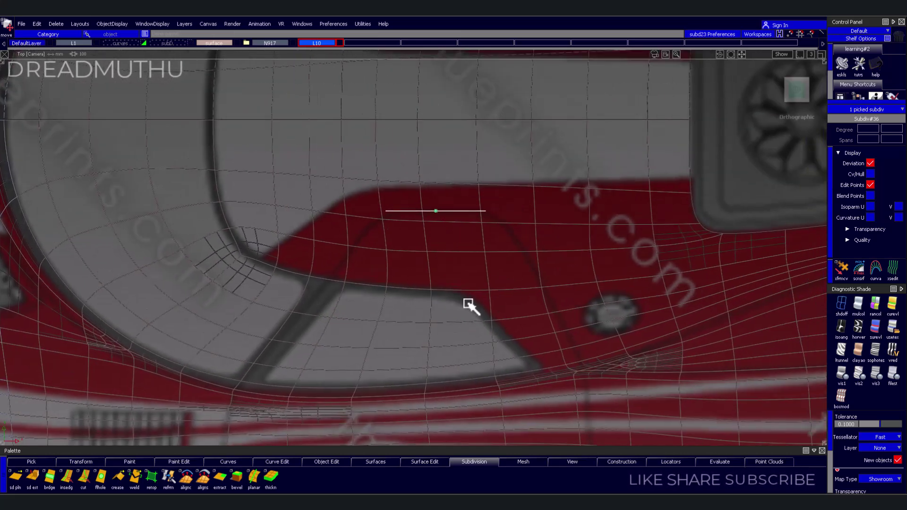
pyautogui.moveTo(469, 304); pyautogui.dragTo(333, 333)
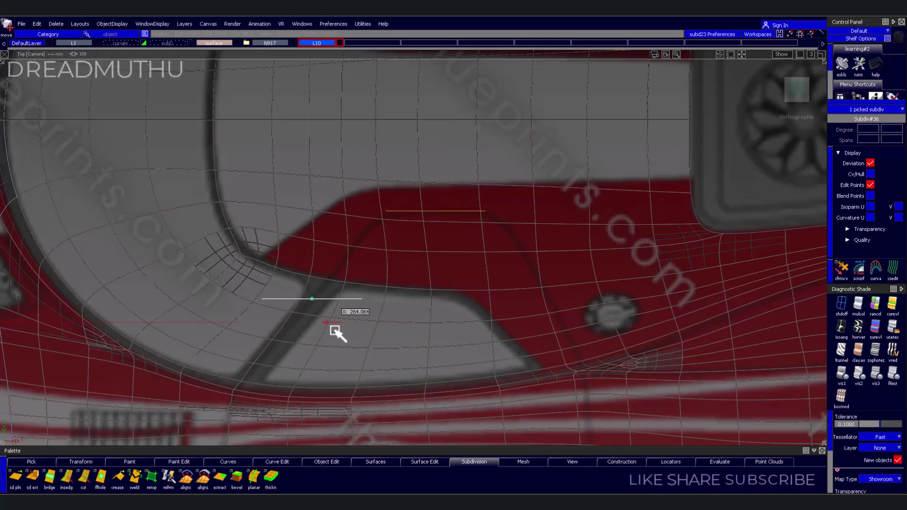
pyautogui.moveTo(333, 330); pyautogui.dragTo(338, 328)
pyautogui.keyDown('ctrl'); pyautogui.keyDown('shift'); pyautogui.moveTo(334, 325); pyautogui.dragTo(352, 338, button='right'); pyautogui.keyUp('shift'); pyautogui.keyUp('ctrl')
pyautogui.moveTo(418, 261)
pyautogui.mouseDown()
pyautogui.moveTo(421, 293)
pyautogui.moveTo(425, 245)
pyautogui.mouseUp()
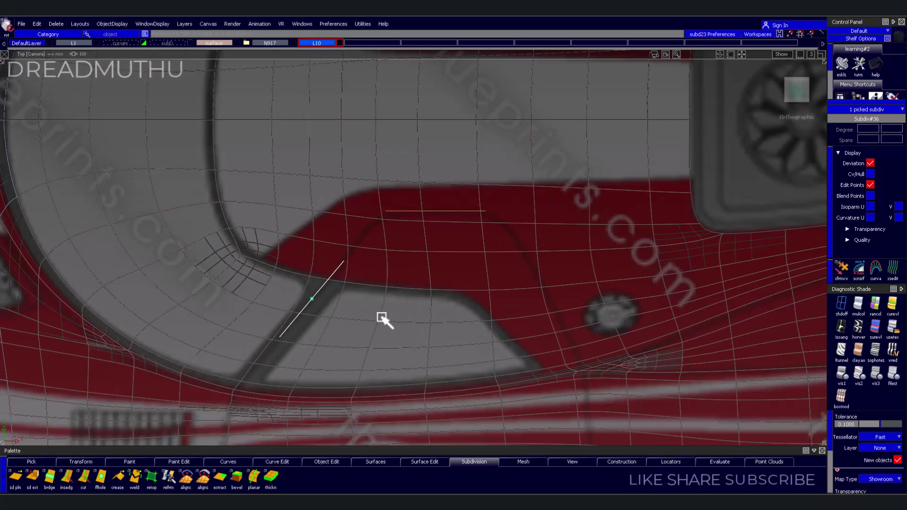
# Scale the angled copy and tilt it in a side view to follow the body
pyautogui.scroll(3, 344, 319)
pyautogui.keyDown('alt'); pyautogui.keyDown('shift'); pyautogui.moveTo(344, 320); pyautogui.dragTo(455, 287, button='middle'); pyautogui.keyUp('shift'); pyautogui.keyUp('alt')
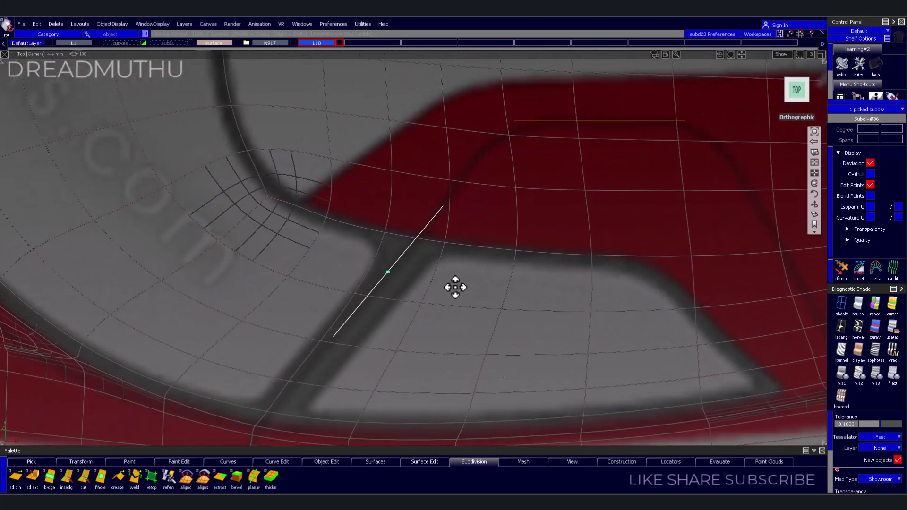
pyautogui.scroll(-3, 401, 324)
pyautogui.scroll(2, 387, 350)
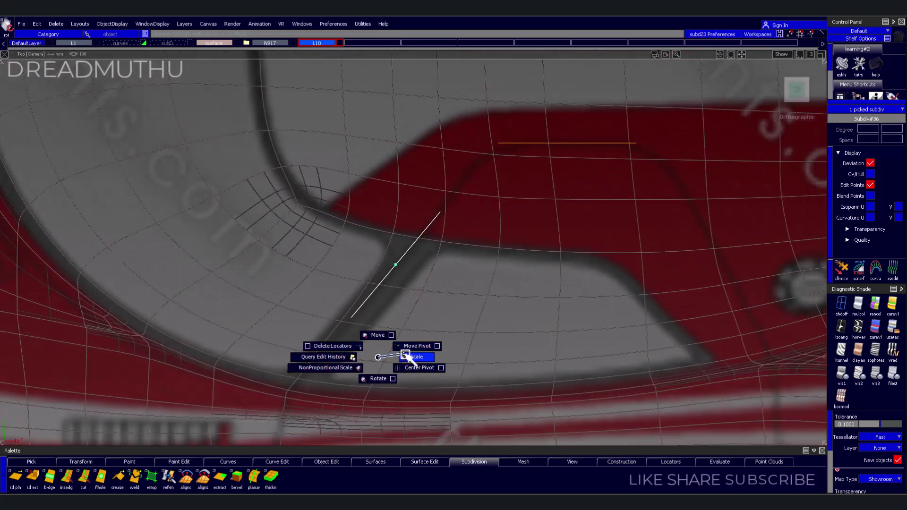
pyautogui.keyDown('ctrl'); pyautogui.keyDown('shift'); pyautogui.moveTo(381, 362); pyautogui.dragTo(395, 363); pyautogui.keyUp('shift'); pyautogui.keyUp('ctrl')
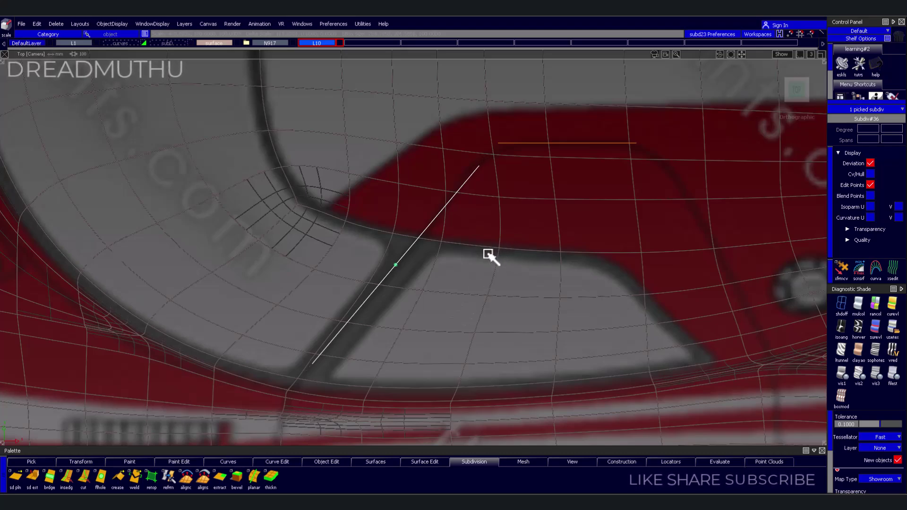
pyautogui.scroll(-1, 480, 260)
pyautogui.moveTo(474, 239)
pyautogui.keyDown('alt'); pyautogui.keyDown('shift'); pyautogui.mouseDown()
pyautogui.moveTo(393, 249)
pyautogui.moveTo(381, 174)
pyautogui.moveTo(388, 136)
pyautogui.moveTo(405, 152)
pyautogui.mouseUp(); pyautogui.keyUp('shift'); pyautogui.keyUp('alt')
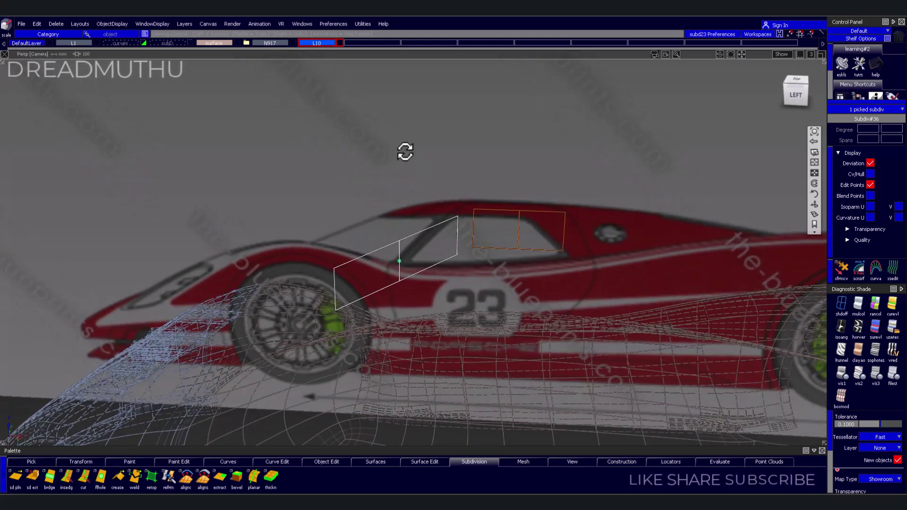
pyautogui.keyDown('ctrl'); pyautogui.keyDown('shift'); pyautogui.moveTo(381, 184); pyautogui.dragTo(339, 315); pyautogui.keyUp('shift'); pyautogui.keyUp('ctrl')
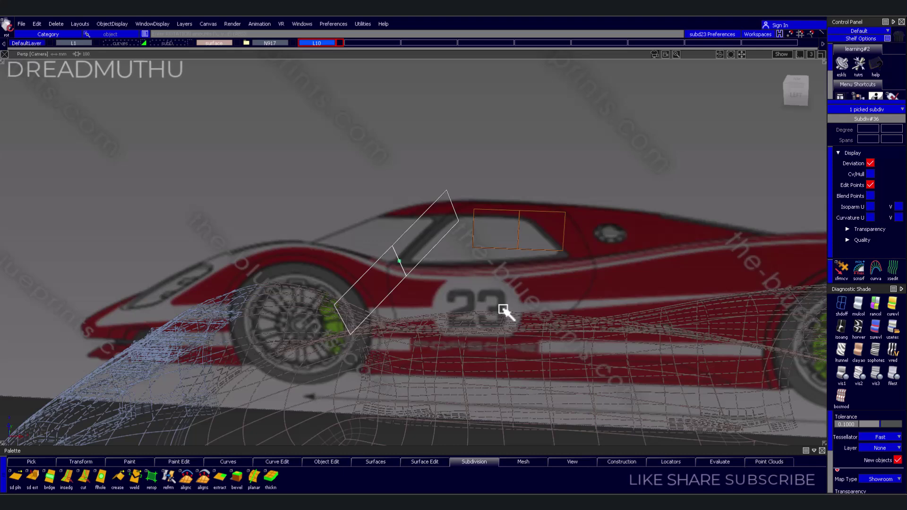
pyautogui.scroll(-1, 511, 178)
pyautogui.click(392, 255)
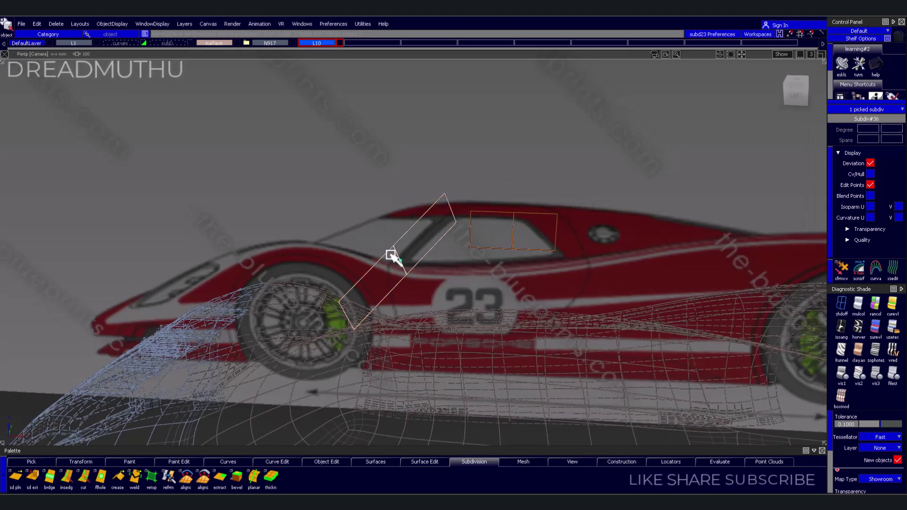
# Select another copy and, in the Top view, slide it right to the intake's rear edge
pyautogui.click(400, 259)
pyautogui.keyDown('ctrl'); pyautogui.keyDown('shift'); pyautogui.moveTo(421, 184); pyautogui.dragTo(425, 171); pyautogui.keyUp('shift'); pyautogui.keyUp('ctrl')
pyautogui.click(795, 90)
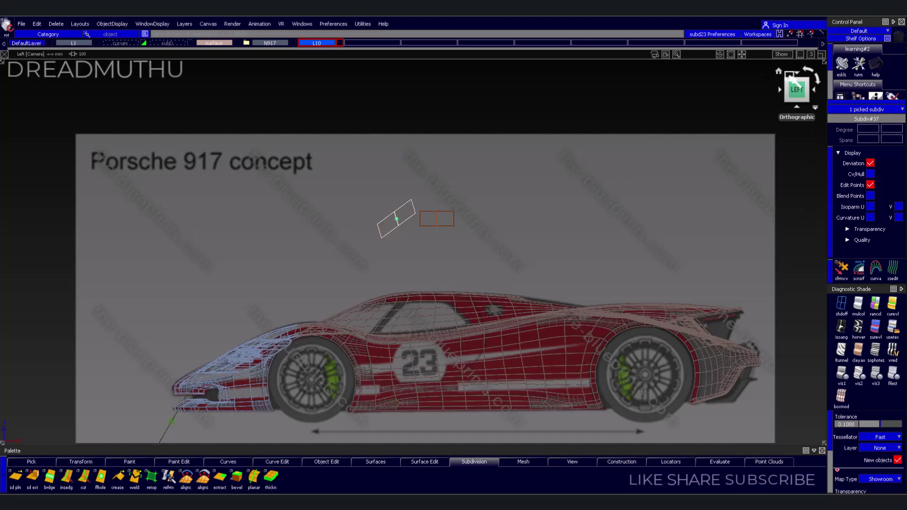
pyautogui.click(797, 81)
pyautogui.keyDown('alt'); pyautogui.keyDown('shift'); pyautogui.moveTo(514, 194); pyautogui.dragTo(482, 278, button='right'); pyautogui.keyUp('shift'); pyautogui.keyUp('alt')
pyautogui.moveTo(456, 331)
pyautogui.keyDown('ctrl'); pyautogui.keyDown('shift'); pyautogui.mouseDown()
pyautogui.moveTo(457, 352)
pyautogui.moveTo(477, 232)
pyautogui.mouseUp(); pyautogui.keyUp('shift'); pyautogui.keyUp('ctrl')
pyautogui.keyDown('ctrl'); pyautogui.keyDown('shift'); pyautogui.moveTo(453, 378); pyautogui.dragTo(454, 374); pyautogui.keyUp('shift'); pyautogui.keyUp('ctrl')
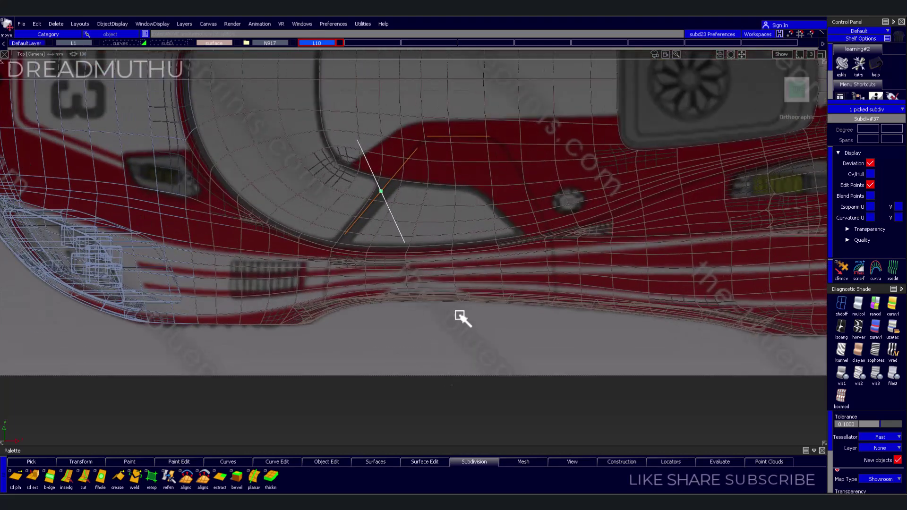
pyautogui.keyDown('alt'); pyautogui.keyDown('shift'); pyautogui.moveTo(462, 318); pyautogui.dragTo(304, 354, button='right'); pyautogui.keyUp('shift'); pyautogui.keyUp('alt')
pyautogui.moveTo(304, 354); pyautogui.dragTo(421, 366, button='middle')
# Rotate that copy to follow the intake's rear edge
pyautogui.moveTo(401, 361)
pyautogui.keyDown('alt'); pyautogui.keyDown('shift'); pyautogui.mouseDown(button='right')
pyautogui.moveTo(505, 269)
pyautogui.moveTo(514, 369)
pyautogui.mouseUp(button='right'); pyautogui.keyUp('shift'); pyautogui.keyUp('alt')
pyautogui.keyDown('alt'); pyautogui.keyDown('shift'); pyautogui.moveTo(514, 369); pyautogui.dragTo(531, 377, button='middle'); pyautogui.keyUp('shift'); pyautogui.keyUp('alt')
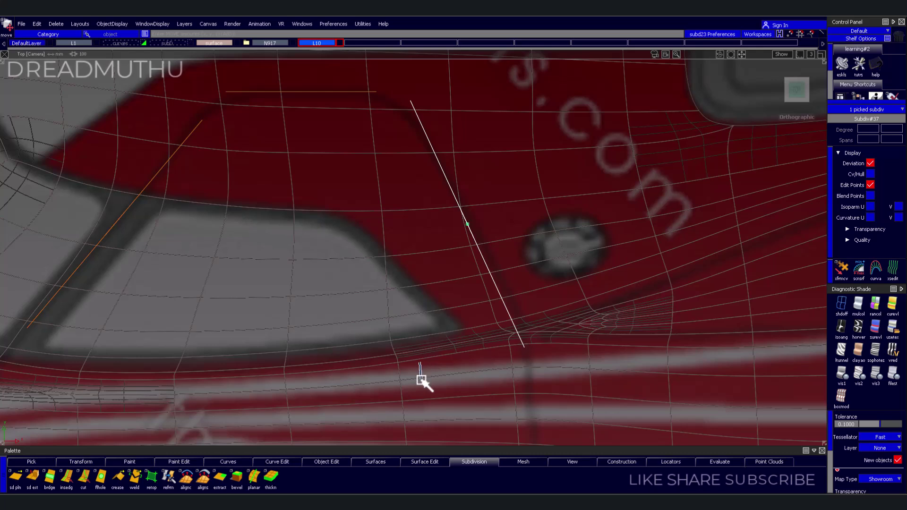
pyautogui.moveTo(420, 378)
pyautogui.keyDown('ctrl'); pyautogui.keyDown('shift'); pyautogui.mouseDown()
pyautogui.moveTo(442, 318)
pyautogui.moveTo(418, 336)
pyautogui.moveTo(441, 359)
pyautogui.mouseUp(); pyautogui.keyUp('shift'); pyautogui.keyUp('ctrl')
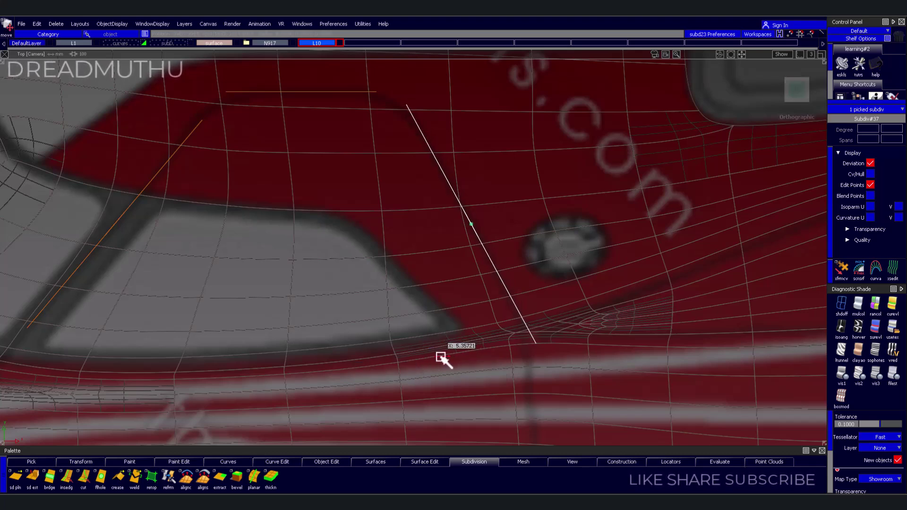
pyautogui.scroll(-2, 453, 361)
pyautogui.scroll(-2, 496, 359)
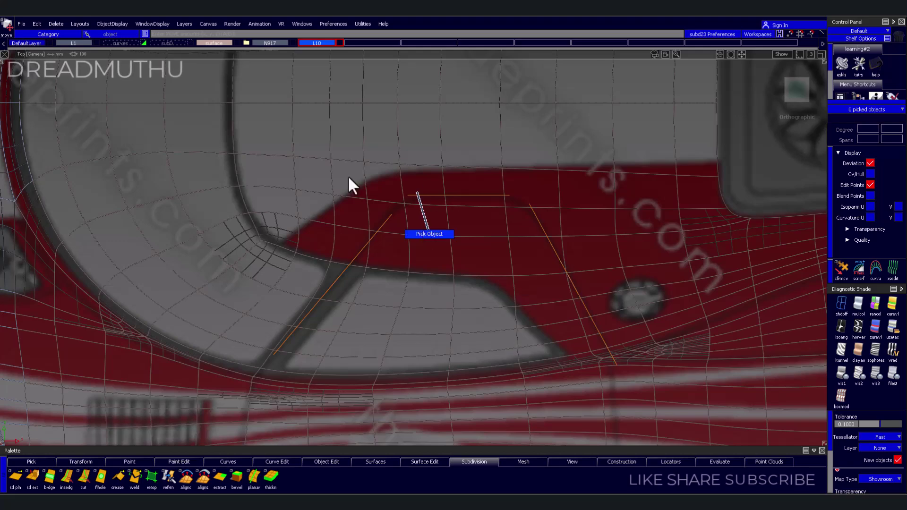
# Select all three intake planes and move them down in Z onto the body in Left view
pyautogui.moveTo(343, 158); pyautogui.dragTo(555, 282)
pyautogui.click(798, 109)
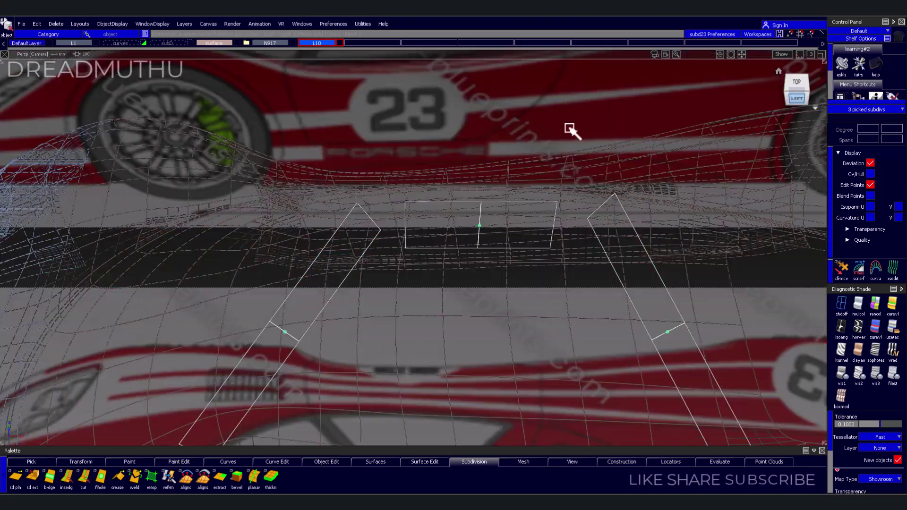
pyautogui.scroll(-3, 454, 301)
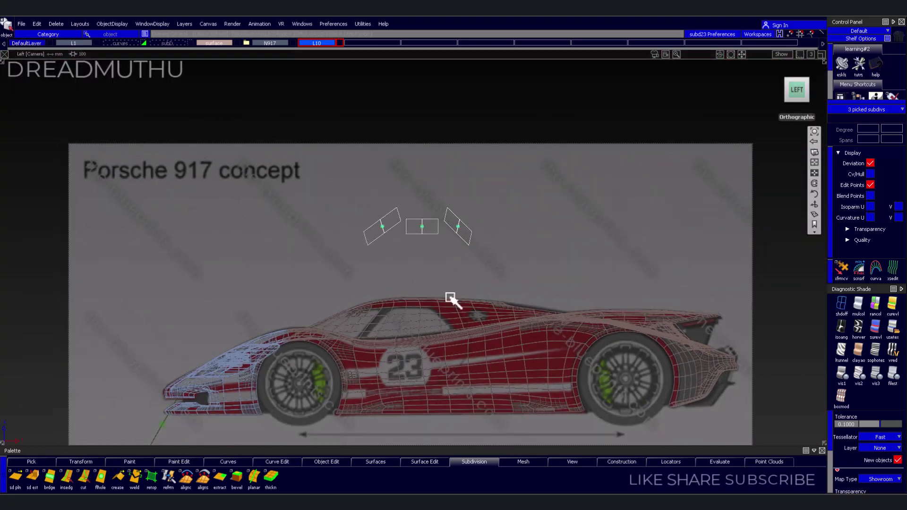
pyautogui.scroll(2, 446, 284)
pyautogui.keyDown('alt'); pyautogui.keyDown('shift'); pyautogui.moveTo(470, 174); pyautogui.dragTo(478, 223, button='middle'); pyautogui.keyUp('shift'); pyautogui.keyUp('alt')
pyautogui.moveTo(474, 220)
pyautogui.mouseDown()
pyautogui.moveTo(480, 197)
pyautogui.moveTo(473, 241)
pyautogui.mouseUp()
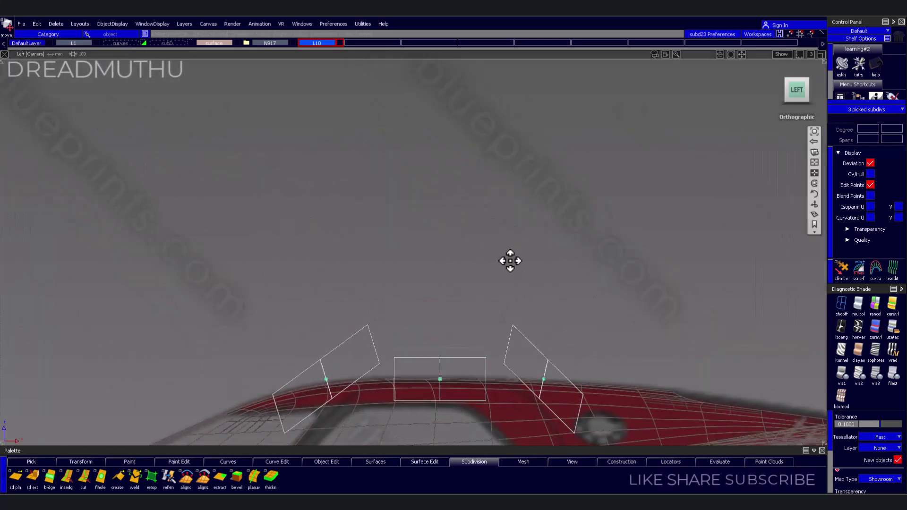
# Drop the front and rear angled planes further down onto the car surface
pyautogui.keyDown('alt'); pyautogui.keyDown('shift'); pyautogui.moveTo(510, 259); pyautogui.dragTo(510, 227, button='middle'); pyautogui.keyUp('shift'); pyautogui.keyUp('alt')
pyautogui.keyDown('alt'); pyautogui.keyDown('shift'); pyautogui.moveTo(510, 227); pyautogui.dragTo(563, 247, button='right'); pyautogui.keyUp('shift'); pyautogui.keyUp('alt')
pyautogui.keyDown('alt'); pyautogui.keyDown('shift'); pyautogui.moveTo(563, 247); pyautogui.dragTo(562, 215, button='middle'); pyautogui.keyUp('shift'); pyautogui.keyUp('alt')
pyautogui.click(593, 148)
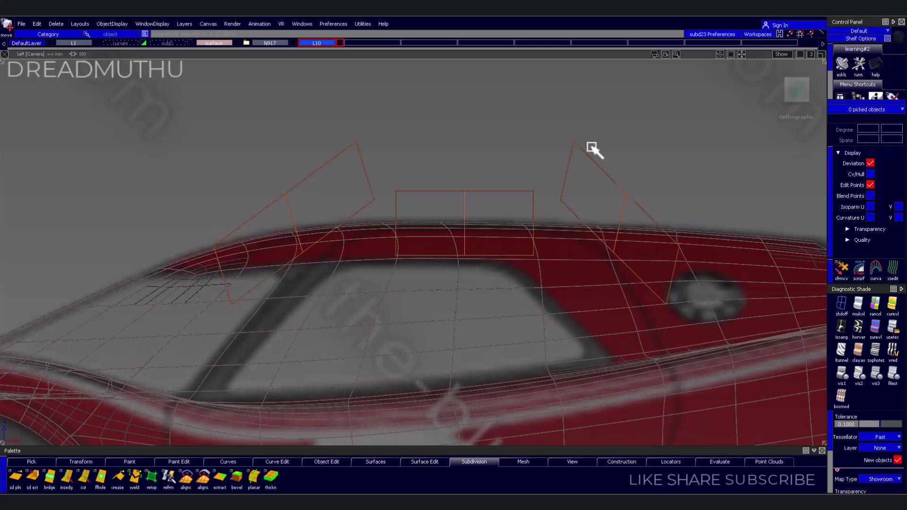
pyautogui.click(599, 196)
pyautogui.click(338, 154)
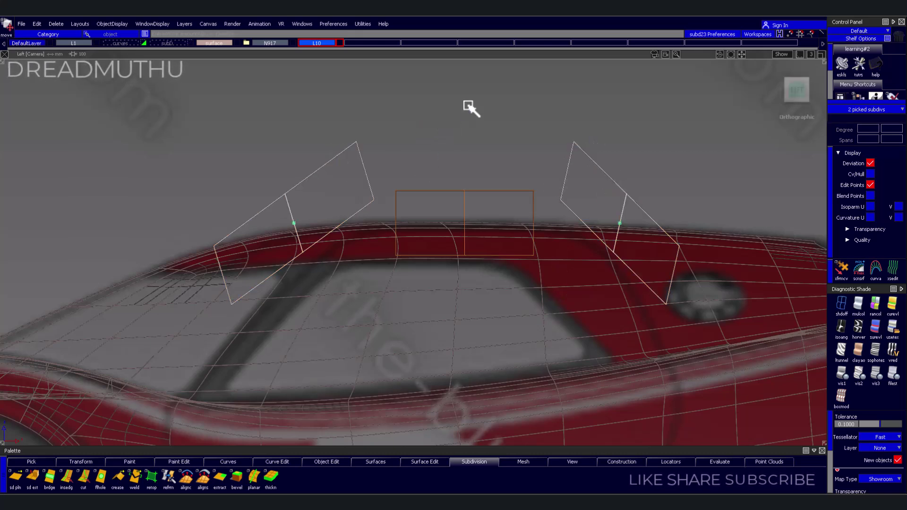
pyautogui.moveTo(469, 106)
pyautogui.mouseDown()
pyautogui.moveTo(468, 162)
pyautogui.moveTo(451, 179)
pyautogui.moveTo(454, 167)
pyautogui.mouseUp()
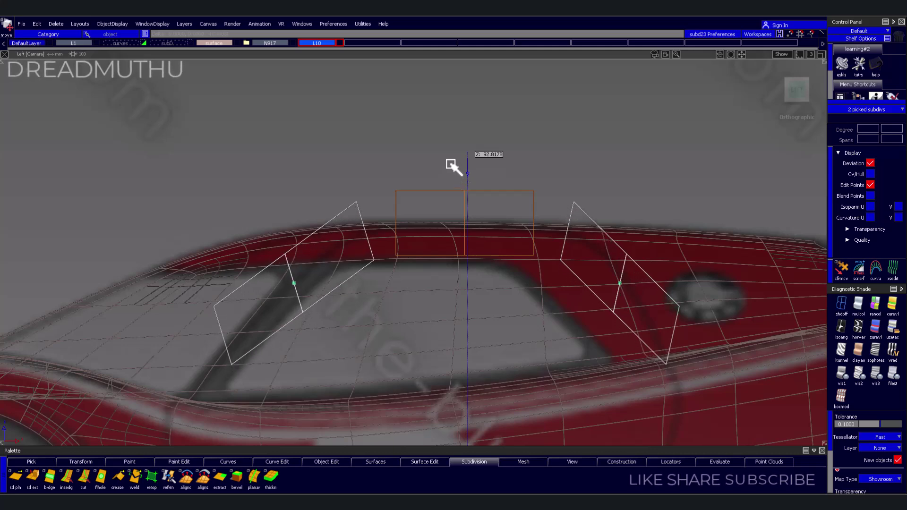
pyautogui.scroll(-3, 563, 171)
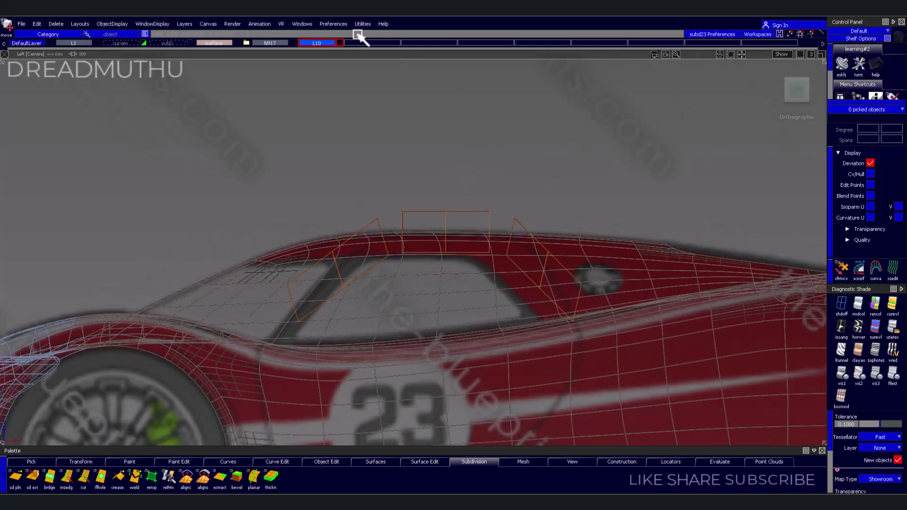
pyautogui.click(335, 25)
pyautogui.moveTo(347, 115)
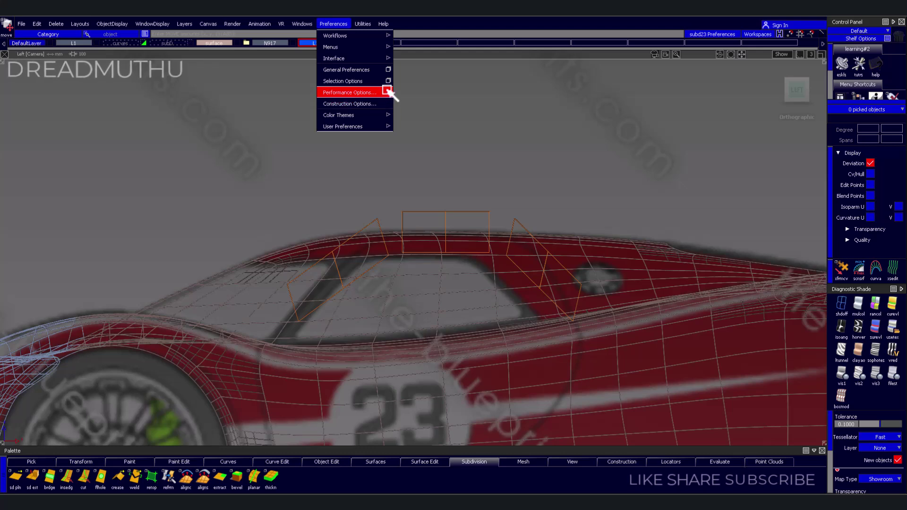
pyautogui.click(388, 70)
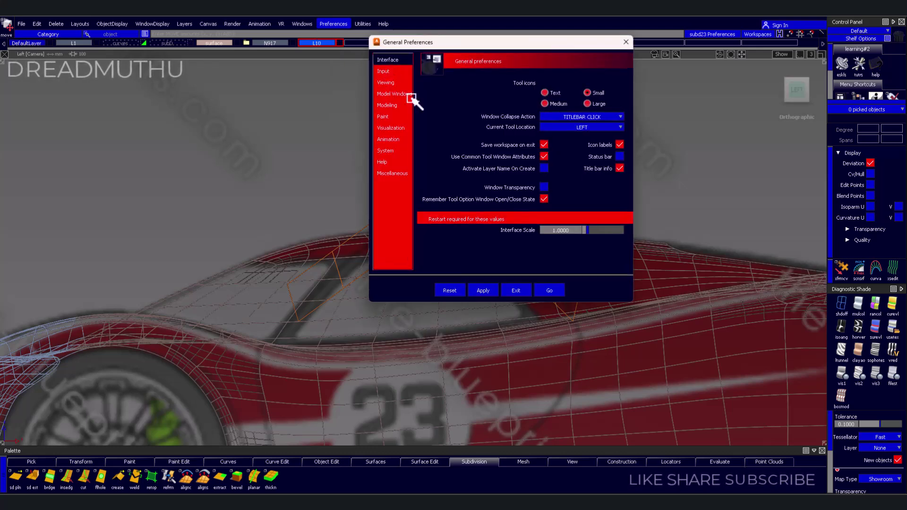
pyautogui.click(396, 128)
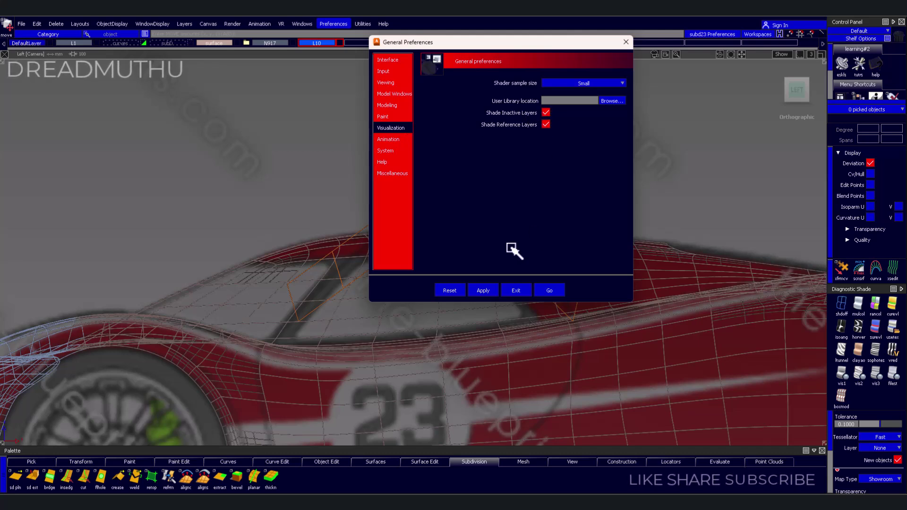
pyautogui.click(541, 289)
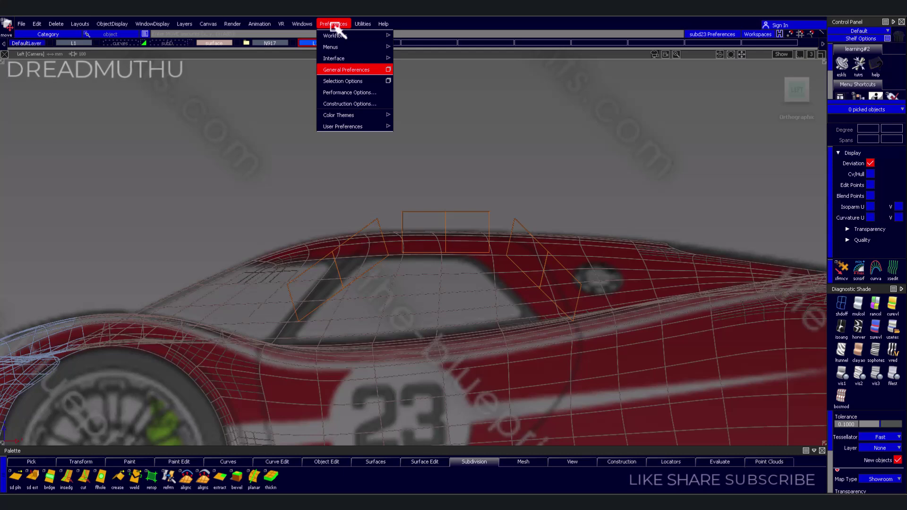
pyautogui.click(390, 70)
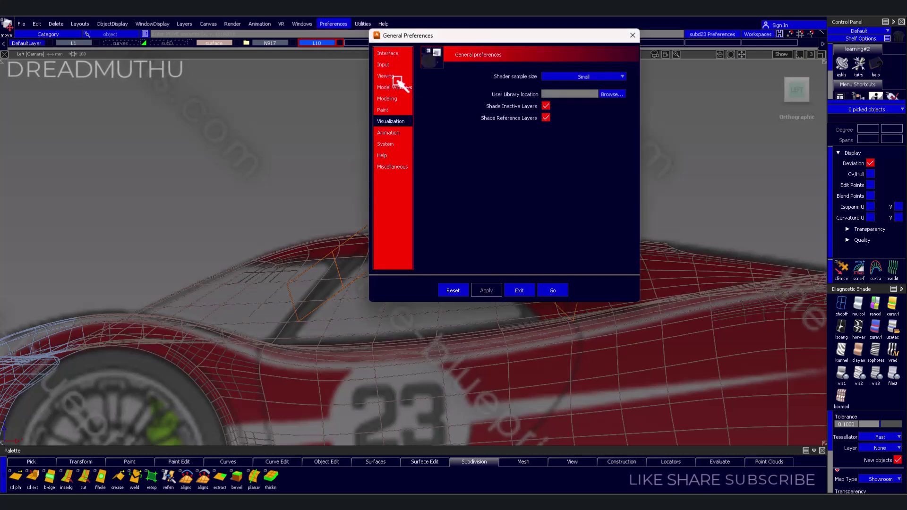
pyautogui.click(388, 54)
pyautogui.click(389, 65)
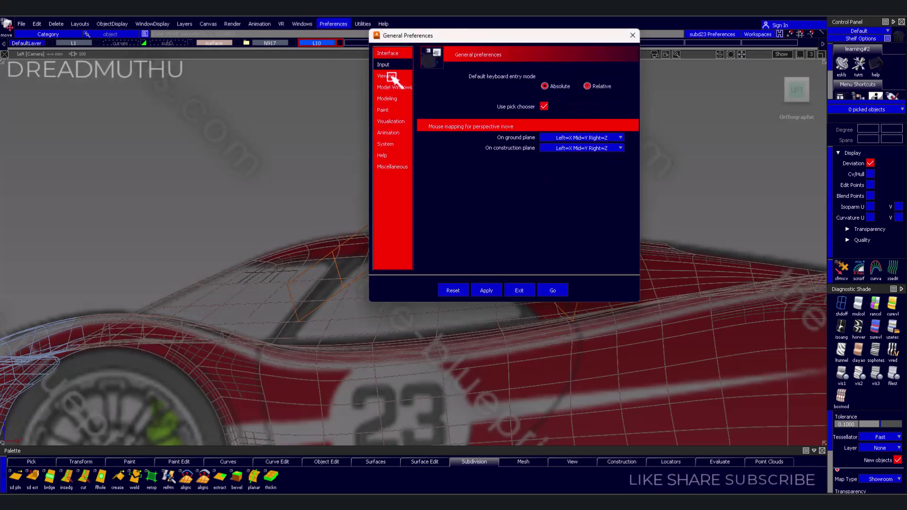
pyautogui.click(390, 75)
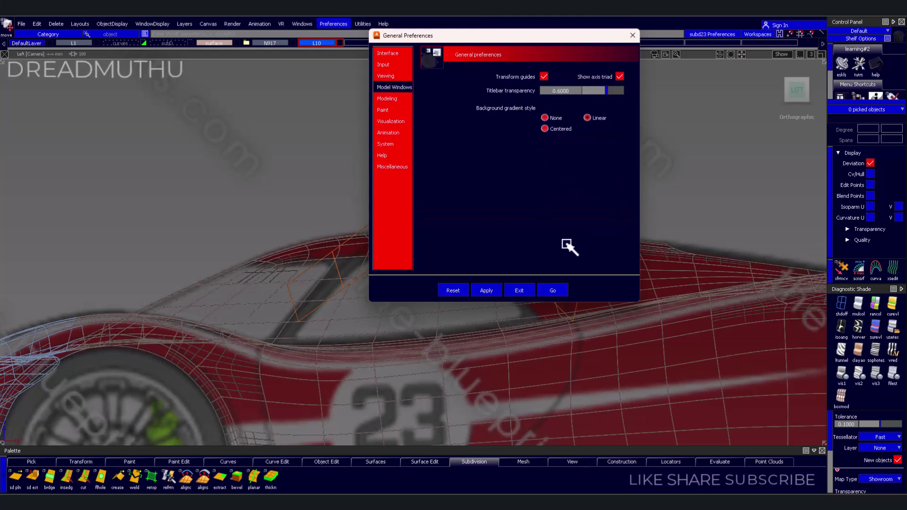
pyautogui.click(549, 291)
pyautogui.click(326, 25)
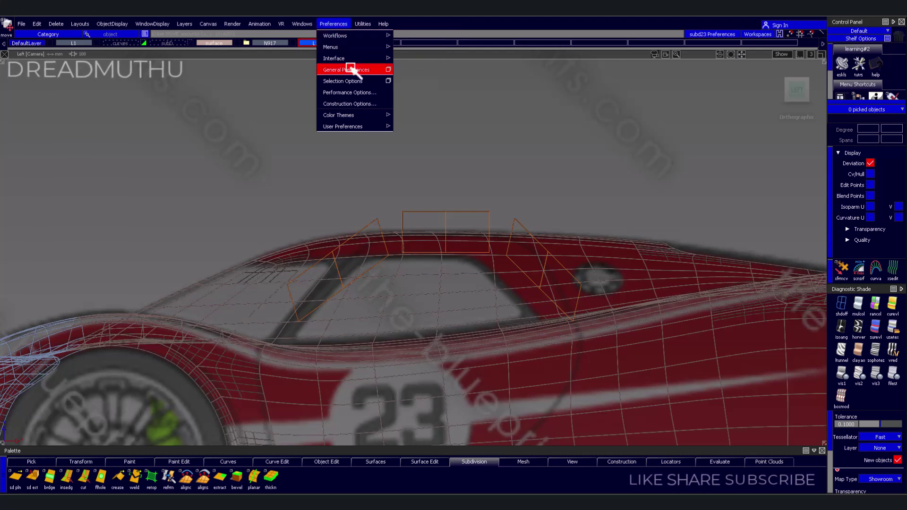
pyautogui.click(373, 93)
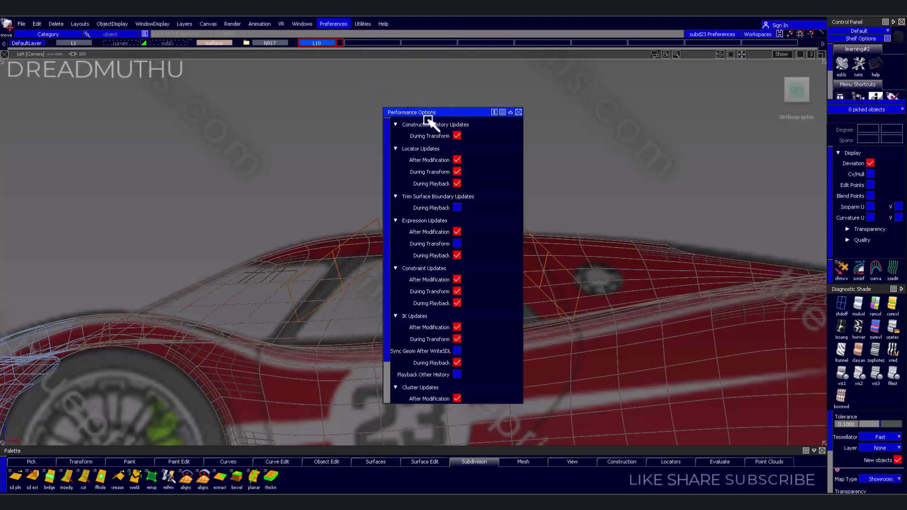
pyautogui.click(519, 114)
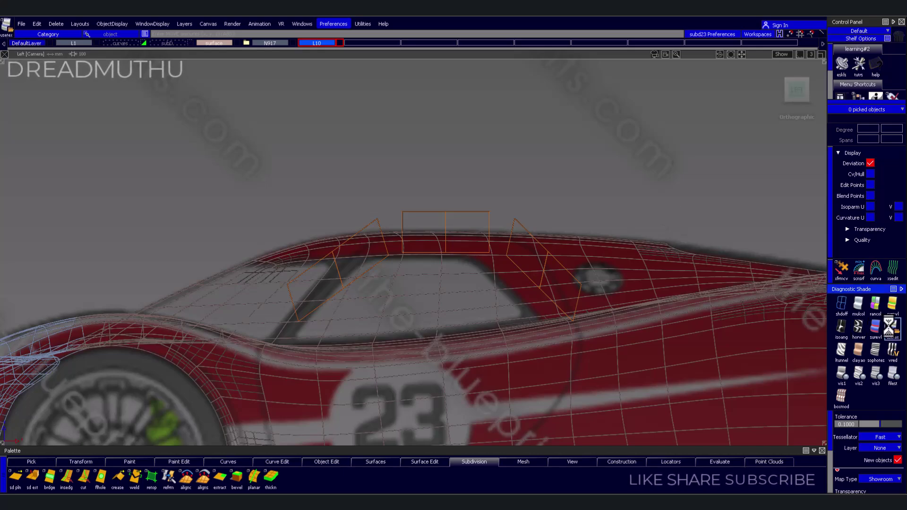
pyautogui.moveTo(526, 217)
pyautogui.keyDown('alt'); pyautogui.keyDown('shift'); pyautogui.mouseDown()
pyautogui.moveTo(476, 186)
pyautogui.moveTo(478, 272)
pyautogui.moveTo(350, 257)
pyautogui.moveTo(378, 227)
pyautogui.moveTo(569, 203)
pyautogui.moveTo(627, 233)
pyautogui.moveTo(586, 281)
pyautogui.moveTo(426, 241)
pyautogui.moveTo(421, 211)
pyautogui.moveTo(474, 187)
pyautogui.moveTo(508, 257)
pyautogui.moveTo(561, 196)
pyautogui.moveTo(431, 253)
pyautogui.moveTo(367, 241)
pyautogui.moveTo(293, 185)
pyautogui.moveTo(399, 213)
pyautogui.moveTo(312, 251)
pyautogui.moveTo(410, 228)
pyautogui.moveTo(454, 286)
pyautogui.mouseUp(); pyautogui.keyUp('shift'); pyautogui.keyUp('alt')
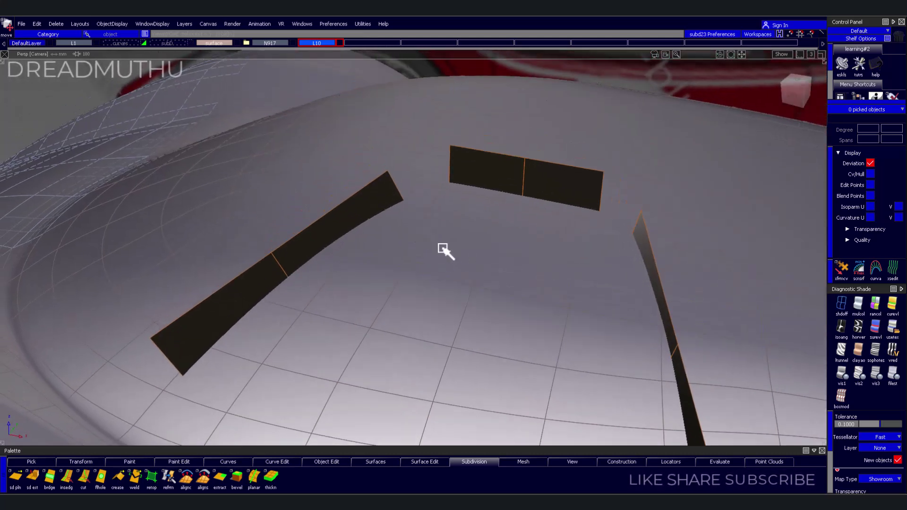
# Bridge the left patch edge to the middle patch, then the middle patch to the right one
pyautogui.moveTo(395, 143); pyautogui.dragTo(185, 152)
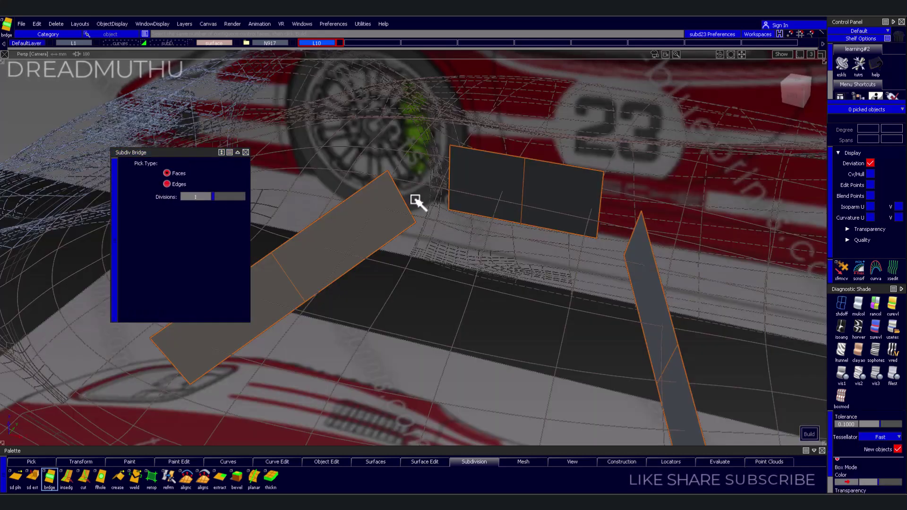
pyautogui.click(421, 196)
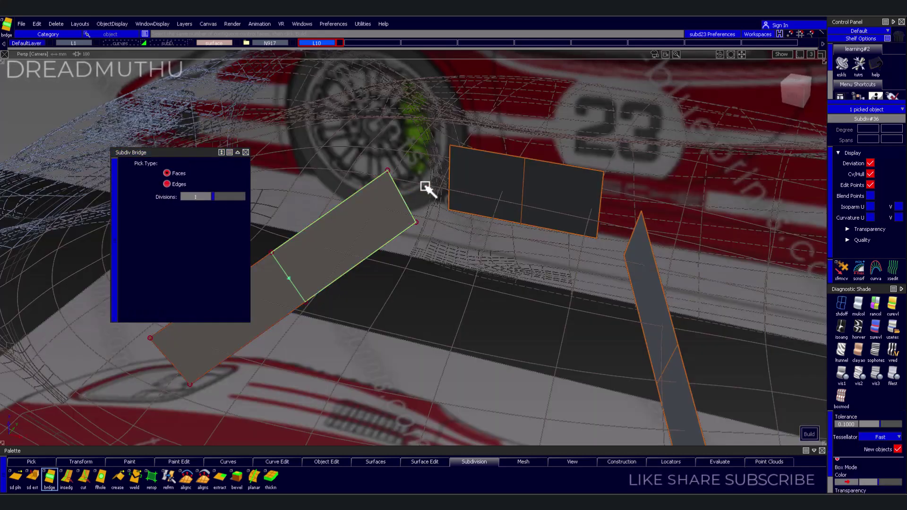
pyautogui.click(455, 182)
pyautogui.click(440, 216)
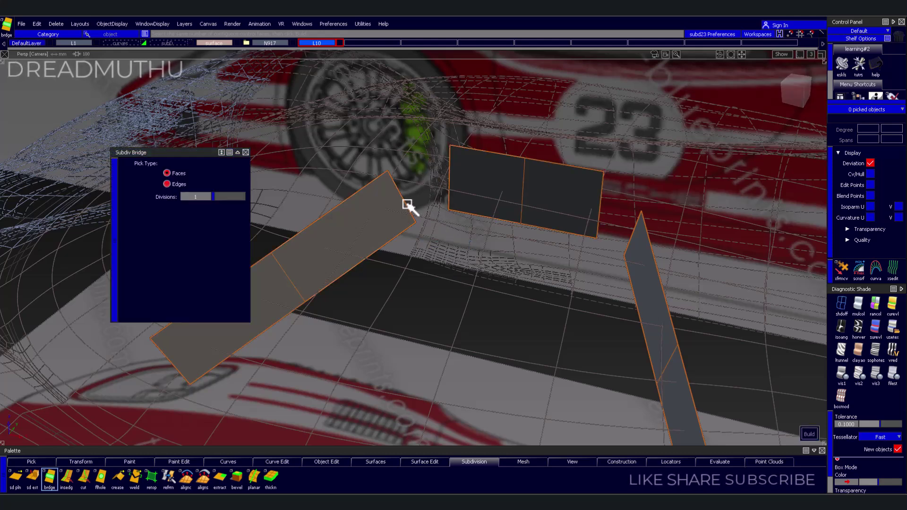
pyautogui.click(434, 249)
pyautogui.keyDown('alt'); pyautogui.keyDown('shift'); pyautogui.moveTo(427, 237); pyautogui.dragTo(352, 232); pyautogui.keyUp('shift'); pyautogui.keyUp('alt')
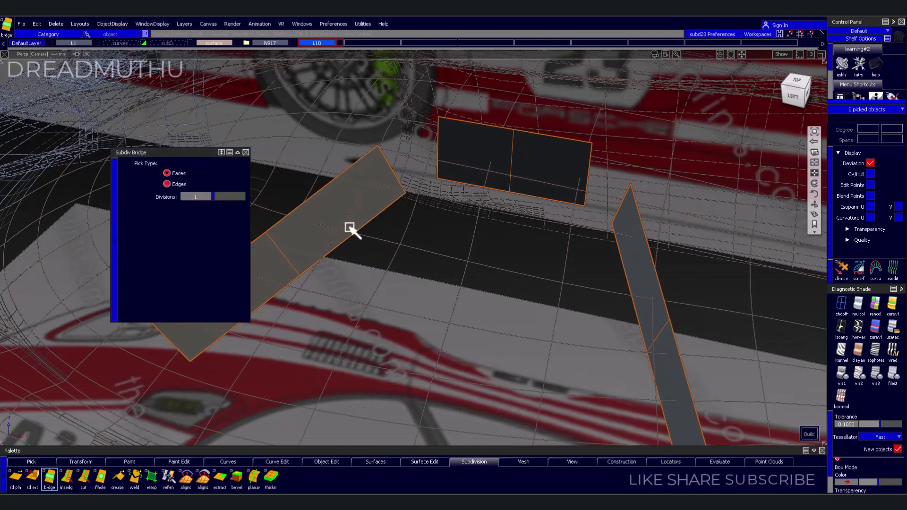
pyautogui.click(401, 163)
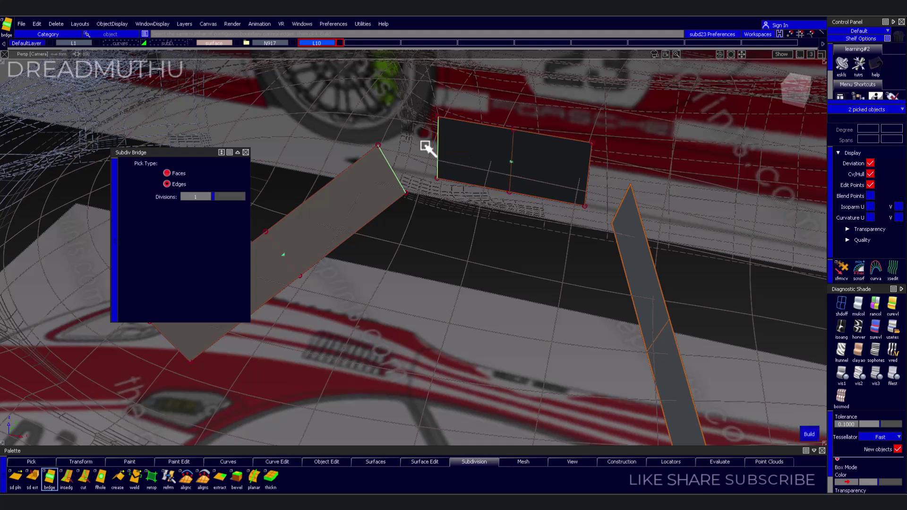
pyautogui.click(428, 148)
pyautogui.click(583, 175)
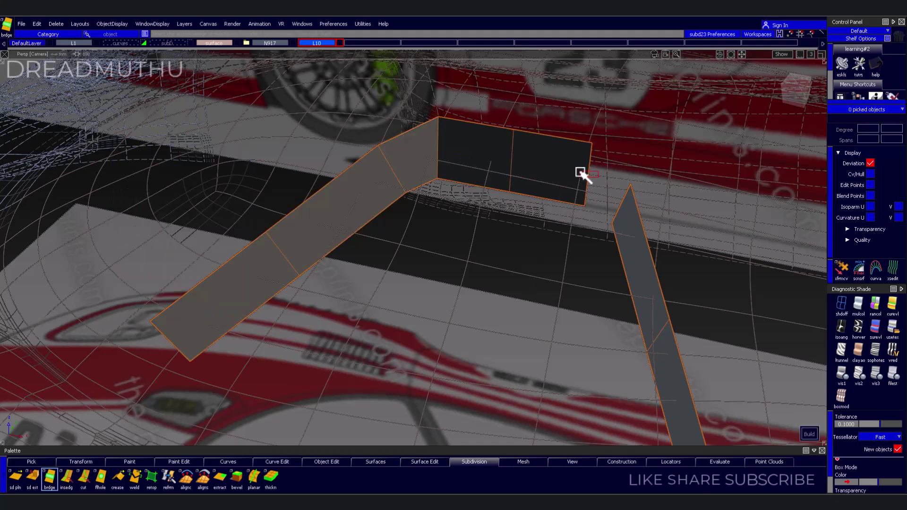
pyautogui.click(628, 212)
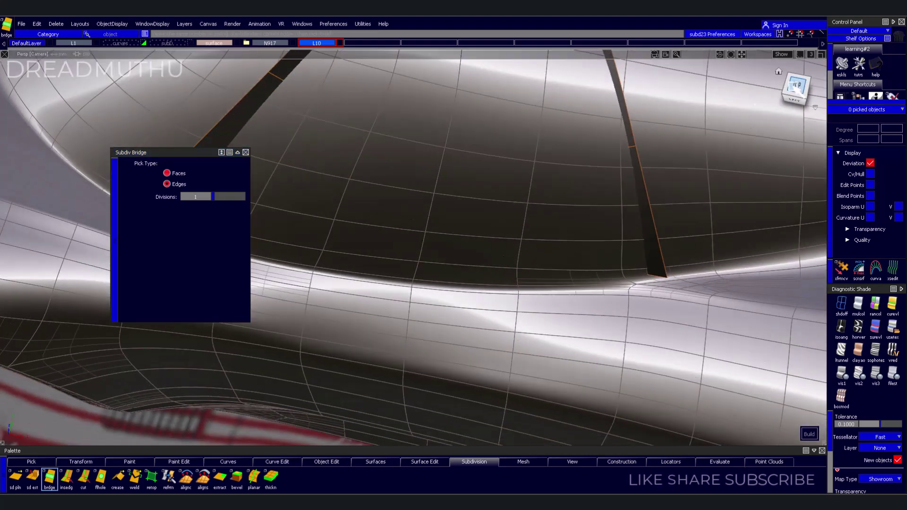
# Show the top view with diagnostic shading, zoomed in on the curve corner
pyautogui.click(797, 86)
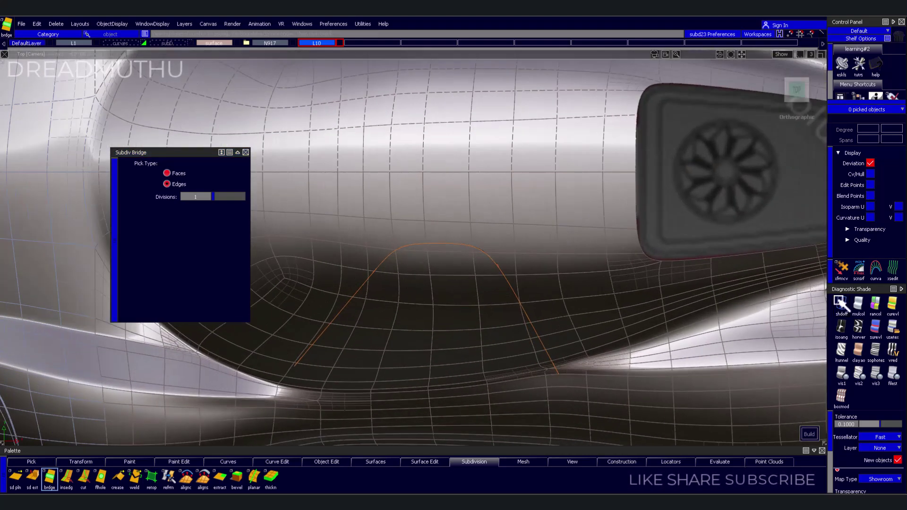
pyautogui.click(840, 303)
pyautogui.scroll(5, 548, 243)
pyautogui.scroll(3, 539, 216)
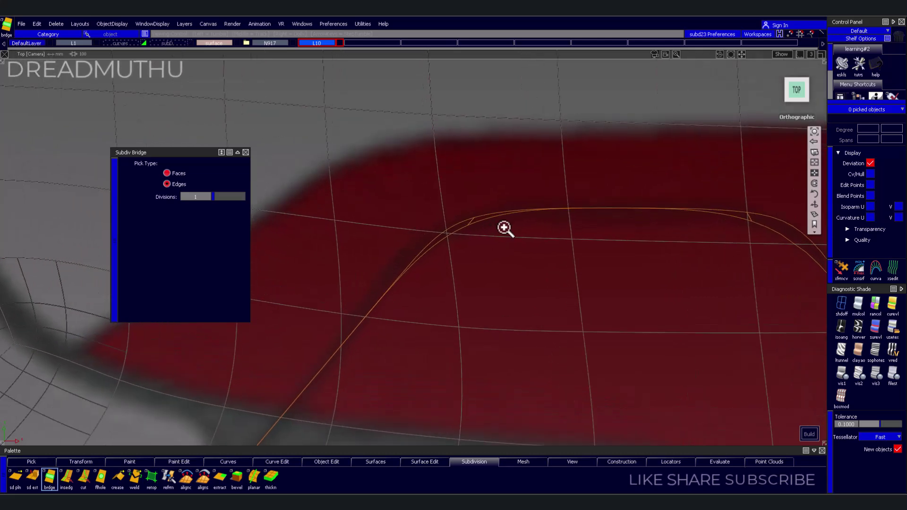
pyautogui.scroll(-2, 505, 228)
pyautogui.scroll(-2, 512, 222)
pyautogui.keyDown('alt'); pyautogui.keyDown('shift'); pyautogui.moveTo(492, 233); pyautogui.dragTo(331, 217, button='middle'); pyautogui.keyUp('shift'); pyautogui.keyUp('alt')
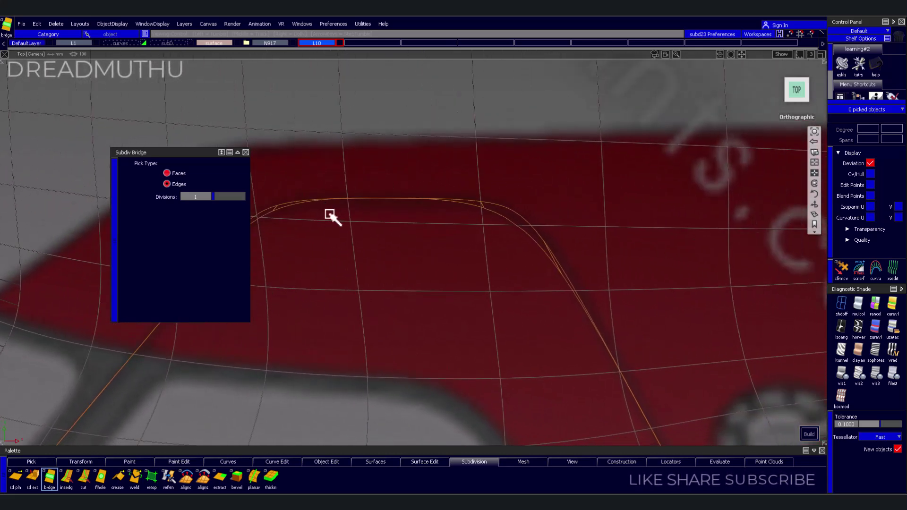
pyautogui.keyDown('alt'); pyautogui.keyDown('shift'); pyautogui.moveTo(331, 216); pyautogui.dragTo(633, 290, button='right'); pyautogui.keyUp('shift'); pyautogui.keyUp('alt')
# Select the arched strip and pick control vertices at its curve corner
pyautogui.press('Escape')
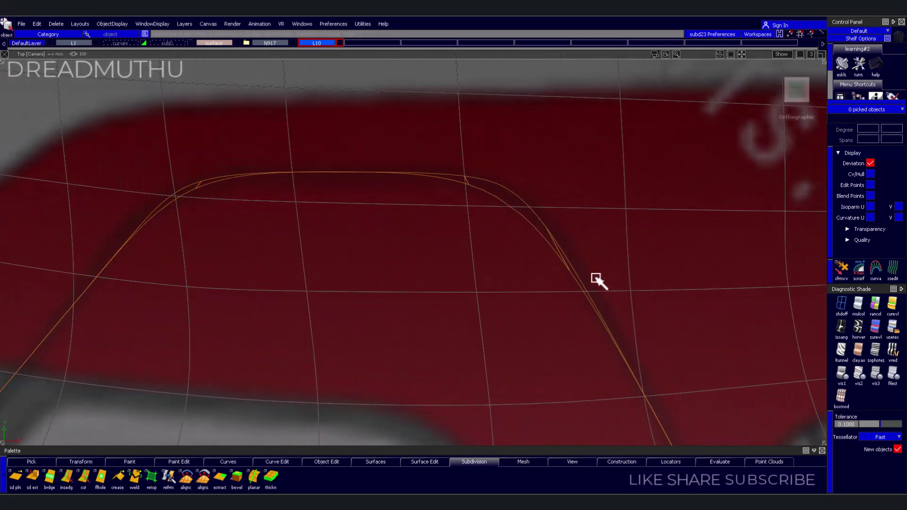
pyautogui.click(515, 196)
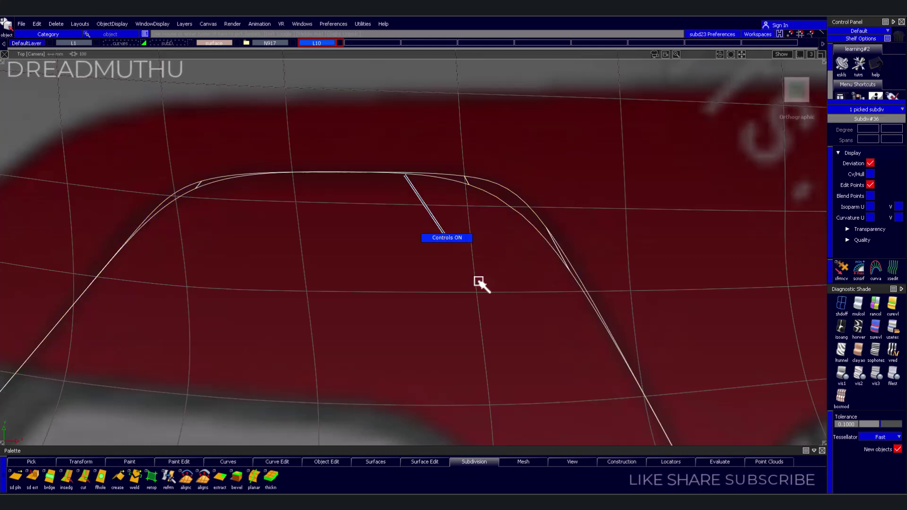
pyautogui.keyDown('ctrl'); pyautogui.keyDown('shift'); pyautogui.moveTo(504, 284); pyautogui.dragTo(562, 290); pyautogui.keyUp('shift'); pyautogui.keyUp('ctrl')
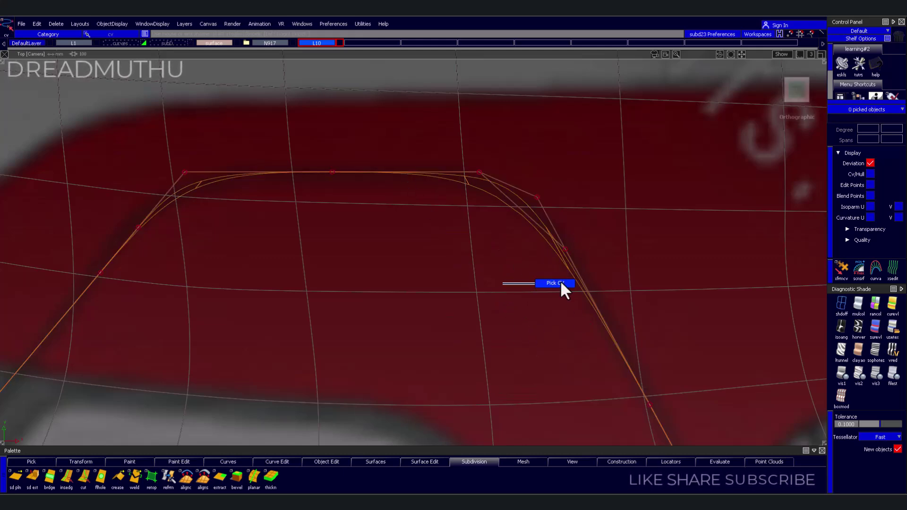
pyautogui.click(600, 309)
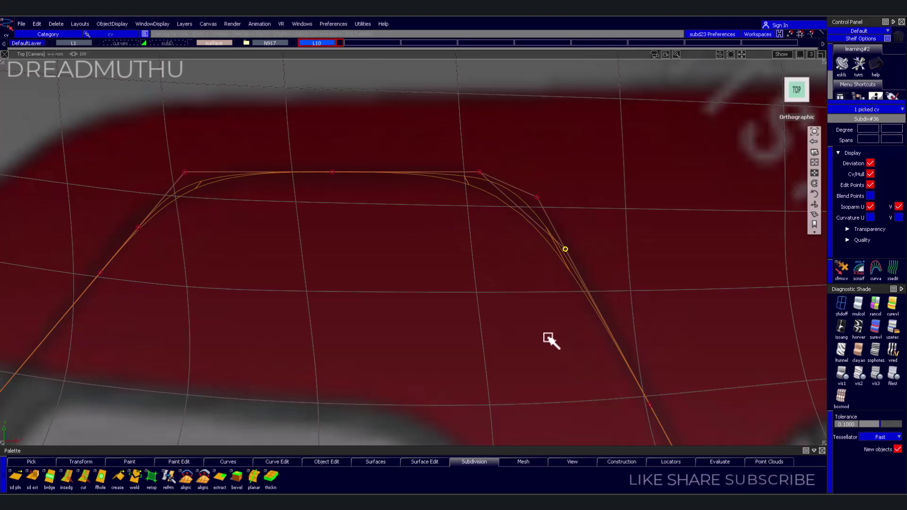
pyautogui.keyDown('alt'); pyautogui.keyDown('shift'); pyautogui.moveTo(550, 338); pyautogui.dragTo(553, 318); pyautogui.keyUp('shift'); pyautogui.keyUp('alt')
pyautogui.keyDown('alt'); pyautogui.keyDown('shift'); pyautogui.moveTo(553, 318); pyautogui.dragTo(523, 330, button='right'); pyautogui.keyUp('shift'); pyautogui.keyUp('alt')
pyautogui.moveTo(523, 331)
pyautogui.keyDown('alt'); pyautogui.keyDown('shift'); pyautogui.mouseDown(button='middle')
pyautogui.moveTo(556, 348)
pyautogui.moveTo(561, 320)
pyautogui.mouseUp(button='middle'); pyautogui.keyUp('shift'); pyautogui.keyUp('alt')
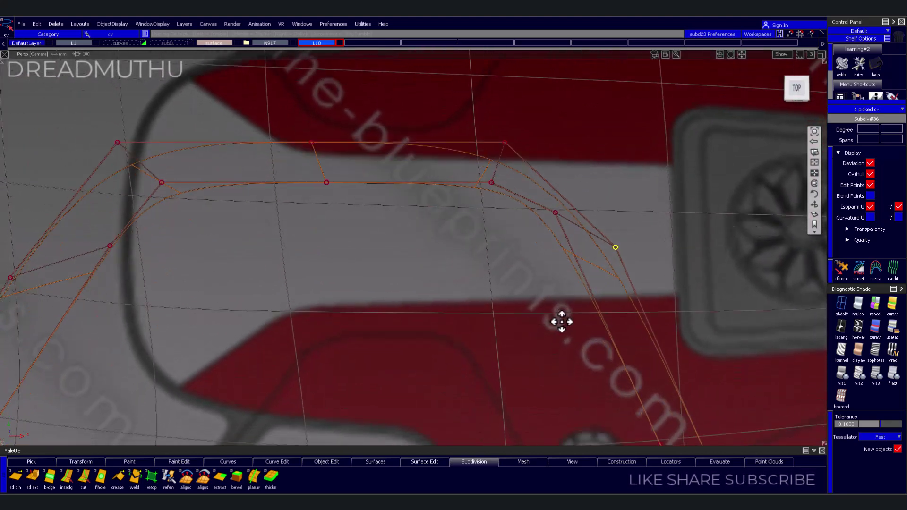
pyautogui.keyDown('alt'); pyautogui.keyDown('shift'); pyautogui.moveTo(561, 320); pyautogui.dragTo(567, 286); pyautogui.keyUp('shift'); pyautogui.keyUp('alt')
pyautogui.keyDown('alt'); pyautogui.keyDown('shift'); pyautogui.moveTo(567, 285); pyautogui.dragTo(548, 314, button='right'); pyautogui.keyUp('shift'); pyautogui.keyUp('alt')
pyautogui.keyDown('alt'); pyautogui.keyDown('shift'); pyautogui.moveTo(548, 313); pyautogui.dragTo(543, 269, button='middle'); pyautogui.keyUp('shift'); pyautogui.keyUp('alt')
pyautogui.moveTo(543, 269)
pyautogui.keyDown('alt'); pyautogui.keyDown('shift'); pyautogui.mouseDown()
pyautogui.moveTo(580, 231)
pyautogui.moveTo(581, 243)
pyautogui.mouseUp(); pyautogui.keyUp('shift'); pyautogui.keyUp('alt')
pyautogui.moveTo(535, 198); pyautogui.dragTo(566, 233)
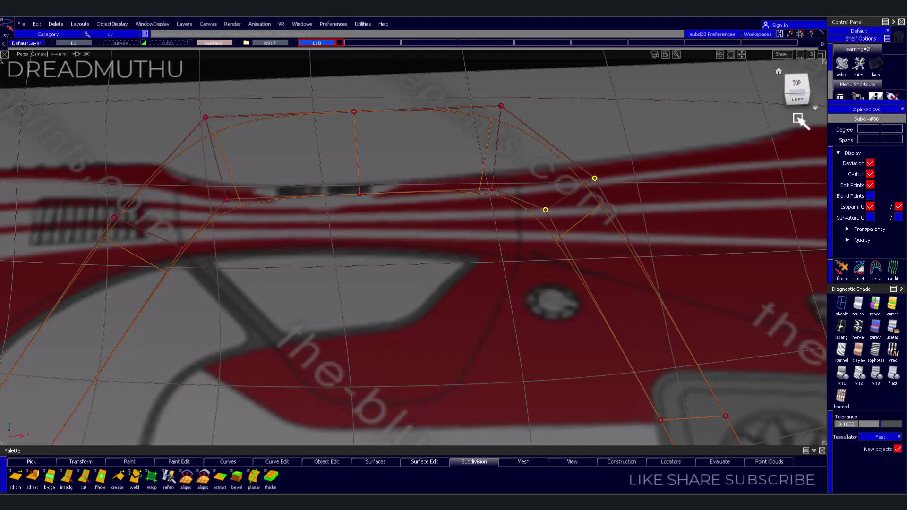
# Back in the top view, select two more control vertices along the curve
pyautogui.click(795, 83)
pyautogui.moveTo(569, 118)
pyautogui.keyDown('alt'); pyautogui.keyDown('shift'); pyautogui.mouseDown(button='middle')
pyautogui.moveTo(530, 348)
pyautogui.moveTo(495, 343)
pyautogui.moveTo(466, 313)
pyautogui.moveTo(481, 310)
pyautogui.mouseUp(button='middle'); pyautogui.keyUp('shift'); pyautogui.keyUp('alt')
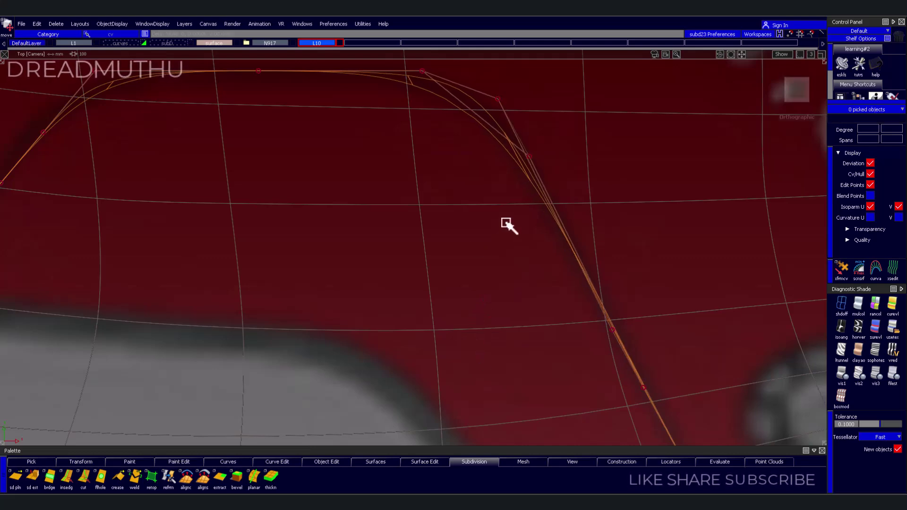
pyautogui.moveTo(508, 225)
pyautogui.keyDown('alt'); pyautogui.keyDown('shift'); pyautogui.mouseDown(button='right')
pyautogui.moveTo(448, 290)
pyautogui.moveTo(397, 306)
pyautogui.moveTo(442, 312)
pyautogui.moveTo(437, 277)
pyautogui.moveTo(467, 335)
pyautogui.mouseUp(button='right'); pyautogui.keyUp('shift'); pyautogui.keyUp('alt')
pyautogui.moveTo(488, 337)
pyautogui.mouseDown()
pyautogui.moveTo(516, 368)
pyautogui.moveTo(526, 349)
pyautogui.mouseUp()
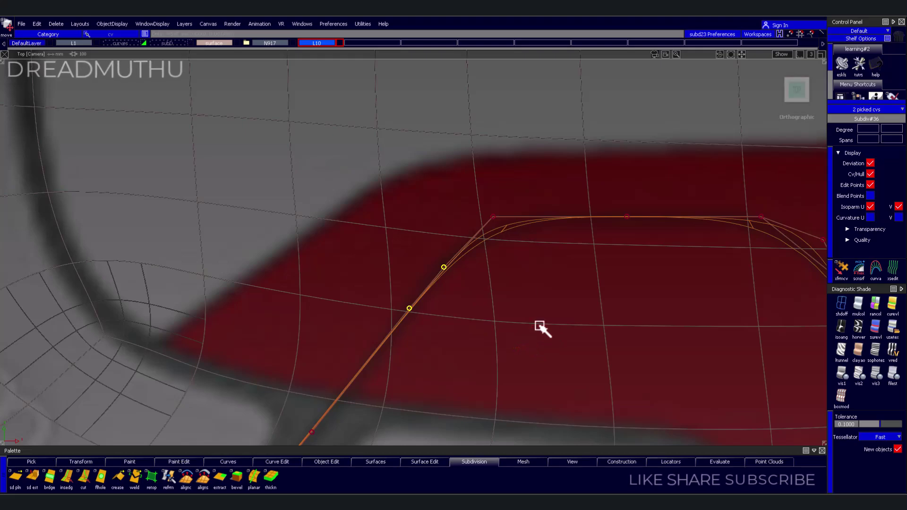
pyautogui.moveTo(541, 289)
pyautogui.keyDown('alt'); pyautogui.keyDown('shift'); pyautogui.mouseDown(button='right')
pyautogui.moveTo(563, 273)
pyautogui.moveTo(472, 343)
pyautogui.mouseUp(button='right'); pyautogui.keyUp('shift'); pyautogui.keyUp('alt')
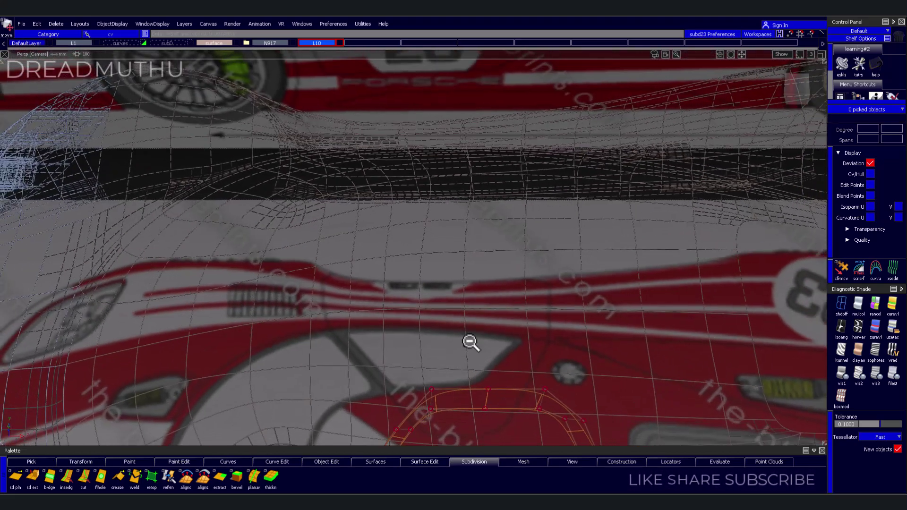
pyautogui.moveTo(471, 343)
pyautogui.keyDown('alt'); pyautogui.keyDown('shift'); pyautogui.mouseDown()
pyautogui.moveTo(466, 367)
pyautogui.moveTo(408, 196)
pyautogui.moveTo(423, 274)
pyautogui.mouseUp(); pyautogui.keyUp('shift'); pyautogui.keyUp('alt')
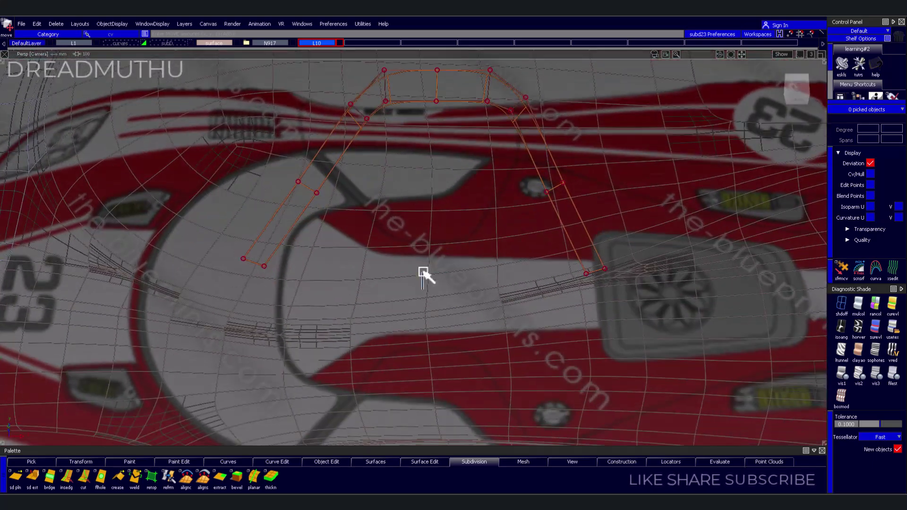
# In the front view, place a 2-by-1-span subdivision plane beside the headlight
pyautogui.click(795, 101)
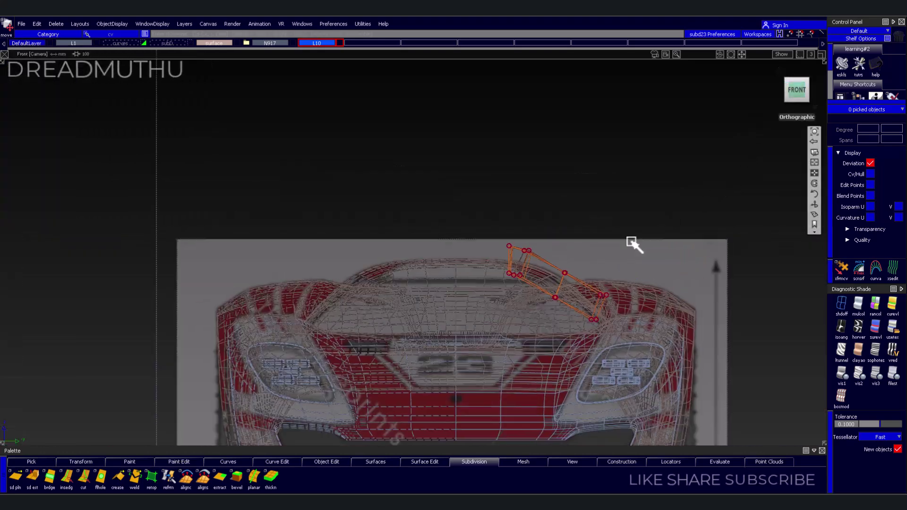
pyautogui.scroll(3, 487, 251)
pyautogui.scroll(2, 517, 237)
pyautogui.scroll(2, 552, 239)
pyautogui.scroll(2, 594, 271)
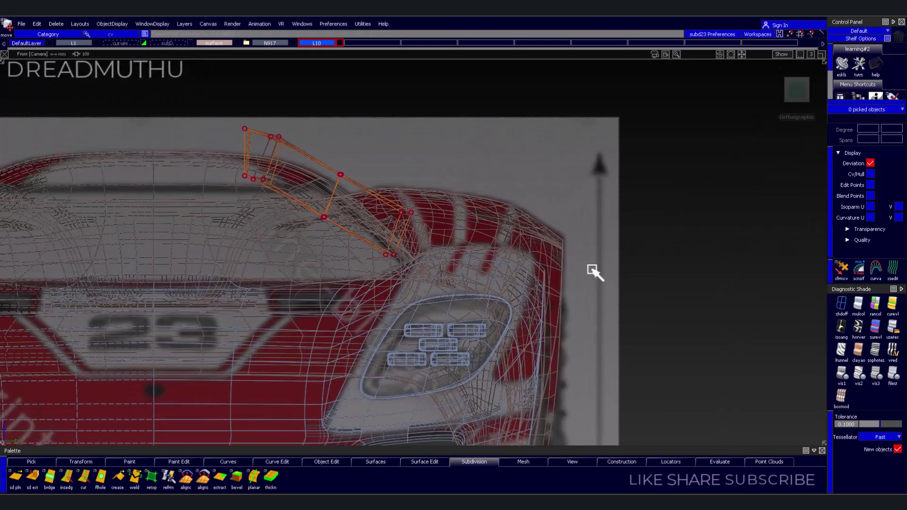
pyautogui.doubleClick(18, 483)
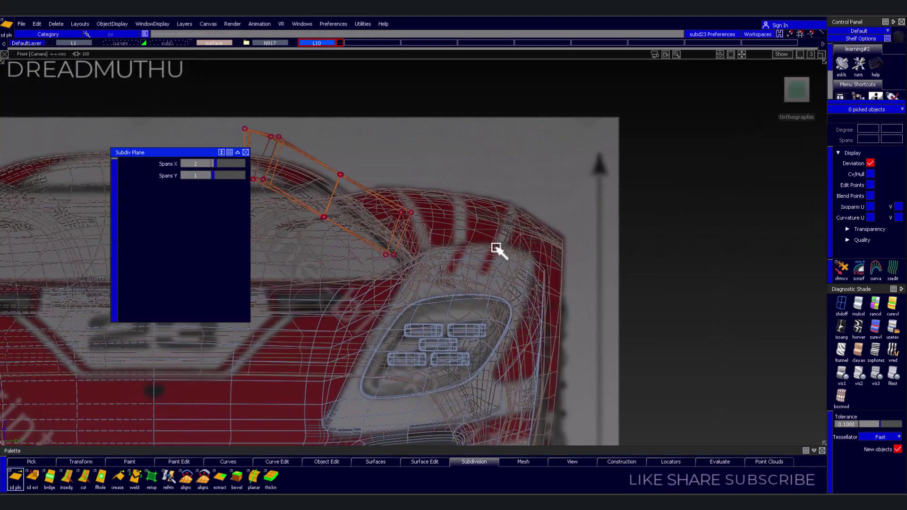
pyautogui.click(585, 294)
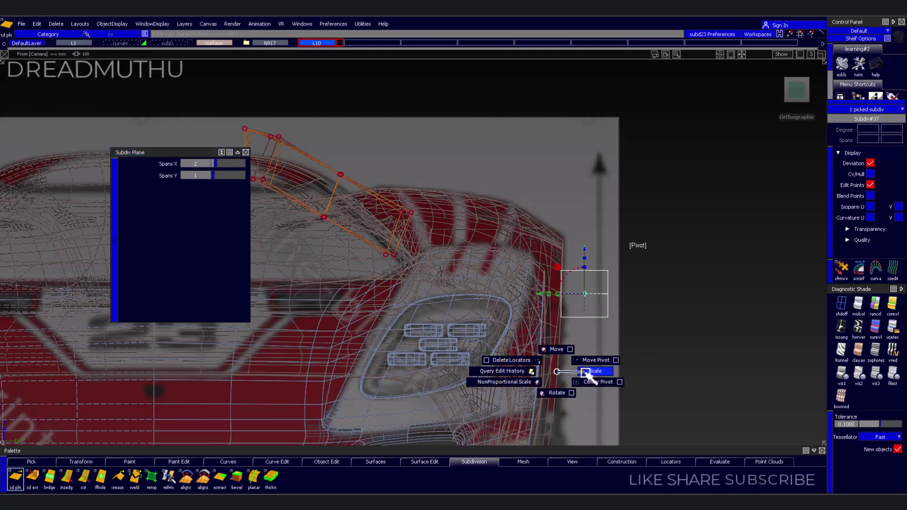
# Scale the new plane into a thin vertical strip and nudge it left over the top blueprint
pyautogui.moveTo(565, 374)
pyautogui.keyDown('ctrl'); pyautogui.keyDown('shift'); pyautogui.mouseDown(button='right')
pyautogui.moveTo(587, 376)
pyautogui.moveTo(673, 191)
pyautogui.mouseUp(button='right'); pyautogui.keyUp('shift'); pyautogui.keyUp('ctrl')
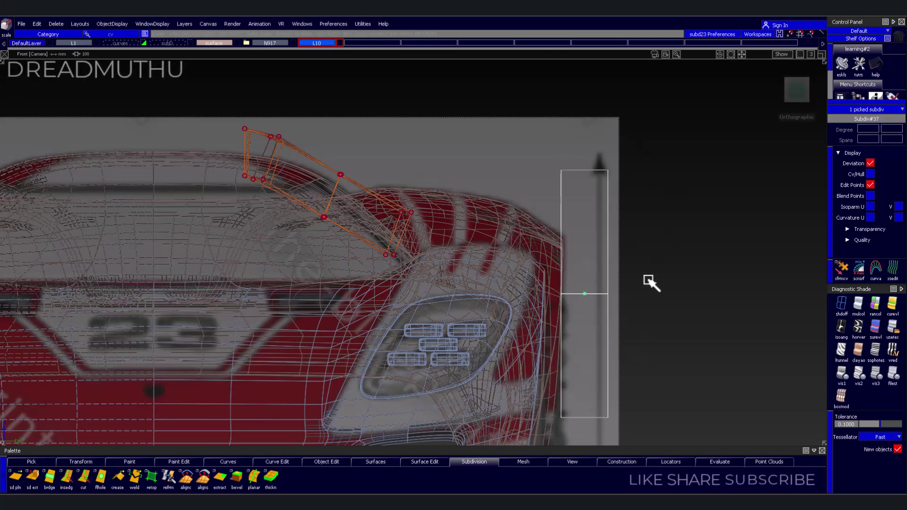
pyautogui.moveTo(648, 279); pyautogui.dragTo(626, 350, button='right')
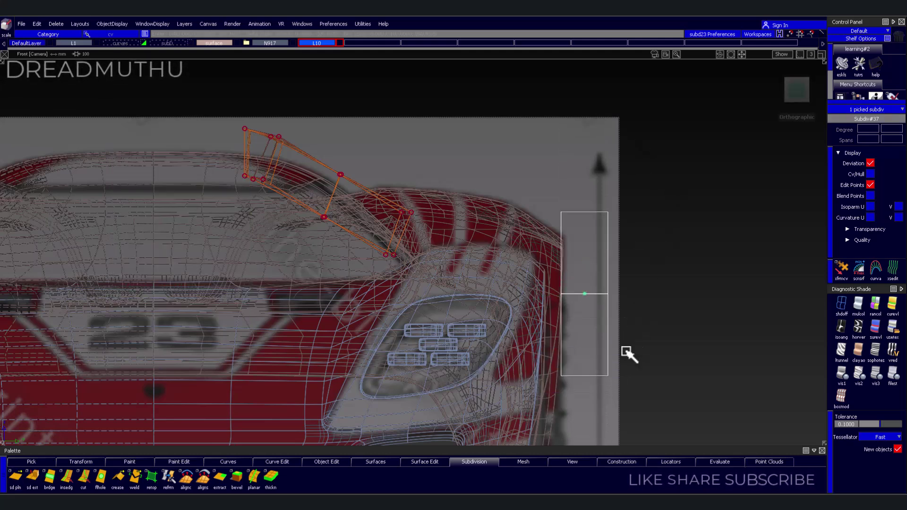
pyautogui.click(810, 81)
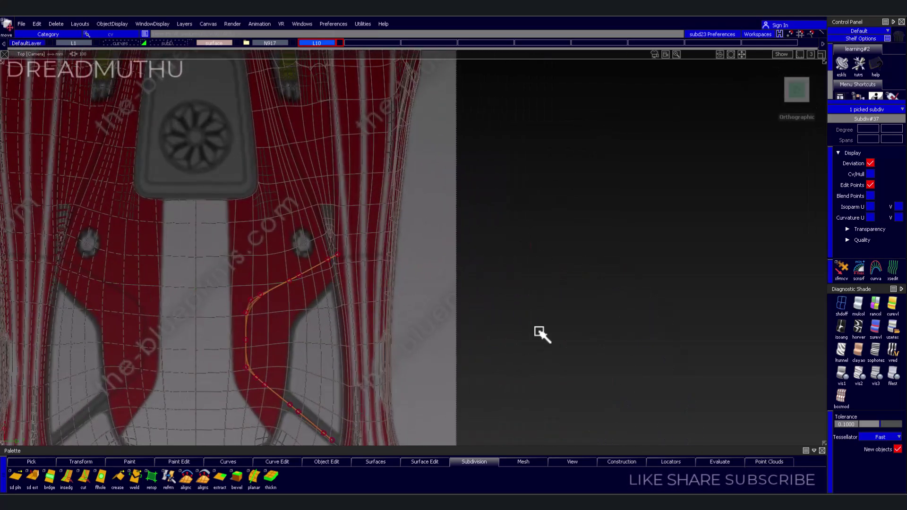
pyautogui.scroll(3, 545, 284)
pyautogui.scroll(3, 608, 273)
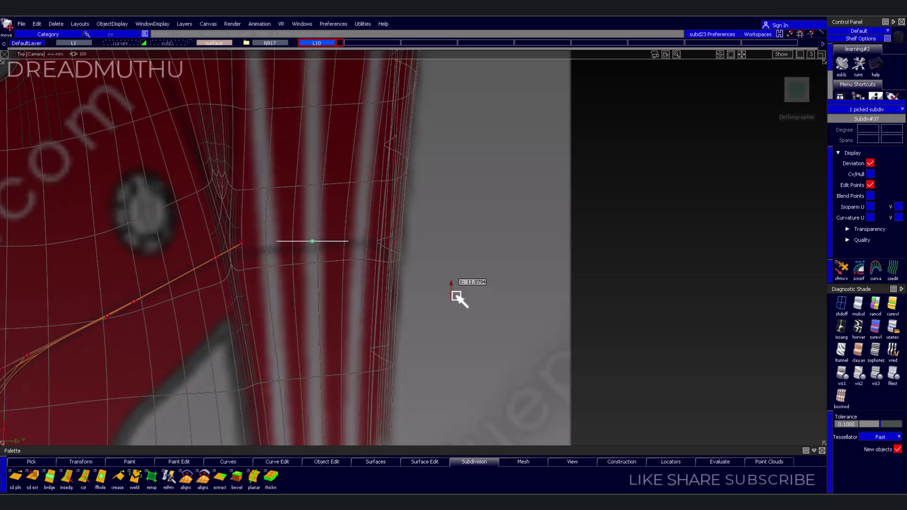
pyautogui.scroll(3, 496, 292)
pyautogui.scroll(1, 547, 263)
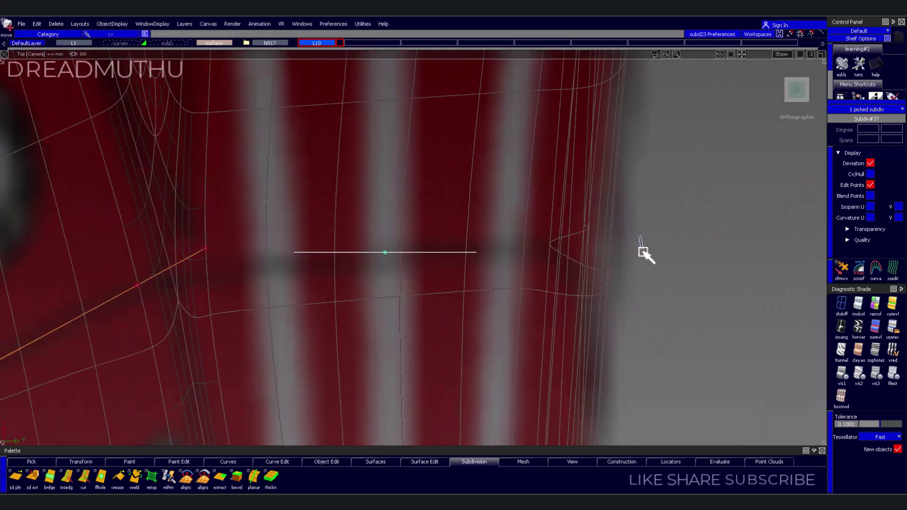
pyautogui.press('e')
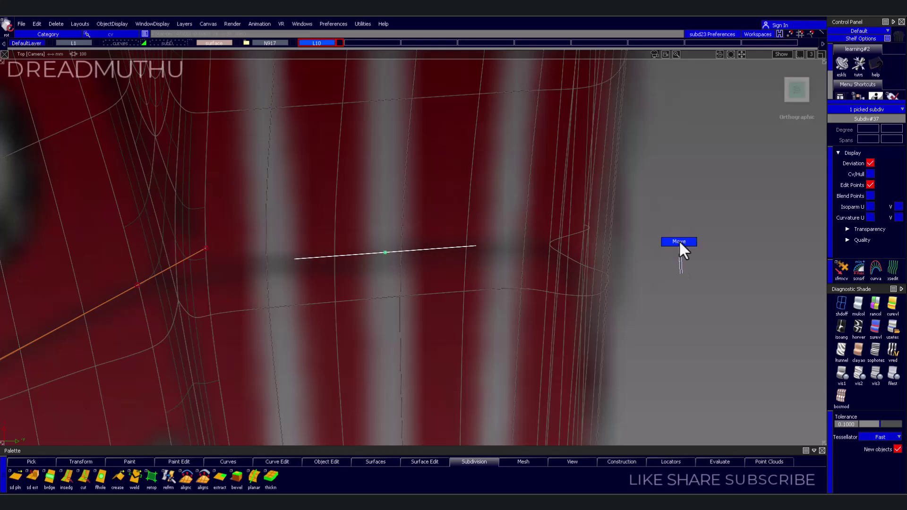
pyautogui.moveTo(679, 245); pyautogui.dragTo(680, 240, button='middle')
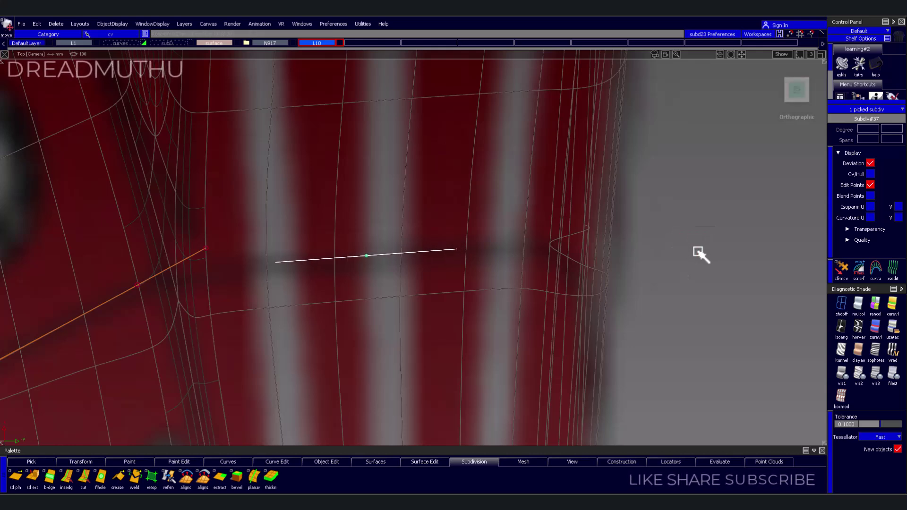
pyautogui.click(819, 99)
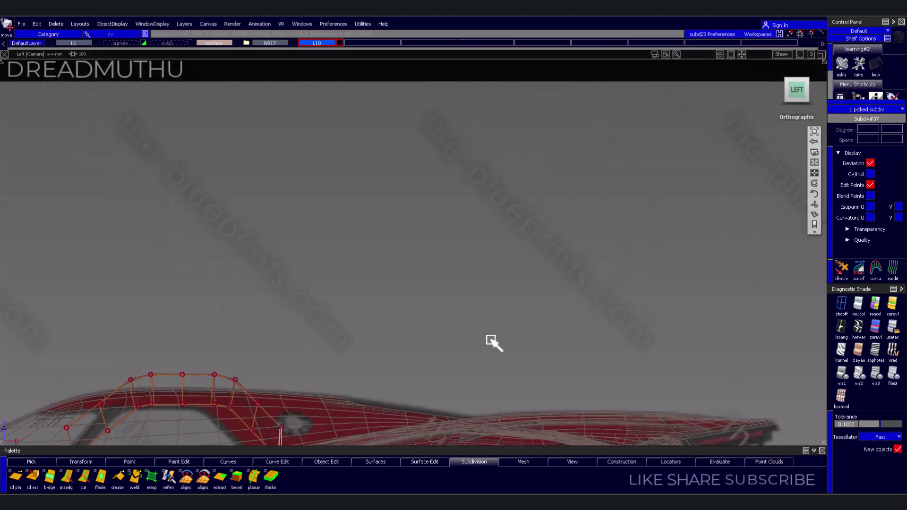
# Copy the vertical strip and lay it roughly horizontal along the stripe below the 23 decal
pyautogui.scroll(3, 435, 346)
pyautogui.scroll(3, 516, 265)
pyautogui.scroll(3, 462, 258)
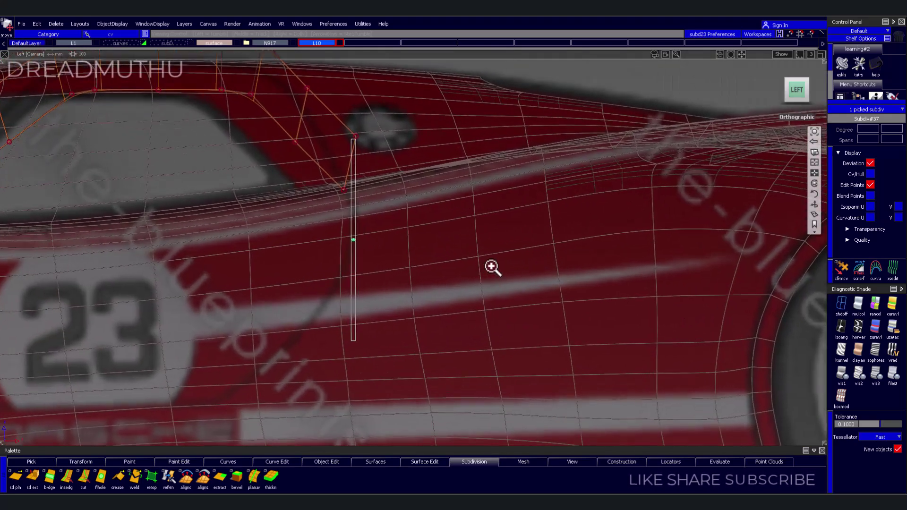
pyautogui.scroll(3, 492, 268)
pyautogui.scroll(2, 462, 249)
pyautogui.scroll(1, 513, 278)
pyautogui.moveTo(518, 270)
pyautogui.keyDown('alt'); pyautogui.keyDown('shift'); pyautogui.mouseDown(button='middle')
pyautogui.moveTo(530, 276)
pyautogui.moveTo(580, 218)
pyautogui.mouseUp(button='middle'); pyautogui.keyUp('shift'); pyautogui.keyUp('alt')
pyautogui.scroll(-2, 530, 276)
pyautogui.scroll(-1, 538, 277)
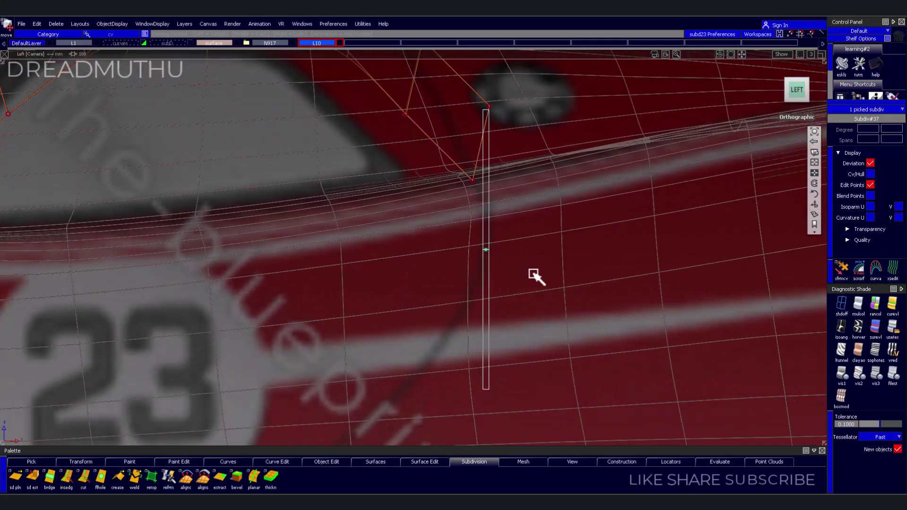
pyautogui.scroll(-1, 535, 276)
pyautogui.moveTo(521, 312)
pyautogui.keyDown('alt'); pyautogui.keyDown('shift'); pyautogui.mouseDown(button='middle')
pyautogui.moveTo(518, 284)
pyautogui.moveTo(557, 291)
pyautogui.mouseUp(button='middle'); pyautogui.keyUp('shift'); pyautogui.keyUp('alt')
pyautogui.scroll(-1, 526, 289)
pyautogui.scroll(-2, 527, 289)
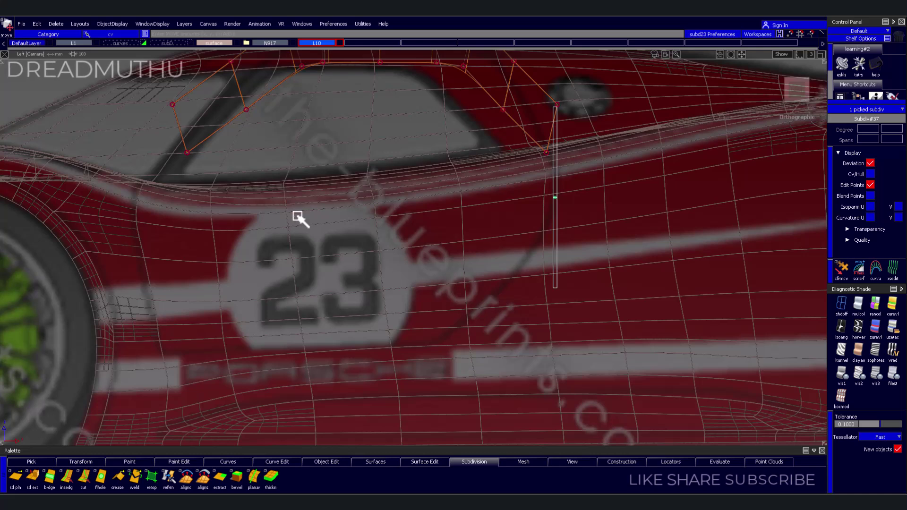
pyautogui.keyDown('ctrl'); pyautogui.keyDown('shift'); pyautogui.moveTo(378, 314); pyautogui.dragTo(386, 290); pyautogui.keyUp('shift'); pyautogui.keyUp('ctrl')
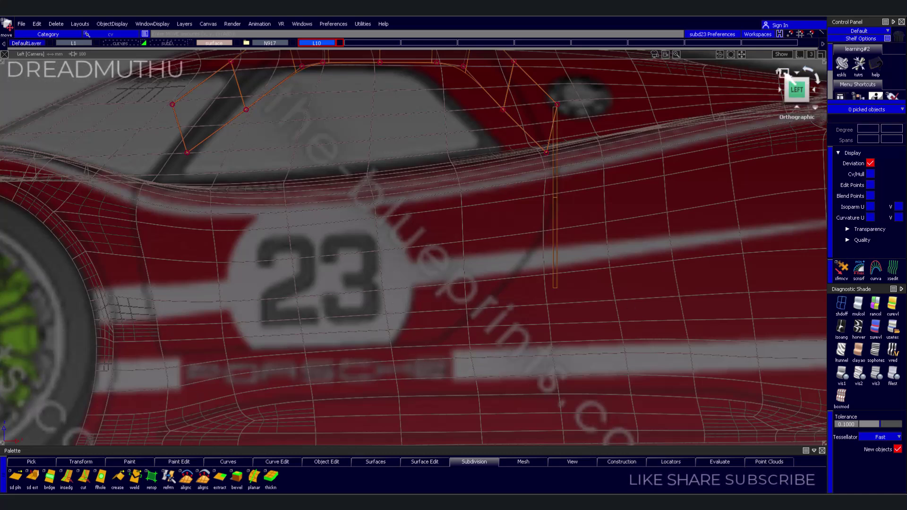
pyautogui.click(548, 221)
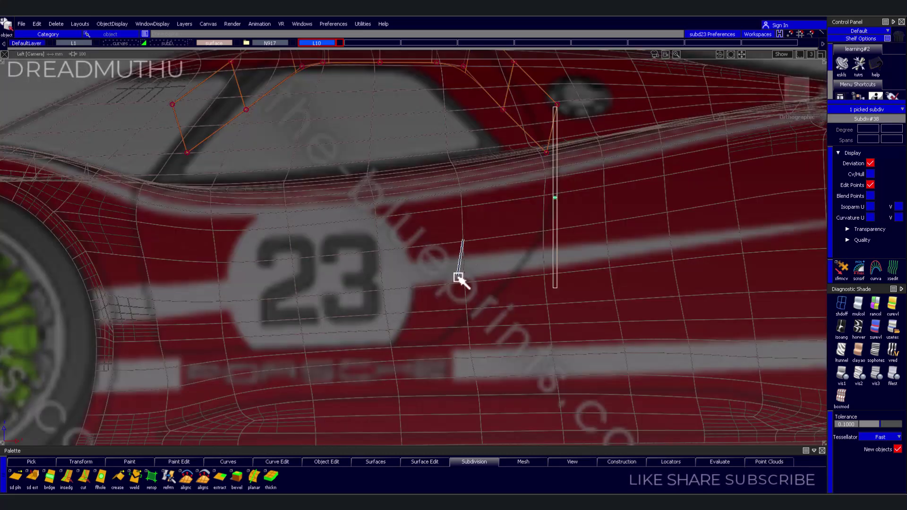
pyautogui.moveTo(459, 277)
pyautogui.mouseDown()
pyautogui.moveTo(472, 239)
pyautogui.moveTo(482, 278)
pyautogui.moveTo(491, 191)
pyautogui.mouseUp()
pyautogui.moveTo(482, 239)
pyautogui.mouseDown()
pyautogui.moveTo(543, 303)
pyautogui.moveTo(270, 349)
pyautogui.moveTo(324, 336)
pyautogui.moveTo(328, 357)
pyautogui.mouseUp()
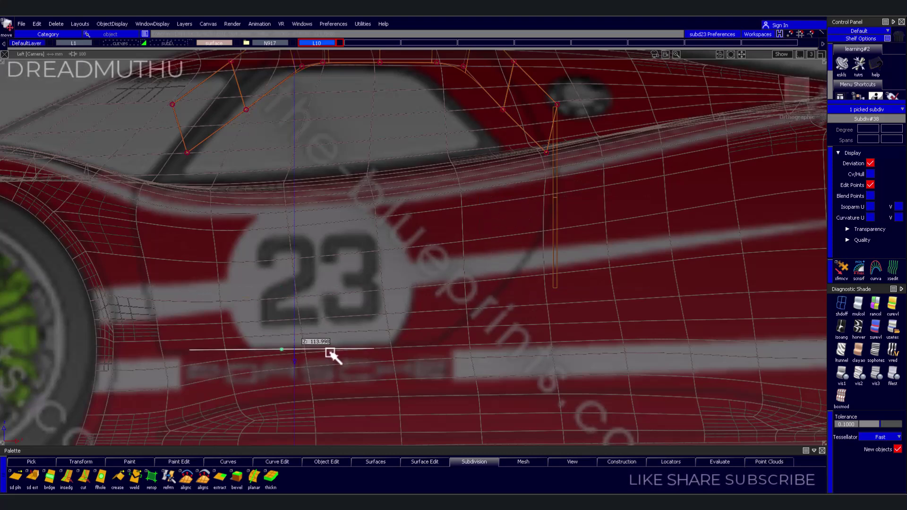
# Shift, tilt and lengthen the horizontal strip to follow the stripe under the 23
pyautogui.moveTo(331, 355)
pyautogui.keyDown('alt'); pyautogui.keyDown('shift'); pyautogui.mouseDown(button='right')
pyautogui.moveTo(366, 365)
pyautogui.moveTo(432, 324)
pyautogui.moveTo(423, 393)
pyautogui.mouseUp(button='right'); pyautogui.keyUp('shift'); pyautogui.keyUp('alt')
pyautogui.moveTo(424, 387); pyautogui.dragTo(456, 381)
pyautogui.keyDown('ctrl'); pyautogui.keyDown('shift'); pyautogui.moveTo(456, 381); pyautogui.dragTo(441, 390, button='right'); pyautogui.keyUp('shift'); pyautogui.keyUp('ctrl')
pyautogui.moveTo(454, 385); pyautogui.dragTo(455, 395)
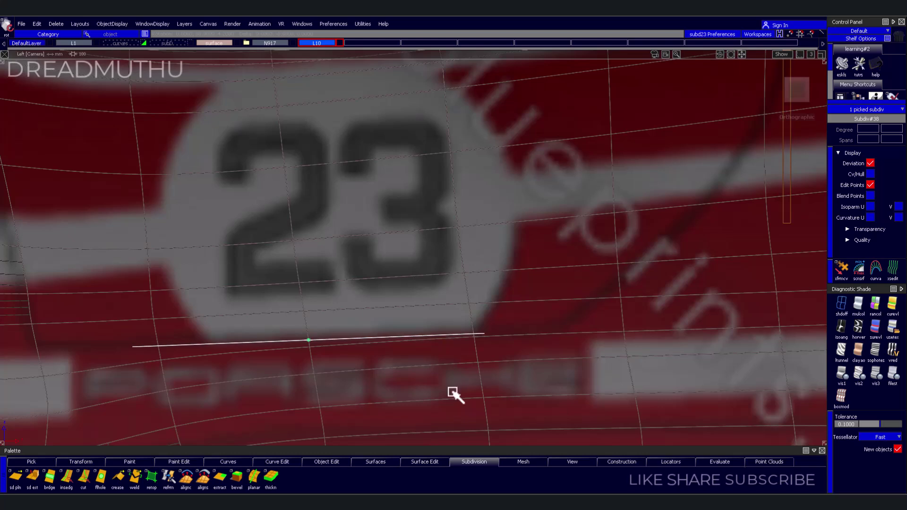
pyautogui.keyDown('ctrl'); pyautogui.keyDown('shift'); pyautogui.moveTo(434, 392); pyautogui.dragTo(391, 393, button='right'); pyautogui.keyUp('shift'); pyautogui.keyUp('ctrl')
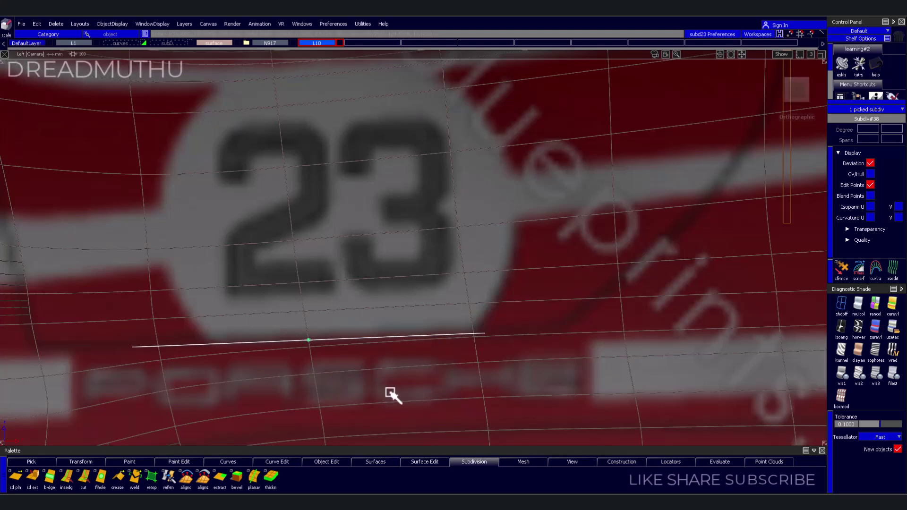
pyautogui.moveTo(585, 396); pyautogui.dragTo(491, 396)
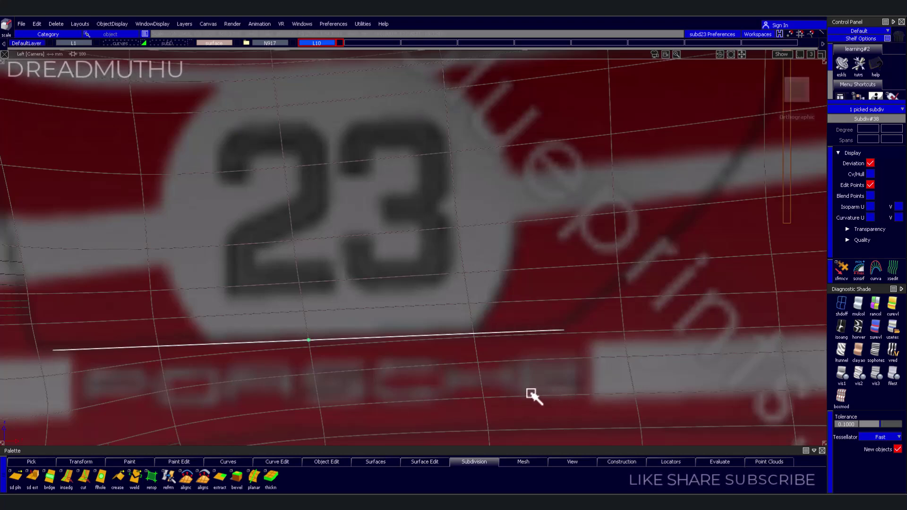
pyautogui.press('Escape')
# Select and copy the vertical strip at the door's rear
pyautogui.keyDown('alt'); pyautogui.keyDown('shift'); pyautogui.moveTo(658, 316); pyautogui.dragTo(567, 370); pyautogui.keyUp('shift'); pyautogui.keyUp('alt')
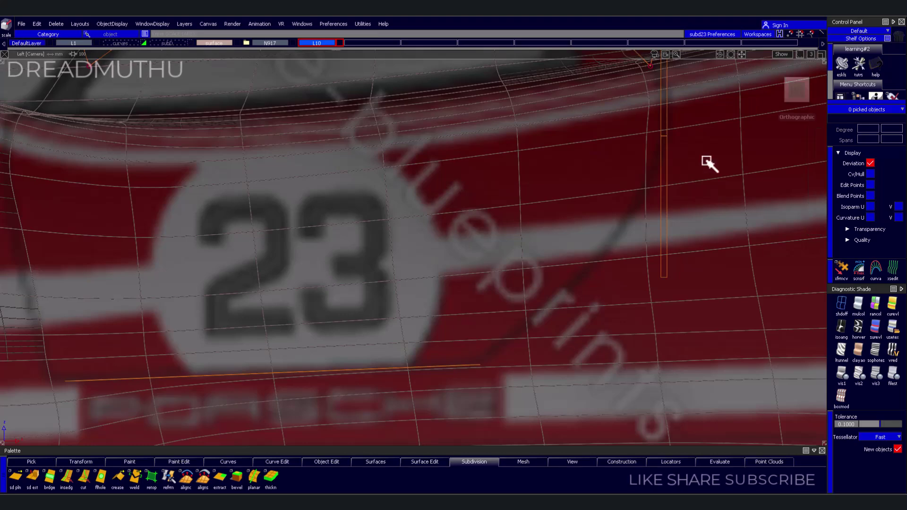
pyautogui.scroll(-2, 702, 196)
pyautogui.scroll(-2, 620, 302)
pyautogui.scroll(-2, 668, 314)
pyautogui.scroll(-2, 516, 332)
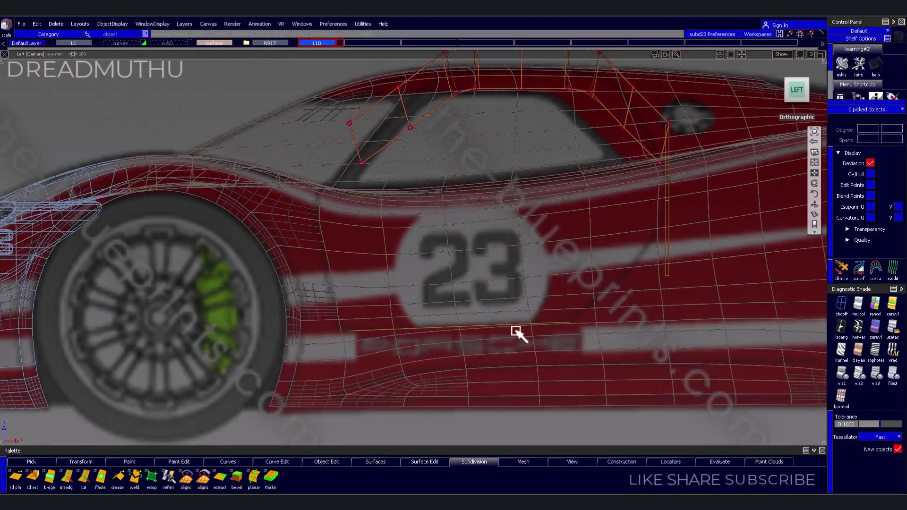
pyautogui.scroll(2, 516, 332)
pyautogui.scroll(2, 555, 318)
pyautogui.scroll(1, 456, 310)
pyautogui.moveTo(744, 229); pyautogui.dragTo(804, 254)
pyautogui.hotkey('ctrl', 'c')
# Paste the strip copy beside the front wheel arch and tilt it to follow the arch
pyautogui.hotkey('ctrl', 'v')
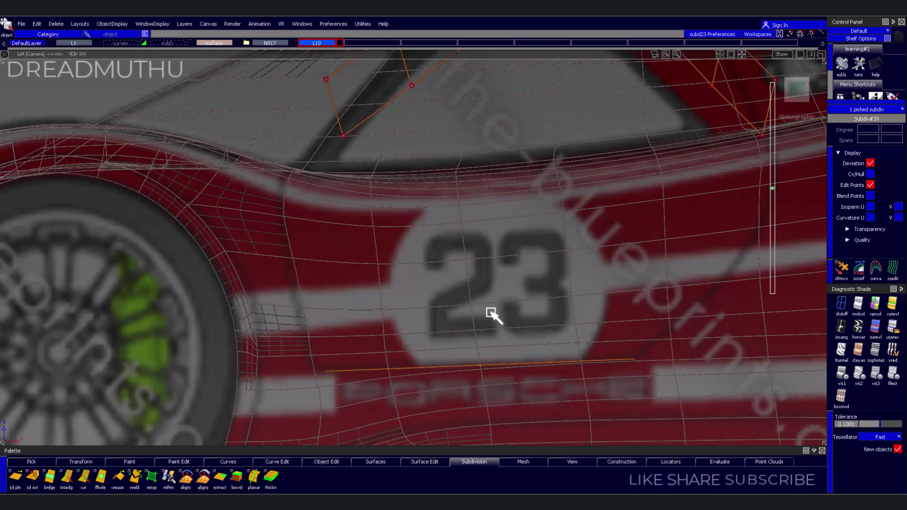
pyautogui.moveTo(490, 314)
pyautogui.mouseDown()
pyautogui.moveTo(199, 285)
pyautogui.moveTo(348, 264)
pyautogui.moveTo(364, 240)
pyautogui.moveTo(360, 300)
pyautogui.moveTo(379, 293)
pyautogui.mouseUp()
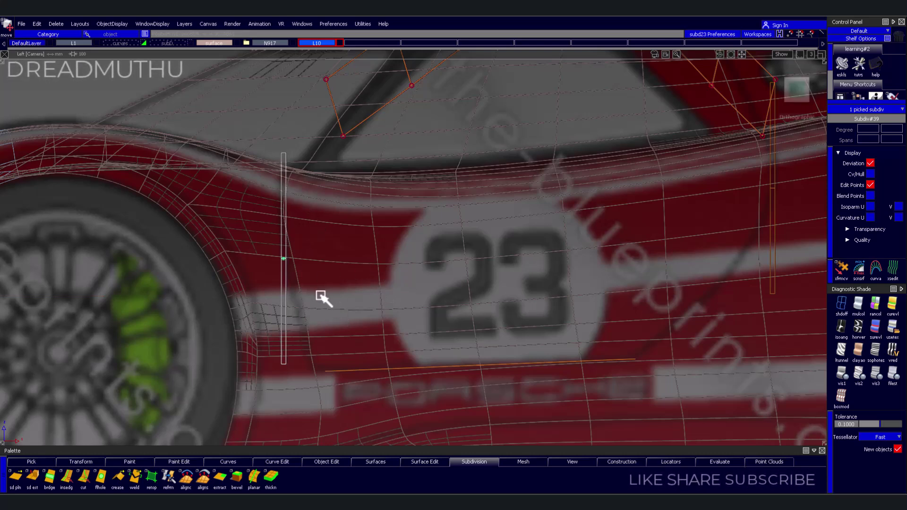
pyautogui.hotkey('ctrl', 'shift', 'n')
pyautogui.click(297, 275)
pyautogui.keyDown('ctrl'); pyautogui.keyDown('shift'); pyautogui.moveTo(321, 282); pyautogui.dragTo(313, 284, button='right'); pyautogui.keyUp('shift'); pyautogui.keyUp('ctrl')
pyautogui.moveTo(332, 265)
pyautogui.mouseDown()
pyautogui.moveTo(318, 281)
pyautogui.moveTo(327, 278)
pyautogui.mouseUp()
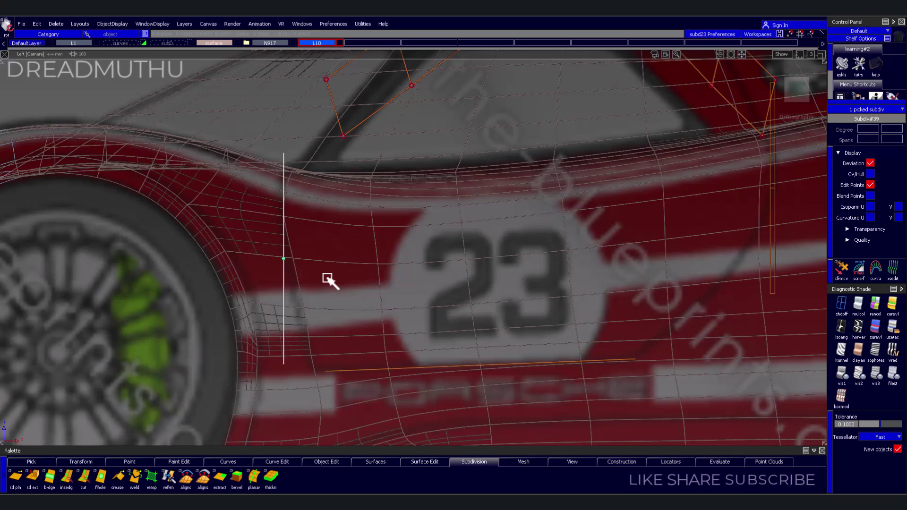
pyautogui.moveTo(324, 304)
pyautogui.keyDown('alt'); pyautogui.keyDown('shift'); pyautogui.mouseDown(button='middle')
pyautogui.moveTo(336, 277)
pyautogui.moveTo(320, 282)
pyautogui.mouseUp(button='middle'); pyautogui.keyUp('shift'); pyautogui.keyUp('alt')
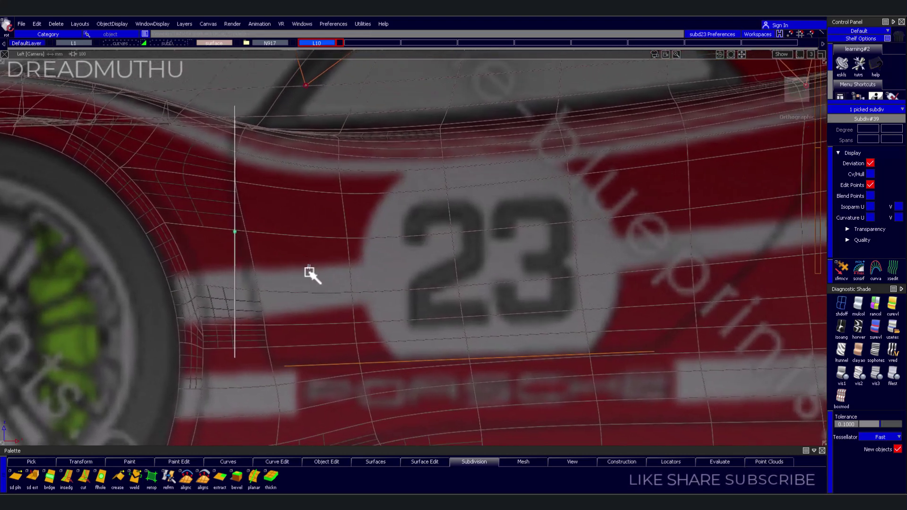
pyautogui.moveTo(303, 261); pyautogui.dragTo(299, 302)
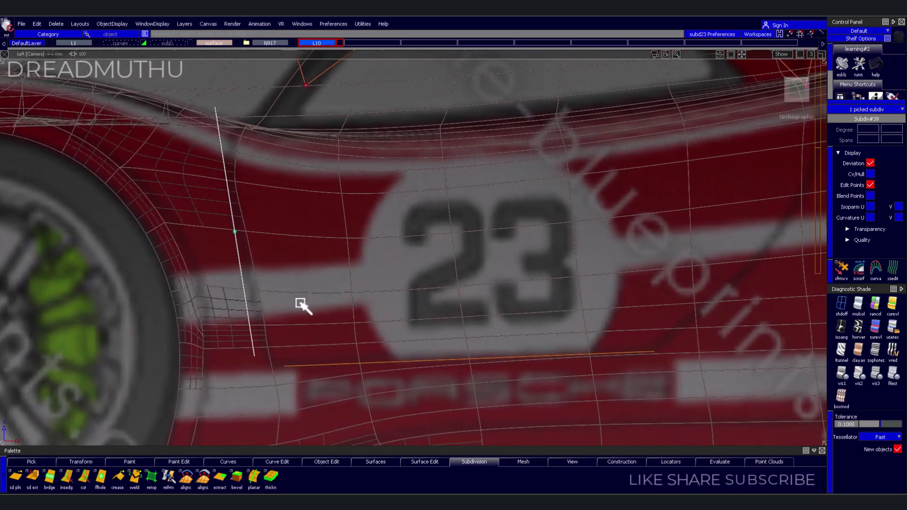
# Nudge the strip slightly right, clear the selection and frame the door wireframe
pyautogui.keyDown('alt'); pyautogui.keyDown('shift'); pyautogui.moveTo(300, 304); pyautogui.dragTo(321, 290, button='middle'); pyautogui.keyUp('shift'); pyautogui.keyUp('alt')
pyautogui.press('m')
pyautogui.moveTo(304, 294); pyautogui.dragTo(310, 290)
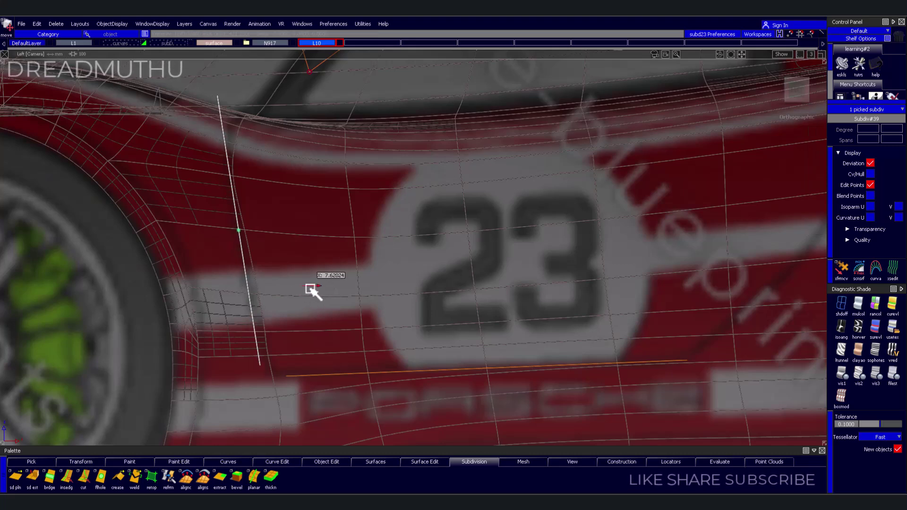
pyautogui.moveTo(311, 290)
pyautogui.keyDown('alt'); pyautogui.keyDown('shift'); pyautogui.mouseDown(button='right')
pyautogui.moveTo(314, 307)
pyautogui.moveTo(326, 281)
pyautogui.moveTo(348, 314)
pyautogui.mouseUp(button='right'); pyautogui.keyUp('shift'); pyautogui.keyUp('alt')
pyautogui.keyDown('alt'); pyautogui.keyDown('shift'); pyautogui.moveTo(349, 314); pyautogui.dragTo(376, 306, button='middle'); pyautogui.keyUp('shift'); pyautogui.keyUp('alt')
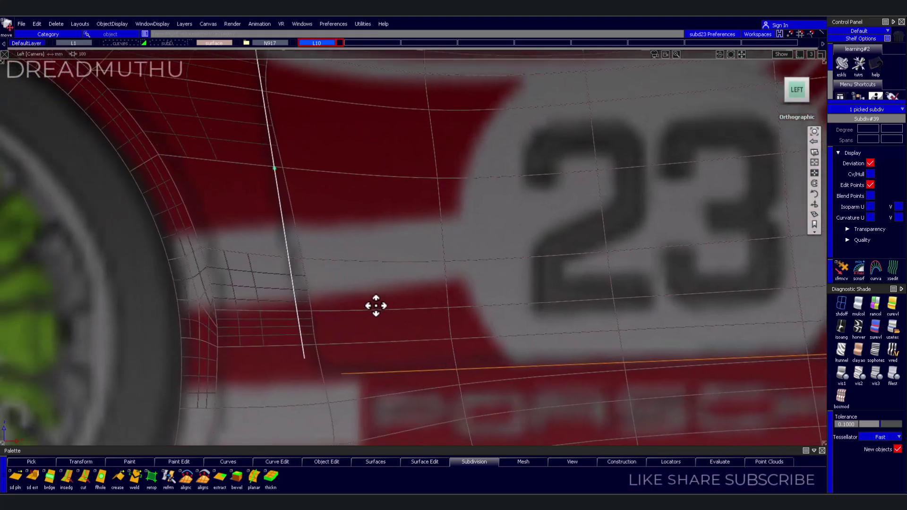
pyautogui.click(337, 289)
pyautogui.keyDown('alt'); pyautogui.keyDown('shift'); pyautogui.moveTo(339, 278); pyautogui.dragTo(341, 290, button='right'); pyautogui.keyUp('shift'); pyautogui.keyUp('alt')
pyautogui.keyDown('alt'); pyautogui.keyDown('shift'); pyautogui.moveTo(341, 290); pyautogui.dragTo(369, 303, button='middle'); pyautogui.keyUp('shift'); pyautogui.keyUp('alt')
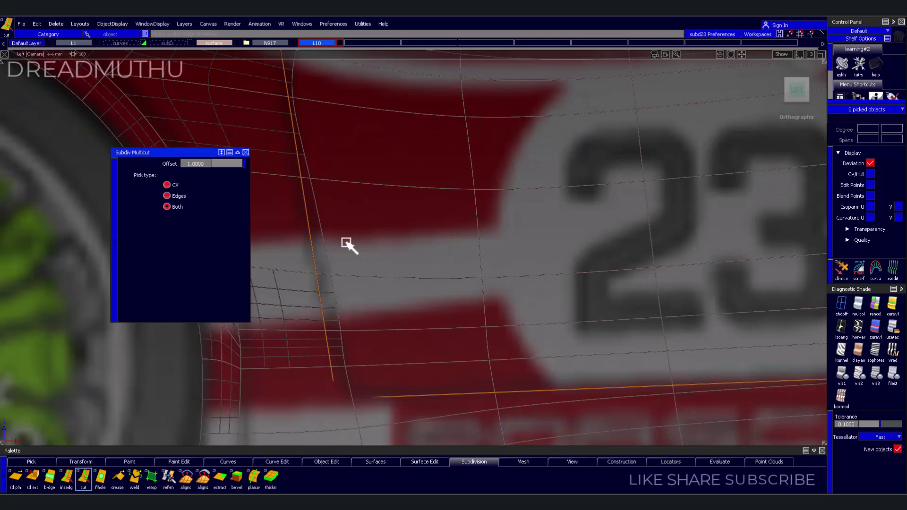
# Select the front vertical guide line on the body side
pyautogui.keyDown('alt'); pyautogui.keyDown('shift'); pyautogui.moveTo(347, 244); pyautogui.dragTo(492, 330, button='right'); pyautogui.keyUp('shift'); pyautogui.keyUp('alt')
pyautogui.keyDown('alt'); pyautogui.keyDown('shift'); pyautogui.moveTo(564, 371); pyautogui.dragTo(423, 397, button='right'); pyautogui.keyUp('shift'); pyautogui.keyUp('alt')
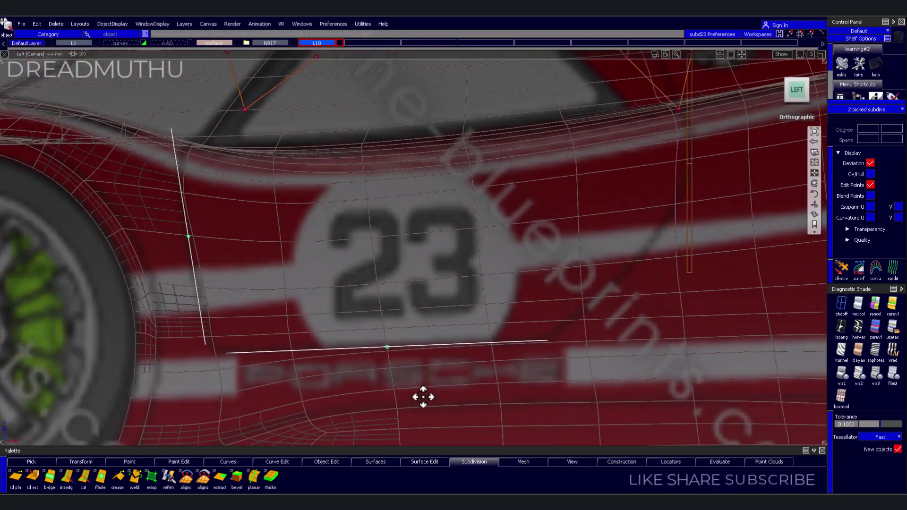
pyautogui.click(684, 267)
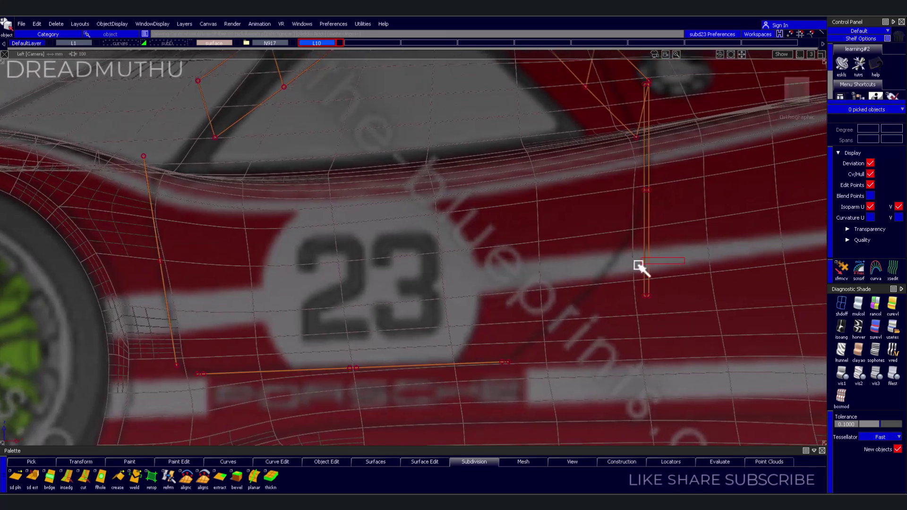
pyautogui.moveTo(639, 265); pyautogui.dragTo(619, 272)
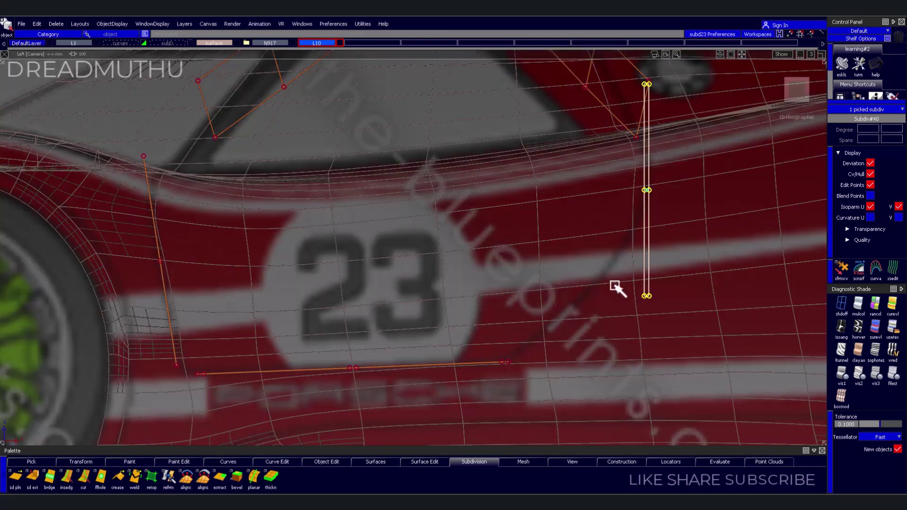
pyautogui.click(643, 310)
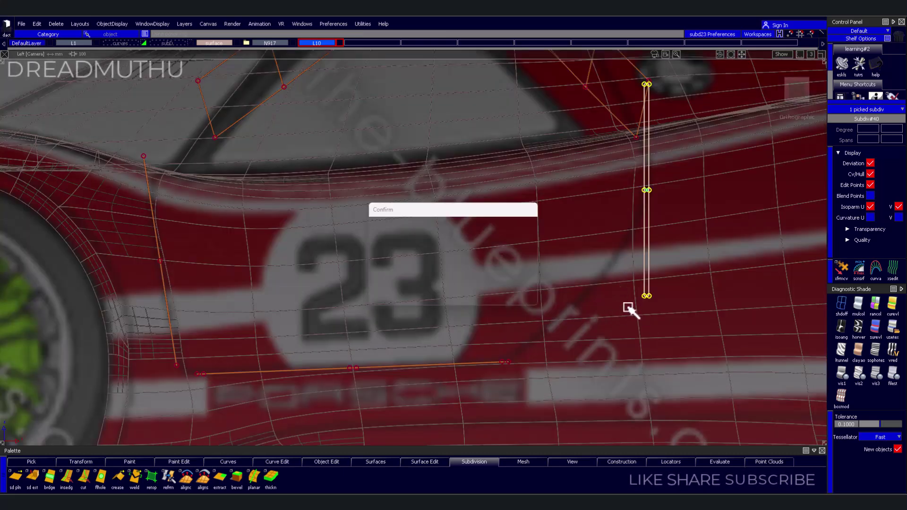
pyautogui.moveTo(105, 322); pyautogui.dragTo(106, 322)
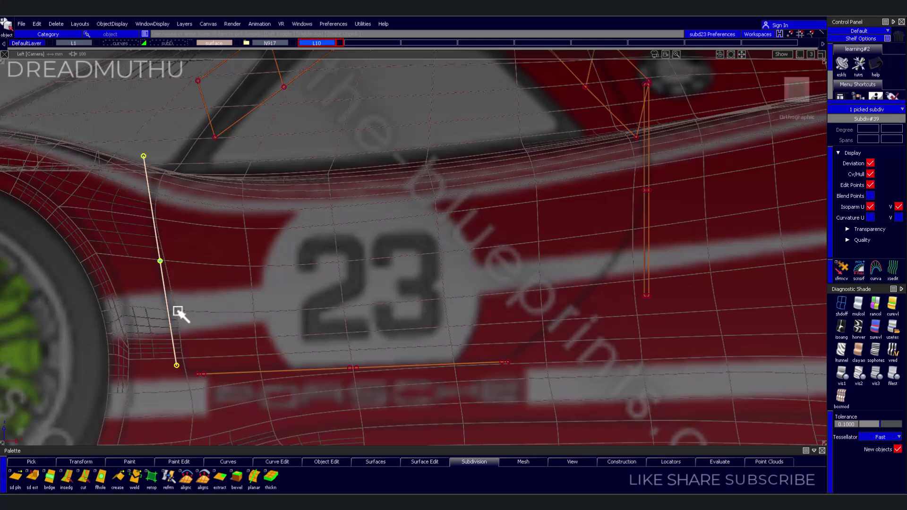
# Move a copy of the front line right behind the 23 and rotate it diagonal
pyautogui.scroll(-2, 296, 311)
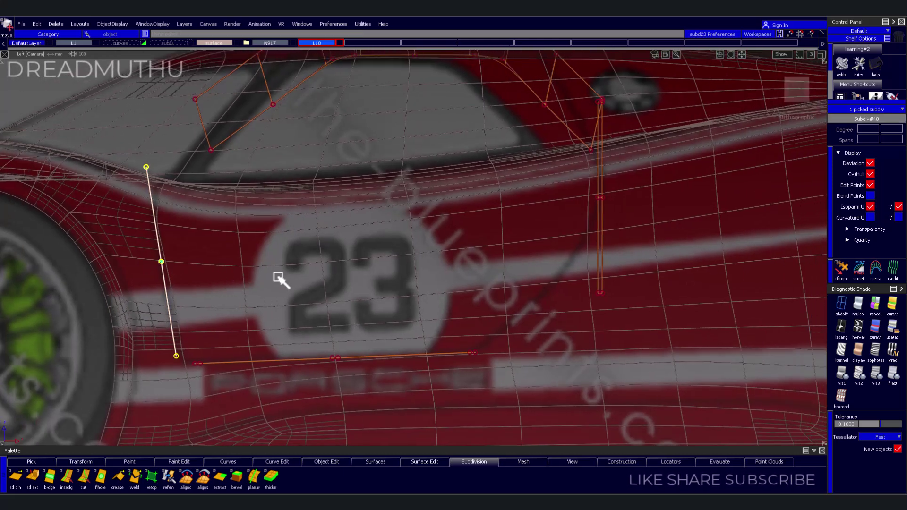
pyautogui.moveTo(277, 291)
pyautogui.mouseDown()
pyautogui.moveTo(636, 311)
pyautogui.moveTo(652, 289)
pyautogui.moveTo(679, 300)
pyautogui.moveTo(684, 262)
pyautogui.moveTo(731, 237)
pyautogui.mouseUp()
pyautogui.press('r')
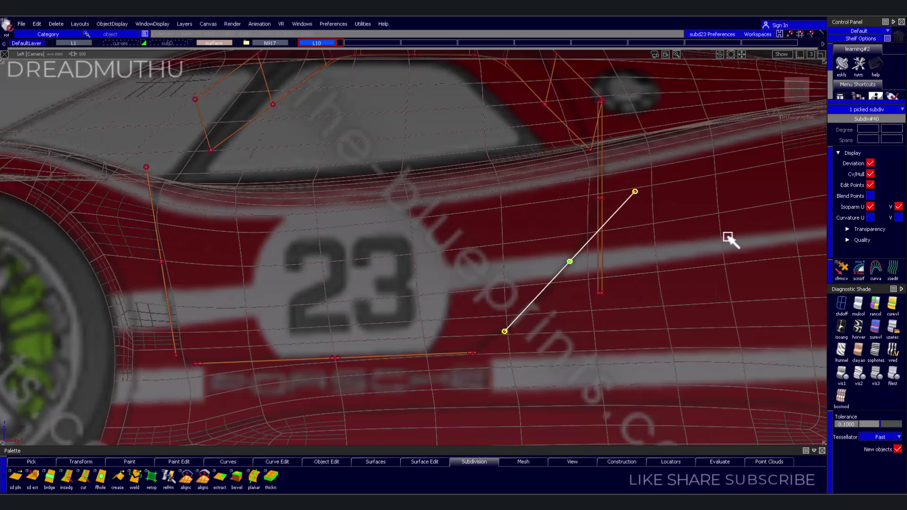
pyautogui.moveTo(728, 237)
pyautogui.keyDown('alt'); pyautogui.keyDown('shift'); pyautogui.mouseDown(button='middle')
pyautogui.moveTo(713, 222)
pyautogui.moveTo(680, 268)
pyautogui.moveTo(694, 324)
pyautogui.mouseUp(button='middle'); pyautogui.keyUp('shift'); pyautogui.keyUp('alt')
# Deselect the diagonal copy and frame the wheel and door area
pyautogui.click(408, 282)
pyautogui.moveTo(409, 282)
pyautogui.keyDown('alt'); pyautogui.keyDown('shift'); pyautogui.mouseDown(button='right')
pyautogui.moveTo(464, 260)
pyautogui.moveTo(414, 267)
pyautogui.mouseUp(button='right'); pyautogui.keyUp('shift'); pyautogui.keyUp('alt')
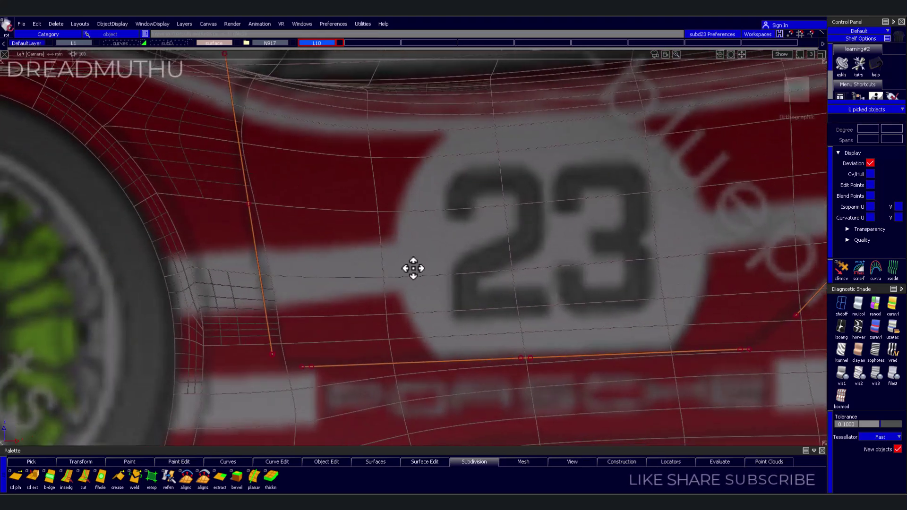
pyautogui.keyDown('alt'); pyautogui.keyDown('shift'); pyautogui.moveTo(414, 267); pyautogui.dragTo(417, 325, button='middle'); pyautogui.keyUp('shift'); pyautogui.keyUp('alt')
pyautogui.keyDown('ctrl'); pyautogui.keyDown('shift'); pyautogui.click(401, 292); pyautogui.keyUp('shift'); pyautogui.keyUp('ctrl')
pyautogui.keyDown('alt'); pyautogui.keyDown('shift'); pyautogui.moveTo(437, 333); pyautogui.dragTo(439, 269, button='right'); pyautogui.keyUp('shift'); pyautogui.keyUp('alt')
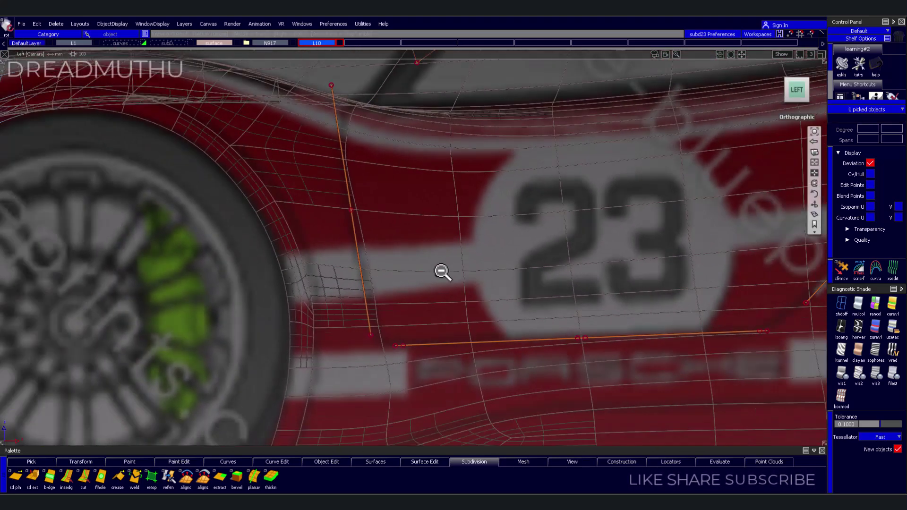
pyautogui.keyDown('alt'); pyautogui.keyDown('shift'); pyautogui.moveTo(439, 269); pyautogui.dragTo(424, 285, button='middle'); pyautogui.keyUp('shift'); pyautogui.keyUp('alt')
pyautogui.keyDown('alt'); pyautogui.keyDown('shift'); pyautogui.moveTo(423, 285); pyautogui.dragTo(425, 268, button='right'); pyautogui.keyUp('shift'); pyautogui.keyUp('alt')
pyautogui.keyDown('alt'); pyautogui.keyDown('shift'); pyautogui.moveTo(369, 312); pyautogui.dragTo(365, 293, button='middle'); pyautogui.keyUp('shift'); pyautogui.keyUp('alt')
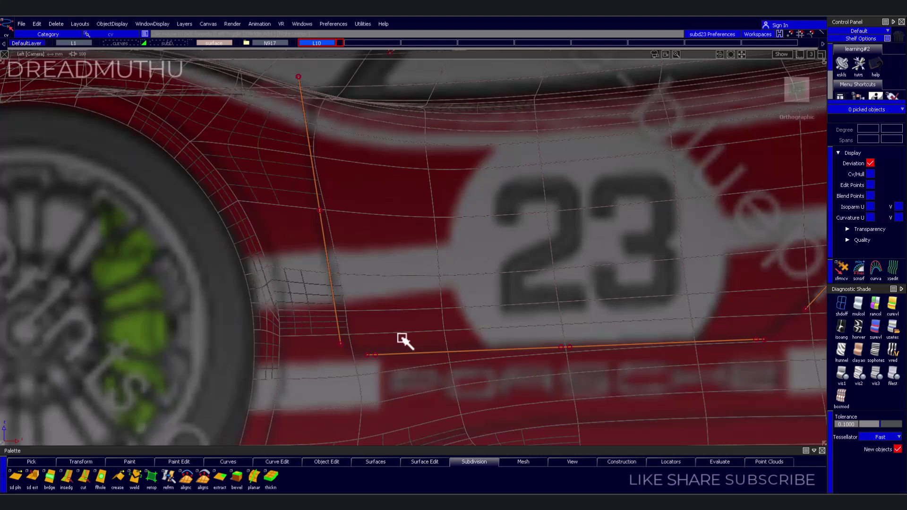
# Activate the multicut tool and orbit into a perspective view of the intake
pyautogui.hotkey('ctrl', 'shift', 'c')
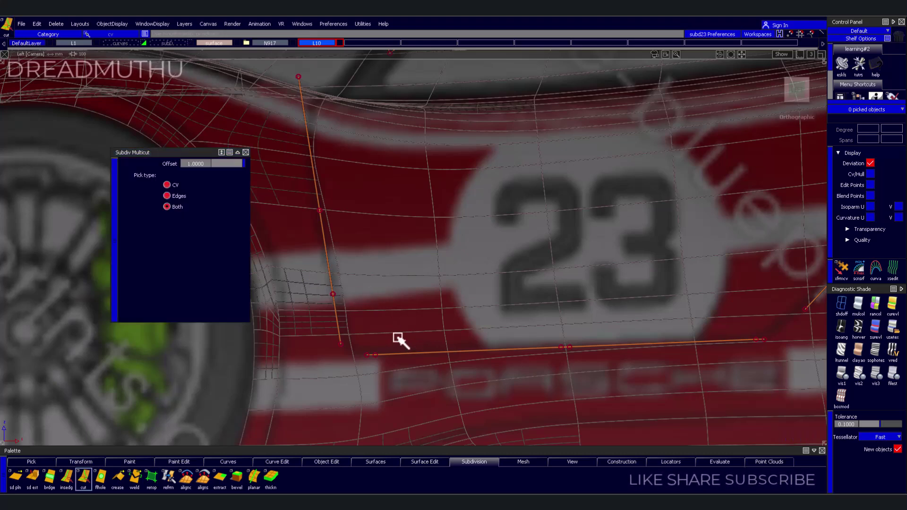
pyautogui.keyDown('alt'); pyautogui.keyDown('shift'); pyautogui.moveTo(401, 340); pyautogui.dragTo(385, 298); pyautogui.keyUp('shift'); pyautogui.keyUp('alt')
pyautogui.keyDown('alt'); pyautogui.keyDown('shift'); pyautogui.moveTo(384, 298); pyautogui.dragTo(381, 264, button='right'); pyautogui.keyUp('shift'); pyautogui.keyUp('alt')
pyautogui.keyDown('alt'); pyautogui.keyDown('shift'); pyautogui.moveTo(381, 263); pyautogui.dragTo(359, 265); pyautogui.keyUp('shift'); pyautogui.keyUp('alt')
pyautogui.moveTo(359, 265)
pyautogui.keyDown('alt'); pyautogui.keyDown('shift'); pyautogui.mouseDown(button='right')
pyautogui.moveTo(409, 265)
pyautogui.moveTo(409, 273)
pyautogui.mouseUp(button='right'); pyautogui.keyUp('shift'); pyautogui.keyUp('alt')
pyautogui.keyDown('alt'); pyautogui.keyDown('shift'); pyautogui.moveTo(409, 274); pyautogui.dragTo(385, 309, button='middle'); pyautogui.keyUp('shift'); pyautogui.keyUp('alt')
pyautogui.keyDown('alt'); pyautogui.keyDown('shift'); pyautogui.moveTo(384, 308); pyautogui.dragTo(393, 330); pyautogui.keyUp('shift'); pyautogui.keyUp('alt')
# Bridge the two intake strip edges and build the connecting corner
pyautogui.press('b')
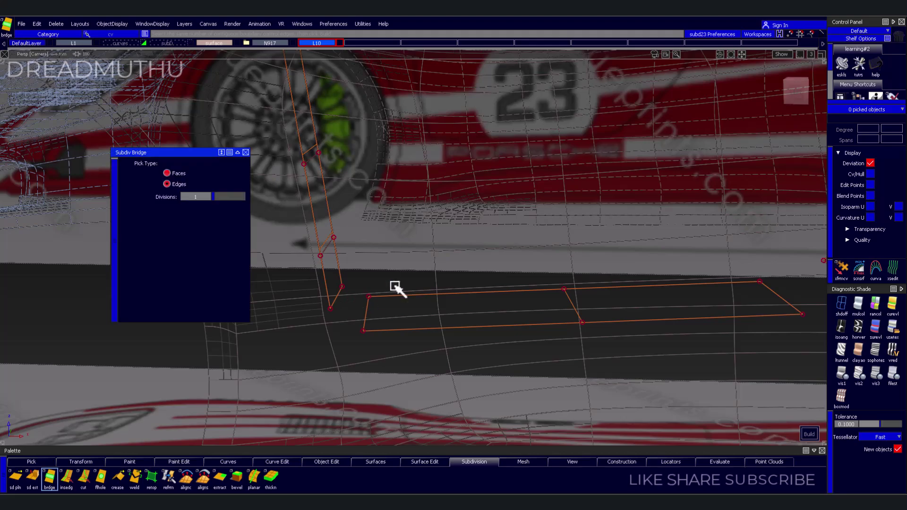
pyautogui.moveTo(397, 290)
pyautogui.keyDown('alt'); pyautogui.keyDown('shift'); pyautogui.mouseDown()
pyautogui.moveTo(418, 233)
pyautogui.moveTo(407, 283)
pyautogui.mouseUp(); pyautogui.keyUp('shift'); pyautogui.keyUp('alt')
pyautogui.keyDown('alt'); pyautogui.keyDown('shift'); pyautogui.moveTo(408, 284); pyautogui.dragTo(424, 274, button='right'); pyautogui.keyUp('shift'); pyautogui.keyUp('alt')
pyautogui.moveTo(423, 274)
pyautogui.keyDown('alt'); pyautogui.keyDown('shift'); pyautogui.mouseDown(button='middle')
pyautogui.moveTo(405, 304)
pyautogui.moveTo(352, 269)
pyautogui.mouseUp(button='middle'); pyautogui.keyUp('shift'); pyautogui.keyUp('alt')
pyautogui.click(352, 274)
pyautogui.click(375, 286)
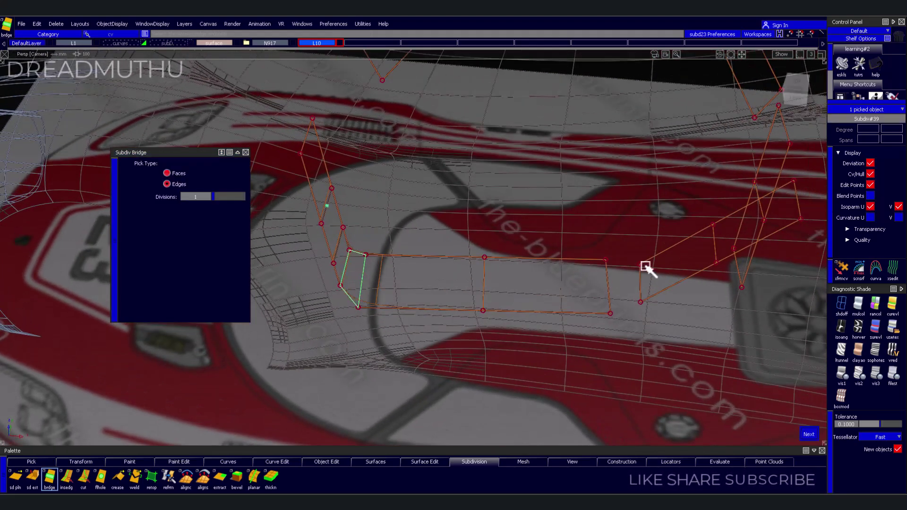
pyautogui.keyDown('alt'); pyautogui.keyDown('shift'); pyautogui.moveTo(616, 280); pyautogui.dragTo(600, 290, button='right'); pyautogui.keyUp('shift'); pyautogui.keyUp('alt')
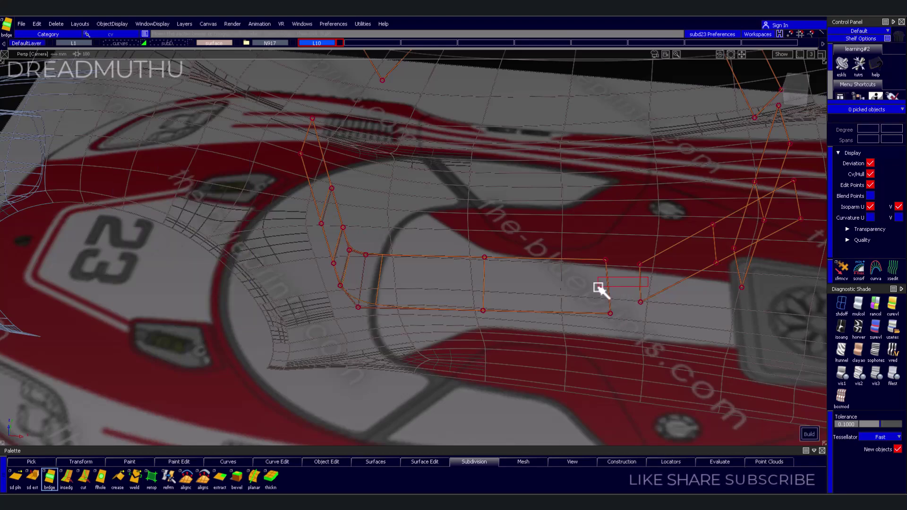
pyautogui.click(639, 318)
pyautogui.keyDown('alt'); pyautogui.keyDown('shift'); pyautogui.moveTo(639, 319); pyautogui.dragTo(714, 170, button='right'); pyautogui.keyUp('shift'); pyautogui.keyUp('alt')
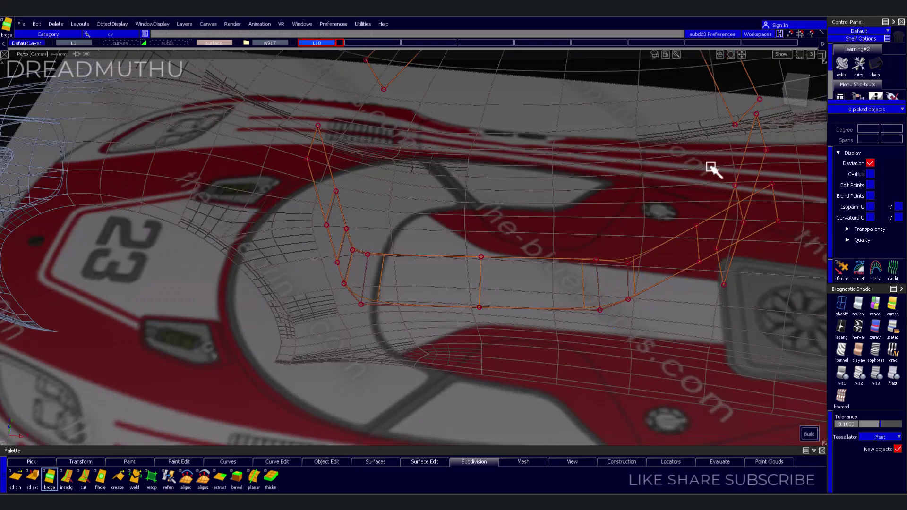
# Check the bridge in side view, close the bridge options and hide the surface layer
pyautogui.click(799, 106)
pyautogui.keyDown('alt'); pyautogui.keyDown('shift'); pyautogui.moveTo(594, 179); pyautogui.dragTo(546, 247, button='right'); pyautogui.keyUp('shift'); pyautogui.keyUp('alt')
pyautogui.moveTo(471, 310)
pyautogui.keyDown('alt'); pyautogui.keyDown('shift'); pyautogui.mouseDown(button='right')
pyautogui.moveTo(487, 313)
pyautogui.moveTo(484, 293)
pyautogui.mouseUp(button='right'); pyautogui.keyUp('shift'); pyautogui.keyUp('alt')
pyautogui.keyDown('alt'); pyautogui.keyDown('shift'); pyautogui.moveTo(484, 293); pyautogui.dragTo(441, 293, button='middle'); pyautogui.keyUp('shift'); pyautogui.keyUp('alt')
pyautogui.moveTo(442, 293)
pyautogui.keyDown('alt'); pyautogui.keyDown('shift'); pyautogui.mouseDown(button='right')
pyautogui.moveTo(409, 300)
pyautogui.moveTo(368, 283)
pyautogui.moveTo(406, 274)
pyautogui.moveTo(387, 255)
pyautogui.moveTo(399, 294)
pyautogui.mouseUp(button='right'); pyautogui.keyUp('shift'); pyautogui.keyUp('alt')
pyautogui.click(245, 152)
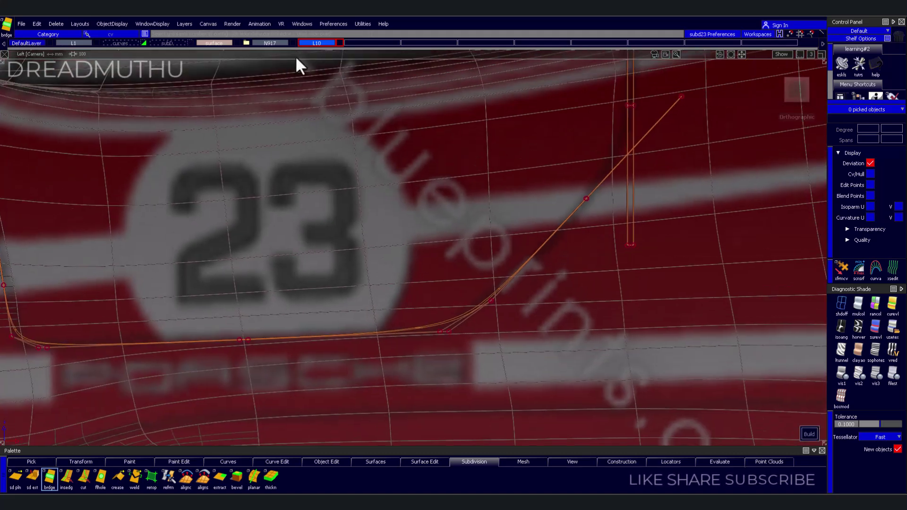
pyautogui.click(237, 43)
# Reactivate Bridge and orbit back into a perspective view of the intake
pyautogui.keyDown('alt'); pyautogui.keyDown('shift'); pyautogui.moveTo(415, 226); pyautogui.dragTo(498, 237, button='middle'); pyautogui.keyUp('shift'); pyautogui.keyUp('alt')
pyautogui.moveTo(498, 236)
pyautogui.keyDown('alt'); pyautogui.keyDown('shift'); pyautogui.mouseDown(button='right')
pyautogui.moveTo(354, 249)
pyautogui.moveTo(466, 304)
pyautogui.moveTo(481, 283)
pyautogui.moveTo(386, 273)
pyautogui.moveTo(312, 311)
pyautogui.mouseUp(button='right'); pyautogui.keyUp('shift'); pyautogui.keyUp('alt')
pyautogui.press('b')
pyautogui.moveTo(271, 279)
pyautogui.keyDown('alt'); pyautogui.keyDown('shift'); pyautogui.mouseDown(button='right')
pyautogui.moveTo(547, 297)
pyautogui.moveTo(305, 239)
pyautogui.mouseUp(button='right'); pyautogui.keyUp('shift'); pyautogui.keyUp('alt')
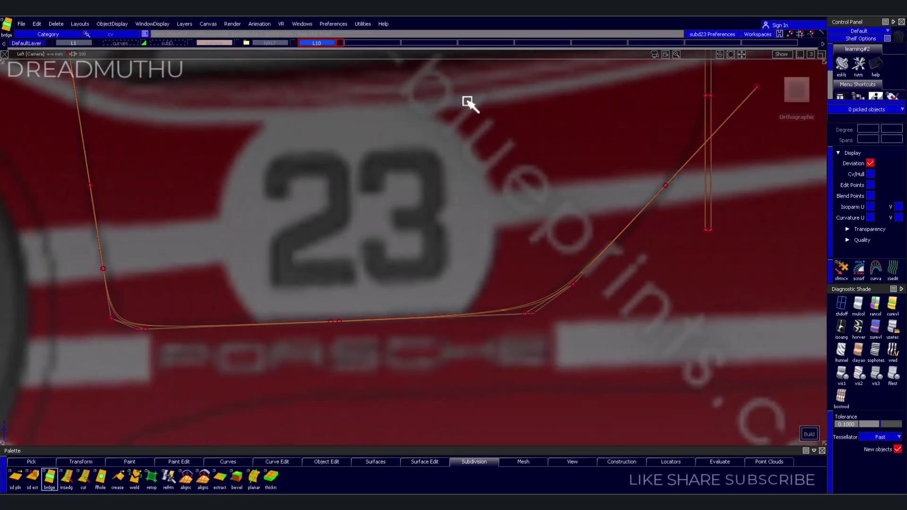
pyautogui.click(789, 96)
pyautogui.click(806, 99)
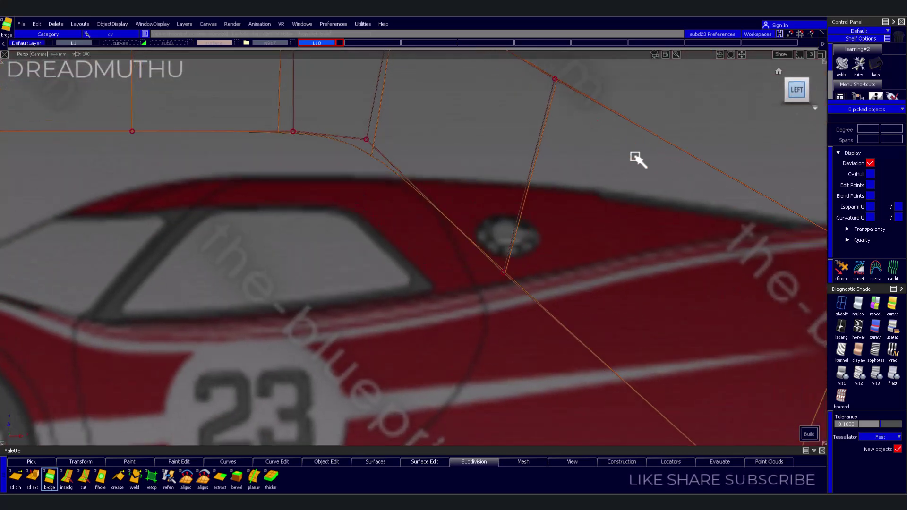
pyautogui.moveTo(601, 227)
pyautogui.keyDown('alt'); pyautogui.keyDown('shift'); pyautogui.mouseDown(button='right')
pyautogui.moveTo(579, 214)
pyautogui.moveTo(597, 231)
pyautogui.moveTo(515, 269)
pyautogui.mouseUp(button='right'); pyautogui.keyUp('shift'); pyautogui.keyUp('alt')
pyautogui.keyDown('alt'); pyautogui.keyDown('shift'); pyautogui.moveTo(515, 270); pyautogui.dragTo(543, 297); pyautogui.keyUp('shift'); pyautogui.keyUp('alt')
pyautogui.keyDown('alt'); pyautogui.keyDown('shift'); pyautogui.moveTo(543, 297); pyautogui.dragTo(543, 304, button='right'); pyautogui.keyUp('shift'); pyautogui.keyUp('alt')
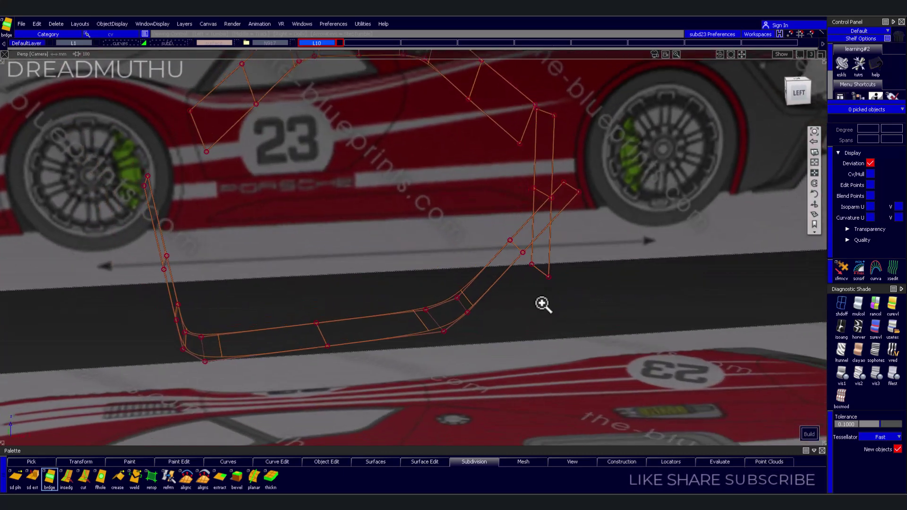
pyautogui.keyDown('alt'); pyautogui.keyDown('shift'); pyautogui.moveTo(543, 304); pyautogui.dragTo(515, 297, button='middle'); pyautogui.keyUp('shift'); pyautogui.keyUp('alt')
# Bevel the diagonal rear intake edge with 1 division at distance about 149.5
pyautogui.keyDown('alt'); pyautogui.keyDown('shift'); pyautogui.moveTo(509, 282); pyautogui.dragTo(528, 290, button='right'); pyautogui.keyUp('shift'); pyautogui.keyUp('alt')
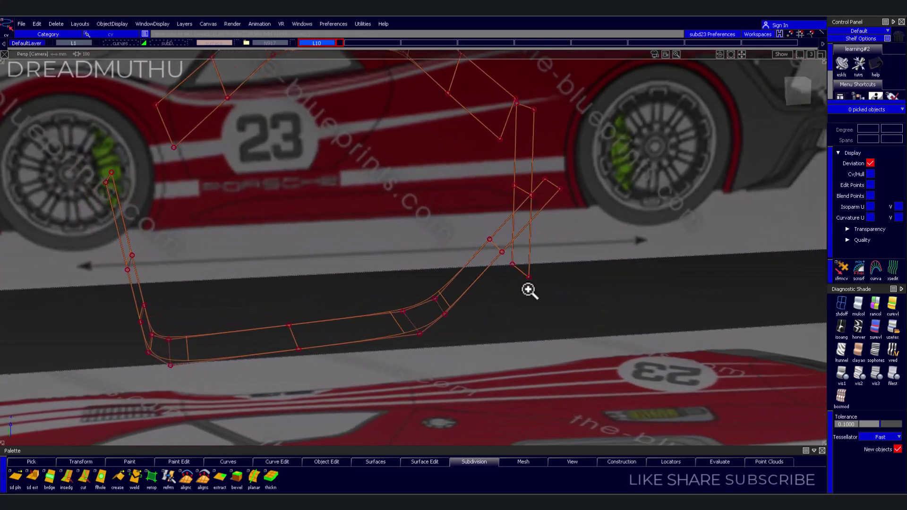
pyautogui.click(243, 481)
pyautogui.click(490, 258)
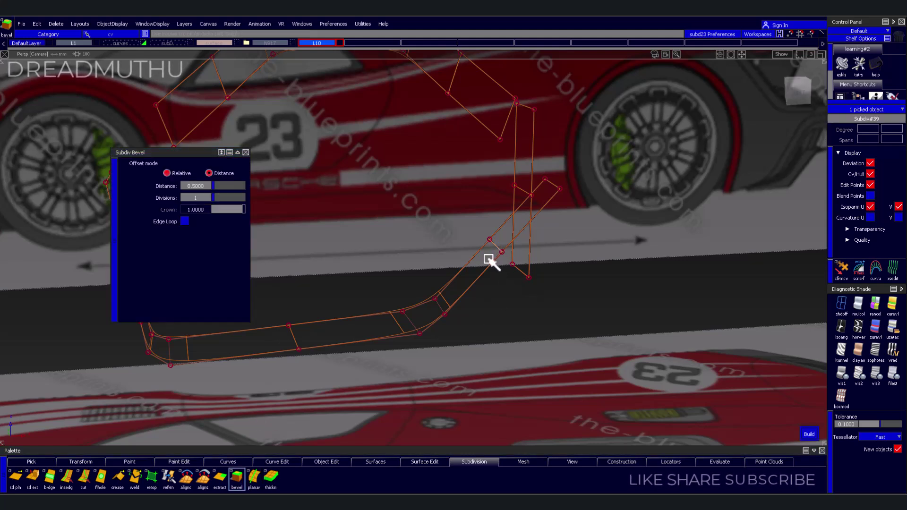
pyautogui.click(491, 259)
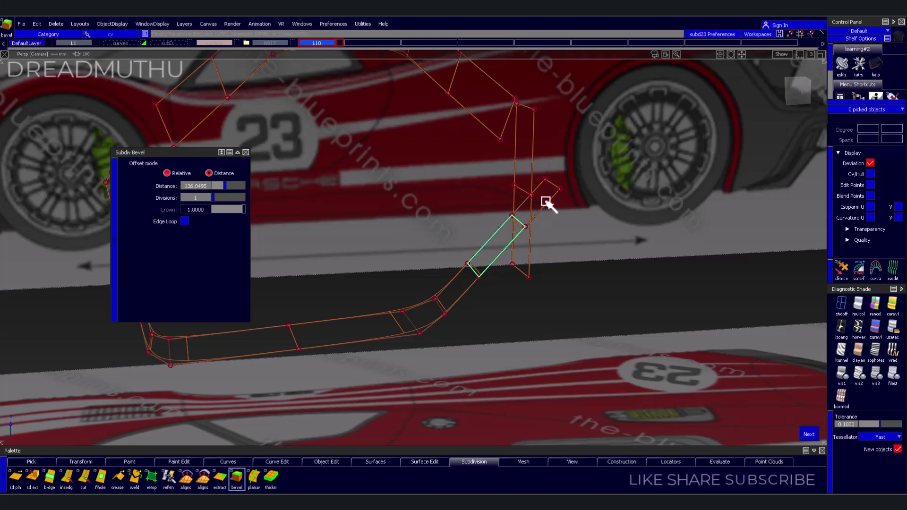
pyautogui.click(800, 100)
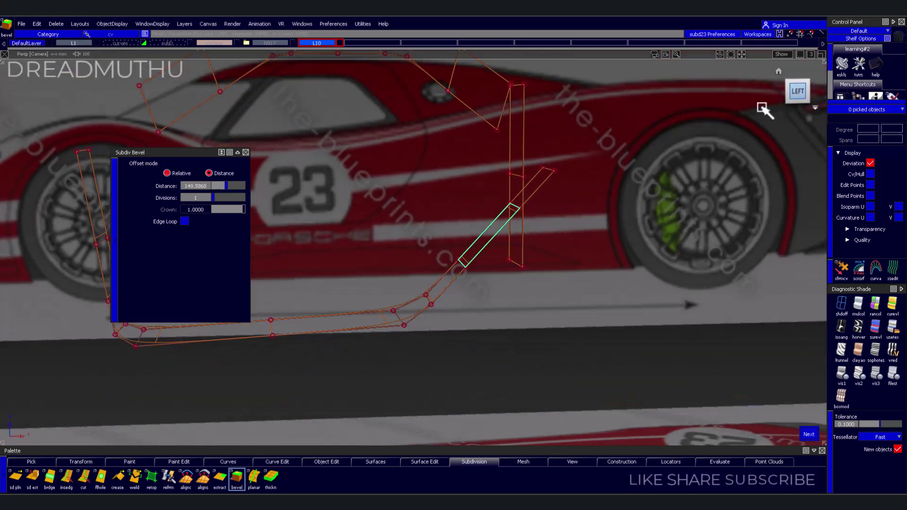
# Move the diagonal edge's top CV onto the rear vertical line and adjust the next CV
pyautogui.scroll(-3, 660, 266)
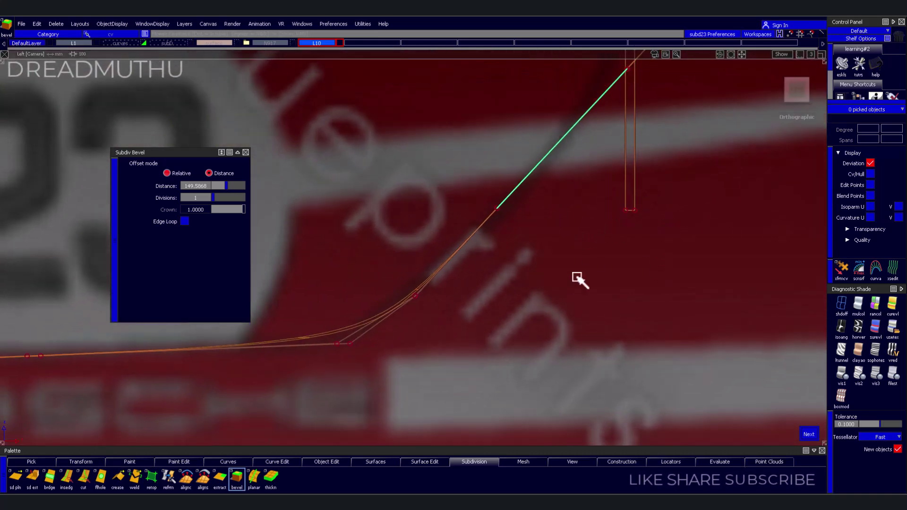
pyautogui.press('Escape')
pyautogui.scroll(3, 520, 261)
pyautogui.keyDown('alt'); pyautogui.keyDown('shift'); pyautogui.moveTo(475, 344); pyautogui.dragTo(510, 319, button='middle'); pyautogui.keyUp('shift'); pyautogui.keyUp('alt')
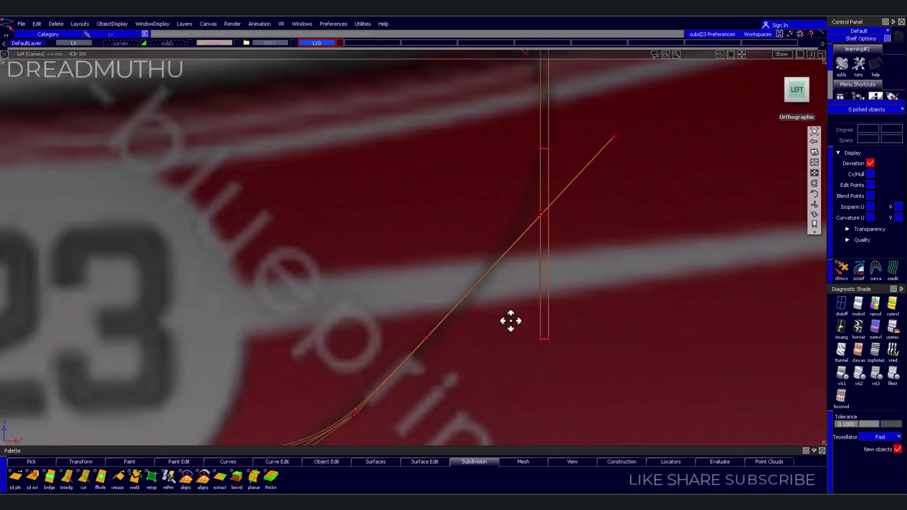
pyautogui.scroll(2, 580, 317)
pyautogui.moveTo(563, 164); pyautogui.dragTo(646, 233)
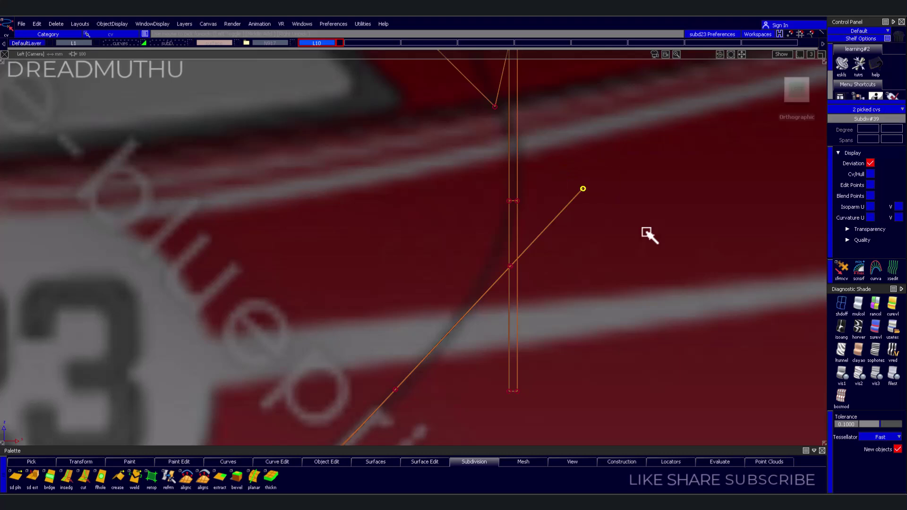
pyautogui.moveTo(715, 276)
pyautogui.mouseDown()
pyautogui.moveTo(659, 235)
pyautogui.moveTo(661, 272)
pyautogui.mouseUp()
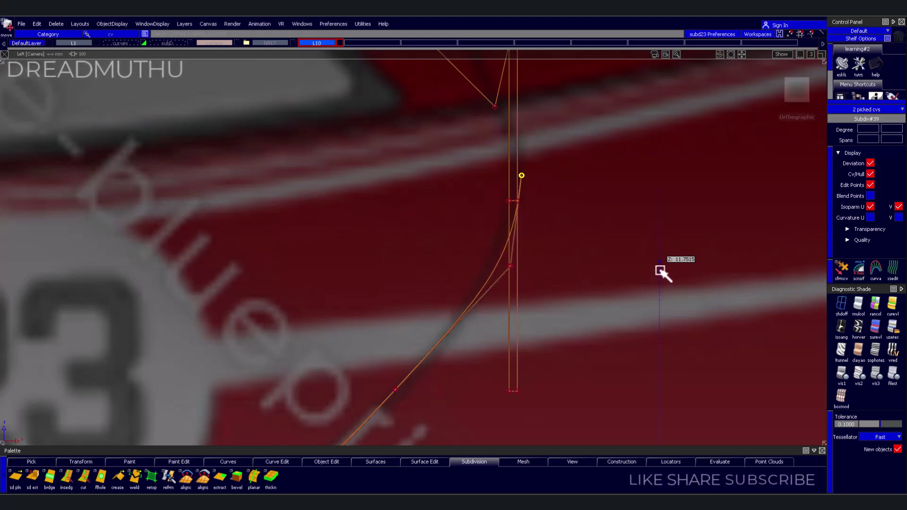
pyautogui.moveTo(654, 261); pyautogui.dragTo(653, 285, button='middle')
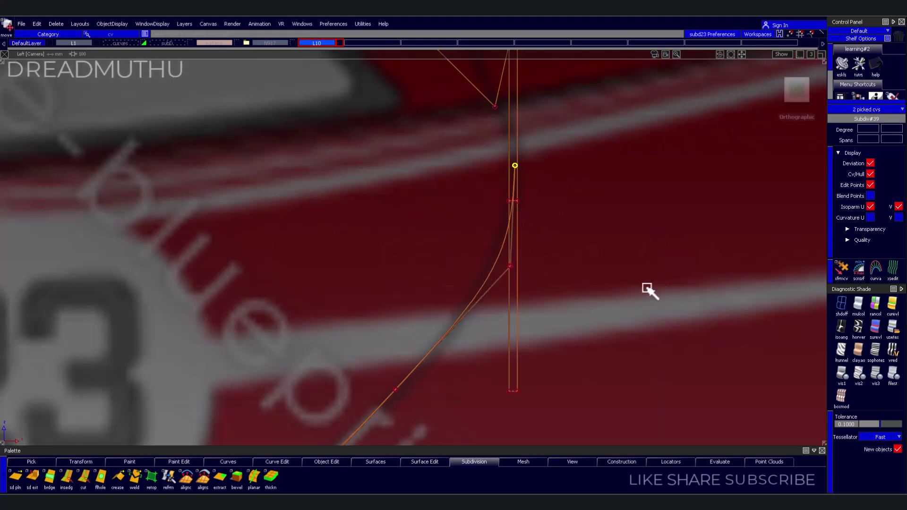
pyautogui.click(511, 265)
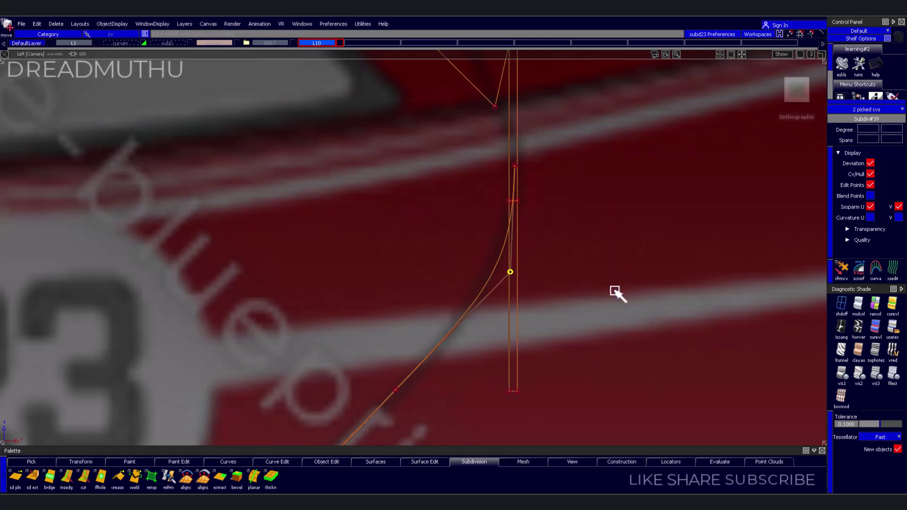
pyautogui.moveTo(615, 291); pyautogui.dragTo(625, 308, button='middle')
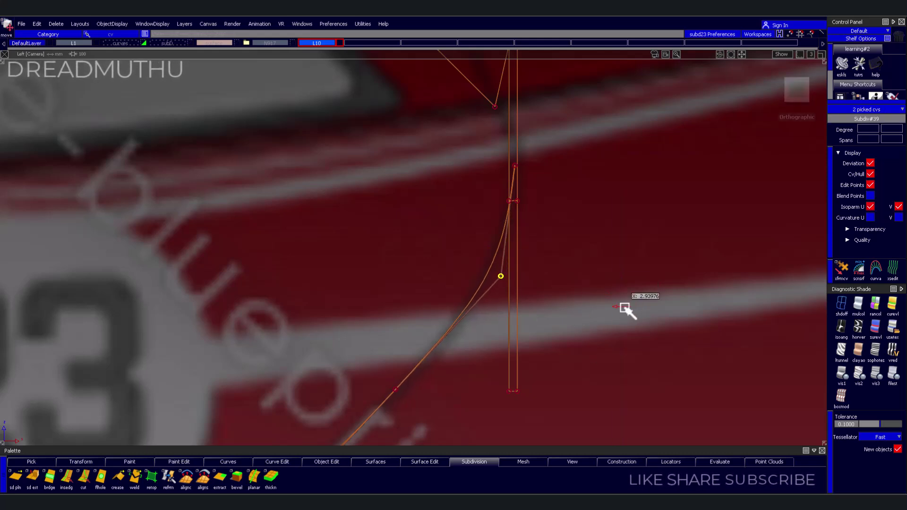
# Move a lower CV up-right to smooth the bend, then zoom out to the whole car
pyautogui.click(602, 338)
pyautogui.scroll(-3, 598, 342)
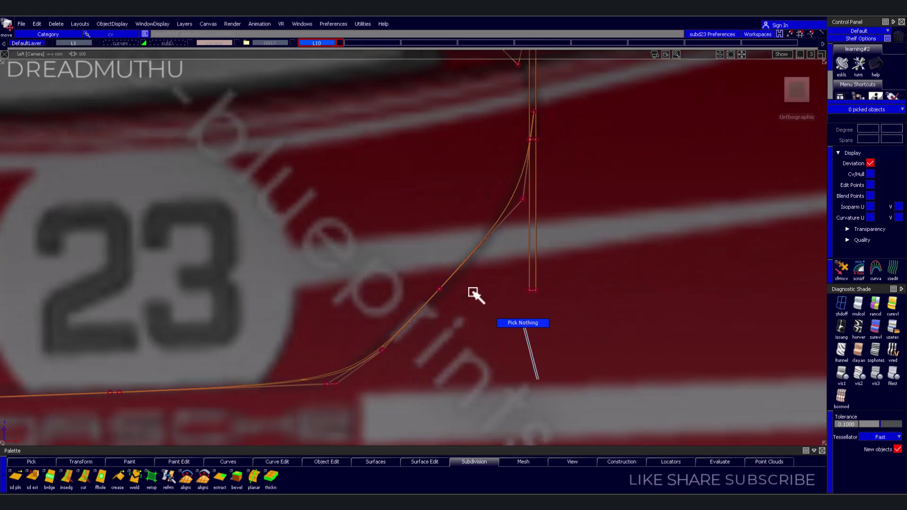
pyautogui.moveTo(424, 287); pyautogui.dragTo(470, 315)
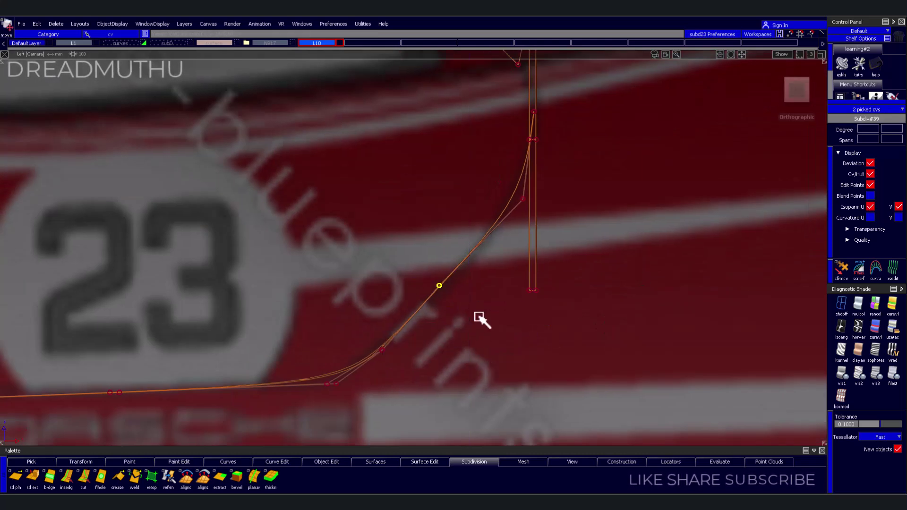
pyautogui.moveTo(480, 318); pyautogui.dragTo(493, 318, button='middle')
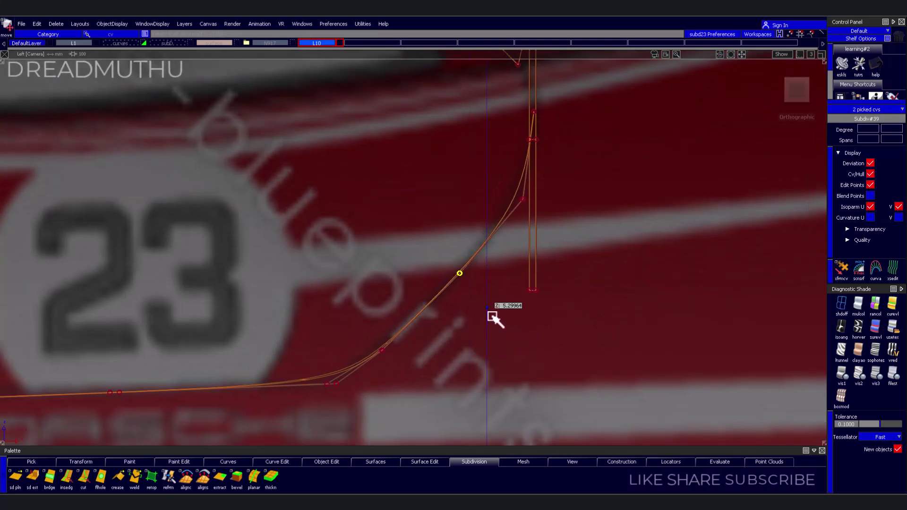
pyautogui.scroll(-3, 593, 181)
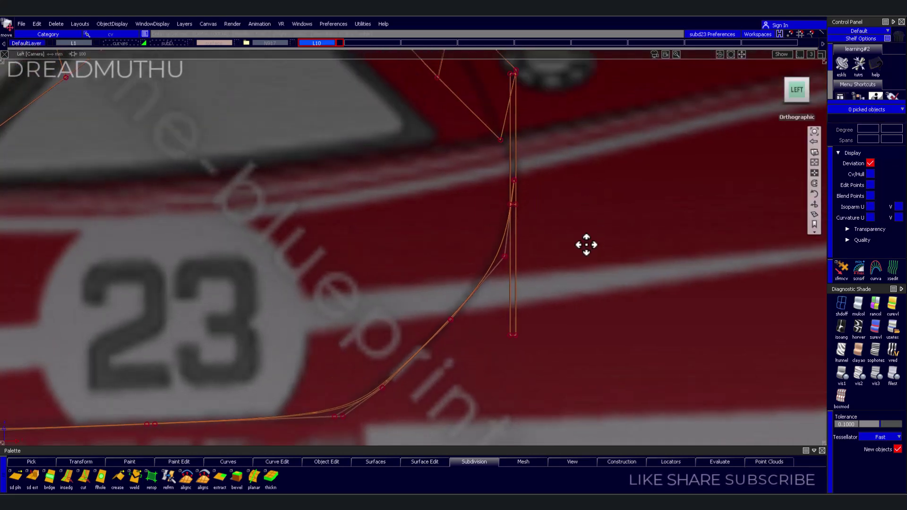
pyautogui.scroll(-3, 585, 243)
pyautogui.scroll(-3, 573, 245)
pyautogui.moveTo(551, 256)
pyautogui.keyDown('alt'); pyautogui.keyDown('shift'); pyautogui.mouseDown()
pyautogui.moveTo(524, 217)
pyautogui.moveTo(300, 270)
pyautogui.moveTo(405, 251)
pyautogui.moveTo(424, 260)
pyautogui.moveTo(314, 270)
pyautogui.moveTo(360, 276)
pyautogui.mouseUp(); pyautogui.keyUp('shift'); pyautogui.keyUp('alt')
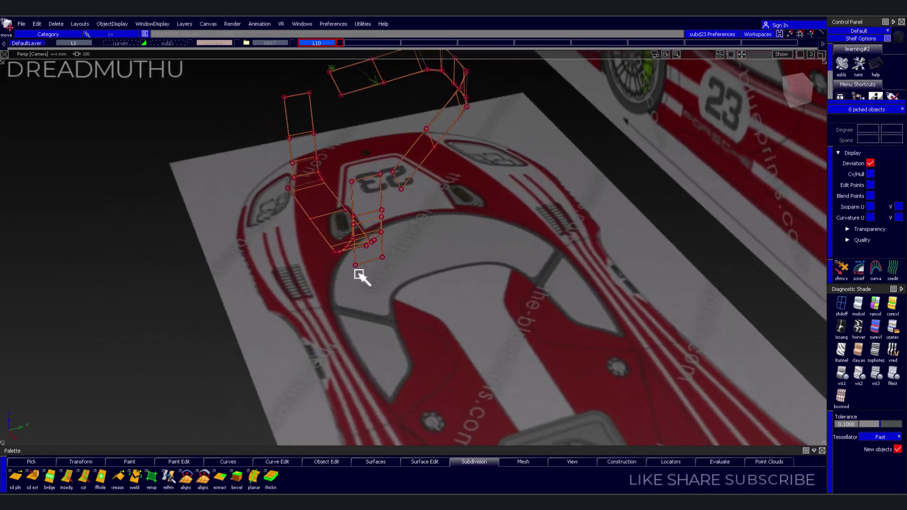
# In Top view, shift the narrow side cage Subdiv#39 along X across the blueprint
pyautogui.click(798, 84)
pyautogui.scroll(3, 543, 137)
pyautogui.moveTo(542, 138)
pyautogui.keyDown('alt'); pyautogui.keyDown('shift'); pyautogui.mouseDown(button='middle')
pyautogui.moveTo(510, 263)
pyautogui.moveTo(545, 256)
pyautogui.moveTo(611, 274)
pyautogui.mouseUp(button='middle'); pyautogui.keyUp('shift'); pyautogui.keyUp('alt')
pyautogui.scroll(2, 522, 253)
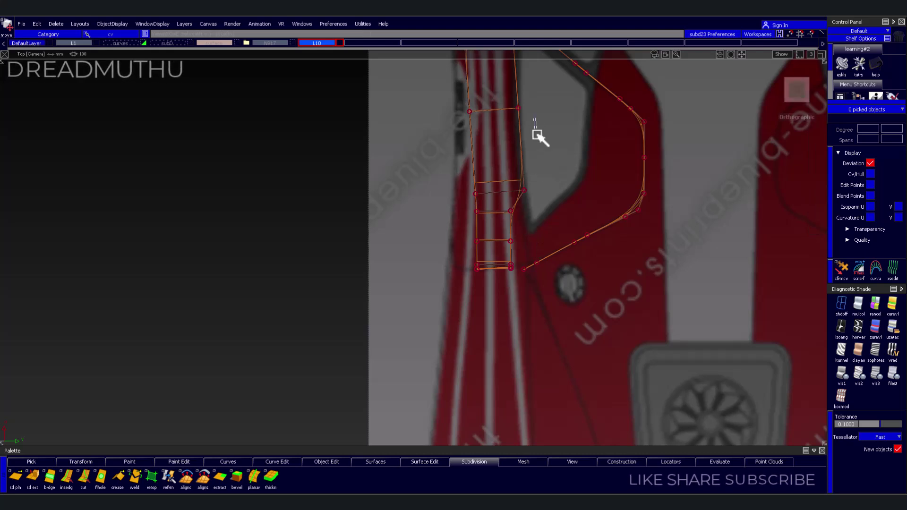
pyautogui.click(504, 173)
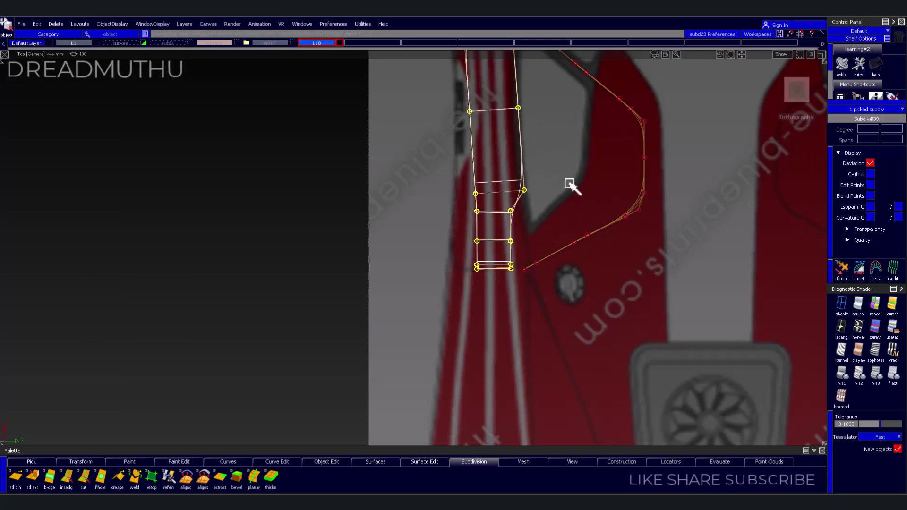
pyautogui.moveTo(586, 188); pyautogui.dragTo(544, 195)
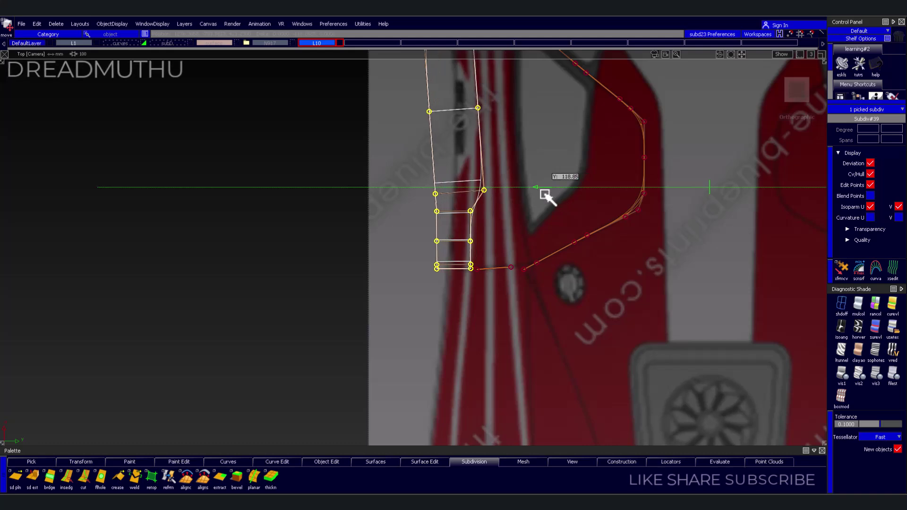
pyautogui.keyDown('alt'); pyautogui.keyDown('shift'); pyautogui.moveTo(544, 195); pyautogui.dragTo(504, 199, button='middle'); pyautogui.keyUp('shift'); pyautogui.keyUp('alt')
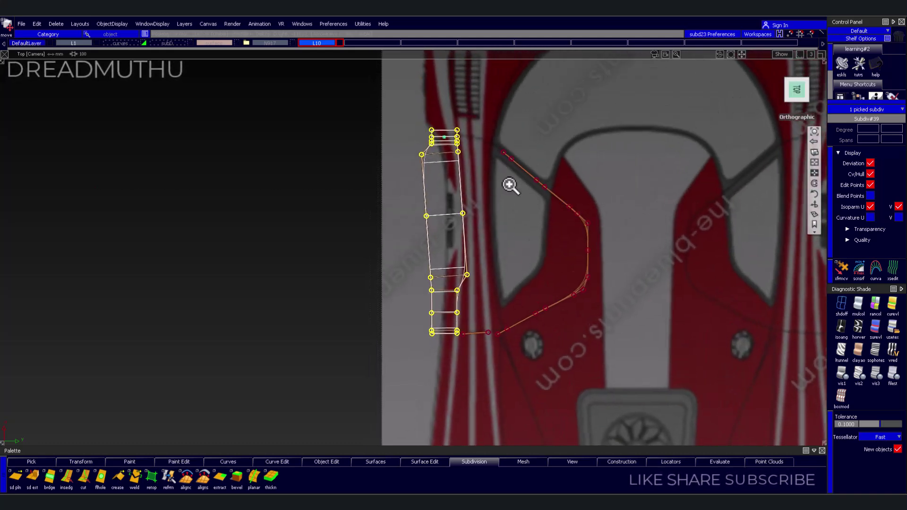
# Pick the short connecting strip Subdiv#40 and move it beside the cage
pyautogui.click(486, 290)
pyautogui.scroll(-2, 506, 289)
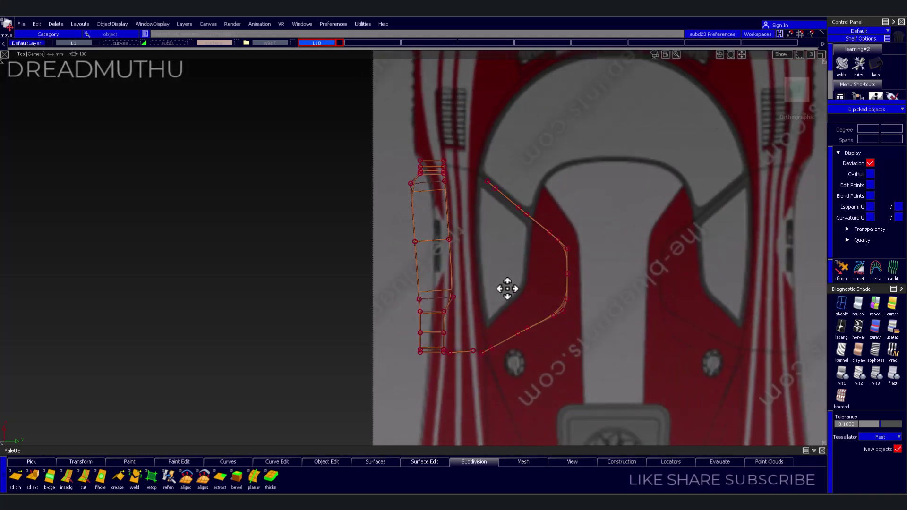
pyautogui.click(457, 322)
pyautogui.scroll(2, 458, 333)
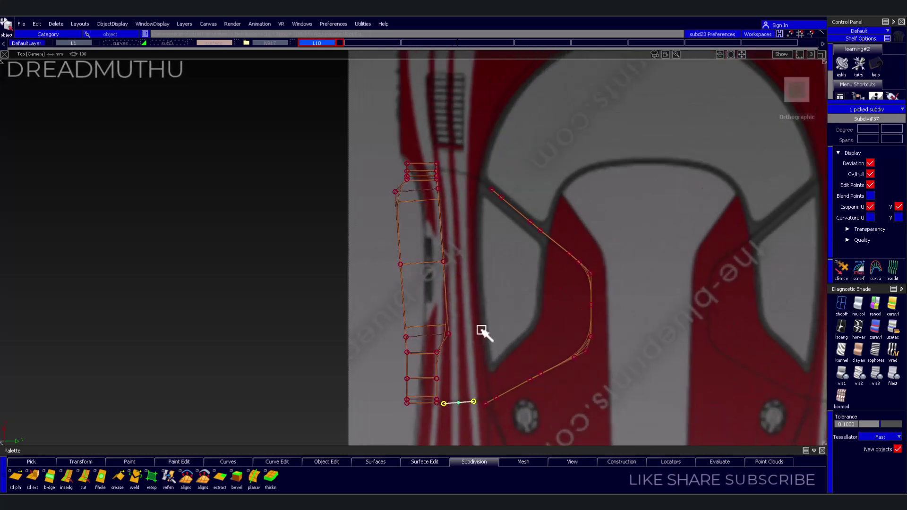
pyautogui.keyDown('ctrl'); pyautogui.keyDown('shift'); pyautogui.moveTo(491, 329); pyautogui.dragTo(486, 267); pyautogui.keyUp('shift'); pyautogui.keyUp('ctrl')
pyautogui.scroll(2, 466, 314)
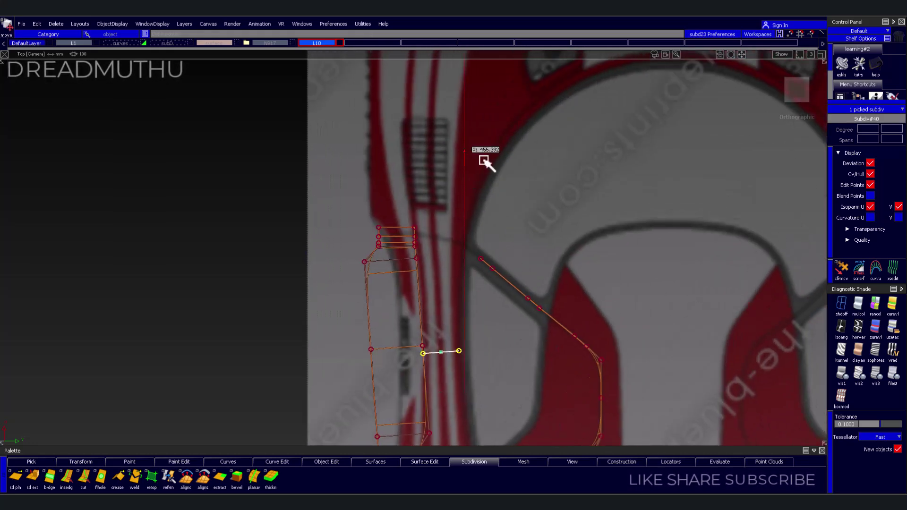
pyautogui.scroll(5, 571, 222)
pyautogui.keyDown('alt'); pyautogui.keyDown('shift'); pyautogui.moveTo(620, 134); pyautogui.dragTo(569, 227, button='middle'); pyautogui.keyUp('shift'); pyautogui.keyUp('alt')
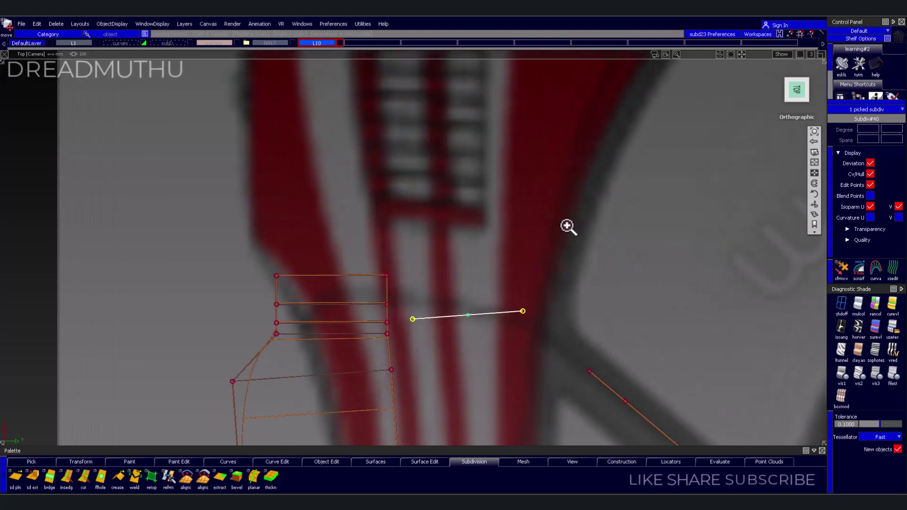
pyautogui.scroll(1, 569, 227)
# Rotate Subdiv#40 to an angle beside the side intake's upper end
pyautogui.keyDown('ctrl'); pyautogui.keyDown('shift'); pyautogui.click(603, 258); pyautogui.keyUp('shift'); pyautogui.keyUp('ctrl')
pyautogui.moveTo(602, 259)
pyautogui.keyDown('ctrl'); pyautogui.keyDown('shift'); pyautogui.mouseDown()
pyautogui.moveTo(606, 276)
pyautogui.moveTo(621, 278)
pyautogui.moveTo(631, 260)
pyautogui.mouseUp(); pyautogui.keyUp('shift'); pyautogui.keyUp('ctrl')
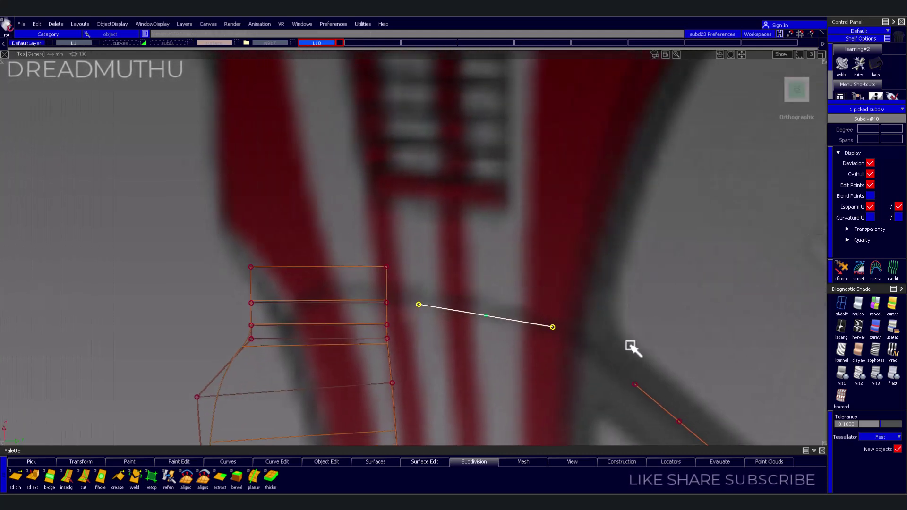
pyautogui.moveTo(663, 316)
pyautogui.mouseDown()
pyautogui.moveTo(654, 318)
pyautogui.moveTo(654, 308)
pyautogui.mouseUp()
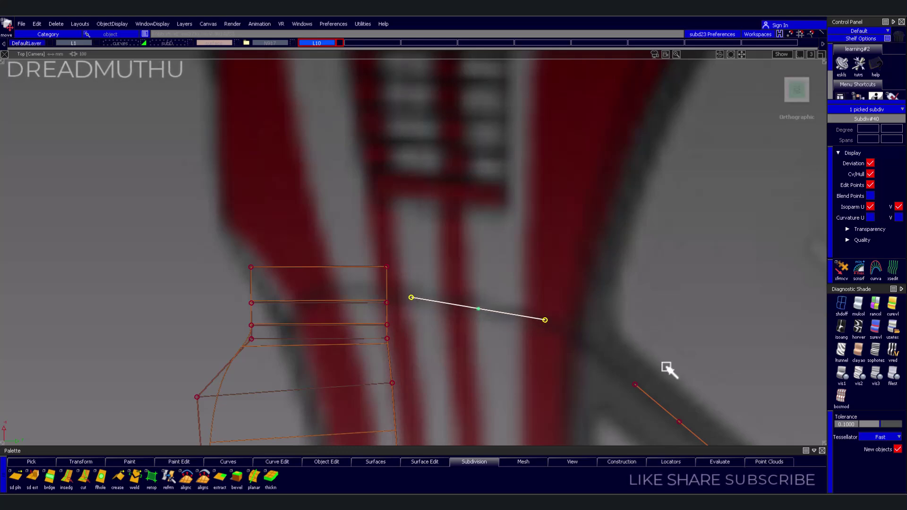
pyautogui.keyDown('alt'); pyautogui.keyDown('shift'); pyautogui.moveTo(666, 369); pyautogui.dragTo(648, 290, button='right'); pyautogui.keyUp('shift'); pyautogui.keyUp('alt')
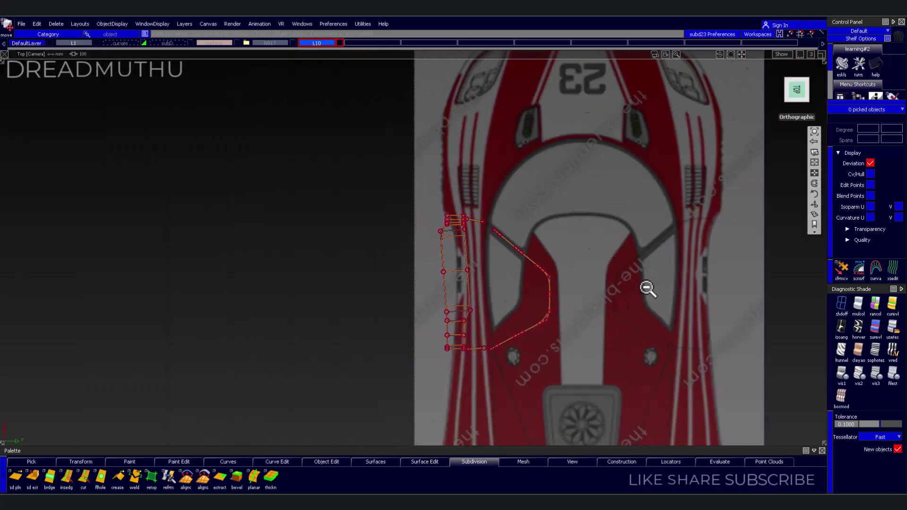
pyautogui.moveTo(647, 290)
pyautogui.keyDown('alt'); pyautogui.keyDown('shift'); pyautogui.mouseDown()
pyautogui.moveTo(570, 261)
pyautogui.moveTo(522, 320)
pyautogui.moveTo(532, 284)
pyautogui.moveTo(581, 283)
pyautogui.mouseUp(); pyautogui.keyUp('shift'); pyautogui.keyUp('alt')
# Orbit in close on the cage and set the pick mode to Face
pyautogui.keyDown('alt'); pyautogui.keyDown('shift'); pyautogui.moveTo(441, 334); pyautogui.dragTo(565, 296); pyautogui.keyUp('shift'); pyautogui.keyUp('alt')
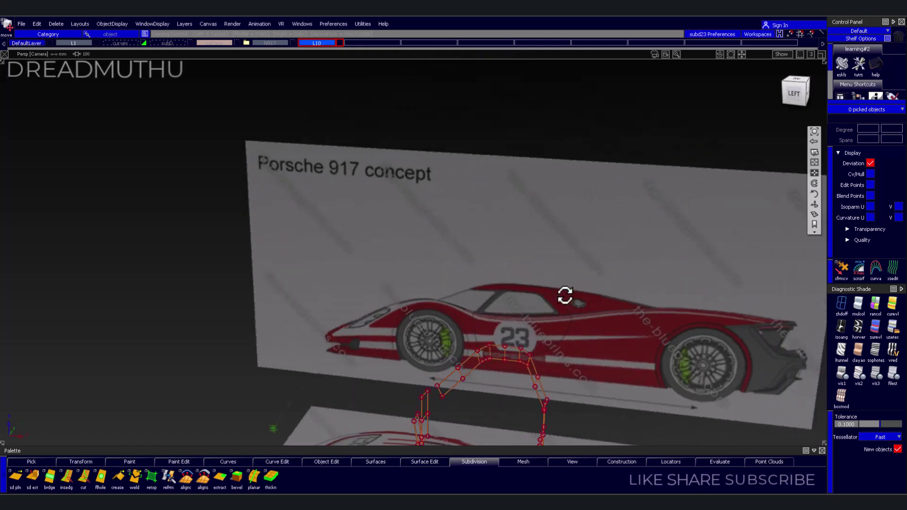
pyautogui.keyDown('alt'); pyautogui.keyDown('shift'); pyautogui.moveTo(565, 295); pyautogui.dragTo(632, 277, button='right'); pyautogui.keyUp('shift'); pyautogui.keyUp('alt')
pyautogui.moveTo(632, 278)
pyautogui.keyDown('alt'); pyautogui.keyDown('shift'); pyautogui.mouseDown()
pyautogui.moveTo(506, 293)
pyautogui.moveTo(329, 340)
pyautogui.mouseUp(); pyautogui.keyUp('shift'); pyautogui.keyUp('alt')
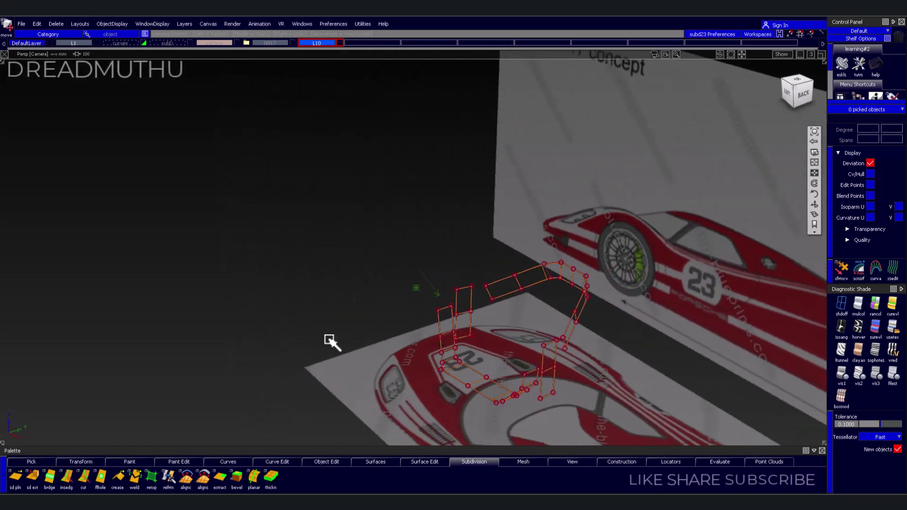
pyautogui.moveTo(329, 341)
pyautogui.keyDown('alt'); pyautogui.keyDown('shift'); pyautogui.mouseDown(button='right')
pyautogui.moveTo(586, 296)
pyautogui.moveTo(543, 341)
pyautogui.moveTo(586, 345)
pyautogui.mouseUp(button='right'); pyautogui.keyUp('shift'); pyautogui.keyUp('alt')
pyautogui.moveTo(585, 344)
pyautogui.keyDown('alt'); pyautogui.keyDown('shift'); pyautogui.mouseDown(button='middle')
pyautogui.moveTo(444, 289)
pyautogui.moveTo(382, 279)
pyautogui.mouseUp(button='middle'); pyautogui.keyUp('shift'); pyautogui.keyUp('alt')
pyautogui.moveTo(440, 365)
pyautogui.keyDown('ctrl'); pyautogui.keyDown('shift'); pyautogui.mouseDown()
pyautogui.moveTo(471, 387)
pyautogui.moveTo(444, 368)
pyautogui.mouseUp(); pyautogui.keyUp('shift'); pyautogui.keyUp('ctrl')
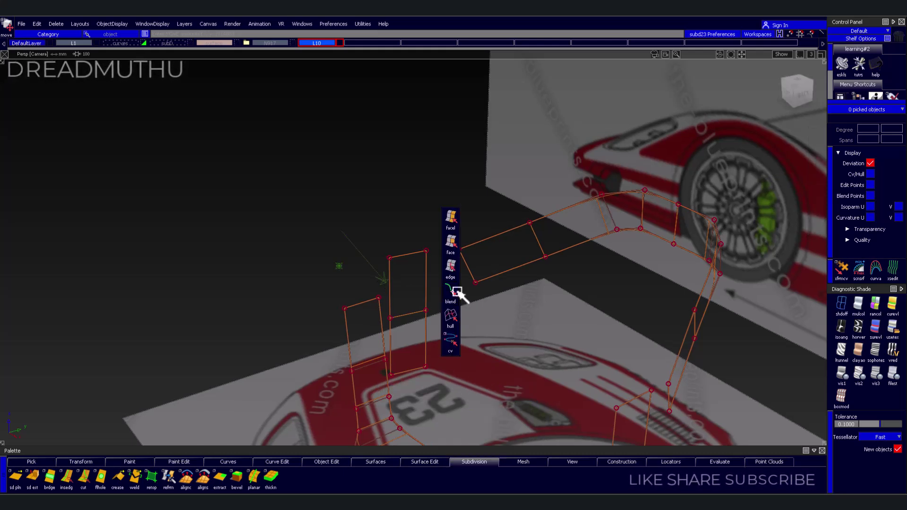
pyautogui.click(452, 270)
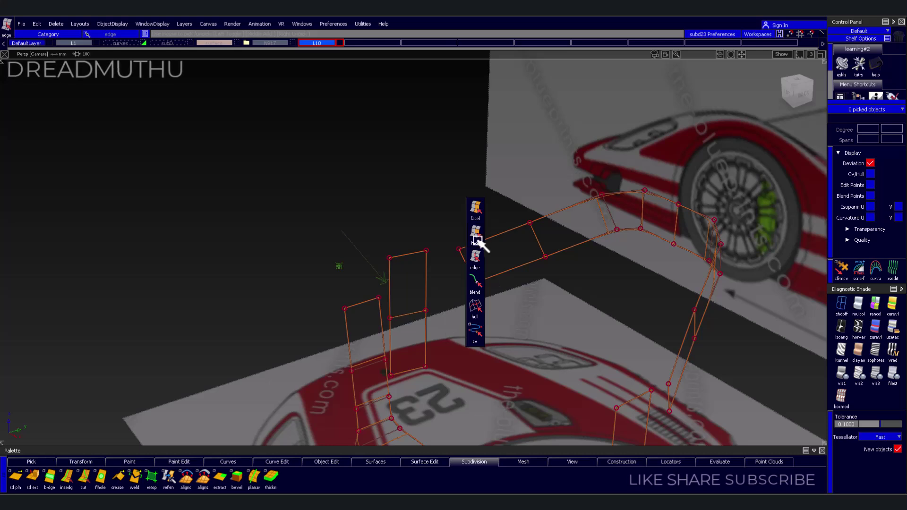
pyautogui.click(479, 242)
# Delete two cage faces at the side intake and confirm the deletion
pyautogui.click(421, 352)
pyautogui.moveTo(421, 352)
pyautogui.keyDown('alt'); pyautogui.keyDown('shift'); pyautogui.mouseDown()
pyautogui.moveTo(556, 379)
pyautogui.moveTo(722, 382)
pyautogui.moveTo(739, 416)
pyautogui.moveTo(587, 273)
pyautogui.mouseUp(); pyautogui.keyUp('shift'); pyautogui.keyUp('alt')
pyautogui.keyDown('shift'); pyautogui.click(621, 303); pyautogui.keyUp('shift')
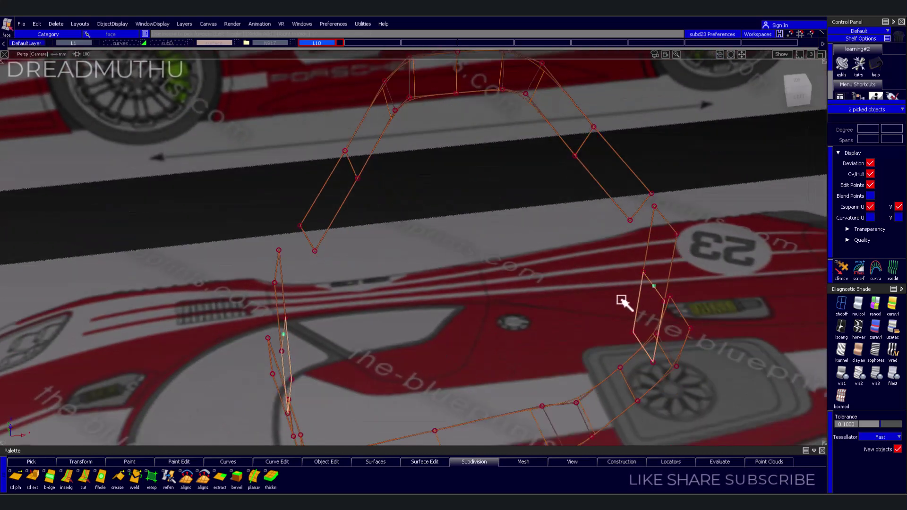
pyautogui.press('Delete')
pyautogui.press('Return')
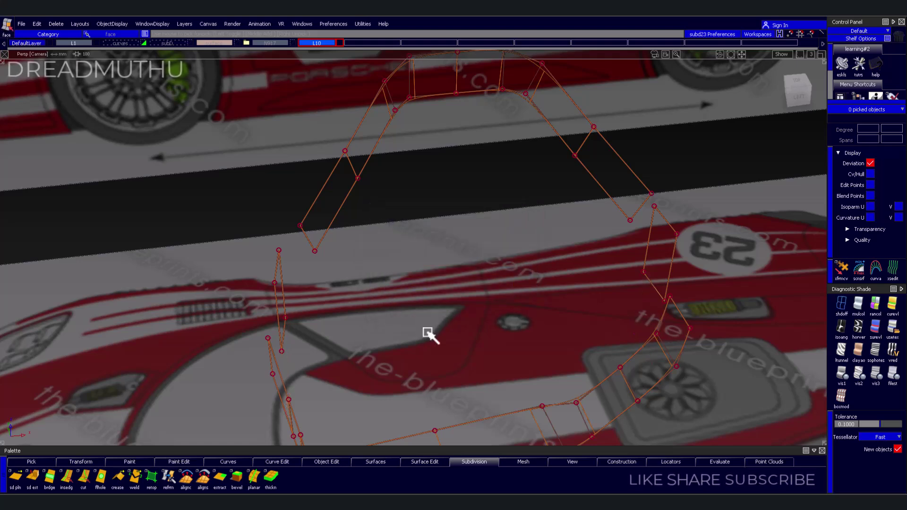
pyautogui.moveTo(428, 333)
pyautogui.keyDown('alt'); pyautogui.keyDown('shift'); pyautogui.mouseDown()
pyautogui.moveTo(425, 294)
pyautogui.moveTo(295, 92)
pyautogui.mouseUp(); pyautogui.keyUp('shift'); pyautogui.keyUp('alt')
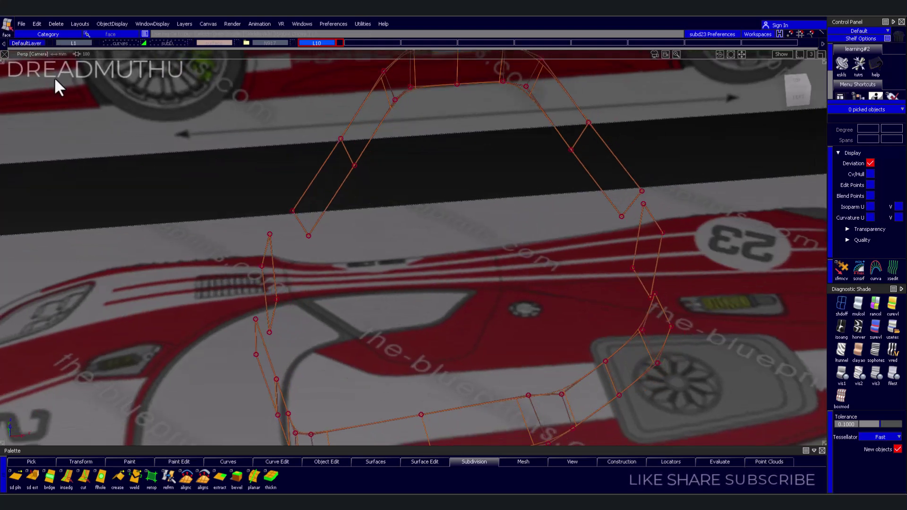
# Show the surface layer's wireframe and make it the active layer
pyautogui.click(231, 42)
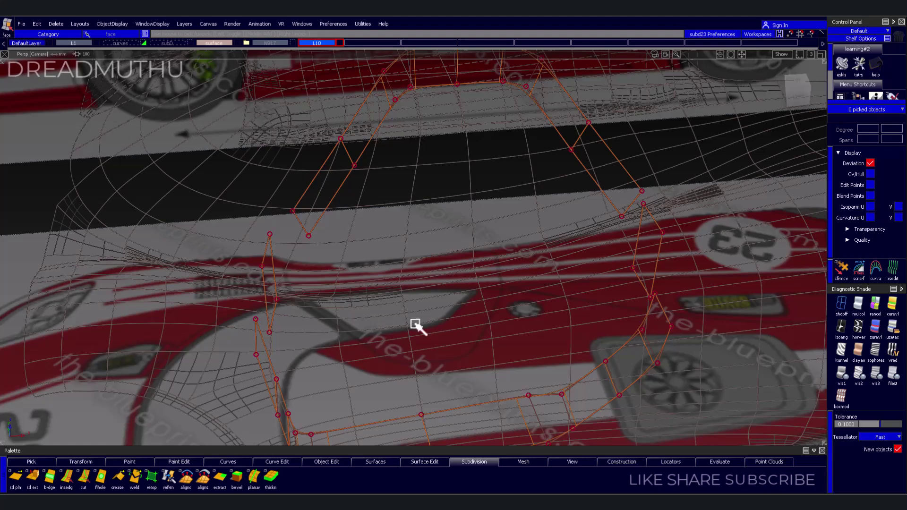
pyautogui.moveTo(415, 324)
pyautogui.keyDown('alt'); pyautogui.keyDown('shift'); pyautogui.mouseDown()
pyautogui.moveTo(236, 279)
pyautogui.moveTo(249, 288)
pyautogui.moveTo(312, 247)
pyautogui.moveTo(292, 277)
pyautogui.moveTo(130, 253)
pyautogui.moveTo(363, 229)
pyautogui.mouseUp(); pyautogui.keyUp('shift'); pyautogui.keyUp('alt')
pyautogui.moveTo(362, 229)
pyautogui.keyDown('alt'); pyautogui.keyDown('shift'); pyautogui.mouseDown(button='right')
pyautogui.moveTo(379, 290)
pyautogui.moveTo(494, 273)
pyautogui.moveTo(451, 284)
pyautogui.mouseUp(button='right'); pyautogui.keyUp('shift'); pyautogui.keyUp('alt')
pyautogui.keyDown('ctrl'); pyautogui.keyDown('shift'); pyautogui.moveTo(441, 271); pyautogui.dragTo(453, 170); pyautogui.keyUp('shift'); pyautogui.keyUp('ctrl')
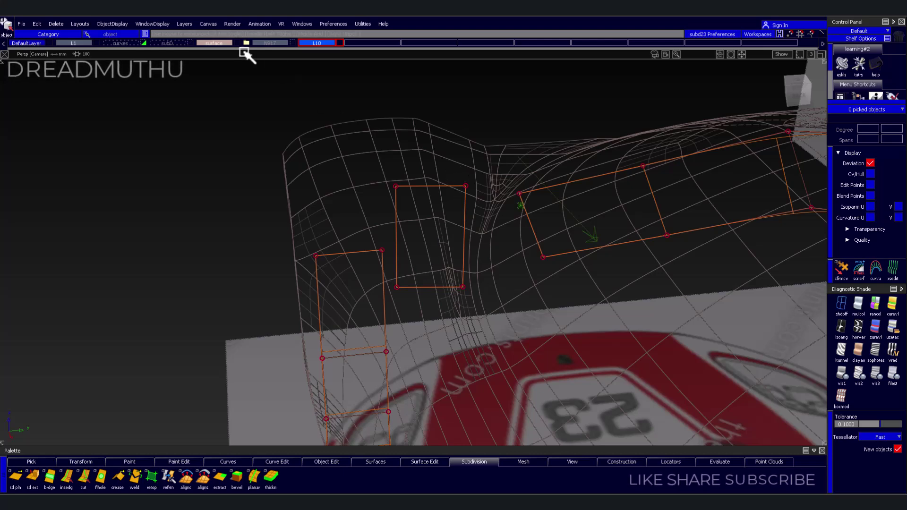
pyautogui.click(226, 43)
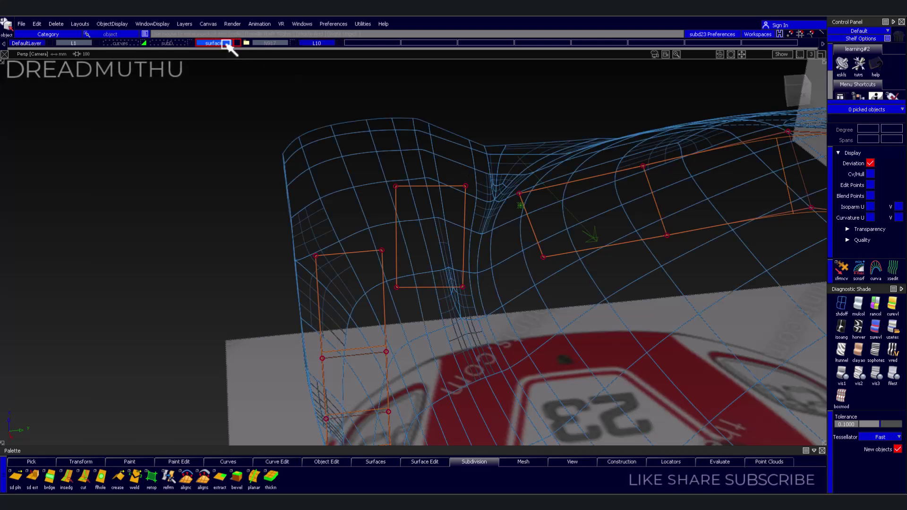
# Pick the rectangular subdivision cage and inspect the intake from several angles
pyautogui.click(465, 186)
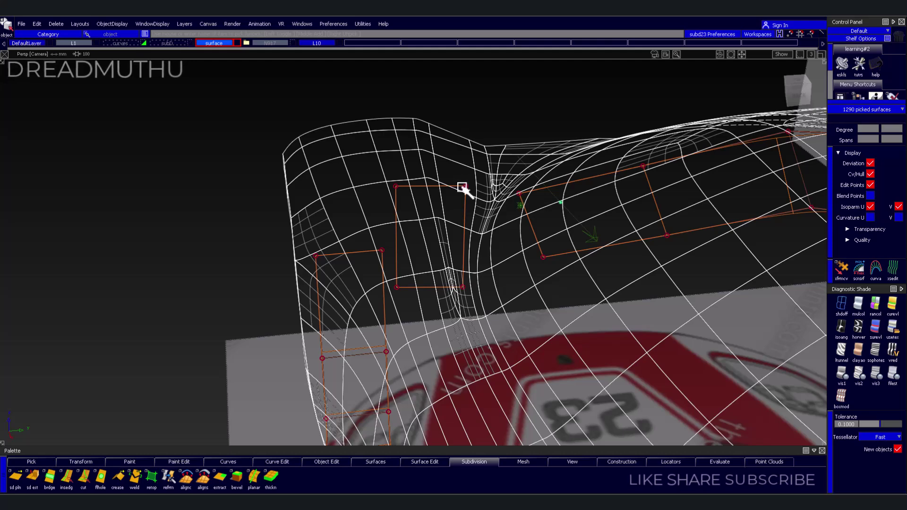
pyautogui.click(464, 186)
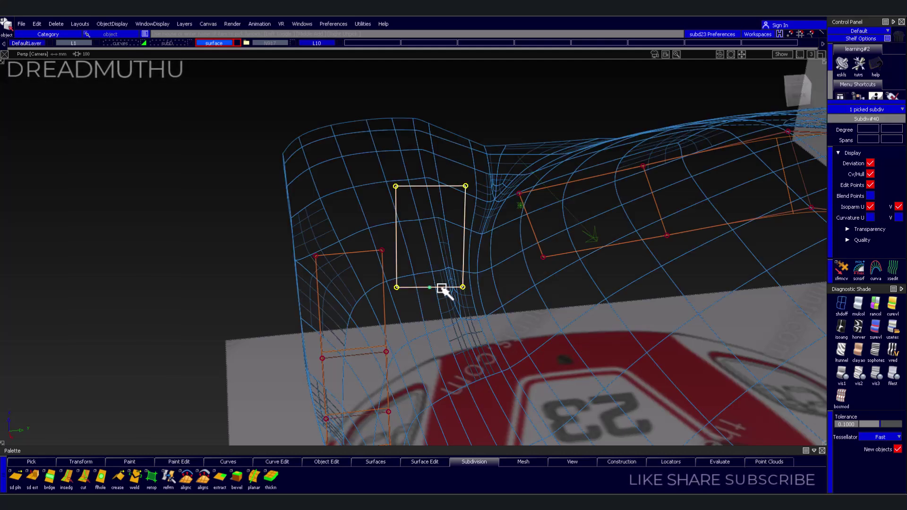
pyautogui.moveTo(442, 289)
pyautogui.keyDown('alt'); pyautogui.keyDown('shift'); pyautogui.mouseDown()
pyautogui.moveTo(447, 306)
pyautogui.moveTo(486, 308)
pyautogui.mouseUp(); pyautogui.keyUp('shift'); pyautogui.keyUp('alt')
pyautogui.moveTo(486, 308)
pyautogui.keyDown('alt'); pyautogui.keyDown('shift'); pyautogui.mouseDown(button='middle')
pyautogui.moveTo(465, 312)
pyautogui.moveTo(518, 296)
pyautogui.moveTo(478, 301)
pyautogui.mouseUp(button='middle'); pyautogui.keyUp('shift'); pyautogui.keyUp('alt')
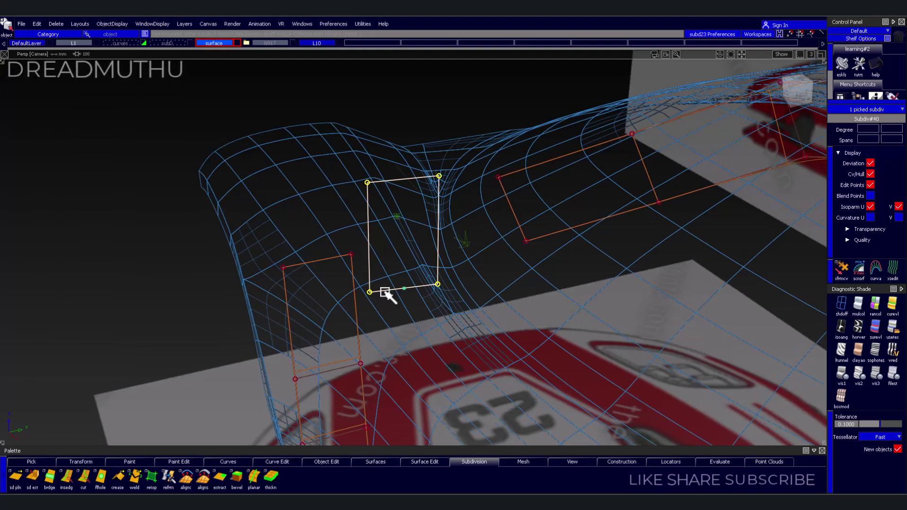
pyautogui.moveTo(384, 289)
pyautogui.keyDown('alt'); pyautogui.keyDown('shift'); pyautogui.mouseDown()
pyautogui.moveTo(304, 320)
pyautogui.moveTo(462, 374)
pyautogui.moveTo(345, 338)
pyautogui.moveTo(482, 290)
pyautogui.moveTo(365, 320)
pyautogui.moveTo(183, 279)
pyautogui.moveTo(366, 306)
pyautogui.moveTo(326, 286)
pyautogui.mouseUp(); pyautogui.keyUp('shift'); pyautogui.keyUp('alt')
pyautogui.moveTo(326, 286)
pyautogui.keyDown('alt'); pyautogui.keyDown('shift'); pyautogui.mouseDown(button='middle')
pyautogui.moveTo(398, 297)
pyautogui.moveTo(423, 359)
pyautogui.mouseUp(button='middle'); pyautogui.keyUp('shift'); pyautogui.keyUp('alt')
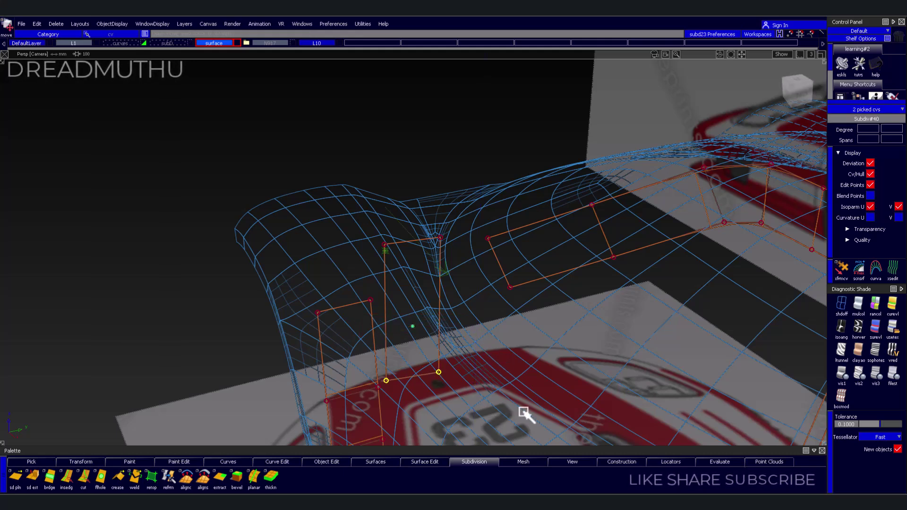
pyautogui.moveTo(524, 414)
pyautogui.keyDown('alt'); pyautogui.keyDown('shift'); pyautogui.mouseDown()
pyautogui.moveTo(488, 328)
pyautogui.moveTo(444, 318)
pyautogui.moveTo(460, 370)
pyautogui.moveTo(454, 334)
pyautogui.moveTo(437, 344)
pyautogui.mouseUp(); pyautogui.keyUp('shift'); pyautogui.keyUp('alt')
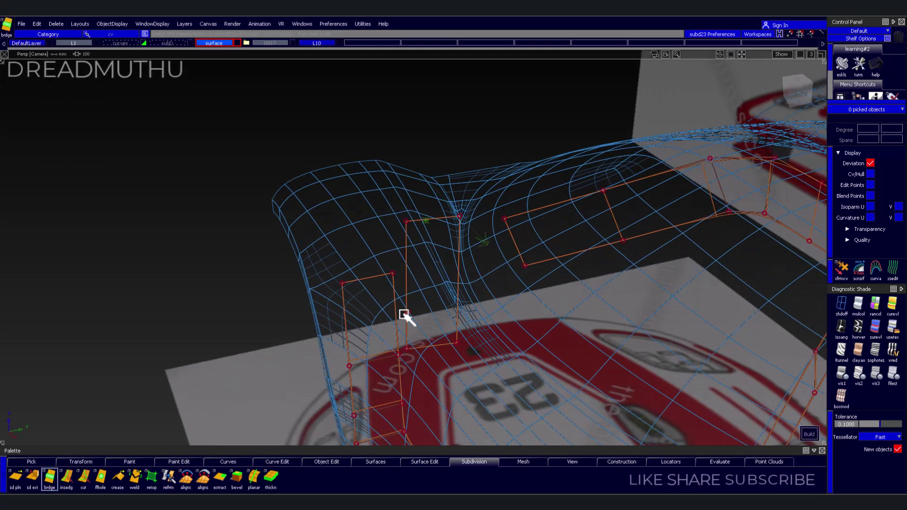
# Move the two lower intake cage points down to drop that edge
pyautogui.click(390, 322)
pyautogui.click(471, 345)
pyautogui.moveTo(472, 344)
pyautogui.keyDown('alt'); pyautogui.keyDown('shift'); pyautogui.mouseDown()
pyautogui.moveTo(543, 397)
pyautogui.moveTo(458, 290)
pyautogui.moveTo(475, 305)
pyautogui.mouseUp(); pyautogui.keyUp('shift'); pyautogui.keyUp('alt')
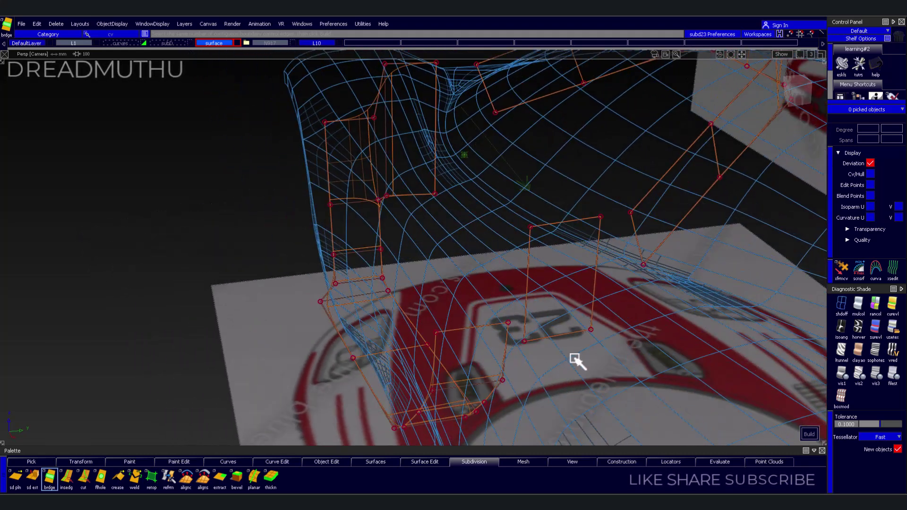
pyautogui.moveTo(554, 359); pyautogui.dragTo(621, 353)
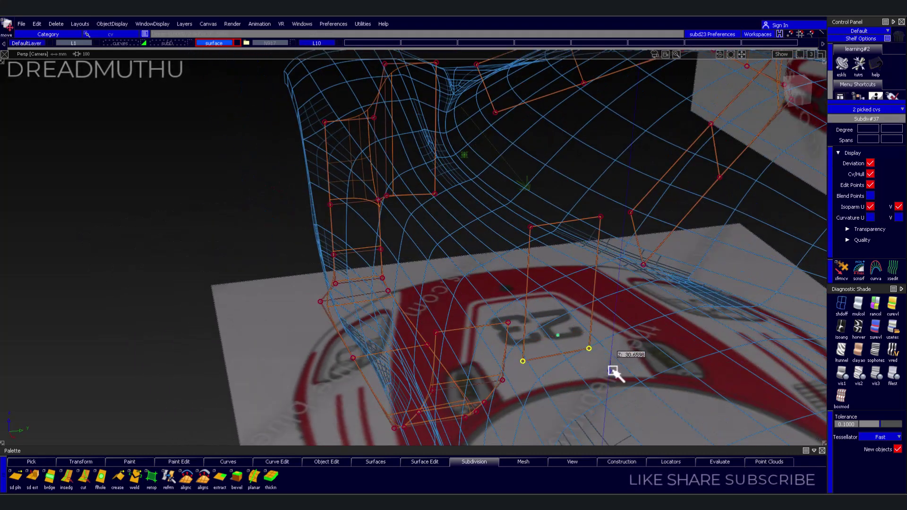
pyautogui.moveTo(612, 372); pyautogui.dragTo(614, 429, button='right')
pyautogui.hotkey('ctrl', 'shift', 'n')
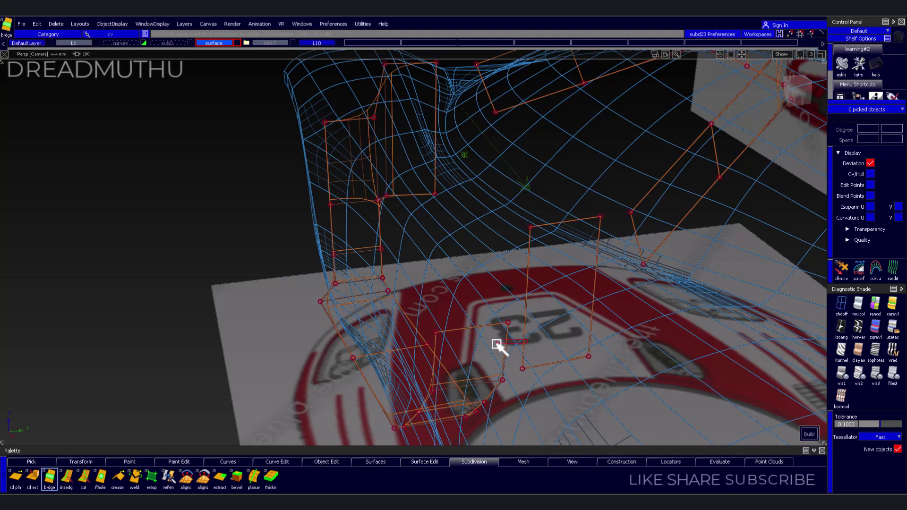
pyautogui.click(629, 368)
pyautogui.keyDown('alt'); pyautogui.keyDown('shift'); pyautogui.moveTo(633, 344); pyautogui.dragTo(580, 359); pyautogui.keyUp('shift'); pyautogui.keyUp('alt')
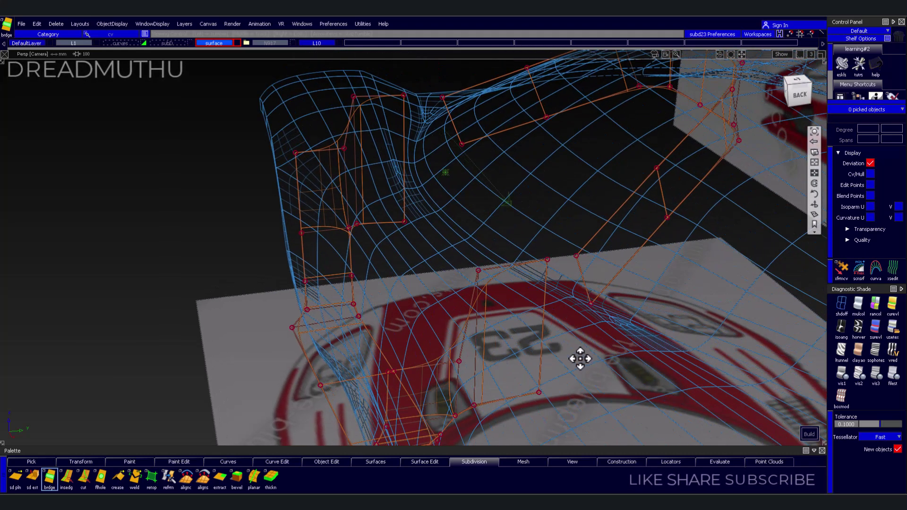
# Bridge the matching intake edges into the body with new strips
pyautogui.click(539, 323)
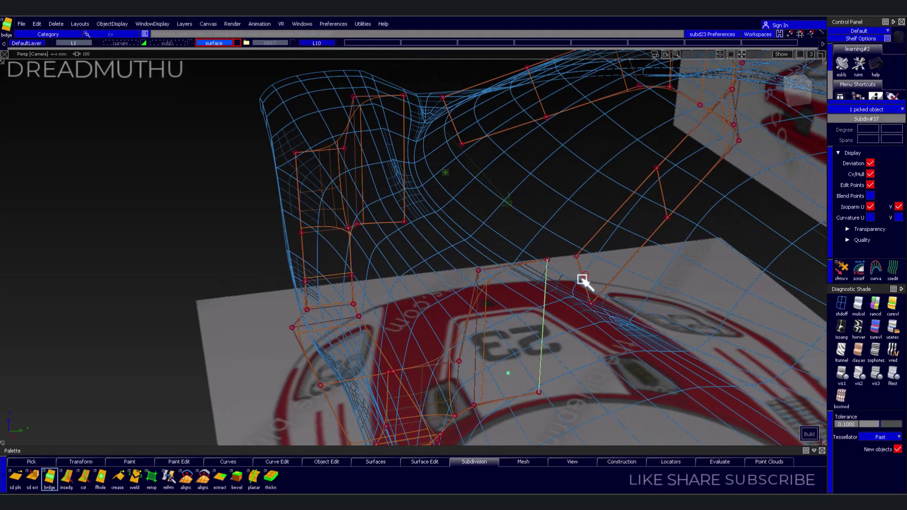
pyautogui.click(583, 280)
pyautogui.click(459, 136)
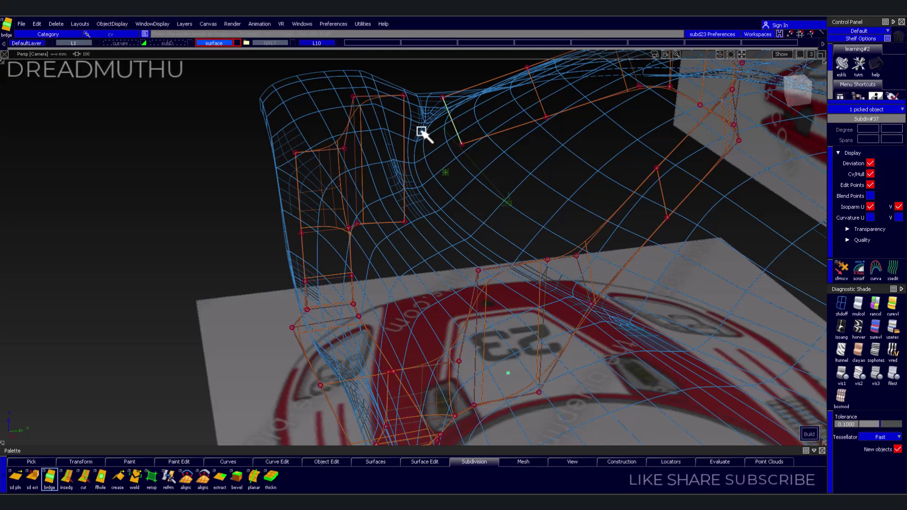
pyautogui.moveTo(416, 239)
pyautogui.keyDown('alt'); pyautogui.keyDown('shift'); pyautogui.mouseDown()
pyautogui.moveTo(512, 268)
pyautogui.moveTo(393, 245)
pyautogui.moveTo(318, 219)
pyautogui.moveTo(510, 241)
pyautogui.moveTo(540, 270)
pyautogui.moveTo(405, 280)
pyautogui.moveTo(397, 314)
pyautogui.moveTo(338, 282)
pyautogui.moveTo(442, 289)
pyautogui.moveTo(383, 307)
pyautogui.moveTo(458, 313)
pyautogui.moveTo(426, 294)
pyautogui.moveTo(435, 303)
pyautogui.moveTo(562, 290)
pyautogui.moveTo(481, 274)
pyautogui.moveTo(545, 231)
pyautogui.moveTo(510, 288)
pyautogui.moveTo(574, 324)
pyautogui.moveTo(644, 317)
pyautogui.moveTo(666, 304)
pyautogui.moveTo(546, 290)
pyautogui.moveTo(610, 277)
pyautogui.moveTo(677, 335)
pyautogui.mouseUp(); pyautogui.keyUp('shift'); pyautogui.keyUp('alt')
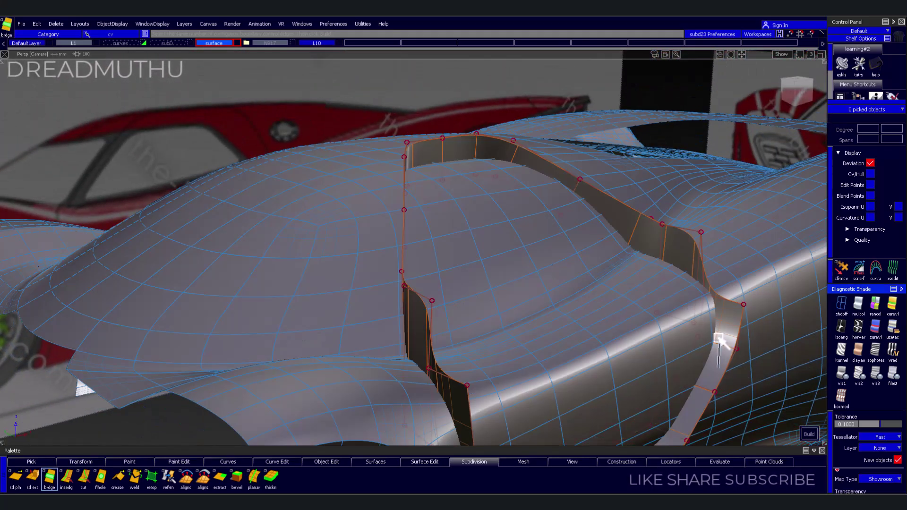
# Turn on shaded display to check the bridged intake loop
pyautogui.click(49, 478)
pyautogui.moveTo(543, 297)
pyautogui.keyDown('alt'); pyautogui.keyDown('shift'); pyautogui.mouseDown()
pyautogui.moveTo(358, 311)
pyautogui.moveTo(490, 354)
pyautogui.moveTo(668, 304)
pyautogui.moveTo(685, 352)
pyautogui.mouseUp(); pyautogui.keyUp('shift'); pyautogui.keyUp('alt')
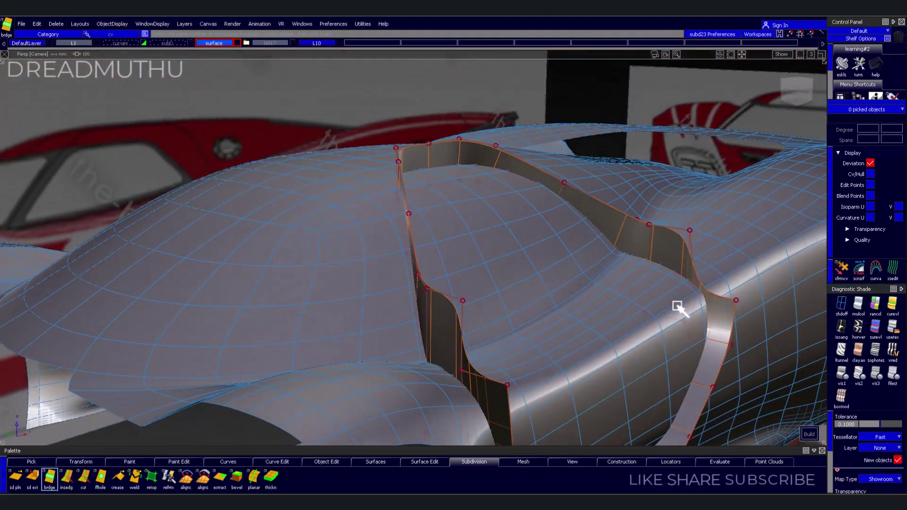
pyautogui.moveTo(701, 306)
pyautogui.keyDown('alt'); pyautogui.keyDown('shift'); pyautogui.mouseDown()
pyautogui.moveTo(705, 269)
pyautogui.moveTo(686, 287)
pyautogui.moveTo(711, 314)
pyautogui.mouseUp(); pyautogui.keyUp('shift'); pyautogui.keyUp('alt')
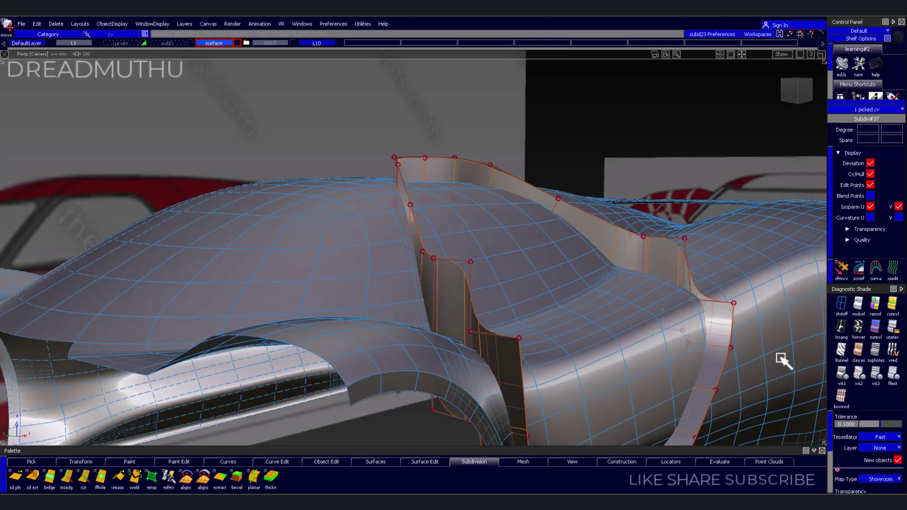
# Pull the stray corner point in so the intake strip hugs the body's crease
pyautogui.moveTo(784, 339)
pyautogui.keyDown('alt'); pyautogui.keyDown('shift'); pyautogui.mouseDown(button='right')
pyautogui.moveTo(785, 294)
pyautogui.moveTo(723, 298)
pyautogui.mouseUp(button='right'); pyautogui.keyUp('shift'); pyautogui.keyUp('alt')
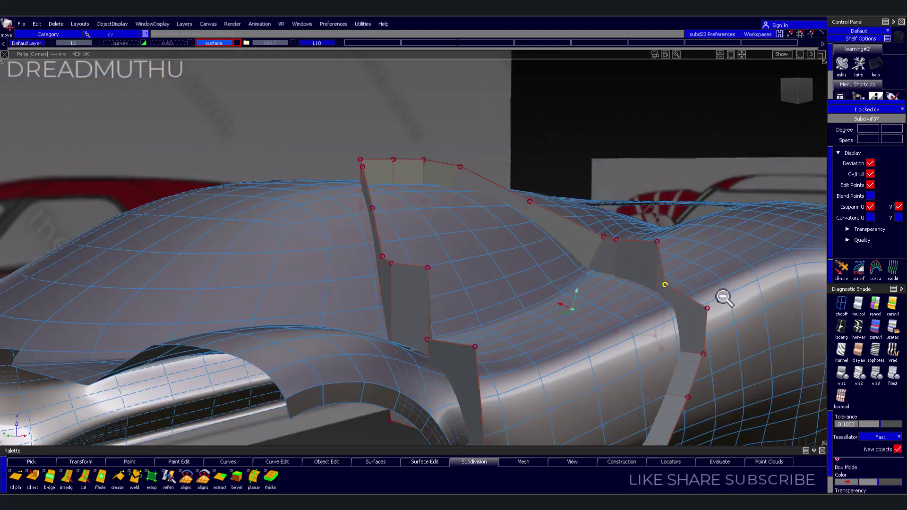
pyautogui.moveTo(723, 298)
pyautogui.keyDown('alt'); pyautogui.keyDown('shift'); pyautogui.mouseDown()
pyautogui.moveTo(585, 298)
pyautogui.moveTo(520, 350)
pyautogui.mouseUp(); pyautogui.keyUp('shift'); pyautogui.keyUp('alt')
pyautogui.moveTo(520, 350)
pyautogui.keyDown('alt'); pyautogui.keyDown('shift'); pyautogui.mouseDown(button='right')
pyautogui.moveTo(553, 330)
pyautogui.moveTo(527, 308)
pyautogui.mouseUp(button='right'); pyautogui.keyUp('shift'); pyautogui.keyUp('alt')
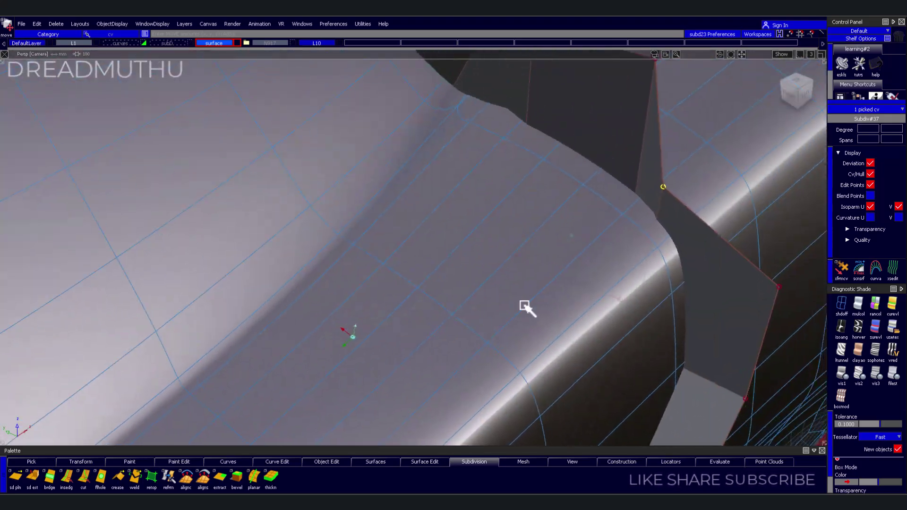
pyautogui.moveTo(526, 308)
pyautogui.keyDown('alt'); pyautogui.keyDown('shift'); pyautogui.mouseDown()
pyautogui.moveTo(435, 295)
pyautogui.moveTo(337, 337)
pyautogui.moveTo(318, 304)
pyautogui.moveTo(317, 311)
pyautogui.moveTo(425, 293)
pyautogui.moveTo(490, 253)
pyautogui.moveTo(472, 288)
pyautogui.mouseUp(); pyautogui.keyUp('shift'); pyautogui.keyUp('alt')
pyautogui.keyDown('alt'); pyautogui.keyDown('shift'); pyautogui.moveTo(472, 287); pyautogui.dragTo(387, 283, button='right'); pyautogui.keyUp('shift'); pyautogui.keyUp('alt')
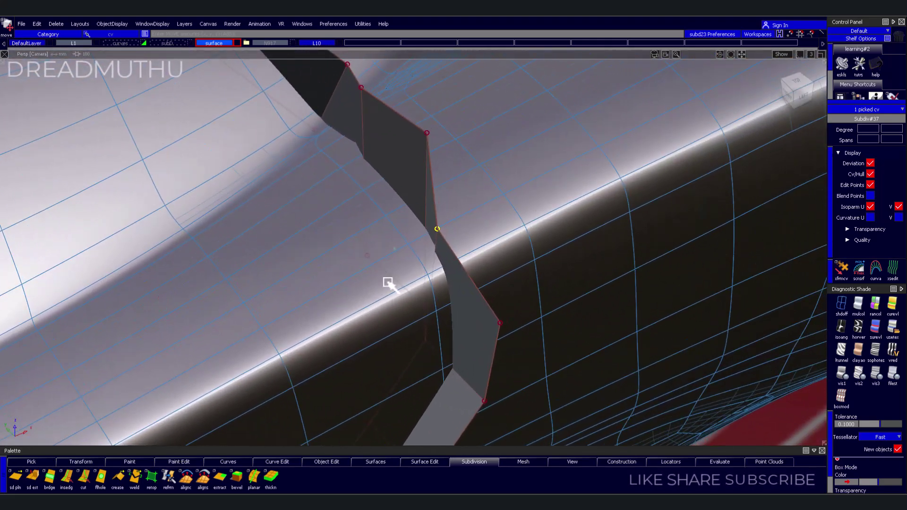
pyautogui.moveTo(445, 239)
pyautogui.mouseDown()
pyautogui.moveTo(481, 255)
pyautogui.moveTo(484, 280)
pyautogui.moveTo(470, 276)
pyautogui.moveTo(486, 265)
pyautogui.moveTo(456, 313)
pyautogui.moveTo(406, 294)
pyautogui.moveTo(415, 263)
pyautogui.mouseUp()
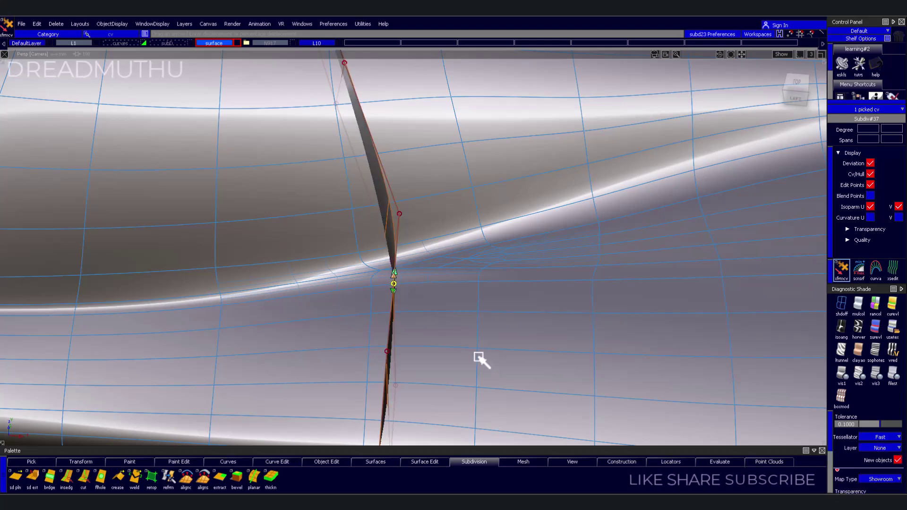
pyautogui.moveTo(482, 360)
pyautogui.keyDown('alt'); pyautogui.keyDown('shift'); pyautogui.mouseDown()
pyautogui.moveTo(448, 332)
pyautogui.moveTo(550, 297)
pyautogui.moveTo(580, 243)
pyautogui.moveTo(727, 212)
pyautogui.moveTo(666, 217)
pyautogui.moveTo(476, 273)
pyautogui.moveTo(499, 295)
pyautogui.mouseUp(); pyautogui.keyUp('shift'); pyautogui.keyUp('alt')
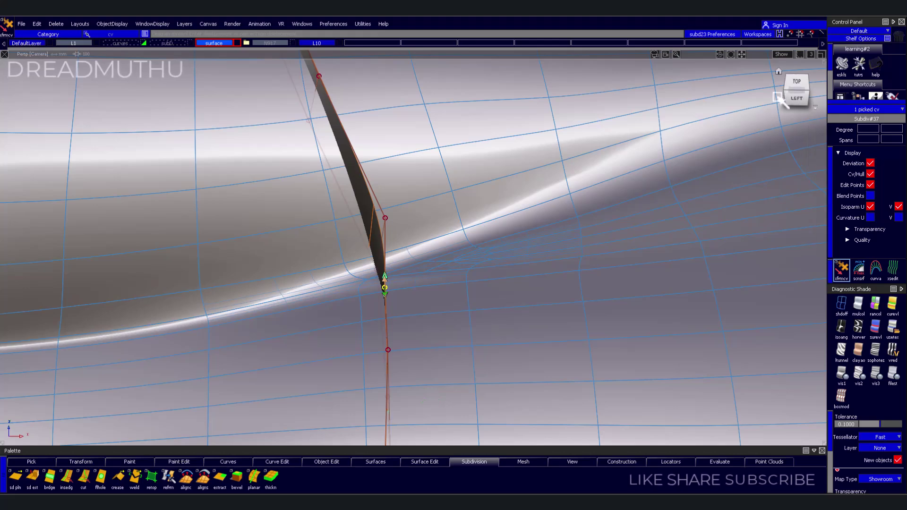
# Switch to Top view with shading off to show the wireframe over the blueprint
pyautogui.click(796, 83)
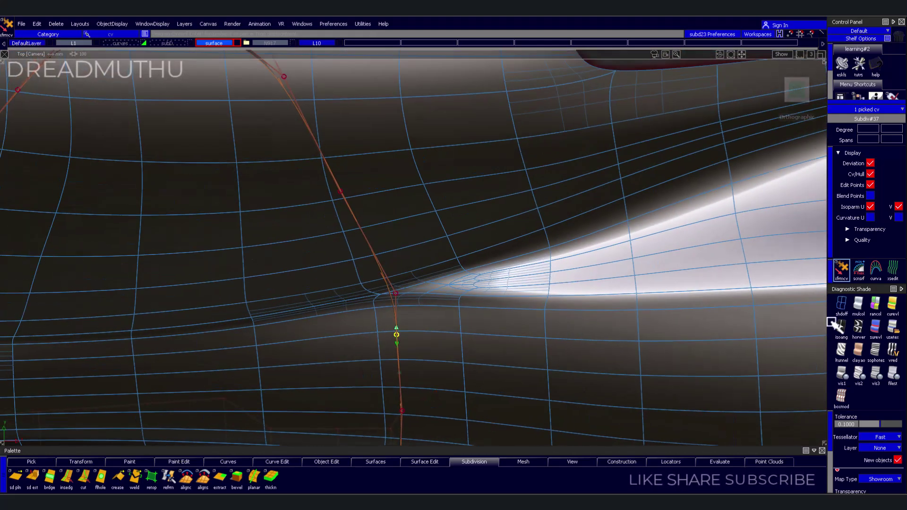
pyautogui.click(841, 303)
pyautogui.click(803, 395)
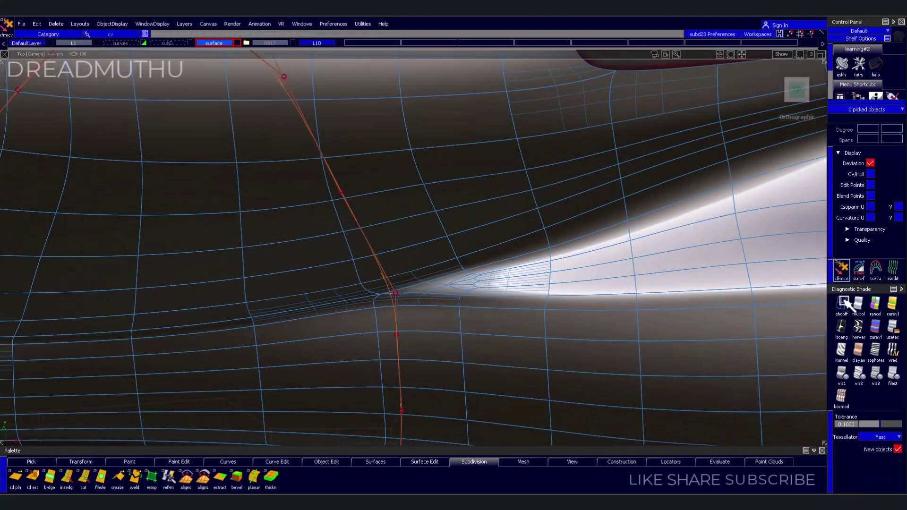
pyautogui.keyDown('alt'); pyautogui.keyDown('shift'); pyautogui.moveTo(502, 348); pyautogui.dragTo(690, 325, button='middle'); pyautogui.keyUp('shift'); pyautogui.keyUp('alt')
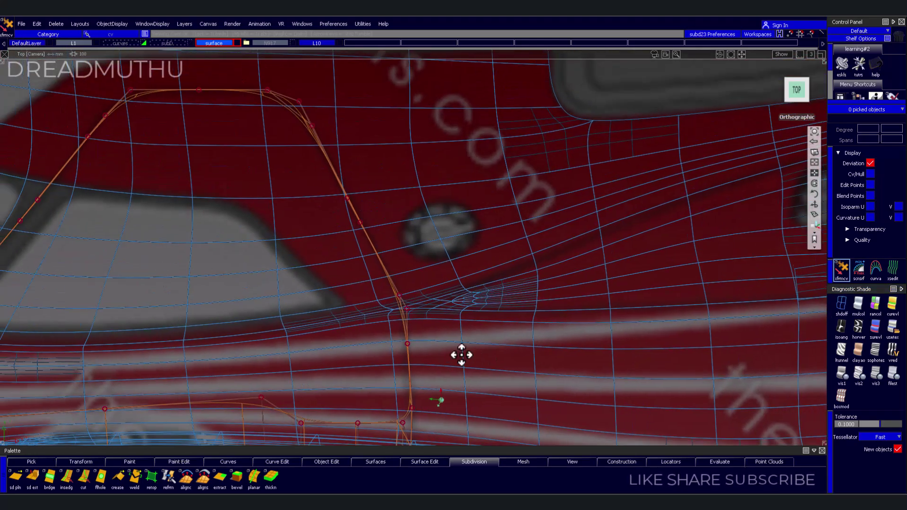
pyautogui.scroll(2, 502, 319)
pyautogui.scroll(3, 577, 304)
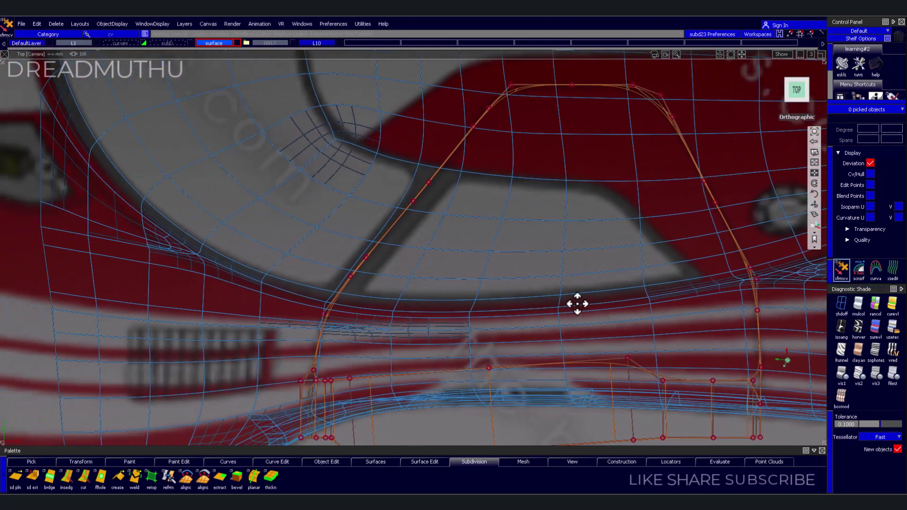
pyautogui.scroll(3, 558, 318)
pyautogui.scroll(3, 621, 292)
pyautogui.scroll(-2, 620, 293)
# Tumble around the car to inspect it, then return to the orthographic TOP view
pyautogui.moveTo(618, 294)
pyautogui.keyDown('alt'); pyautogui.keyDown('shift'); pyautogui.mouseDown()
pyautogui.moveTo(543, 330)
pyautogui.moveTo(531, 364)
pyautogui.moveTo(467, 358)
pyautogui.moveTo(314, 269)
pyautogui.moveTo(290, 241)
pyautogui.moveTo(461, 229)
pyautogui.mouseUp(); pyautogui.keyUp('shift'); pyautogui.keyUp('alt')
pyautogui.keyDown('alt'); pyautogui.keyDown('shift'); pyautogui.moveTo(461, 228); pyautogui.dragTo(527, 292, button='middle'); pyautogui.keyUp('shift'); pyautogui.keyUp('alt')
pyautogui.keyDown('alt'); pyautogui.keyDown('shift'); pyautogui.moveTo(528, 291); pyautogui.dragTo(528, 293); pyautogui.keyUp('shift'); pyautogui.keyUp('alt')
pyautogui.keyDown('alt'); pyautogui.keyDown('shift'); pyautogui.moveTo(528, 293); pyautogui.dragTo(522, 318, button='right'); pyautogui.keyUp('shift'); pyautogui.keyUp('alt')
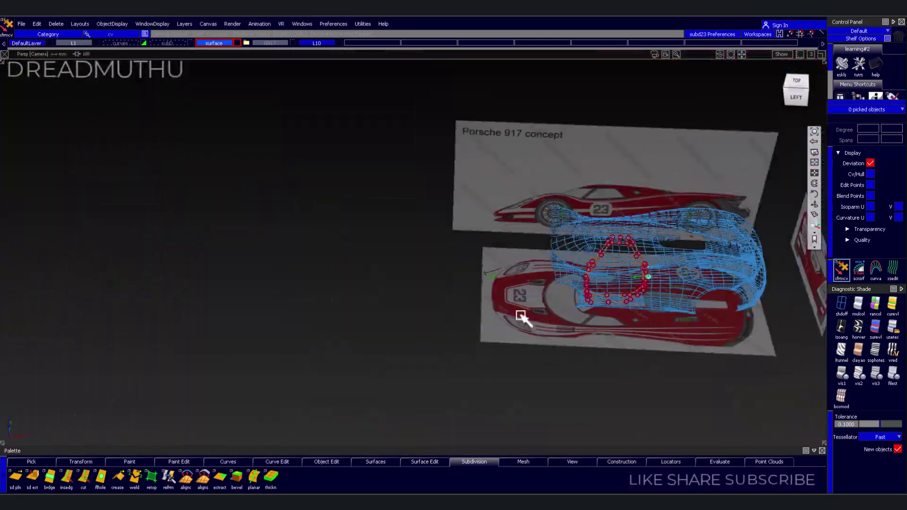
pyautogui.keyDown('alt'); pyautogui.keyDown('shift'); pyautogui.moveTo(522, 318); pyautogui.dragTo(464, 318); pyautogui.keyUp('shift'); pyautogui.keyUp('alt')
pyautogui.moveTo(463, 318)
pyautogui.keyDown('alt'); pyautogui.keyDown('shift'); pyautogui.mouseDown(button='right')
pyautogui.moveTo(523, 344)
pyautogui.moveTo(435, 354)
pyautogui.mouseUp(button='right'); pyautogui.keyUp('shift'); pyautogui.keyUp('alt')
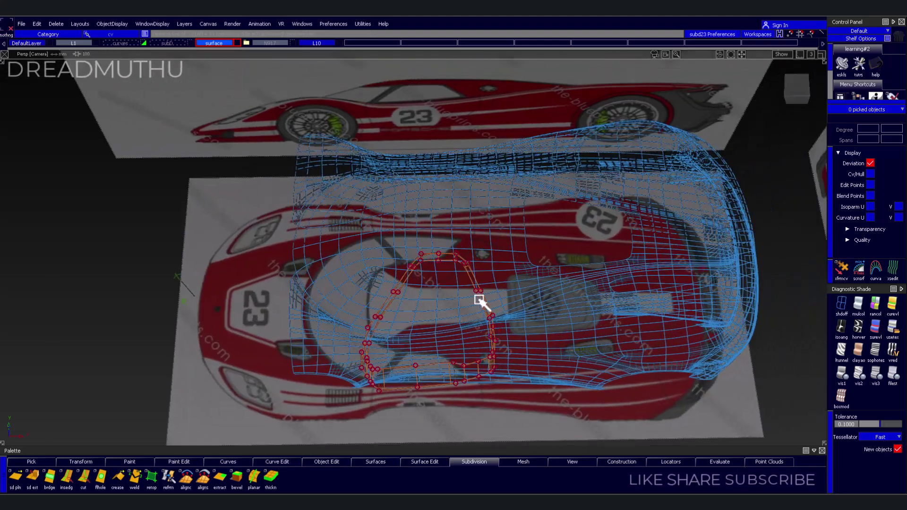
pyautogui.keyDown('alt'); pyautogui.keyDown('shift'); pyautogui.moveTo(482, 304); pyautogui.dragTo(442, 300, button='right'); pyautogui.keyUp('shift'); pyautogui.keyUp('alt')
pyautogui.keyDown('alt'); pyautogui.keyDown('shift'); pyautogui.moveTo(441, 300); pyautogui.dragTo(505, 294); pyautogui.keyUp('shift'); pyautogui.keyUp('alt')
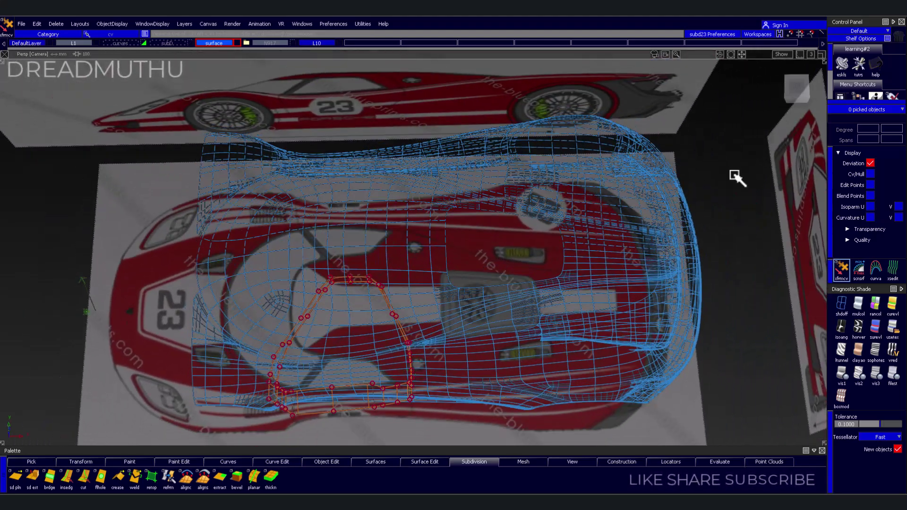
pyautogui.click(803, 94)
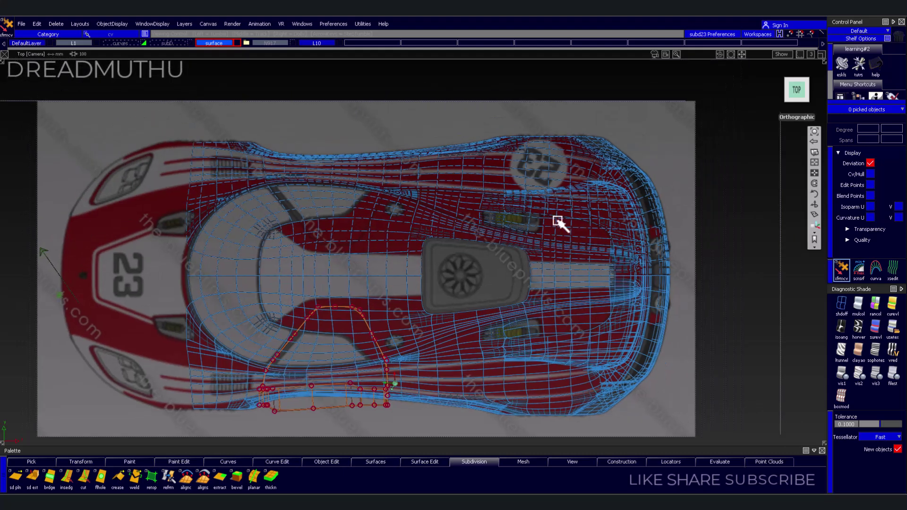
# Turn off the surface layer's symmetry and select the side-intake subdivision body
pyautogui.rightClick(236, 47)
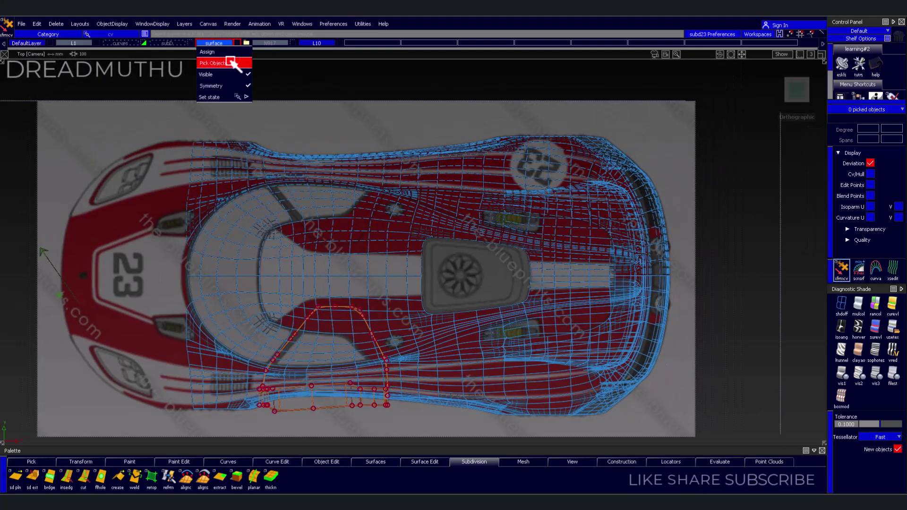
pyautogui.click(244, 87)
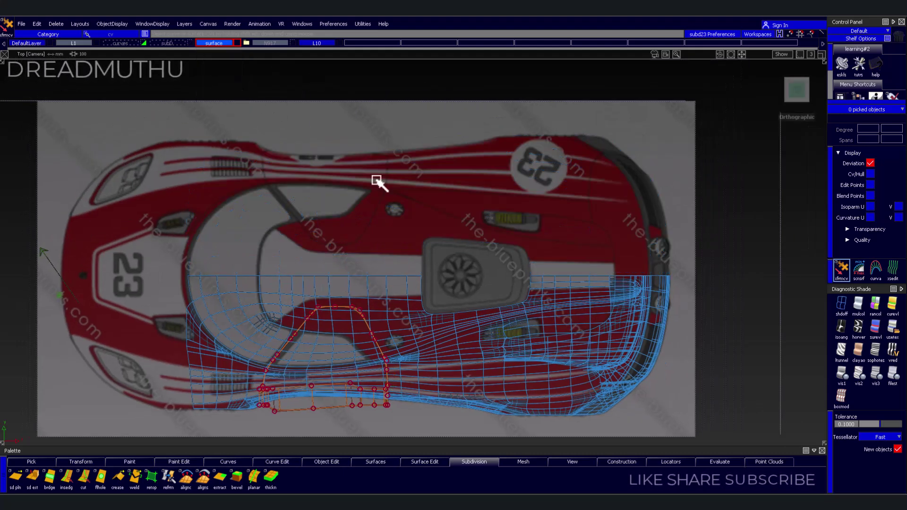
pyautogui.scroll(5, 496, 299)
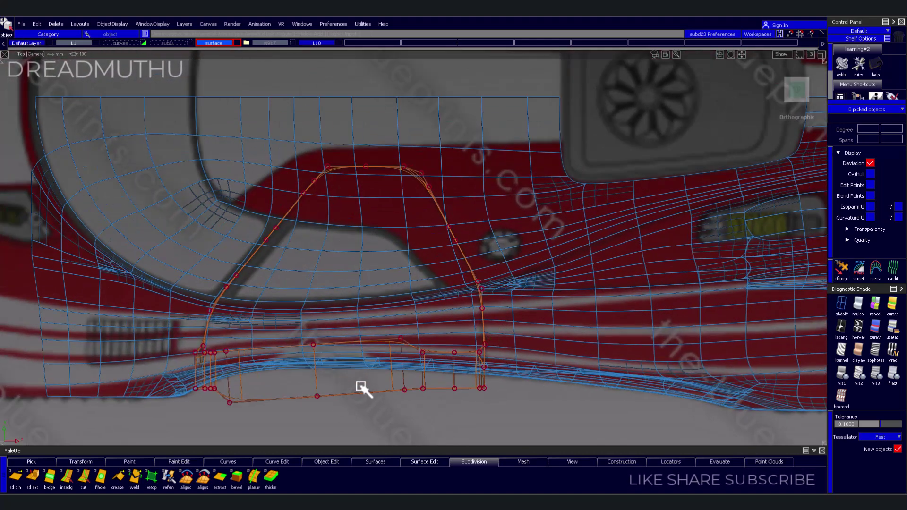
pyautogui.click(361, 388)
pyautogui.scroll(-2, 480, 366)
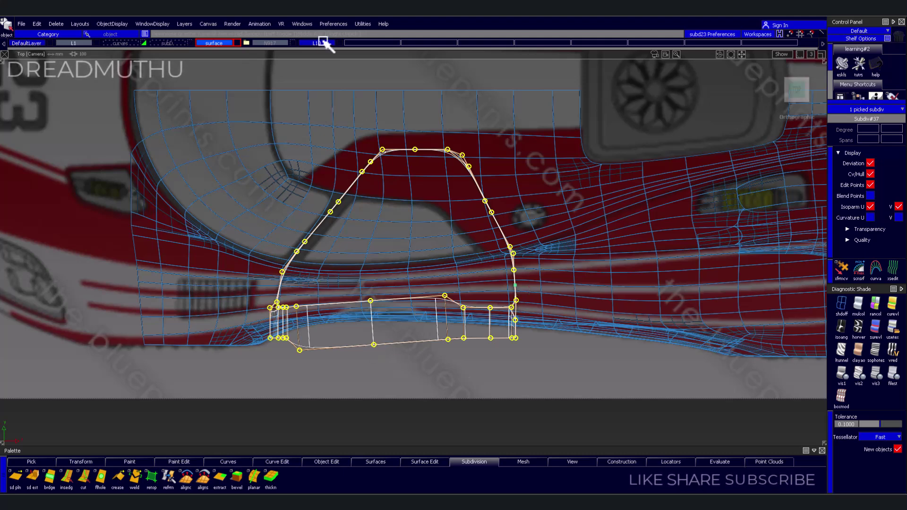
pyautogui.moveTo(322, 42); pyautogui.dragTo(324, 45)
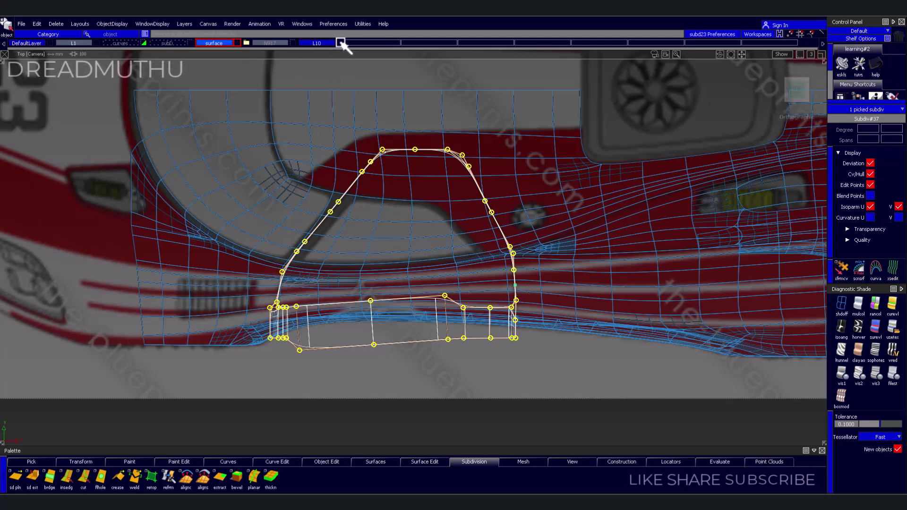
pyautogui.click(341, 43)
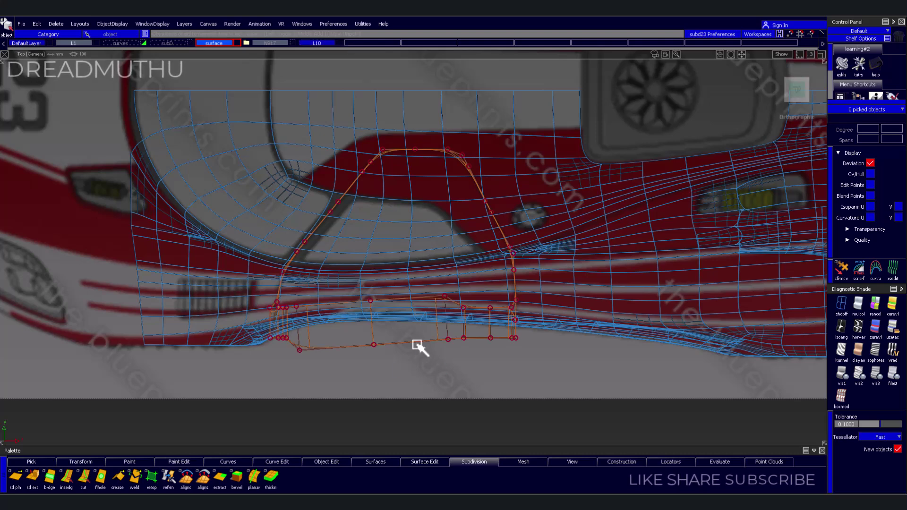
pyautogui.click(417, 344)
pyautogui.scroll(-3, 334, 330)
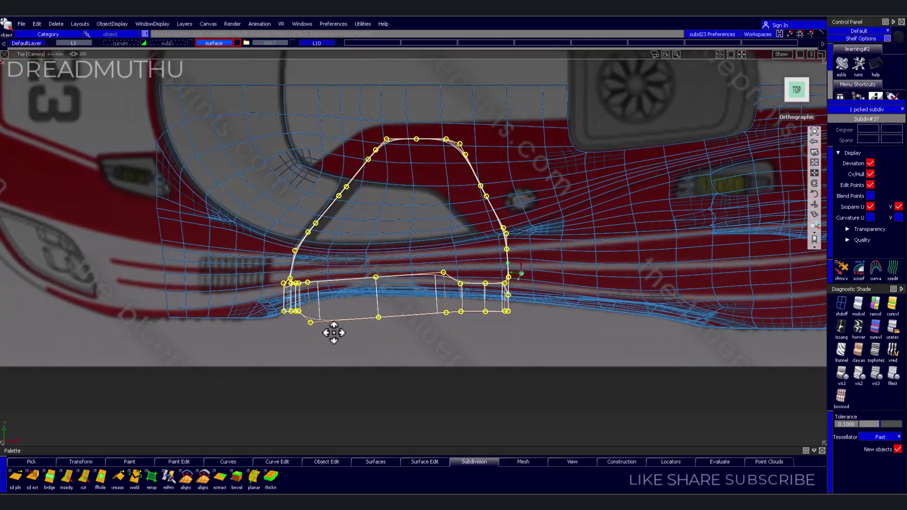
# Convert the cage into 24 surfaces, assign them to L11 and hide L10
pyautogui.click(380, 462)
pyautogui.click(407, 449)
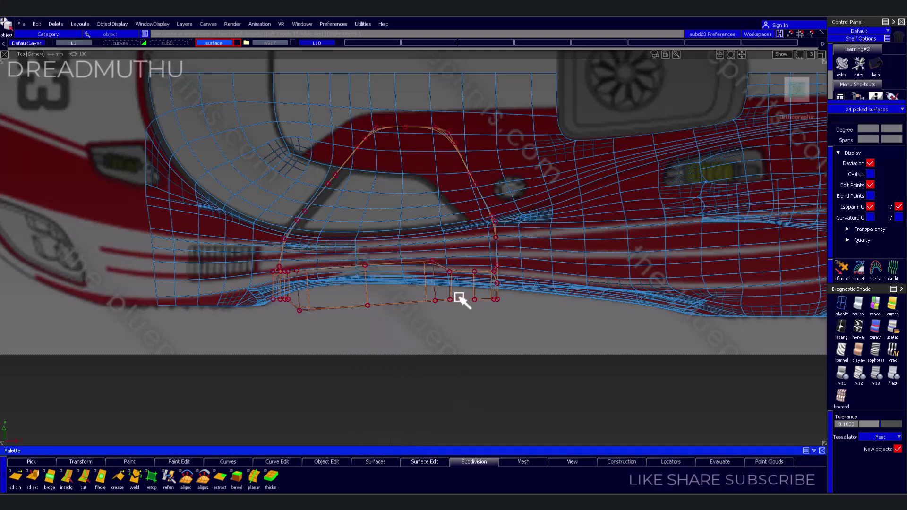
pyautogui.rightClick(374, 45)
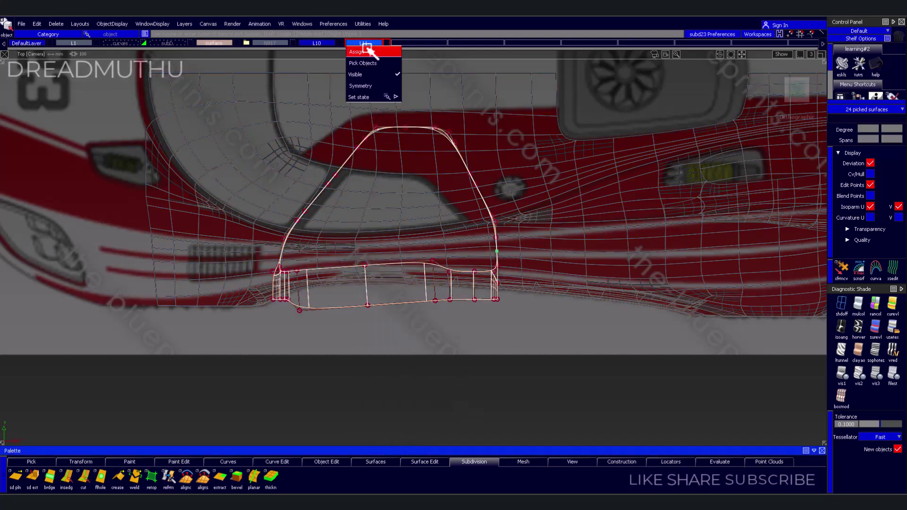
pyautogui.click(337, 44)
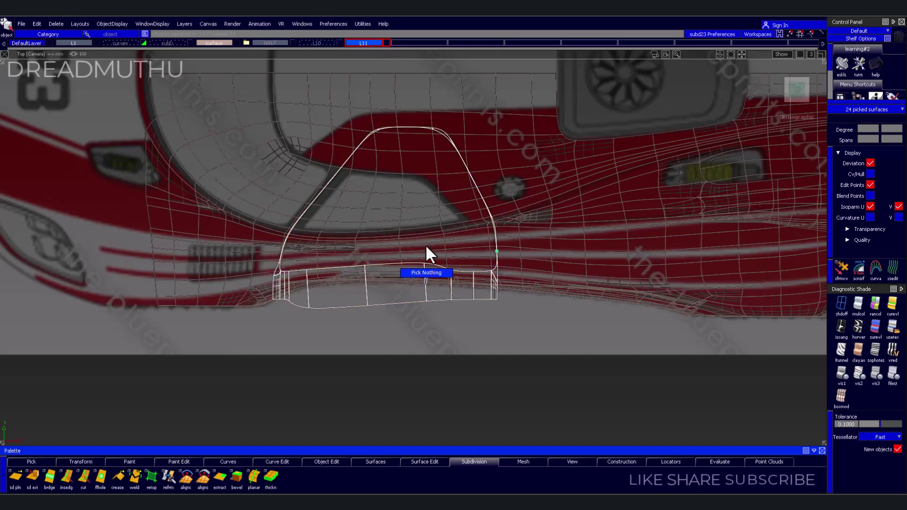
pyautogui.moveTo(429, 251)
pyautogui.keyDown('alt'); pyautogui.keyDown('shift'); pyautogui.mouseDown()
pyautogui.moveTo(425, 320)
pyautogui.moveTo(371, 217)
pyautogui.moveTo(431, 227)
pyautogui.moveTo(419, 298)
pyautogui.moveTo(472, 308)
pyautogui.moveTo(471, 298)
pyautogui.moveTo(477, 314)
pyautogui.moveTo(447, 336)
pyautogui.mouseUp(); pyautogui.keyUp('shift'); pyautogui.keyUp('alt')
pyautogui.click(220, 43)
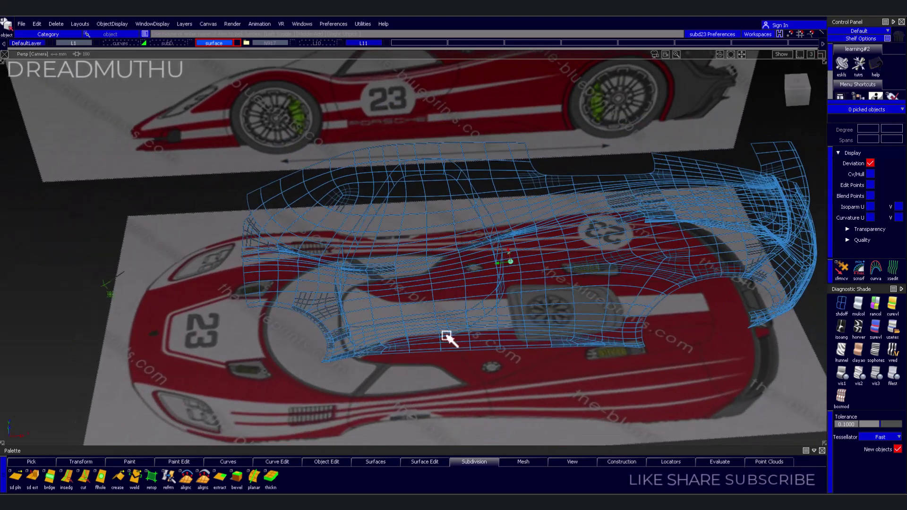
# Intersect the surface-layer surfaces against the marquee-selected body surfaces using the I hotkey
pyautogui.click(566, 301)
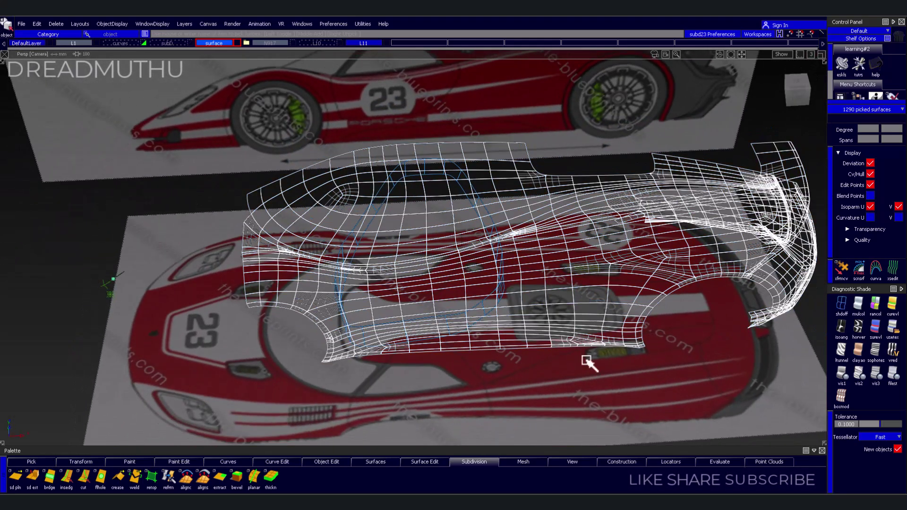
pyautogui.keyDown('alt'); pyautogui.keyDown('shift'); pyautogui.moveTo(588, 360); pyautogui.dragTo(528, 373); pyautogui.keyUp('shift'); pyautogui.keyUp('alt')
pyautogui.press('i')
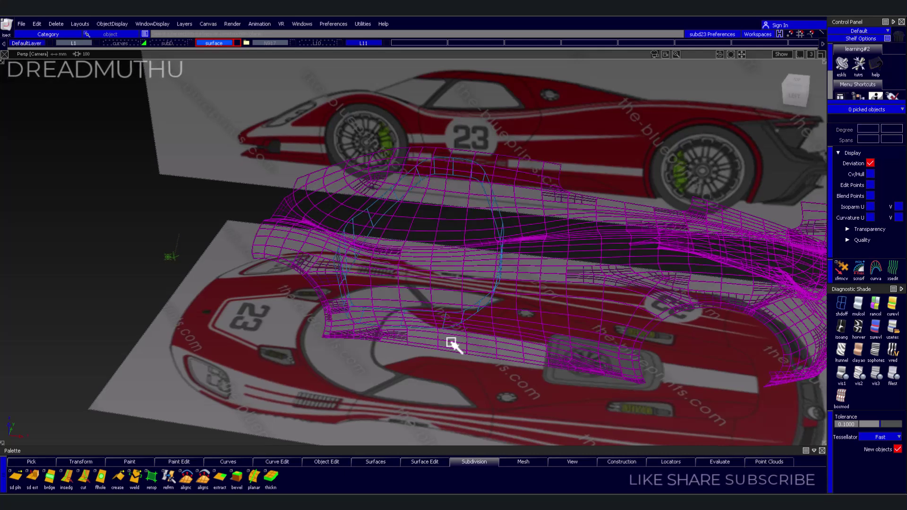
pyautogui.moveTo(317, 113); pyautogui.dragTo(542, 421)
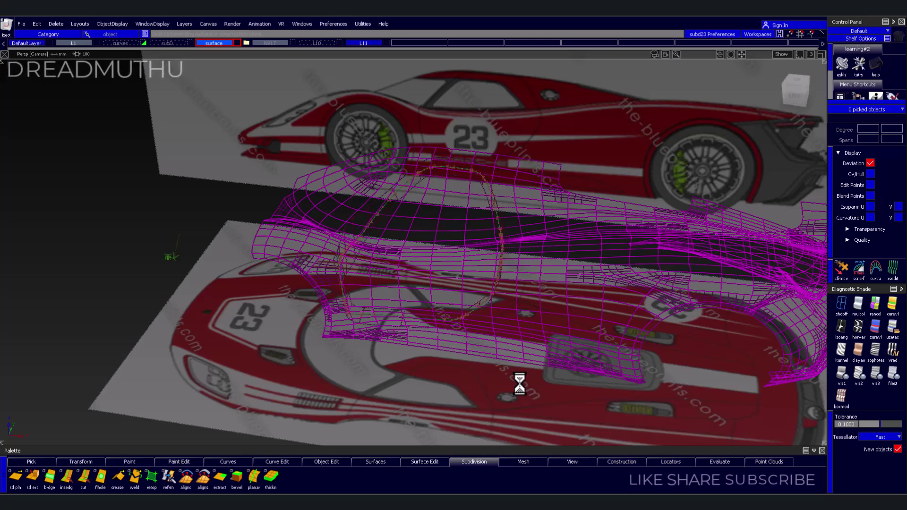
pyautogui.moveTo(467, 377)
pyautogui.keyDown('alt'); pyautogui.keyDown('shift'); pyautogui.mouseDown()
pyautogui.moveTo(480, 257)
pyautogui.moveTo(257, 225)
pyautogui.moveTo(413, 227)
pyautogui.moveTo(529, 285)
pyautogui.moveTo(510, 334)
pyautogui.mouseUp(); pyautogui.keyUp('shift'); pyautogui.keyUp('alt')
pyautogui.moveTo(510, 334)
pyautogui.keyDown('alt'); pyautogui.keyDown('shift'); pyautogui.mouseDown(button='right')
pyautogui.moveTo(506, 308)
pyautogui.moveTo(567, 336)
pyautogui.mouseUp(button='right'); pyautogui.keyUp('shift'); pyautogui.keyUp('alt')
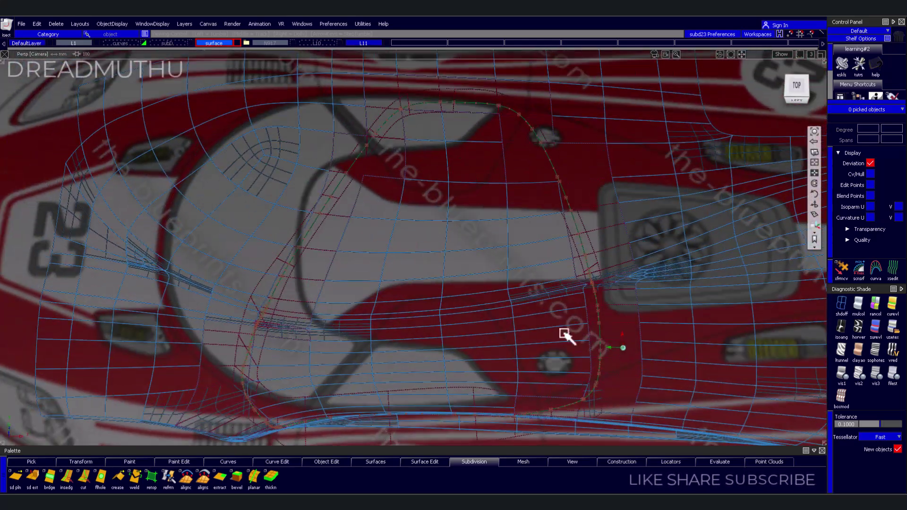
pyautogui.keyDown('alt'); pyautogui.keyDown('shift'); pyautogui.moveTo(567, 336); pyautogui.dragTo(516, 333, button='middle'); pyautogui.keyUp('shift'); pyautogui.keyUp('alt')
pyautogui.keyDown('alt'); pyautogui.keyDown('shift'); pyautogui.moveTo(516, 332); pyautogui.dragTo(476, 324); pyautogui.keyUp('shift'); pyautogui.keyUp('alt')
pyautogui.keyDown('alt'); pyautogui.keyDown('shift'); pyautogui.moveTo(476, 325); pyautogui.dragTo(473, 326, button='right'); pyautogui.keyUp('shift'); pyautogui.keyUp('alt')
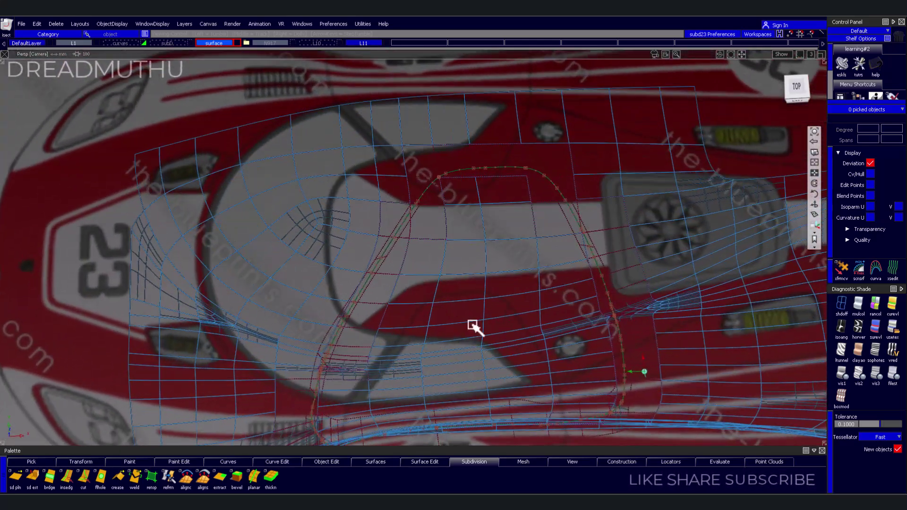
pyautogui.moveTo(401, 294)
pyautogui.keyDown('alt'); pyautogui.keyDown('shift'); pyautogui.mouseDown()
pyautogui.moveTo(427, 222)
pyautogui.moveTo(409, 170)
pyautogui.mouseUp(); pyautogui.keyUp('shift'); pyautogui.keyUp('alt')
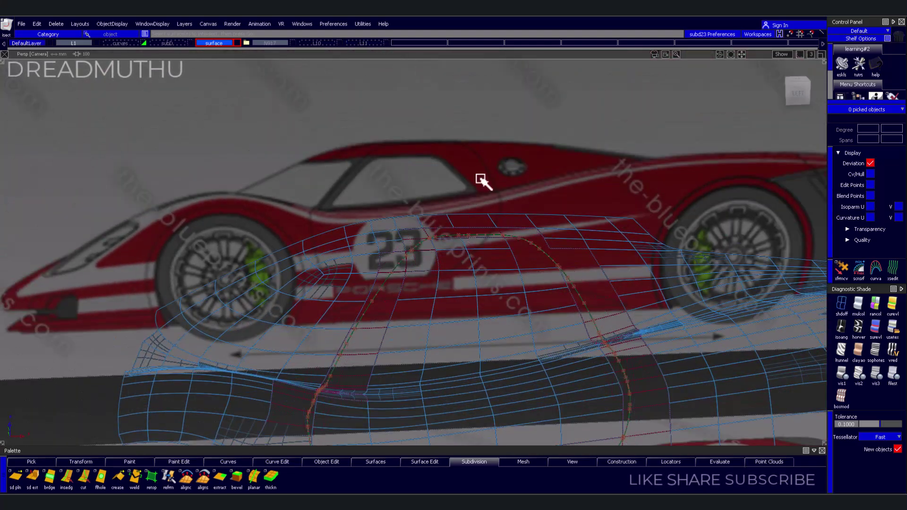
pyautogui.moveTo(482, 180)
pyautogui.keyDown('alt'); pyautogui.keyDown('shift'); pyautogui.mouseDown()
pyautogui.moveTo(450, 186)
pyautogui.moveTo(458, 305)
pyautogui.moveTo(387, 307)
pyautogui.moveTo(336, 231)
pyautogui.moveTo(383, 203)
pyautogui.moveTo(590, 160)
pyautogui.moveTo(534, 188)
pyautogui.moveTo(484, 281)
pyautogui.moveTo(386, 223)
pyautogui.moveTo(416, 202)
pyautogui.mouseUp(); pyautogui.keyUp('shift'); pyautogui.keyUp('alt')
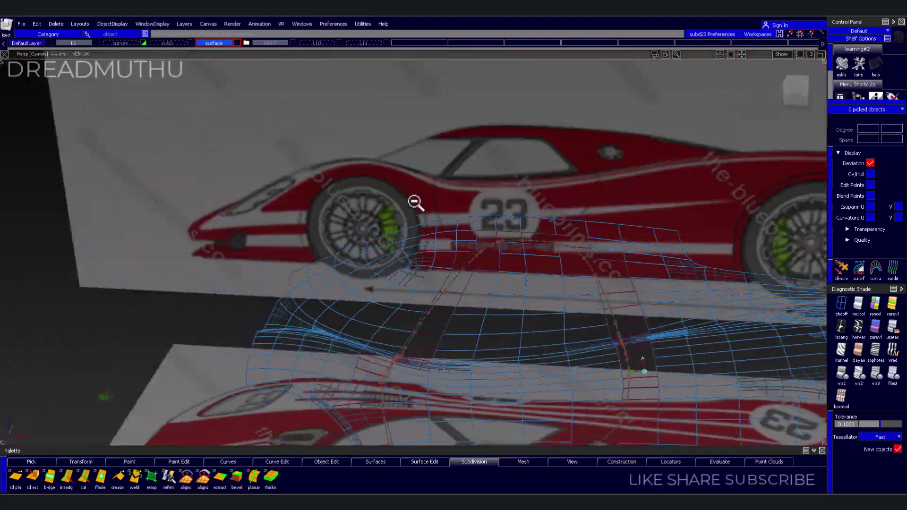
pyautogui.keyDown('alt'); pyautogui.keyDown('shift'); pyautogui.moveTo(416, 202); pyautogui.dragTo(415, 216, button='right'); pyautogui.keyUp('shift'); pyautogui.keyUp('alt')
pyautogui.moveTo(416, 217)
pyautogui.keyDown('alt'); pyautogui.keyDown('shift'); pyautogui.mouseDown()
pyautogui.moveTo(458, 285)
pyautogui.moveTo(443, 235)
pyautogui.moveTo(490, 261)
pyautogui.moveTo(528, 313)
pyautogui.mouseUp(); pyautogui.keyUp('shift'); pyautogui.keyUp('alt')
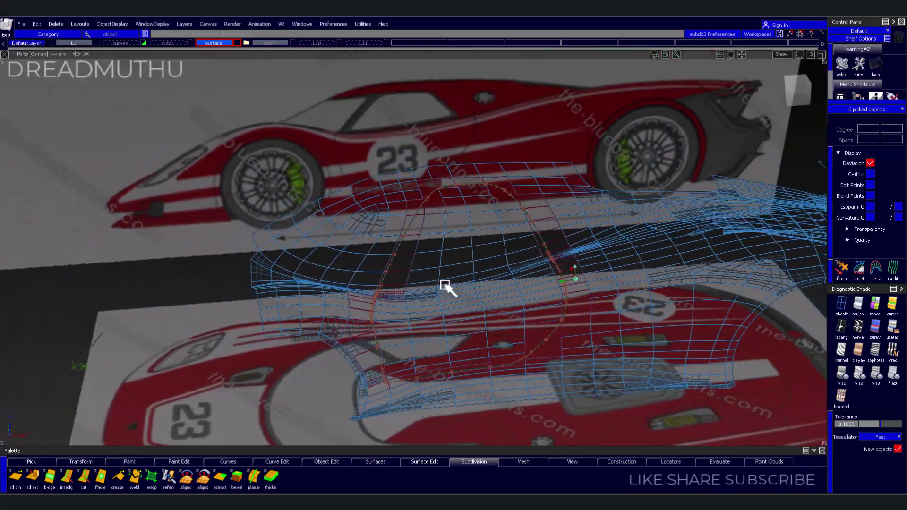
pyautogui.moveTo(445, 286)
pyautogui.keyDown('alt'); pyautogui.keyDown('shift'); pyautogui.mouseDown()
pyautogui.moveTo(459, 320)
pyautogui.moveTo(403, 284)
pyautogui.moveTo(401, 297)
pyautogui.moveTo(425, 276)
pyautogui.moveTo(423, 289)
pyautogui.mouseUp(); pyautogui.keyUp('shift'); pyautogui.keyUp('alt')
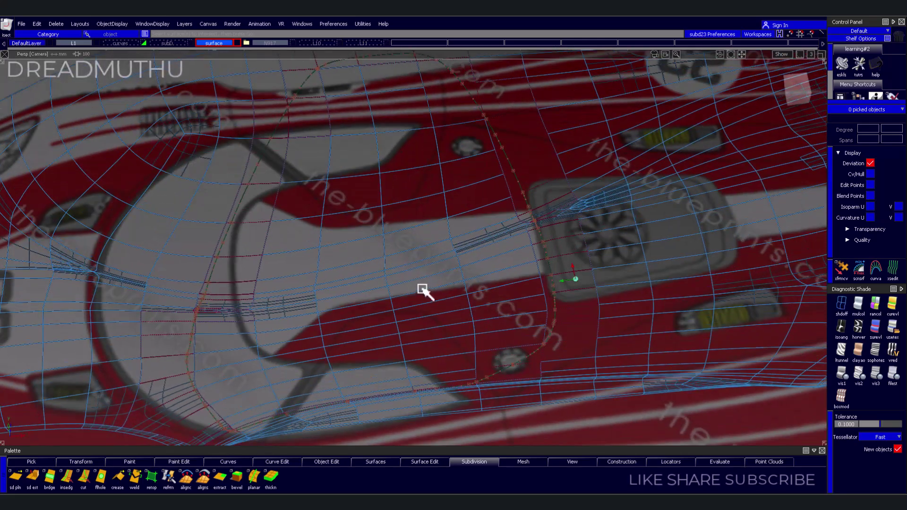
pyautogui.click(794, 92)
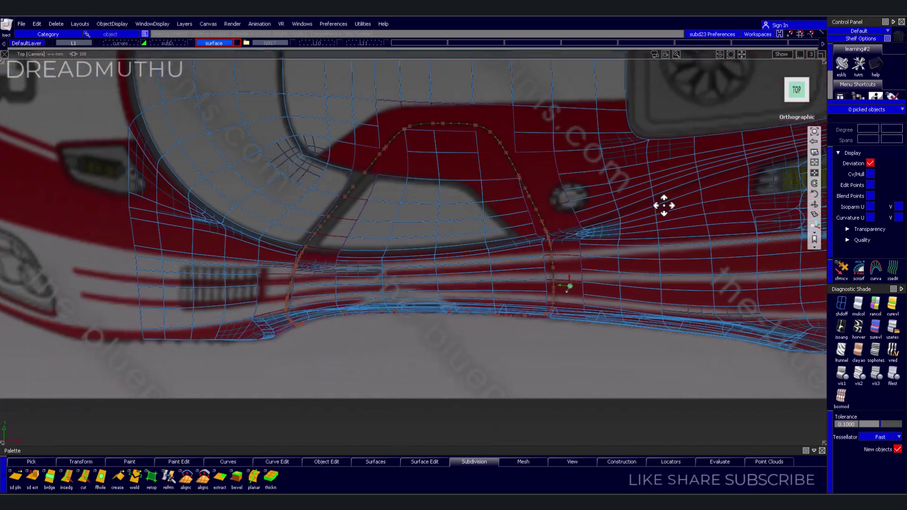
pyautogui.moveTo(662, 205)
pyautogui.keyDown('alt'); pyautogui.keyDown('shift'); pyautogui.mouseDown(button='middle')
pyautogui.moveTo(420, 330)
pyautogui.moveTo(339, 354)
pyautogui.moveTo(463, 310)
pyautogui.moveTo(559, 293)
pyautogui.moveTo(526, 257)
pyautogui.moveTo(490, 293)
pyautogui.moveTo(517, 294)
pyautogui.moveTo(472, 277)
pyautogui.moveTo(551, 273)
pyautogui.moveTo(485, 279)
pyautogui.mouseUp(button='middle'); pyautogui.keyUp('shift'); pyautogui.keyUp('alt')
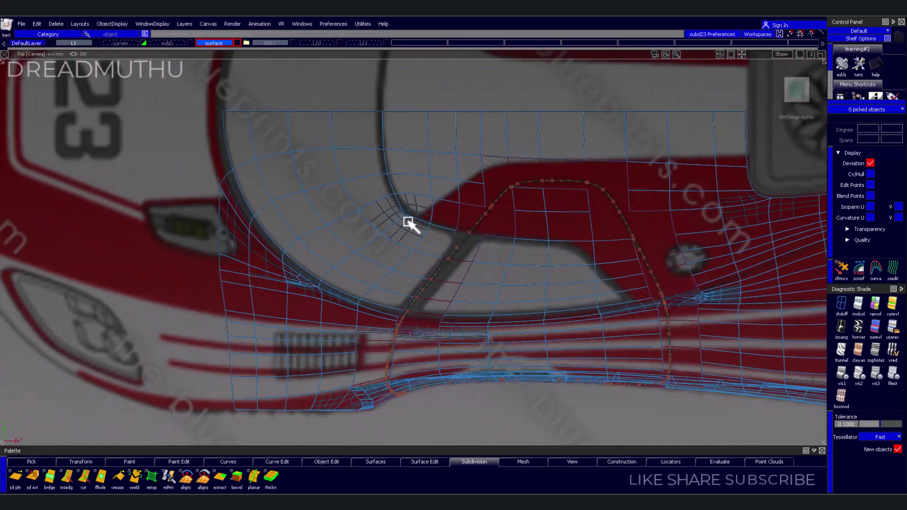
pyautogui.moveTo(396, 224)
pyautogui.keyDown('alt'); pyautogui.keyDown('shift'); pyautogui.mouseDown(button='right')
pyautogui.moveTo(398, 207)
pyautogui.moveTo(439, 269)
pyautogui.moveTo(424, 274)
pyautogui.moveTo(435, 284)
pyautogui.mouseUp(button='right'); pyautogui.keyUp('shift'); pyautogui.keyUp('alt')
pyautogui.moveTo(435, 283)
pyautogui.keyDown('alt'); pyautogui.keyDown('shift'); pyautogui.mouseDown(button='middle')
pyautogui.moveTo(229, 211)
pyautogui.moveTo(215, 243)
pyautogui.moveTo(370, 257)
pyautogui.moveTo(302, 266)
pyautogui.mouseUp(button='middle'); pyautogui.keyUp('shift'); pyautogui.keyUp('alt')
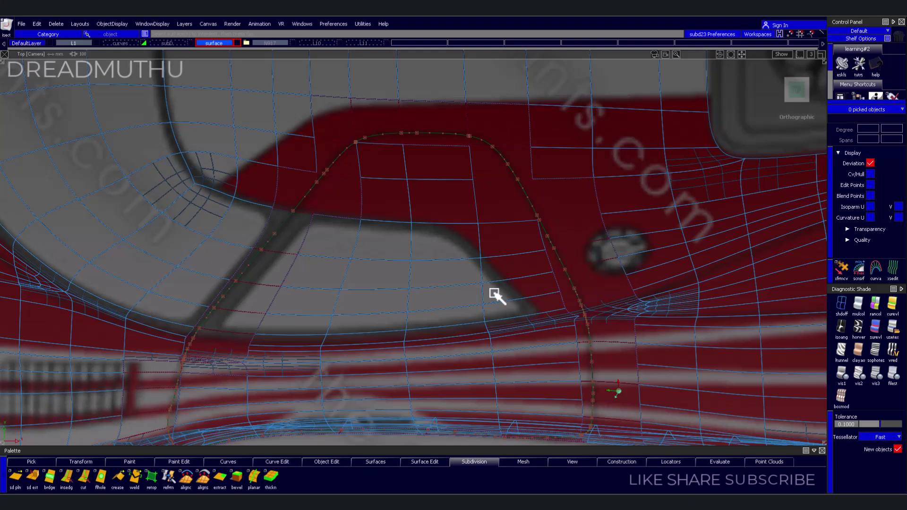
pyautogui.keyDown('alt'); pyautogui.keyDown('shift'); pyautogui.moveTo(521, 301); pyautogui.dragTo(611, 308, button='right'); pyautogui.keyUp('shift'); pyautogui.keyUp('alt')
pyautogui.keyDown('alt'); pyautogui.keyDown('shift'); pyautogui.moveTo(612, 307); pyautogui.dragTo(260, 334, button='middle'); pyautogui.keyUp('shift'); pyautogui.keyUp('alt')
pyautogui.keyDown('alt'); pyautogui.keyDown('shift'); pyautogui.moveTo(260, 334); pyautogui.dragTo(479, 331, button='right'); pyautogui.keyUp('shift'); pyautogui.keyUp('alt')
pyautogui.keyDown('alt'); pyautogui.keyDown('shift'); pyautogui.moveTo(478, 331); pyautogui.dragTo(518, 321, button='middle'); pyautogui.keyUp('shift'); pyautogui.keyUp('alt')
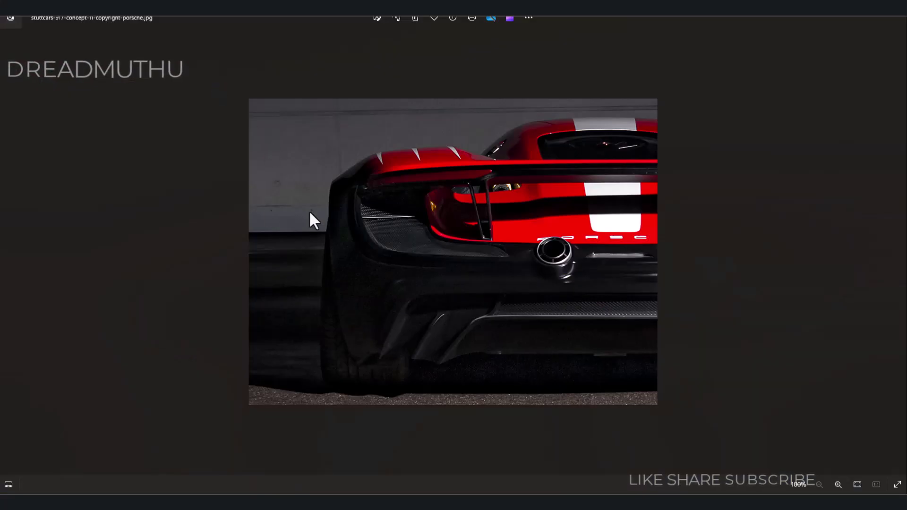
# Flip back through the Porsche reference photos to the top-view image of the white car
pyautogui.click(893, 250)
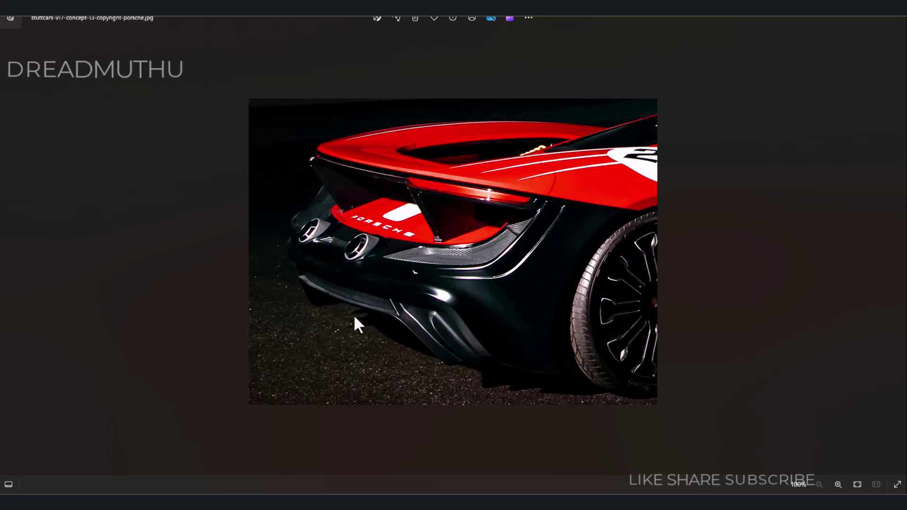
pyautogui.click(9, 252)
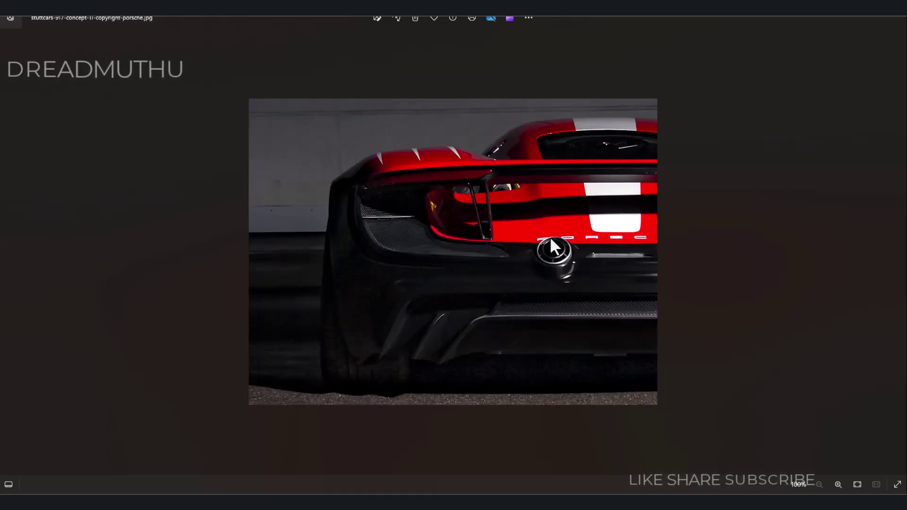
pyautogui.click(7, 251)
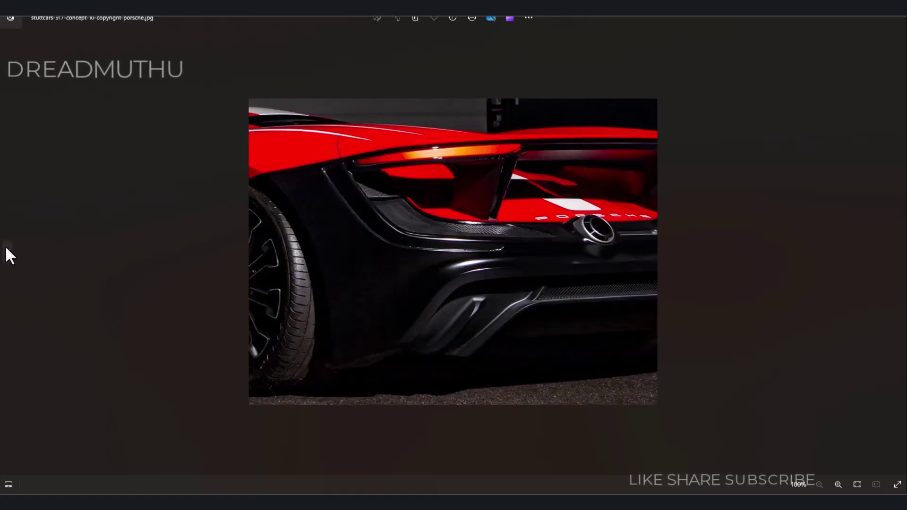
pyautogui.click(7, 250)
pyautogui.click(7, 253)
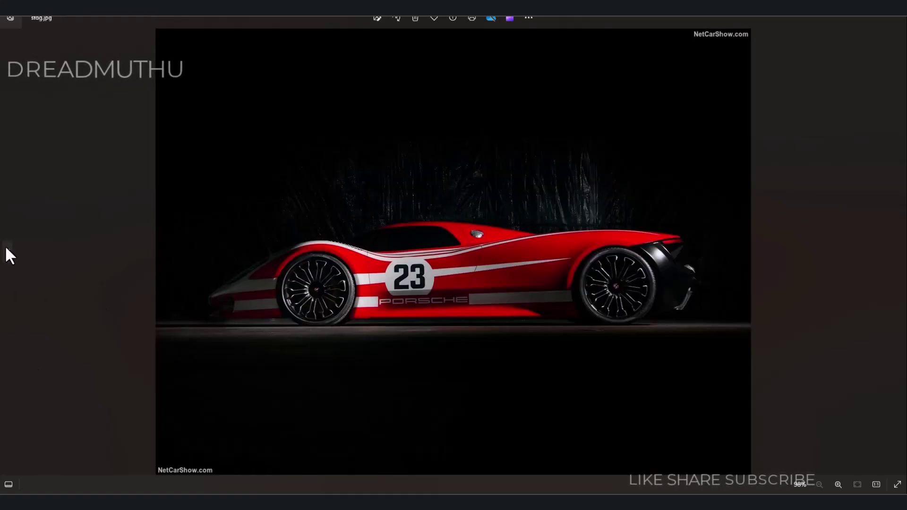
pyautogui.click(7, 253)
pyautogui.click(6, 249)
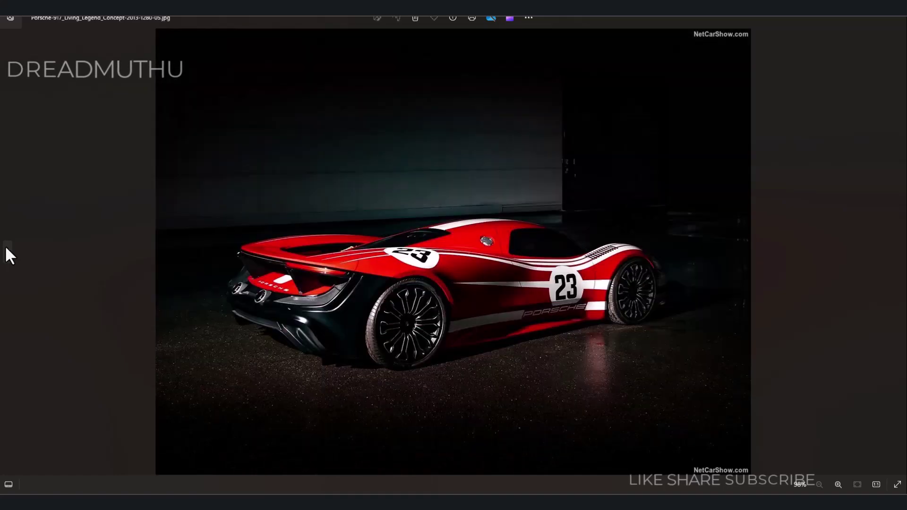
pyautogui.click(7, 249)
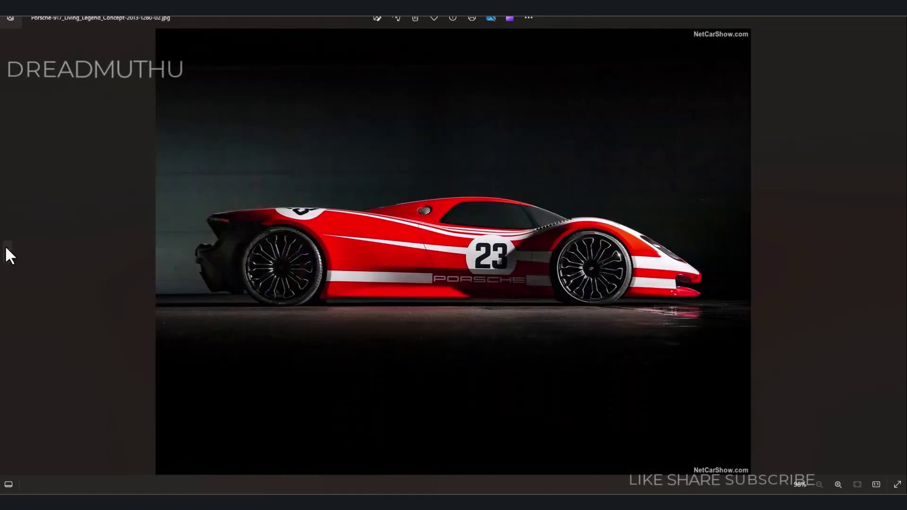
pyautogui.click(6, 249)
pyautogui.click(6, 249)
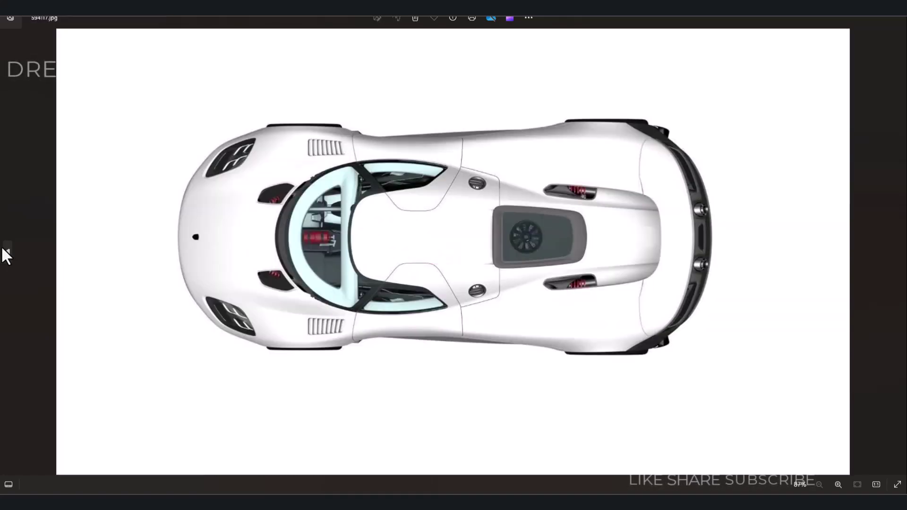
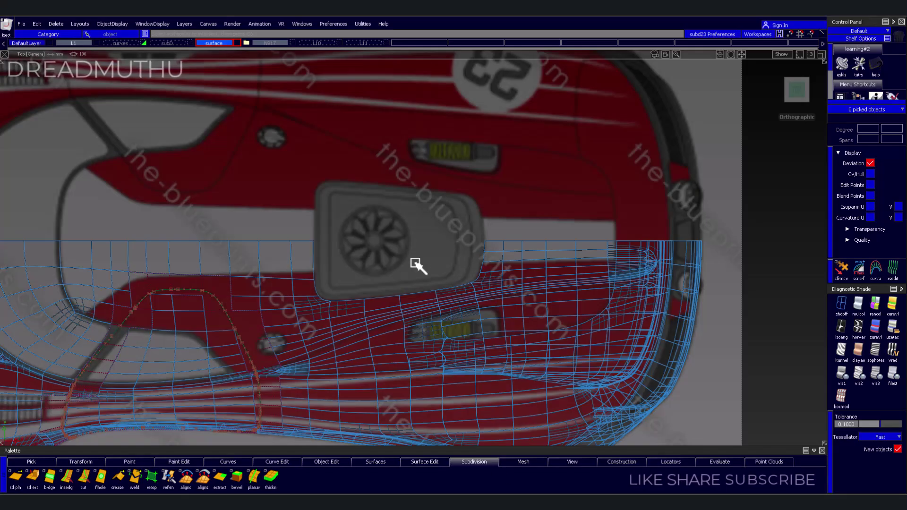
# Pan, tumble and zoom the Persp view to inspect the canopy mesh and flange curve from several angles
pyautogui.scroll(5, 545, 274)
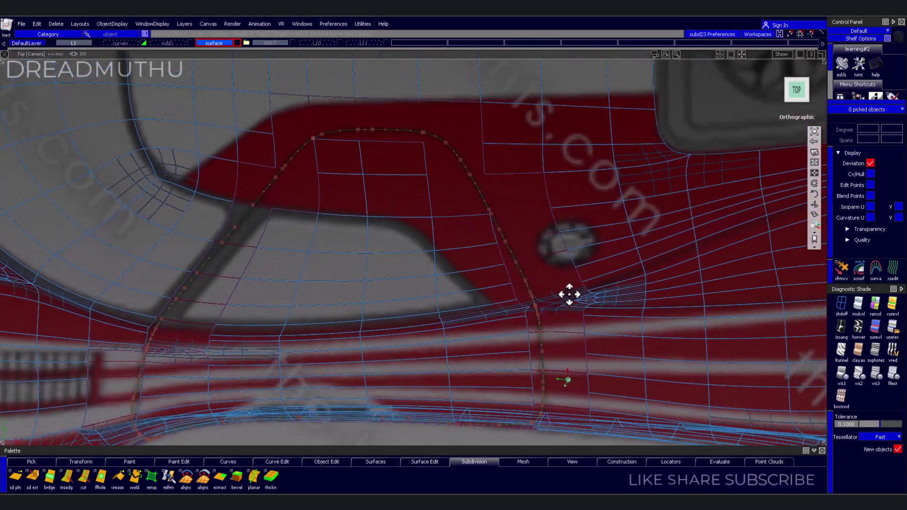
pyautogui.keyDown('alt'); pyautogui.keyDown('shift'); pyautogui.moveTo(569, 295); pyautogui.dragTo(469, 348, button='middle'); pyautogui.keyUp('shift'); pyautogui.keyUp('alt')
pyautogui.keyDown('alt'); pyautogui.keyDown('shift'); pyautogui.moveTo(569, 295); pyautogui.dragTo(575, 264); pyautogui.keyUp('shift'); pyautogui.keyUp('alt')
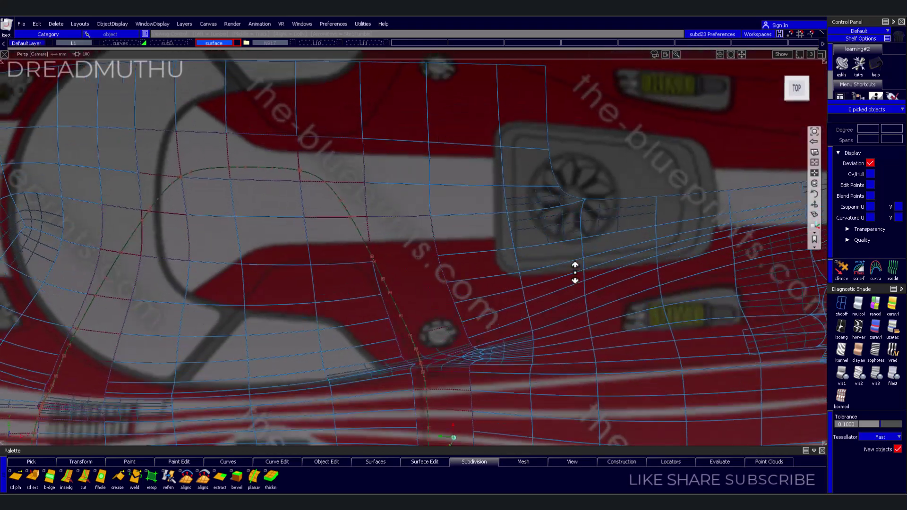
pyautogui.keyDown('alt'); pyautogui.keyDown('shift'); pyautogui.moveTo(575, 263); pyautogui.dragTo(574, 258, button='right'); pyautogui.keyUp('shift'); pyautogui.keyUp('alt')
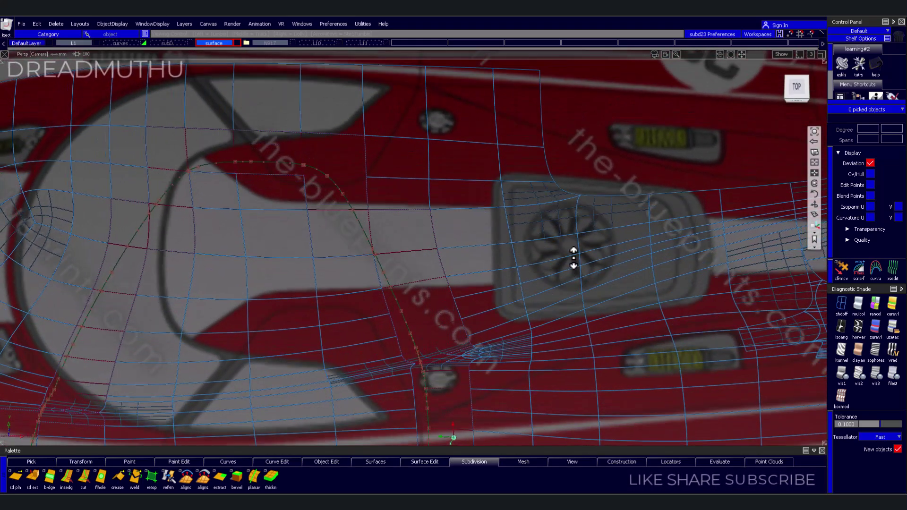
pyautogui.keyDown('alt'); pyautogui.keyDown('shift'); pyautogui.moveTo(523, 124); pyautogui.dragTo(551, 140, button='right'); pyautogui.keyUp('shift'); pyautogui.keyUp('alt')
pyautogui.keyDown('alt'); pyautogui.keyDown('shift'); pyautogui.moveTo(551, 140); pyautogui.dragTo(505, 184); pyautogui.keyUp('shift'); pyautogui.keyUp('alt')
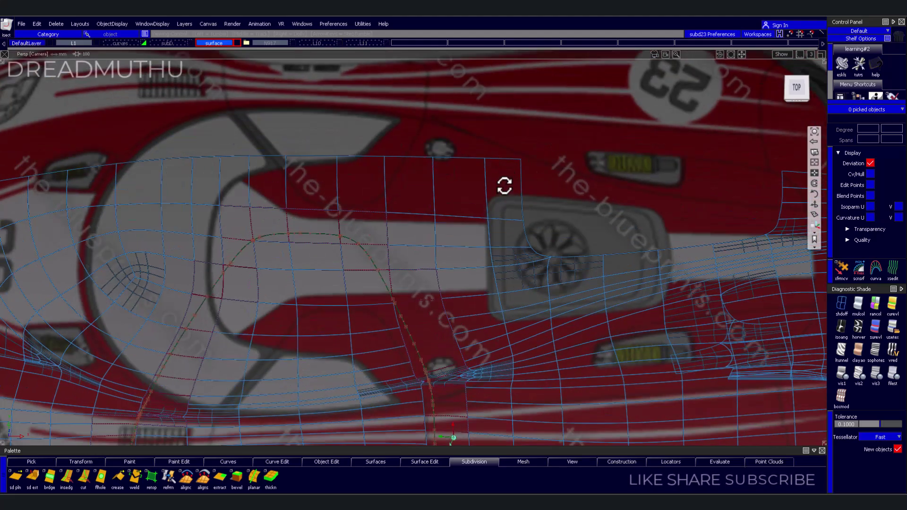
pyautogui.keyDown('alt'); pyautogui.keyDown('shift'); pyautogui.moveTo(482, 182); pyautogui.dragTo(613, 276, button='right'); pyautogui.keyUp('shift'); pyautogui.keyUp('alt')
pyautogui.moveTo(523, 263)
pyautogui.keyDown('alt'); pyautogui.keyDown('shift'); pyautogui.mouseDown()
pyautogui.moveTo(533, 284)
pyautogui.moveTo(534, 276)
pyautogui.moveTo(529, 286)
pyautogui.mouseUp(); pyautogui.keyUp('shift'); pyautogui.keyUp('alt')
pyautogui.keyDown('alt'); pyautogui.keyDown('shift'); pyautogui.moveTo(529, 286); pyautogui.dragTo(523, 255, button='right'); pyautogui.keyUp('shift'); pyautogui.keyUp('alt')
pyautogui.moveTo(523, 255)
pyautogui.keyDown('alt'); pyautogui.keyDown('shift'); pyautogui.mouseDown(button='middle')
pyautogui.moveTo(551, 325)
pyautogui.moveTo(561, 401)
pyautogui.mouseUp(button='middle'); pyautogui.keyUp('shift'); pyautogui.keyUp('alt')
pyautogui.moveTo(494, 302)
pyautogui.keyDown('alt'); pyautogui.keyDown('shift'); pyautogui.mouseDown(button='right')
pyautogui.moveTo(463, 318)
pyautogui.moveTo(560, 267)
pyautogui.mouseUp(button='right'); pyautogui.keyUp('shift'); pyautogui.keyUp('alt')
pyautogui.keyDown('alt'); pyautogui.keyDown('shift'); pyautogui.moveTo(560, 267); pyautogui.dragTo(490, 296); pyautogui.keyUp('shift'); pyautogui.keyUp('alt')
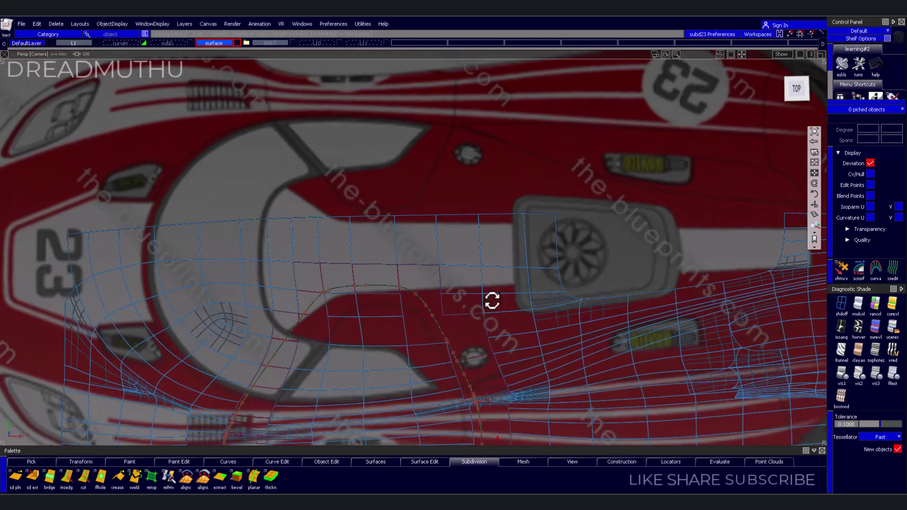
pyautogui.moveTo(490, 299)
pyautogui.keyDown('alt'); pyautogui.keyDown('shift'); pyautogui.mouseDown(button='middle')
pyautogui.moveTo(500, 339)
pyautogui.moveTo(457, 247)
pyautogui.mouseUp(button='middle'); pyautogui.keyUp('shift'); pyautogui.keyUp('alt')
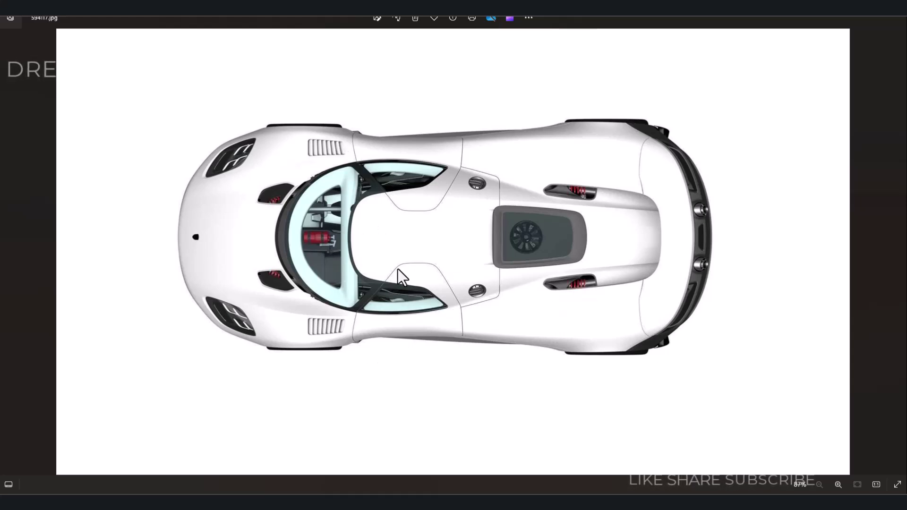
# Zoom the top-view car photo from 87% to 177% over the cockpit and canopy frame
pyautogui.scroll(2, 415, 265)
pyautogui.scroll(2, 360, 290)
pyautogui.scroll(1, 375, 307)
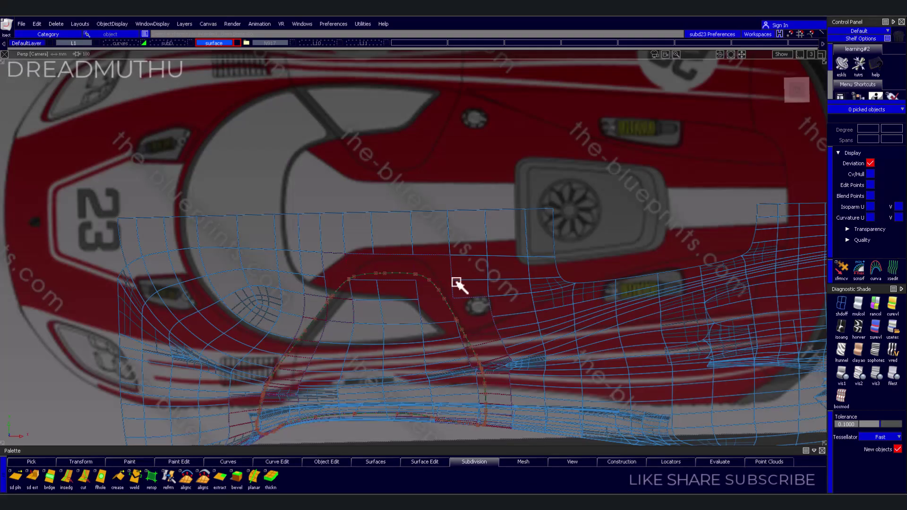
pyautogui.scroll(-5, 457, 284)
pyautogui.moveTo(414, 296)
pyautogui.keyDown('alt'); pyautogui.keyDown('shift'); pyautogui.mouseDown()
pyautogui.moveTo(445, 310)
pyautogui.moveTo(466, 283)
pyautogui.moveTo(399, 270)
pyautogui.moveTo(452, 344)
pyautogui.mouseUp(); pyautogui.keyUp('shift'); pyautogui.keyUp('alt')
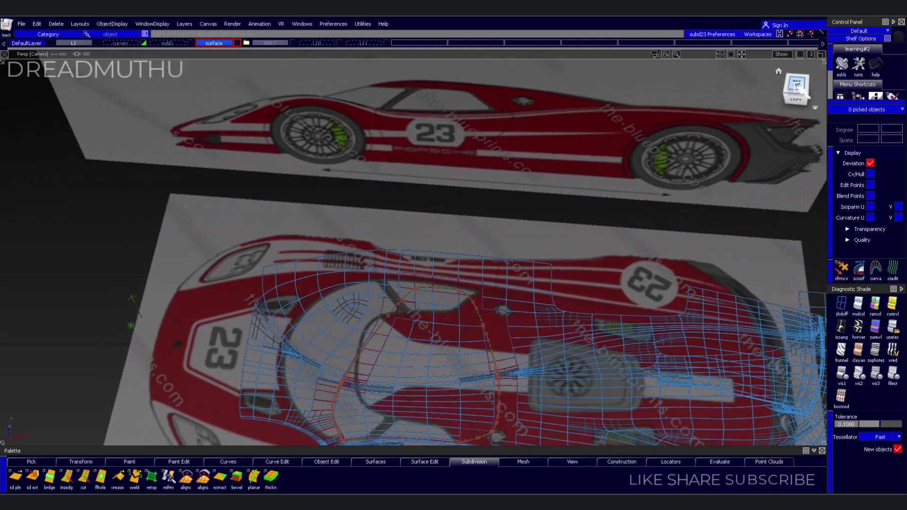
pyautogui.keyDown('alt'); pyautogui.keyDown('shift'); pyautogui.moveTo(541, 324); pyautogui.dragTo(633, 284); pyautogui.keyUp('shift'); pyautogui.keyUp('alt')
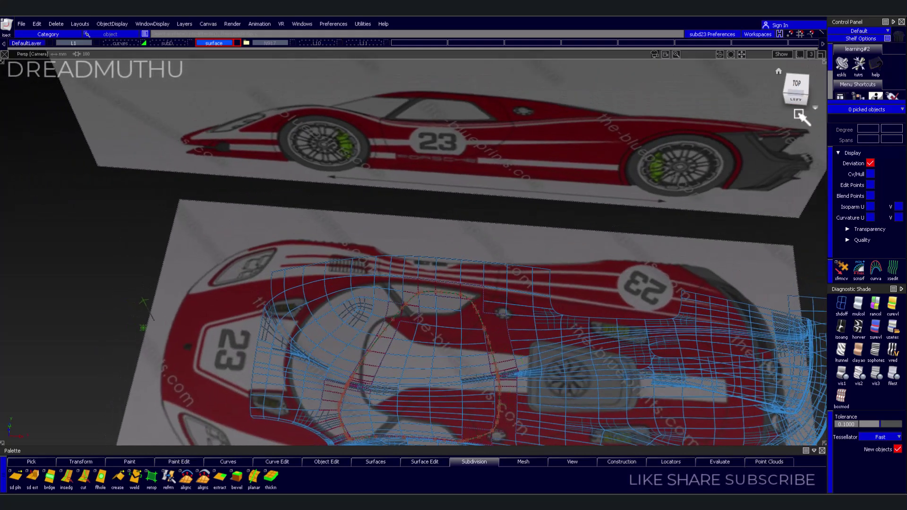
pyautogui.click(800, 110)
pyautogui.moveTo(560, 304)
pyautogui.keyDown('alt'); pyautogui.keyDown('shift'); pyautogui.mouseDown(button='right')
pyautogui.moveTo(547, 274)
pyautogui.moveTo(518, 251)
pyautogui.mouseUp(button='right'); pyautogui.keyUp('shift'); pyautogui.keyUp('alt')
pyautogui.keyDown('alt'); pyautogui.keyDown('shift'); pyautogui.moveTo(518, 251); pyautogui.dragTo(571, 250, button='middle'); pyautogui.keyUp('shift'); pyautogui.keyUp('alt')
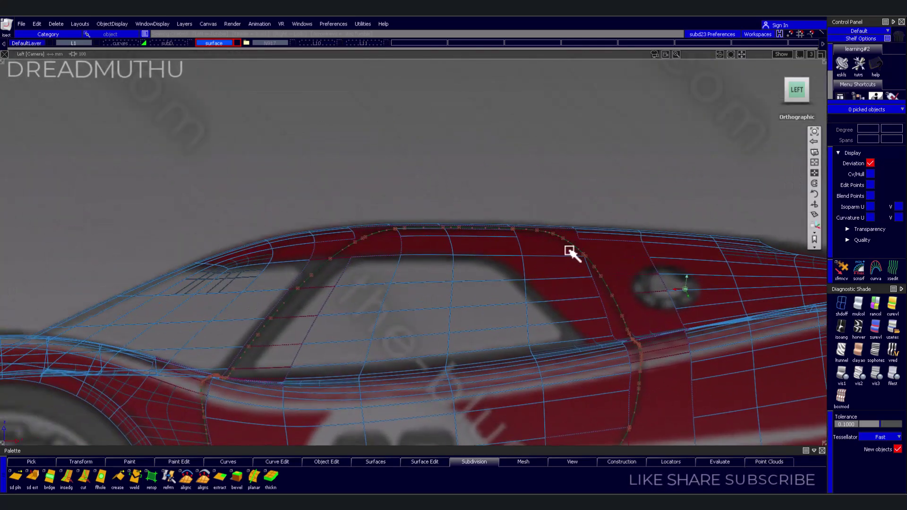
pyautogui.moveTo(492, 246)
pyautogui.keyDown('alt'); pyautogui.keyDown('shift'); pyautogui.mouseDown()
pyautogui.moveTo(466, 274)
pyautogui.moveTo(472, 322)
pyautogui.moveTo(460, 241)
pyautogui.moveTo(494, 251)
pyautogui.mouseUp(); pyautogui.keyUp('shift'); pyautogui.keyUp('alt')
pyautogui.click(796, 85)
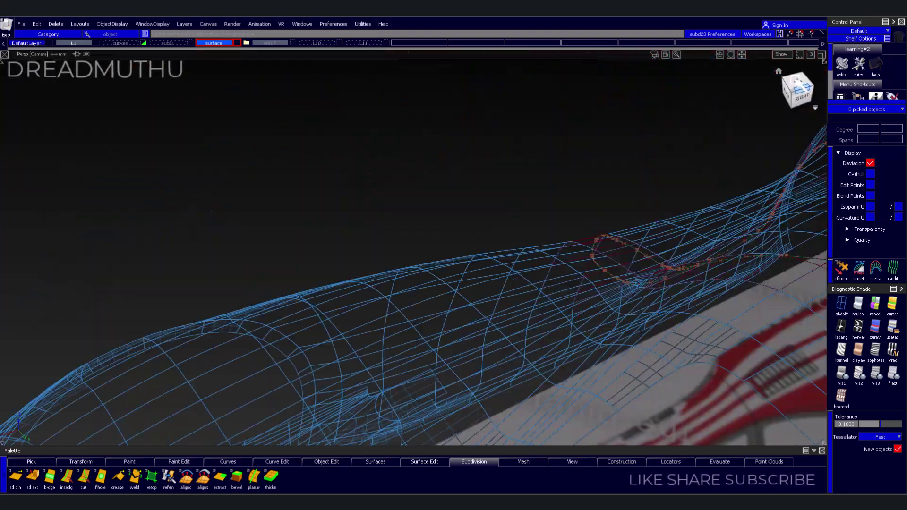
pyautogui.click(797, 81)
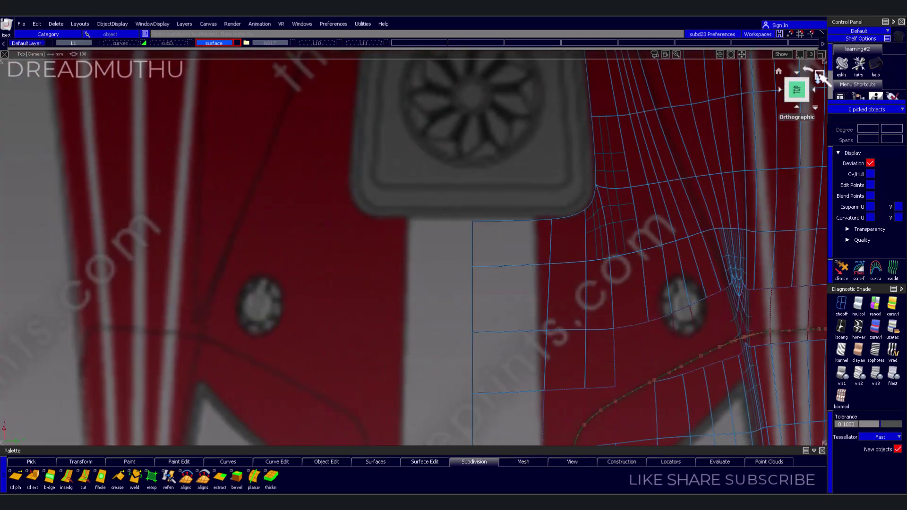
pyautogui.click(797, 90)
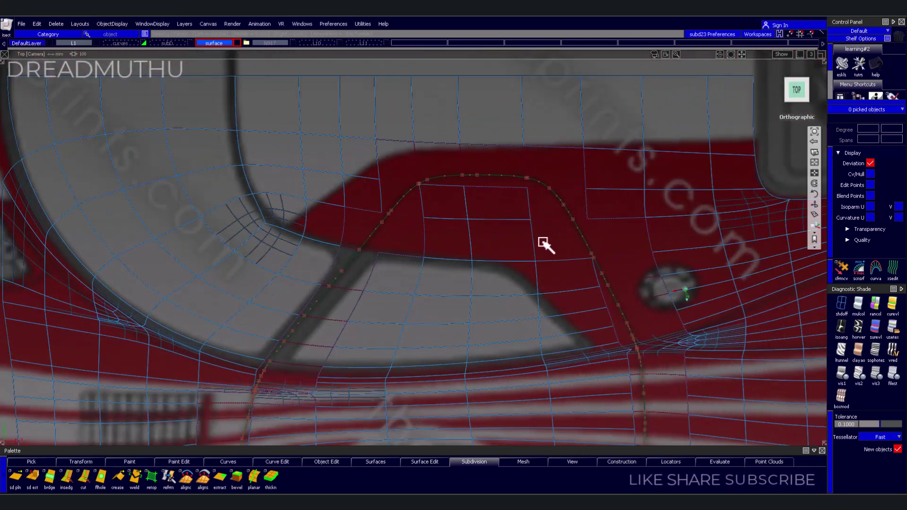
pyautogui.scroll(-2, 581, 238)
pyautogui.scroll(-3, 622, 262)
pyautogui.scroll(-3, 614, 310)
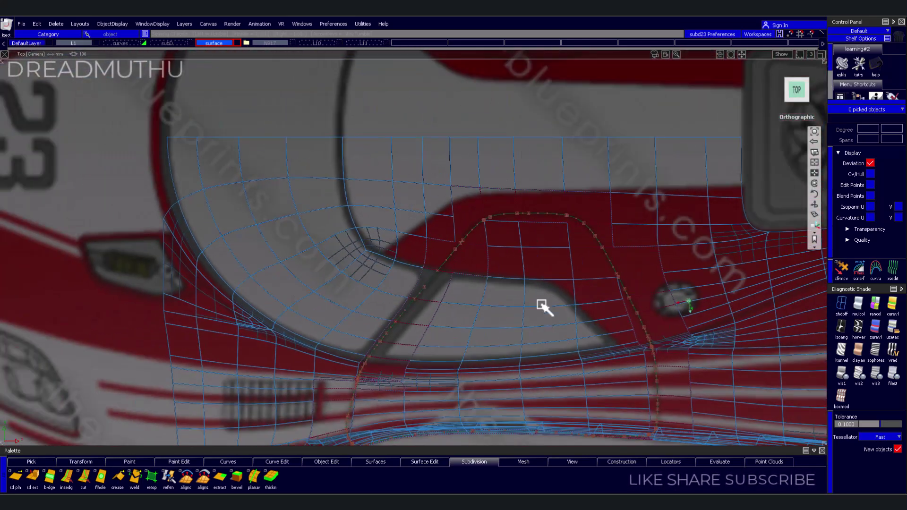
pyautogui.scroll(-2, 543, 307)
pyautogui.scroll(2, 567, 326)
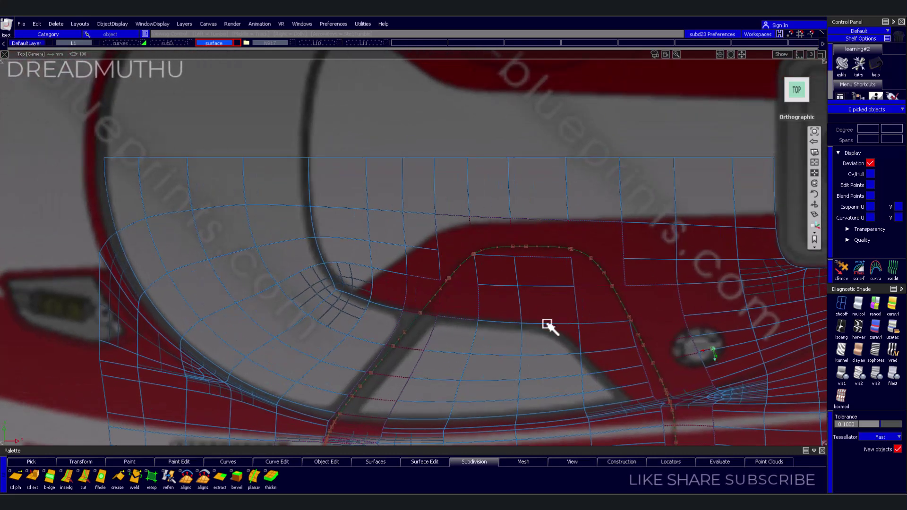
pyautogui.scroll(2, 479, 325)
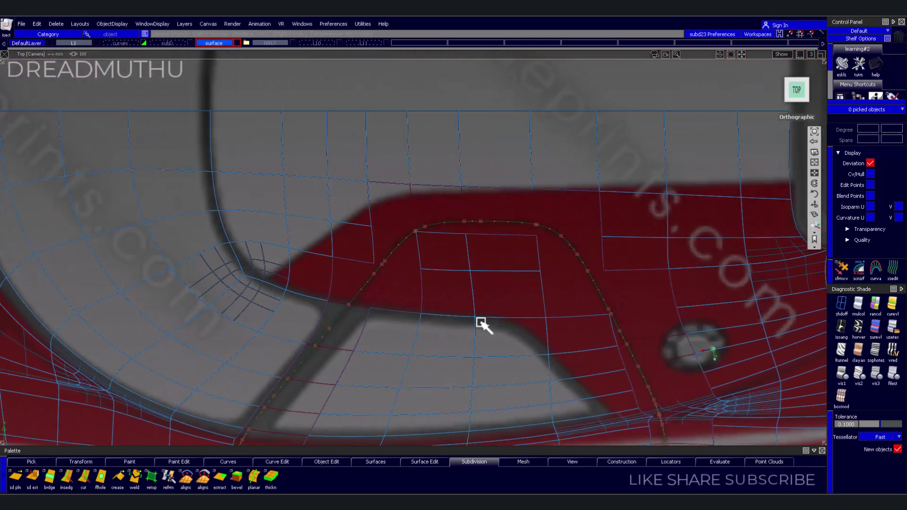
pyautogui.keyDown('alt'); pyautogui.keyDown('shift'); pyautogui.moveTo(486, 324); pyautogui.dragTo(630, 344, button='middle'); pyautogui.keyUp('shift'); pyautogui.keyUp('alt')
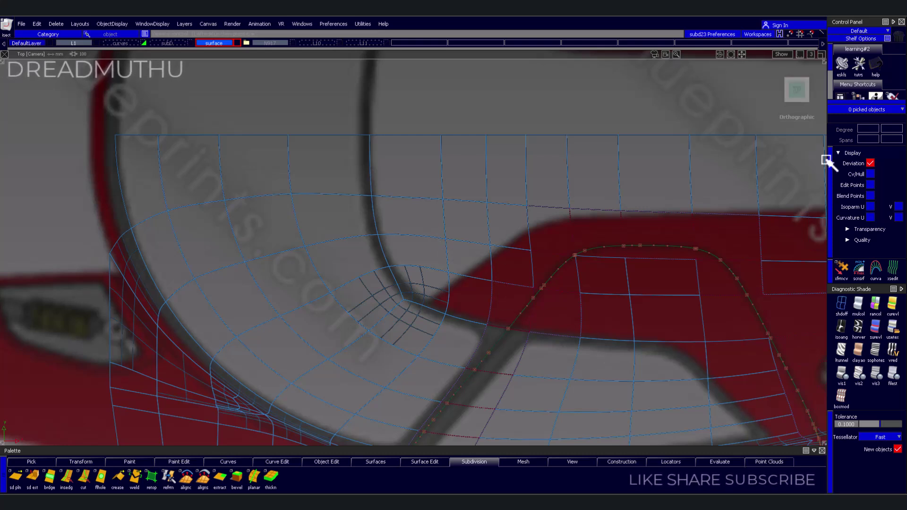
# Place a new subdivision plane at the canopy's front corner with sd pln
pyautogui.doubleClick(14, 473)
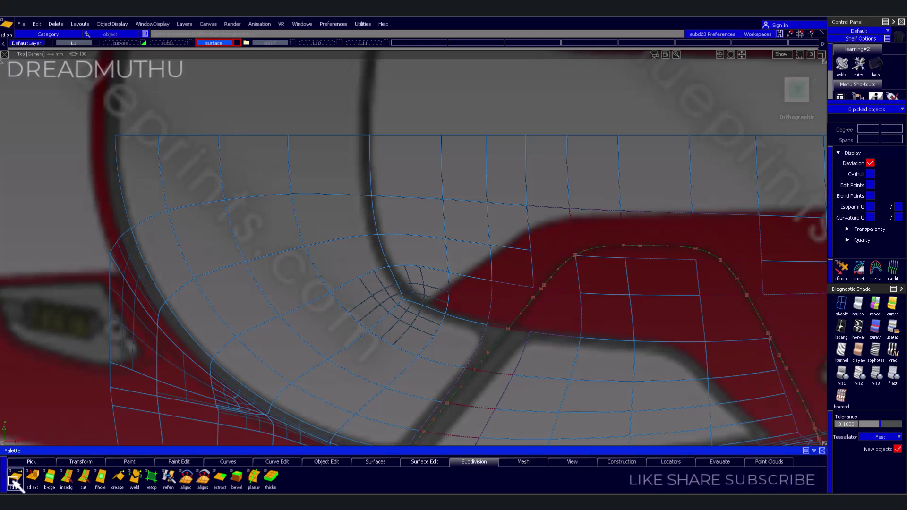
pyautogui.click(402, 217)
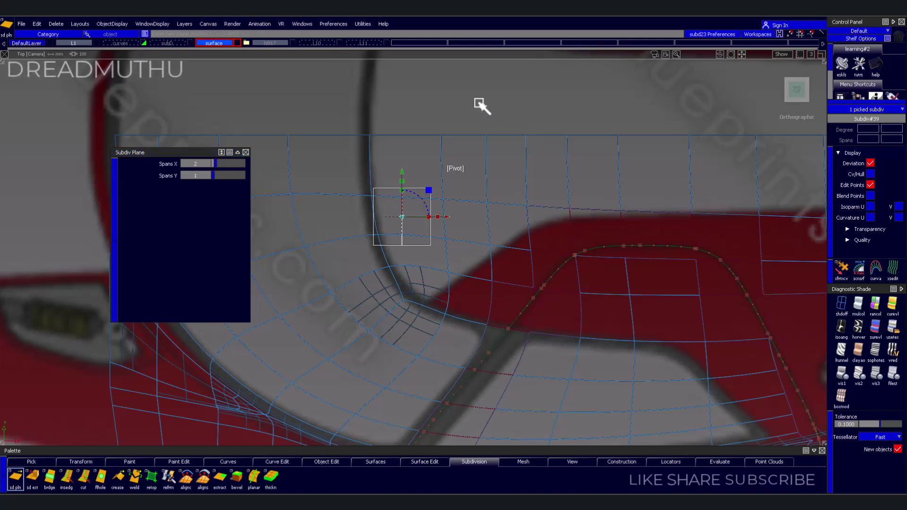
pyautogui.click(786, 94)
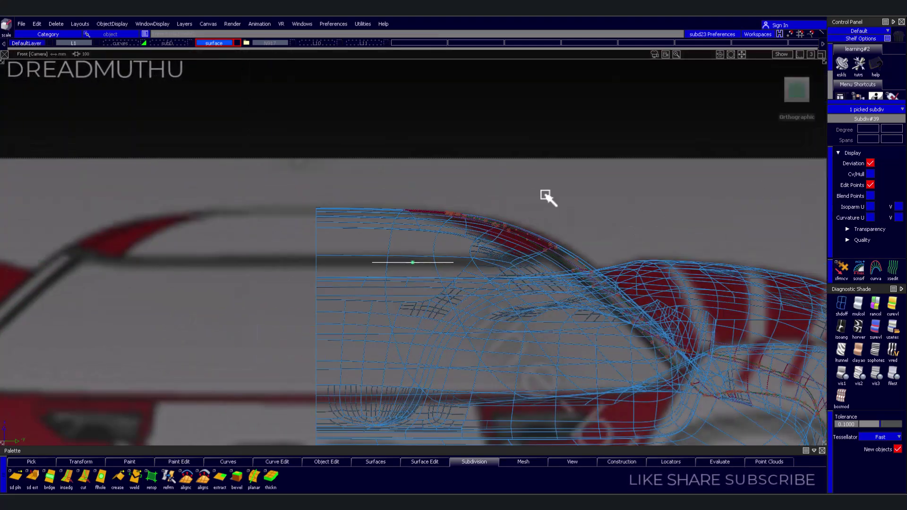
pyautogui.moveTo(670, 205)
pyautogui.keyDown('alt'); pyautogui.keyDown('shift'); pyautogui.mouseDown()
pyautogui.moveTo(684, 229)
pyautogui.moveTo(494, 255)
pyautogui.mouseUp(); pyautogui.keyUp('shift'); pyautogui.keyUp('alt')
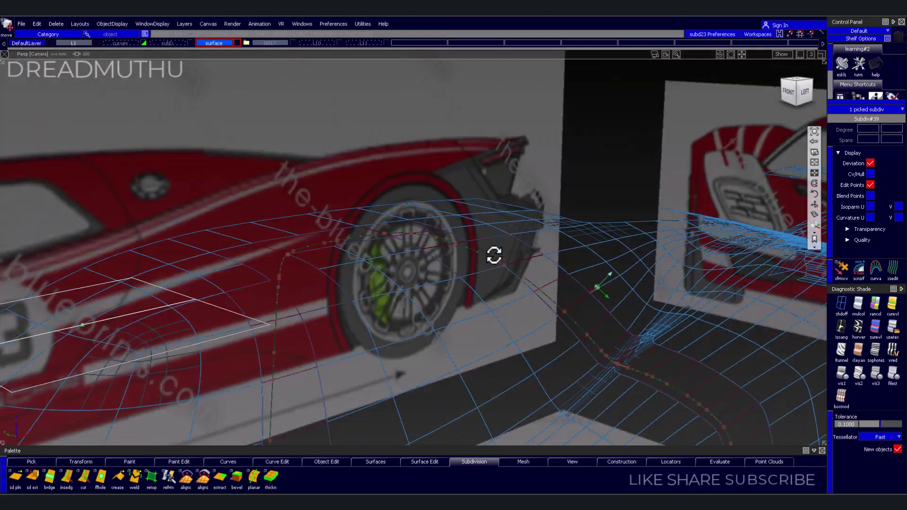
pyautogui.click(797, 82)
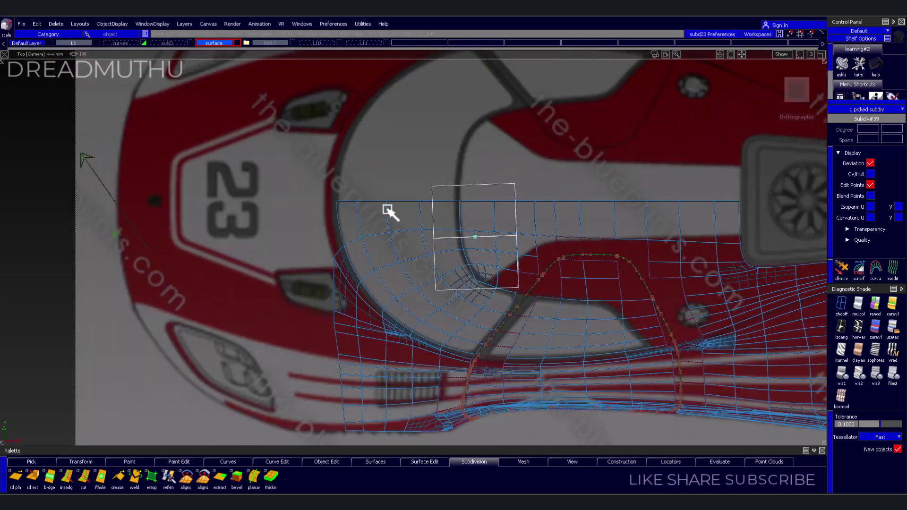
# Assign the new plane to layer L11, then make the surface layer active again
pyautogui.click(371, 43)
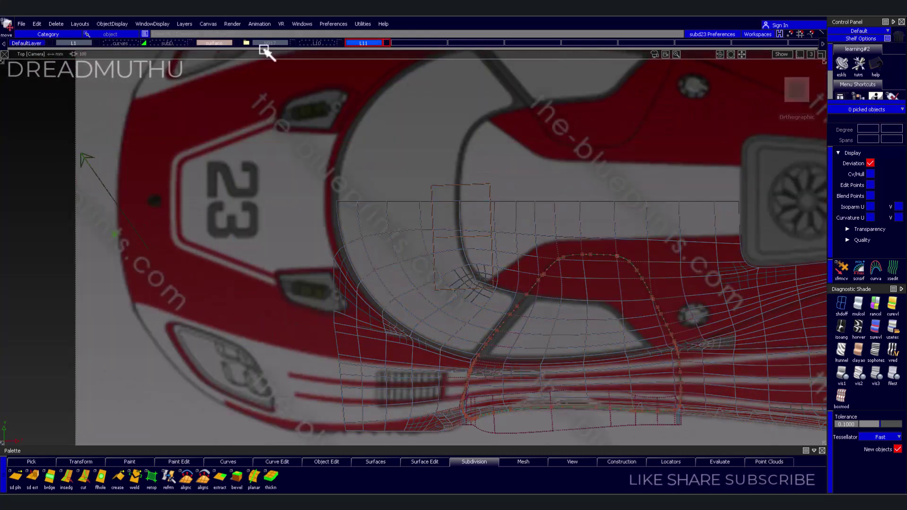
pyautogui.rightClick(364, 43)
pyautogui.click(370, 63)
pyautogui.click(235, 43)
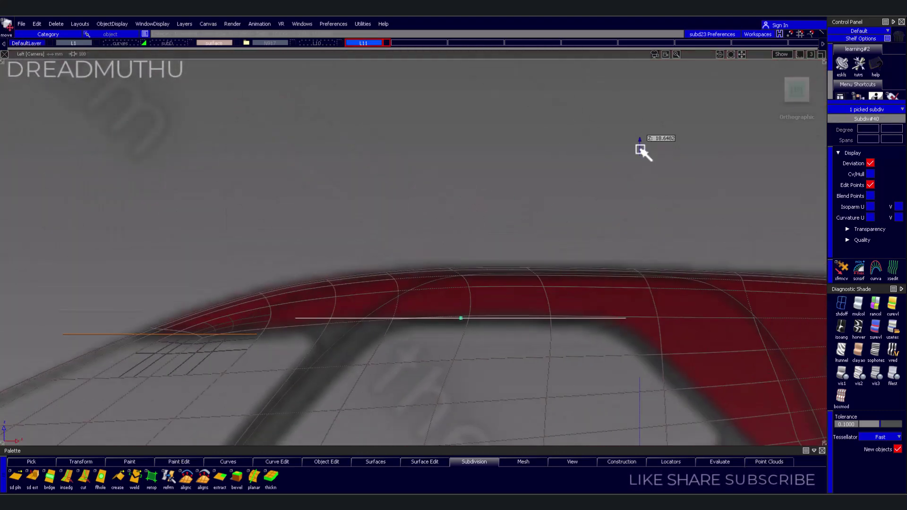
# Tilt the plane along the roof edge, move it down and rotate it into a diamond orientation
pyautogui.moveTo(640, 151)
pyautogui.keyDown('alt'); pyautogui.keyDown('shift'); pyautogui.mouseDown(button='right')
pyautogui.moveTo(706, 145)
pyautogui.moveTo(613, 154)
pyautogui.mouseUp(button='right'); pyautogui.keyUp('shift'); pyautogui.keyUp('alt')
pyautogui.moveTo(613, 154); pyautogui.dragTo(560, 250)
pyautogui.keyDown('alt'); pyautogui.keyDown('shift'); pyautogui.moveTo(560, 251); pyautogui.dragTo(574, 160, button='right'); pyautogui.keyUp('shift'); pyautogui.keyUp('alt')
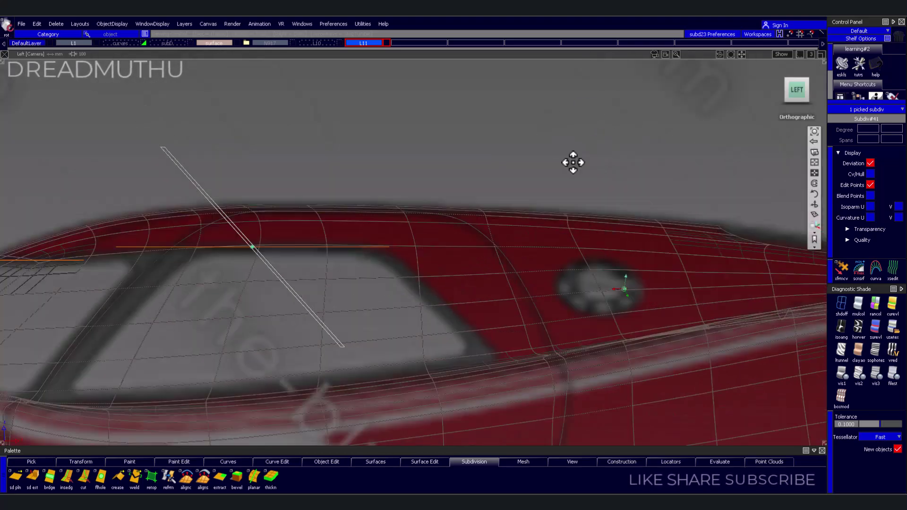
pyautogui.moveTo(573, 160); pyautogui.dragTo(623, 117)
pyautogui.keyDown('alt'); pyautogui.keyDown('shift'); pyautogui.moveTo(624, 117); pyautogui.dragTo(603, 126, button='right'); pyautogui.keyUp('shift'); pyautogui.keyUp('alt')
pyautogui.moveTo(603, 126); pyautogui.dragTo(614, 97)
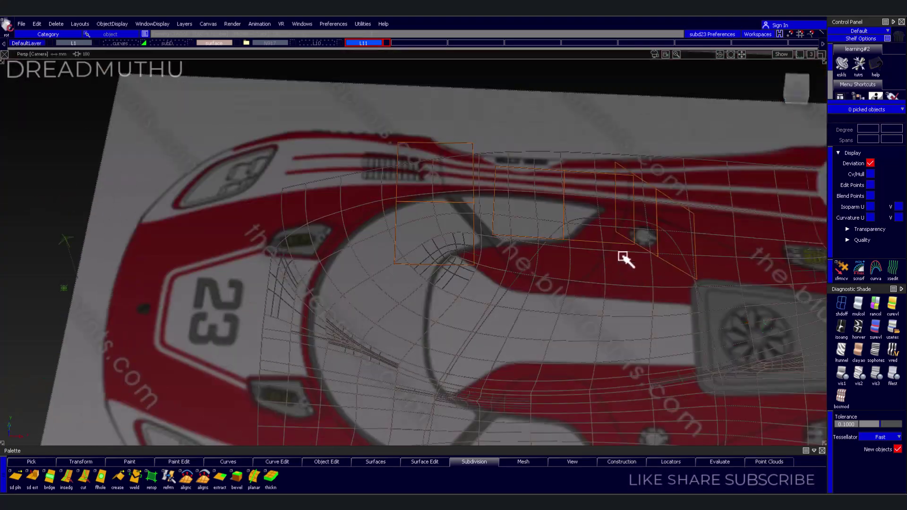
pyautogui.click(624, 258)
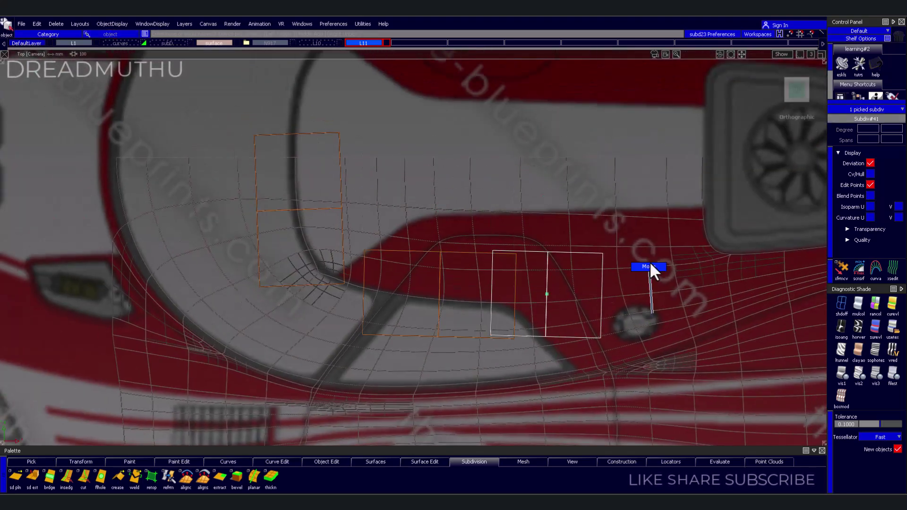
pyautogui.moveTo(652, 269); pyautogui.dragTo(663, 281, button='right')
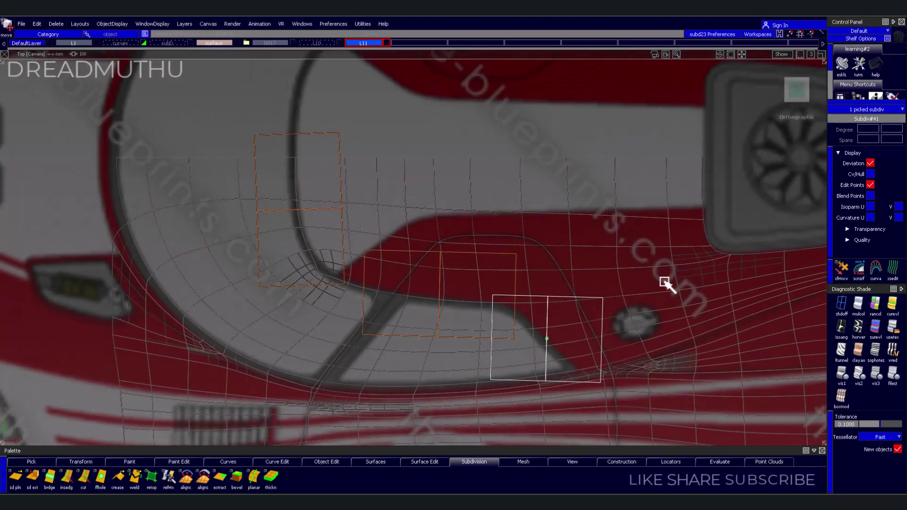
pyautogui.moveTo(695, 249); pyautogui.dragTo(658, 330)
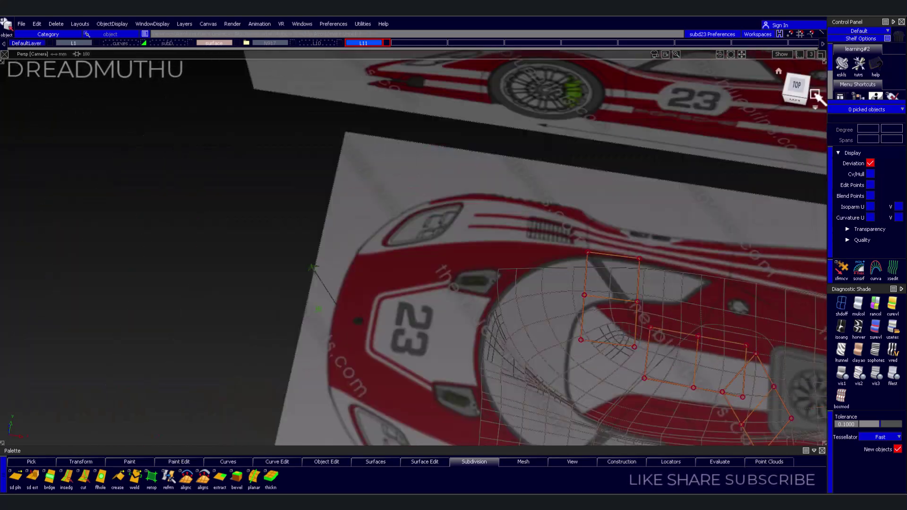
# In the top view, pick four control vertices of the new patch
pyautogui.click(809, 87)
pyautogui.keyDown('alt'); pyautogui.keyDown('shift'); pyautogui.moveTo(286, 165); pyautogui.dragTo(149, 99, button='middle'); pyautogui.keyUp('shift'); pyautogui.keyUp('alt')
pyautogui.moveTo(474, 274); pyautogui.dragTo(530, 278, button='right')
pyautogui.moveTo(501, 336); pyautogui.dragTo(502, 336)
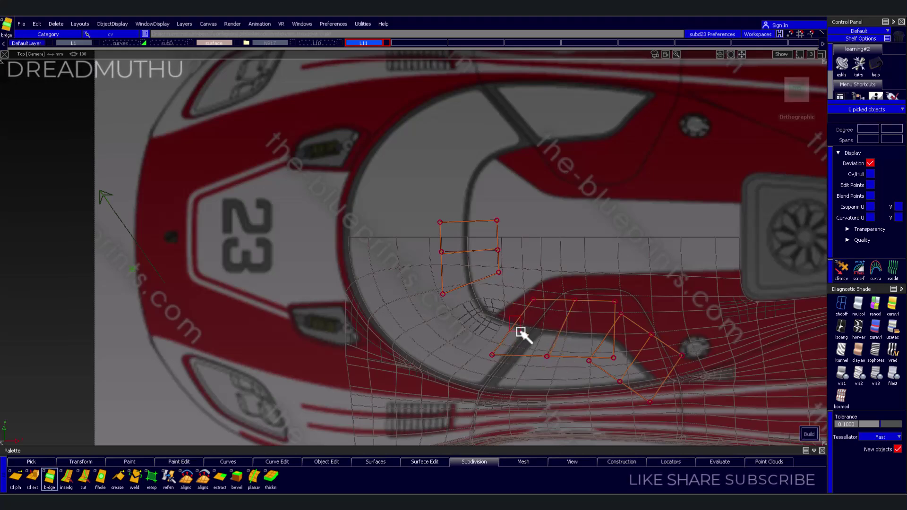
# Unpick one of the three picked control vertices on the patch edge
pyautogui.click(548, 336)
pyautogui.keyDown('alt'); pyautogui.keyDown('shift'); pyautogui.moveTo(581, 332); pyautogui.dragTo(473, 322); pyautogui.keyUp('shift'); pyautogui.keyUp('alt')
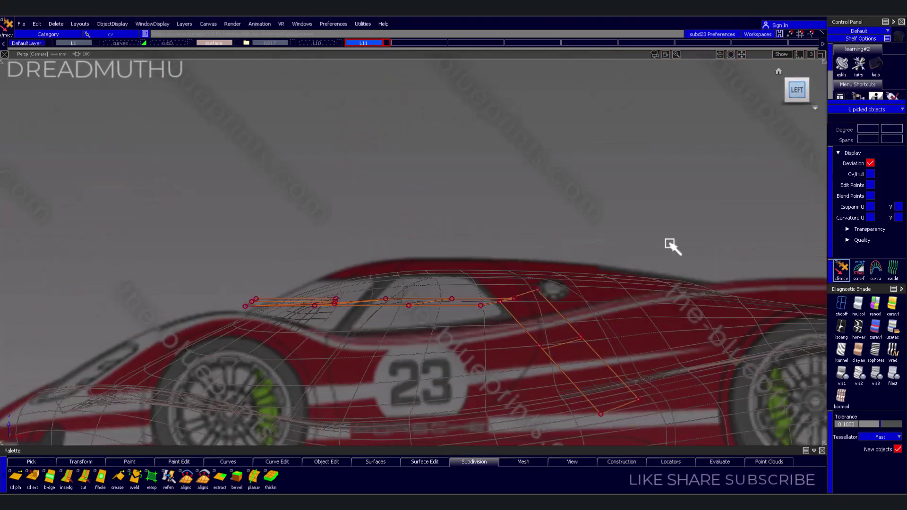
pyautogui.keyDown('alt'); pyautogui.keyDown('shift'); pyautogui.moveTo(580, 287); pyautogui.dragTo(509, 298); pyautogui.keyUp('shift'); pyautogui.keyUp('alt')
pyautogui.keyDown('shift'); pyautogui.click(504, 282); pyautogui.keyUp('shift')
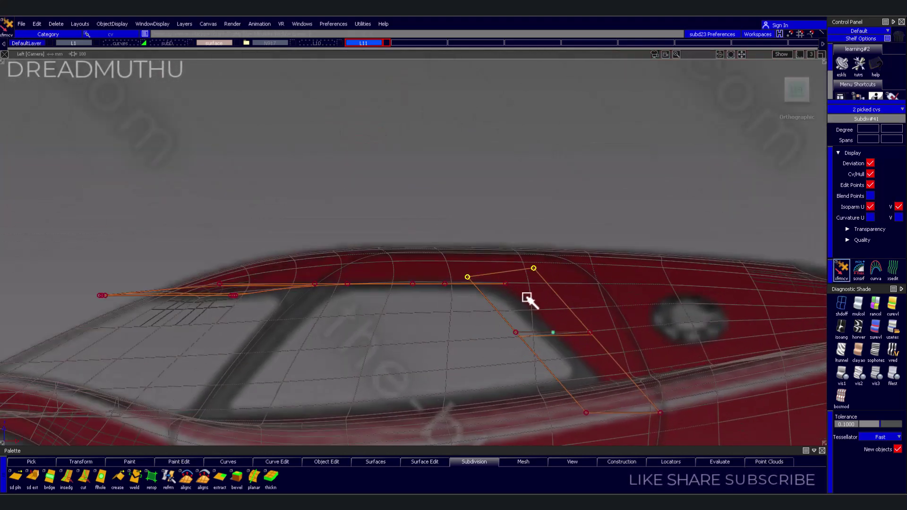
pyautogui.moveTo(623, 277)
pyautogui.keyDown('alt'); pyautogui.keyDown('shift'); pyautogui.mouseDown()
pyautogui.moveTo(577, 300)
pyautogui.moveTo(694, 239)
pyautogui.moveTo(776, 125)
pyautogui.moveTo(590, 346)
pyautogui.moveTo(324, 75)
pyautogui.mouseUp(); pyautogui.keyUp('shift'); pyautogui.keyUp('alt')
# Make the surface layer current and convert the subdivision canopy pieces to NURBS with Surface From Subdiv
pyautogui.click(214, 43)
pyautogui.moveTo(563, 187)
pyautogui.keyDown('alt'); pyautogui.keyDown('shift'); pyautogui.mouseDown()
pyautogui.moveTo(601, 308)
pyautogui.moveTo(709, 290)
pyautogui.moveTo(526, 296)
pyautogui.moveTo(578, 303)
pyautogui.mouseUp(); pyautogui.keyUp('shift'); pyautogui.keyUp('alt')
pyautogui.click(797, 87)
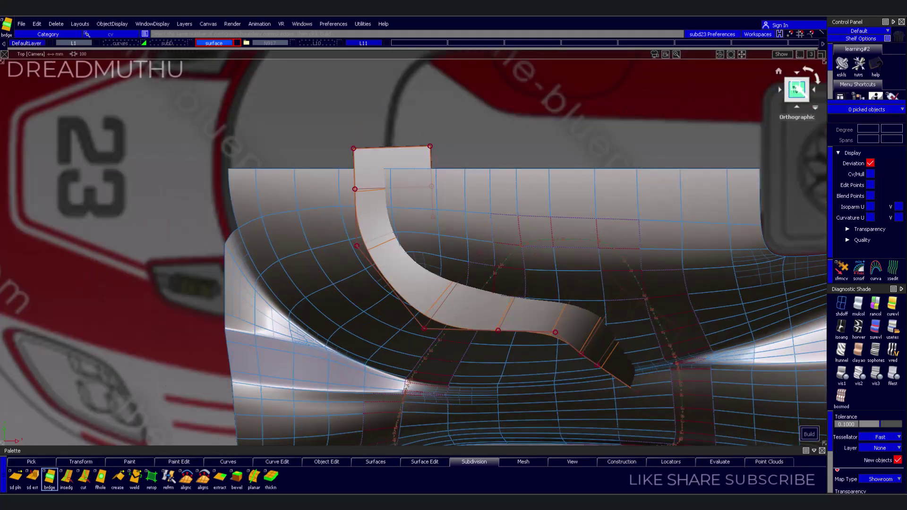
pyautogui.click(434, 285)
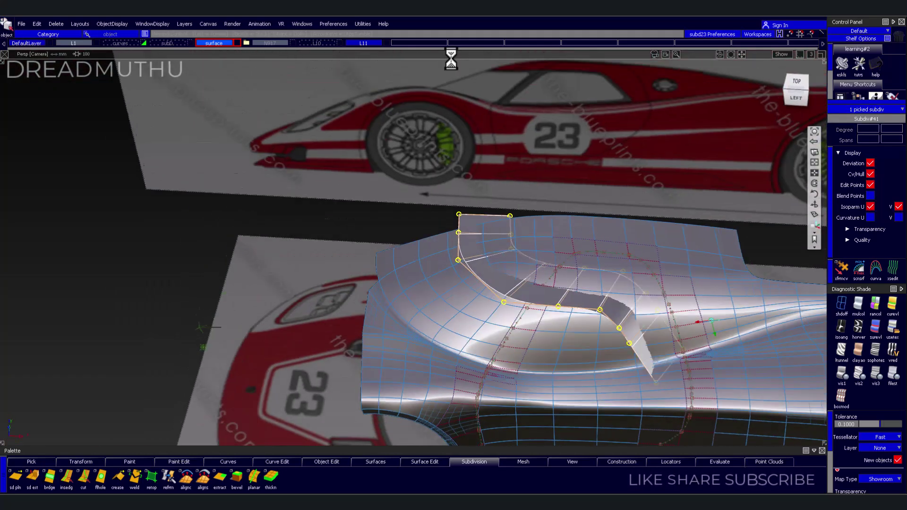
pyautogui.moveTo(376, 462); pyautogui.dragTo(391, 444)
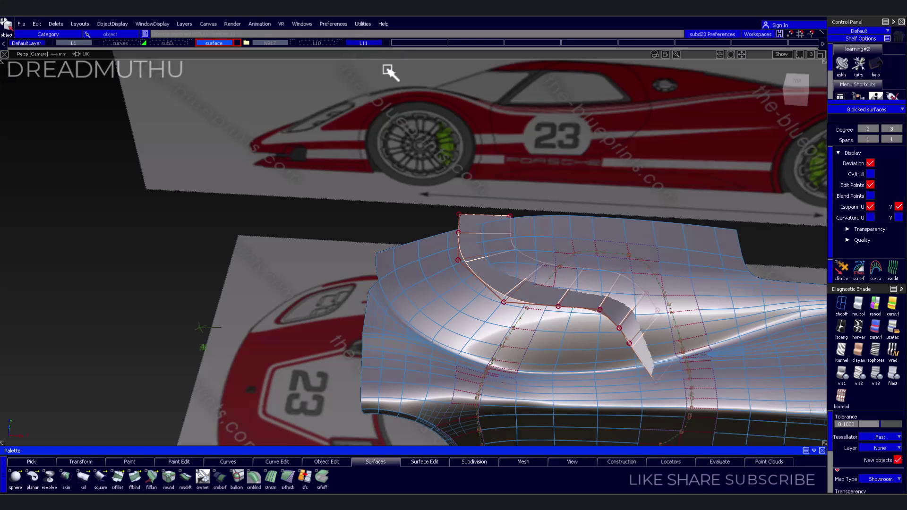
pyautogui.click(477, 225)
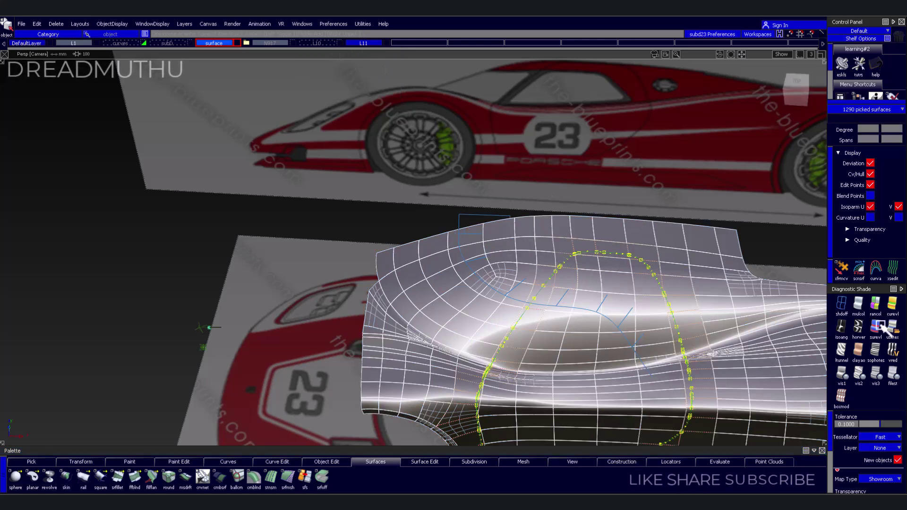
pyautogui.click(719, 255)
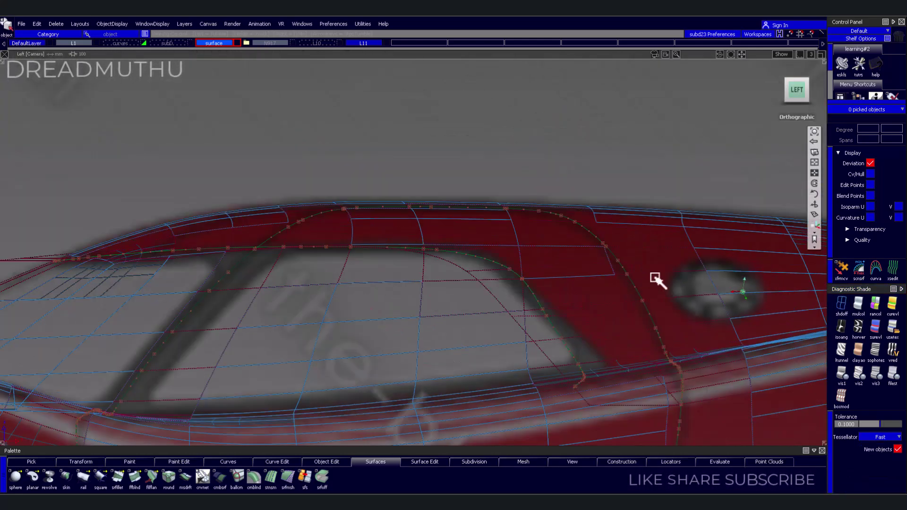
# Show the L10 control hulls and move three hull CVs to reshape the flange
pyautogui.moveTo(657, 280)
pyautogui.keyDown('alt'); pyautogui.keyDown('shift'); pyautogui.mouseDown()
pyautogui.moveTo(563, 345)
pyautogui.moveTo(644, 338)
pyautogui.moveTo(344, 37)
pyautogui.mouseUp(); pyautogui.keyUp('shift'); pyautogui.keyUp('alt')
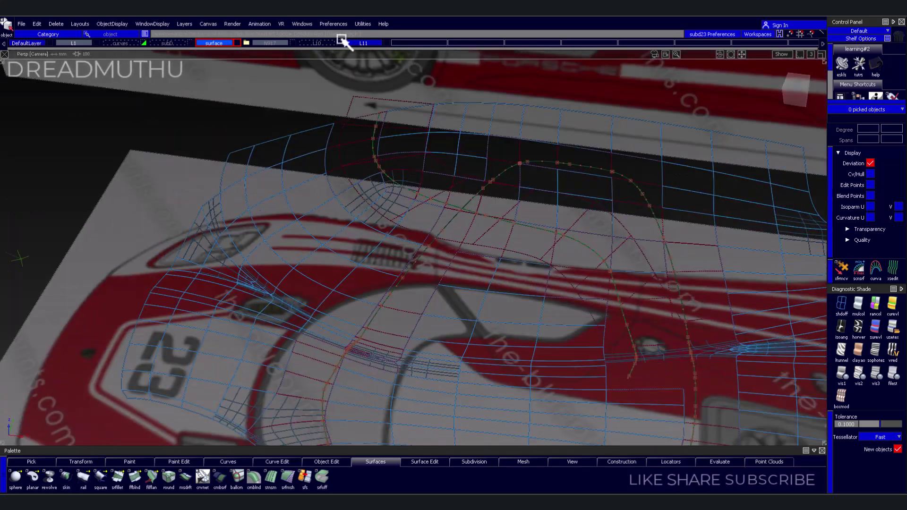
pyautogui.click(316, 43)
pyautogui.moveTo(567, 281); pyautogui.dragTo(635, 405)
pyautogui.moveTo(549, 400); pyautogui.dragTo(566, 360)
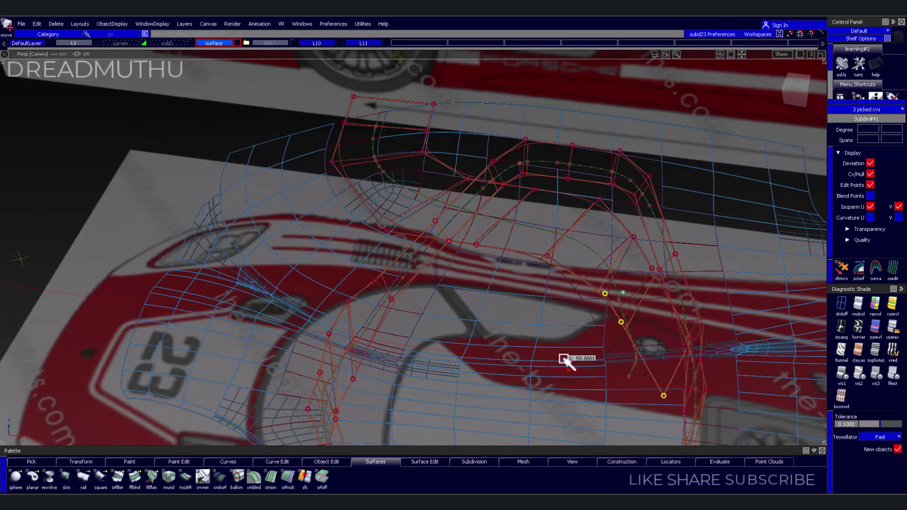
pyautogui.moveTo(583, 396)
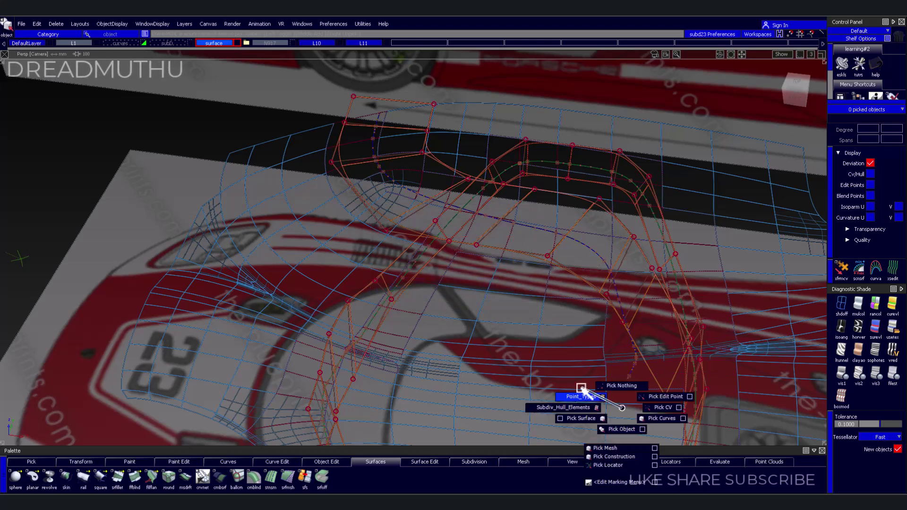
# Delete the surplus control points on the hull using CV-only picking
pyautogui.click(32, 461)
pyautogui.click(113, 382)
pyautogui.moveTo(617, 336); pyautogui.dragTo(577, 250)
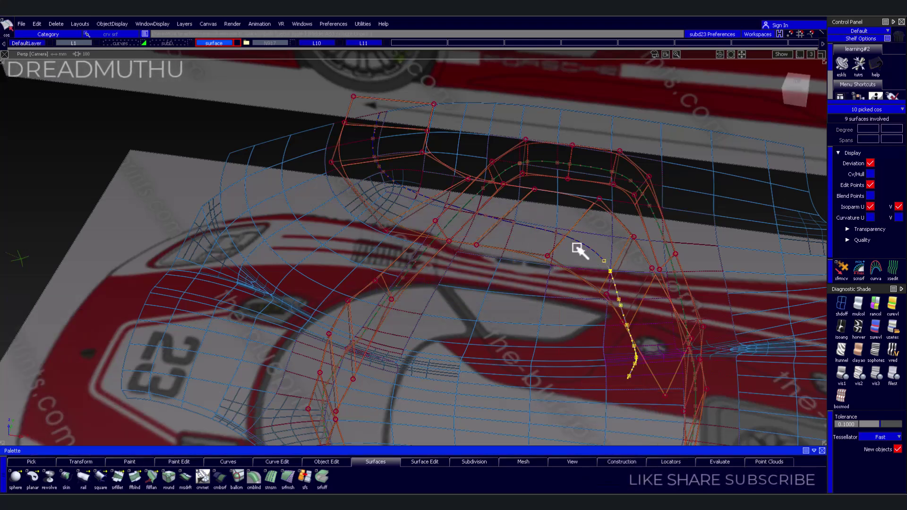
pyautogui.moveTo(482, 216); pyautogui.dragTo(609, 264)
pyautogui.press('Delete')
pyautogui.click(500, 285)
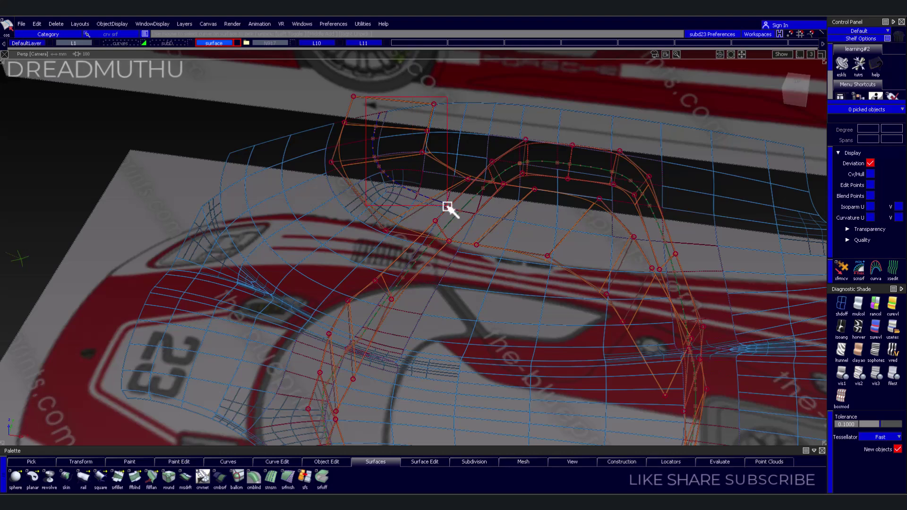
pyautogui.click(756, 215)
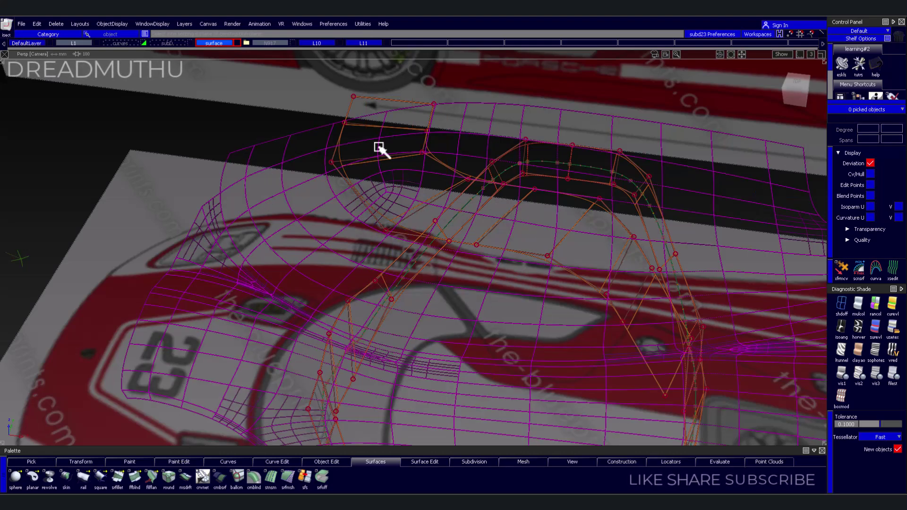
# Slide the roof control points and the lower window-corner point left toward the outline curve
pyautogui.click(410, 120)
pyautogui.keyDown('alt'); pyautogui.keyDown('shift'); pyautogui.moveTo(411, 121); pyautogui.dragTo(689, 308); pyautogui.keyUp('shift'); pyautogui.keyUp('alt')
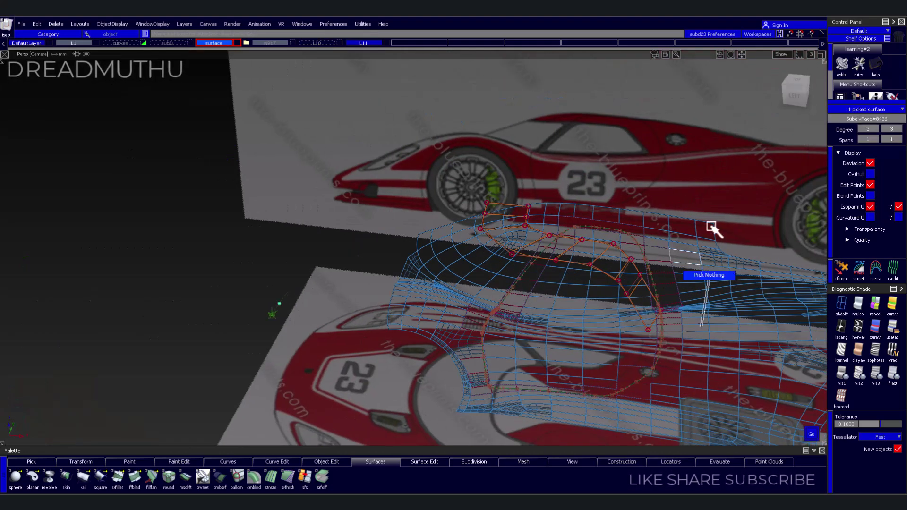
pyautogui.keyDown('ctrl'); pyautogui.keyDown('shift'); pyautogui.moveTo(684, 345); pyautogui.dragTo(634, 314, button='right'); pyautogui.keyUp('shift'); pyautogui.keyUp('ctrl')
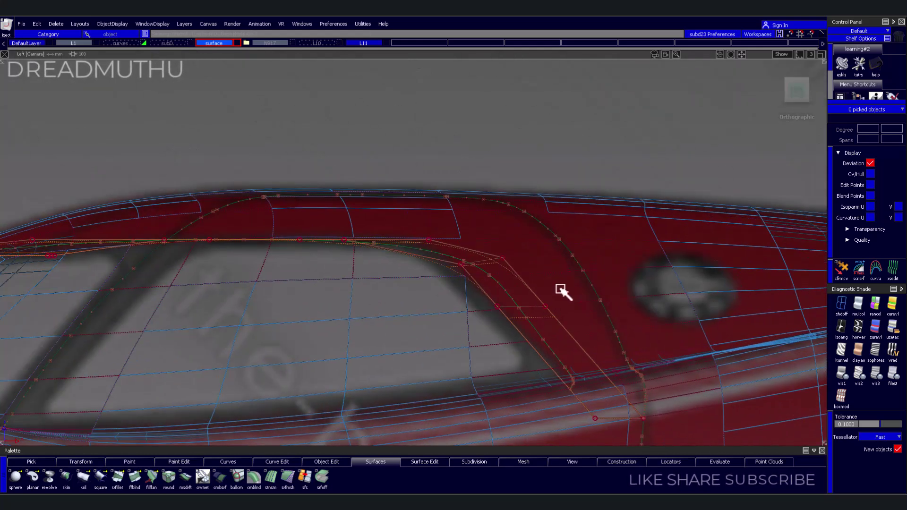
pyautogui.click(502, 258)
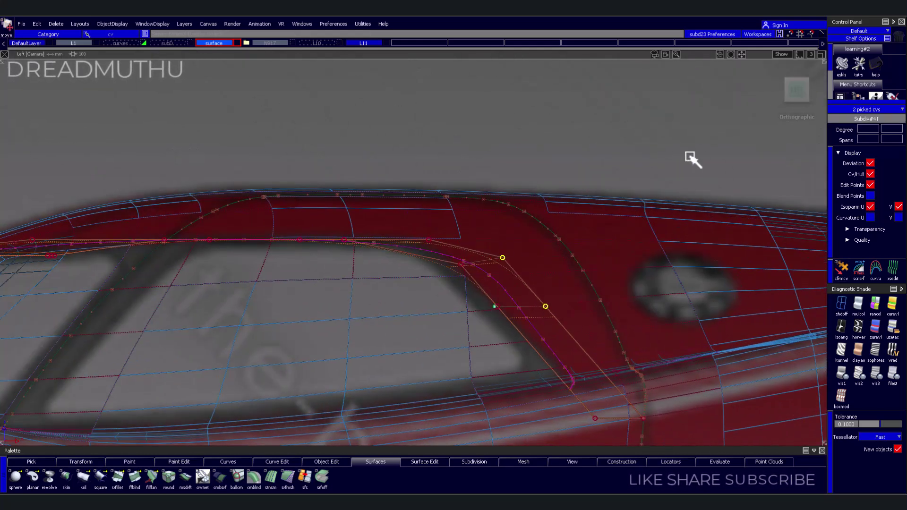
pyautogui.moveTo(693, 156); pyautogui.dragTo(640, 152)
pyautogui.keyDown('ctrl'); pyautogui.keyDown('shift'); pyautogui.click(643, 418); pyautogui.keyUp('shift'); pyautogui.keyUp('ctrl')
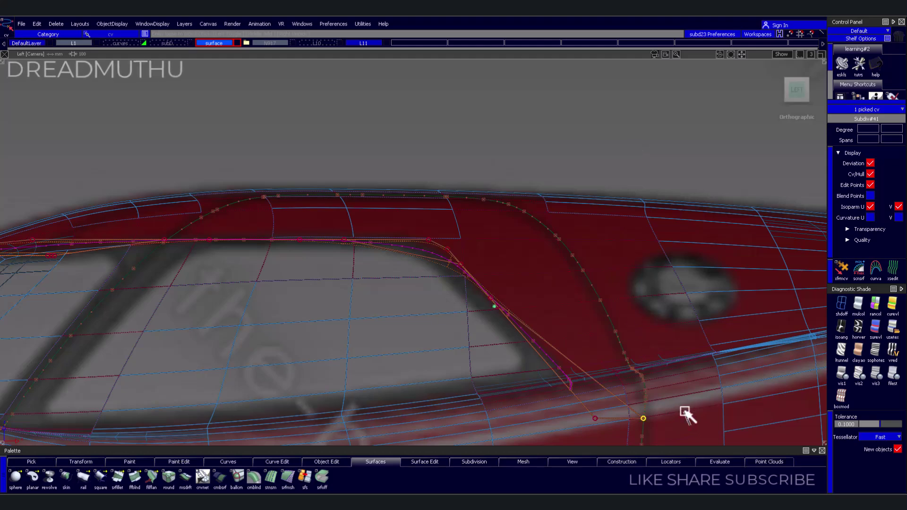
pyautogui.moveTo(691, 411); pyautogui.dragTo(670, 402)
# Check the edited points in perspective, then close in on the window corner in side view
pyautogui.press('F9')
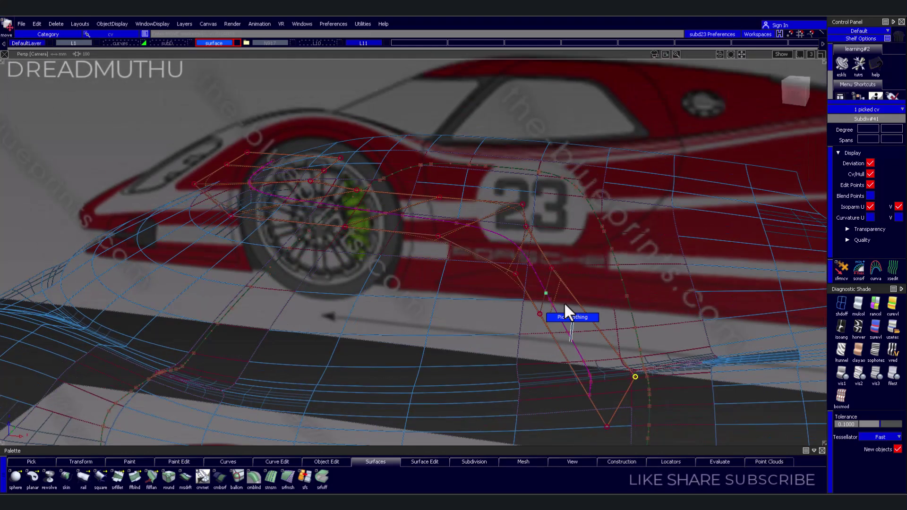
pyautogui.keyDown('ctrl'); pyautogui.keyDown('shift'); pyautogui.moveTo(567, 312); pyautogui.dragTo(520, 208); pyautogui.keyUp('shift'); pyautogui.keyUp('ctrl')
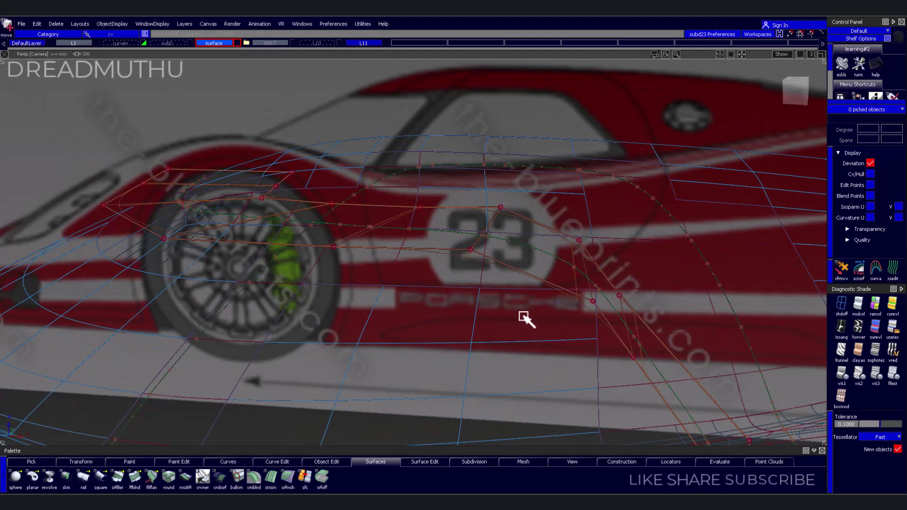
pyautogui.click(530, 264)
pyautogui.press('F9')
pyautogui.moveTo(613, 267)
pyautogui.keyDown('alt'); pyautogui.keyDown('shift'); pyautogui.mouseDown(button='right')
pyautogui.moveTo(627, 318)
pyautogui.moveTo(626, 300)
pyautogui.mouseUp(button='right'); pyautogui.keyUp('shift'); pyautogui.keyUp('alt')
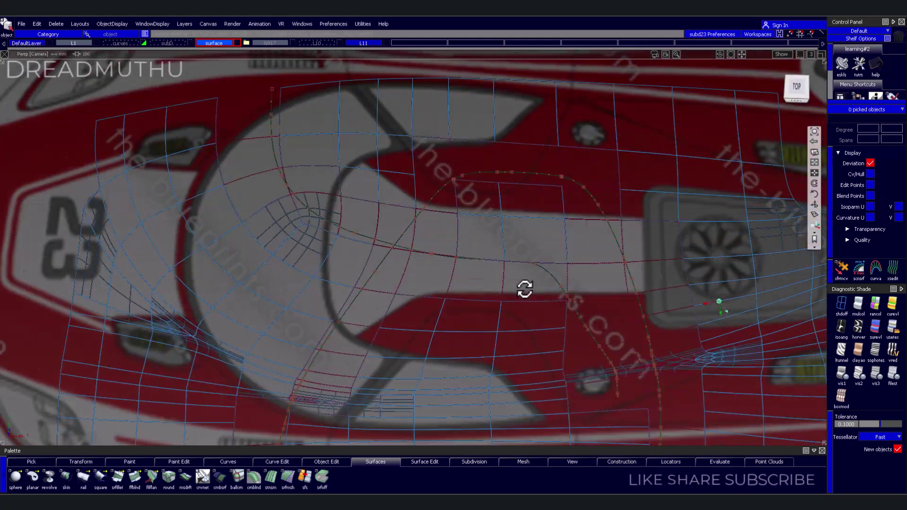
pyautogui.keyDown('alt'); pyautogui.keyDown('shift'); pyautogui.moveTo(523, 288); pyautogui.dragTo(522, 259); pyautogui.keyUp('shift'); pyautogui.keyUp('alt')
pyautogui.keyDown('alt'); pyautogui.keyDown('shift'); pyautogui.moveTo(523, 260); pyautogui.dragTo(647, 274, button='right'); pyautogui.keyUp('shift'); pyautogui.keyUp('alt')
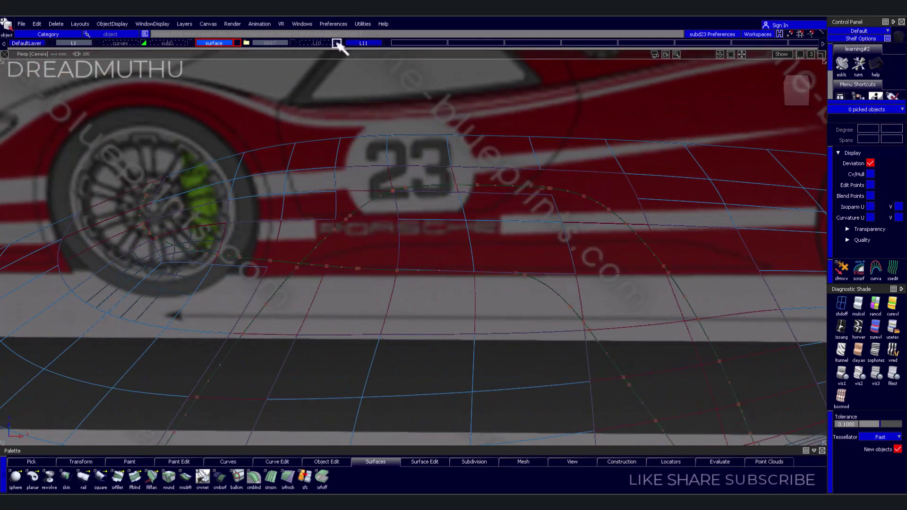
# Show the L10 hulls again and move the roof-edge control points to smooth the edge
pyautogui.click(333, 43)
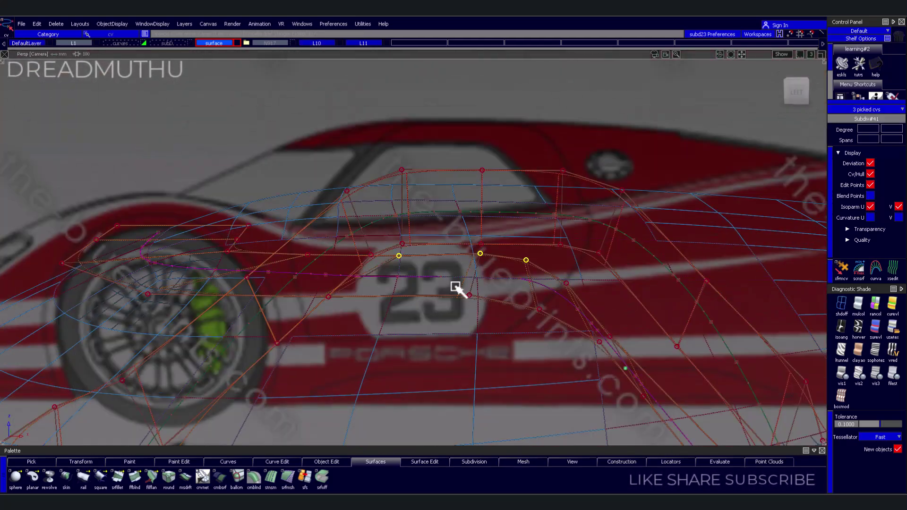
pyautogui.click(817, 96)
pyautogui.keyDown('ctrl'); pyautogui.keyDown('shift'); pyautogui.moveTo(532, 360); pyautogui.dragTo(533, 344, button='middle'); pyautogui.keyUp('shift'); pyautogui.keyUp('ctrl')
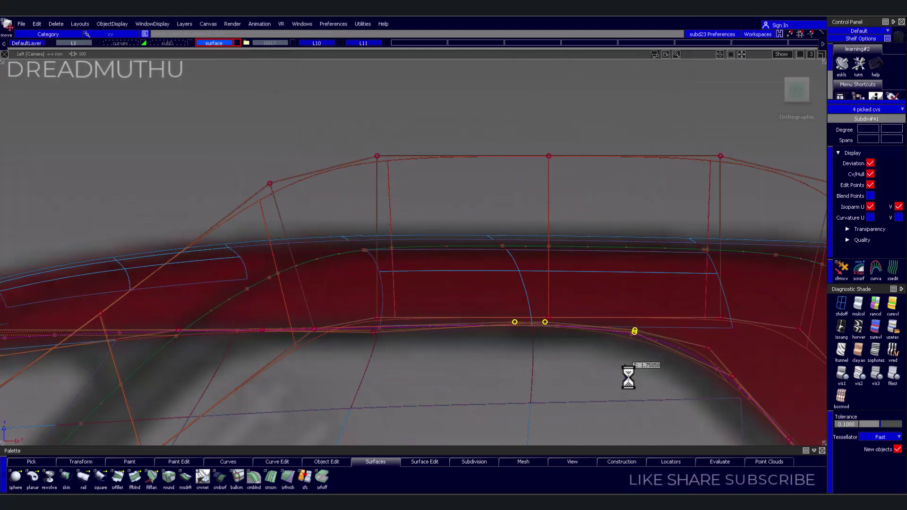
pyautogui.keyDown('alt'); pyautogui.keyDown('shift'); pyautogui.moveTo(422, 354); pyautogui.dragTo(476, 371, button='right'); pyautogui.keyUp('shift'); pyautogui.keyUp('alt')
# Hide the L10 control hulls and frame the canopy's rear window corner from above
pyautogui.click(326, 43)
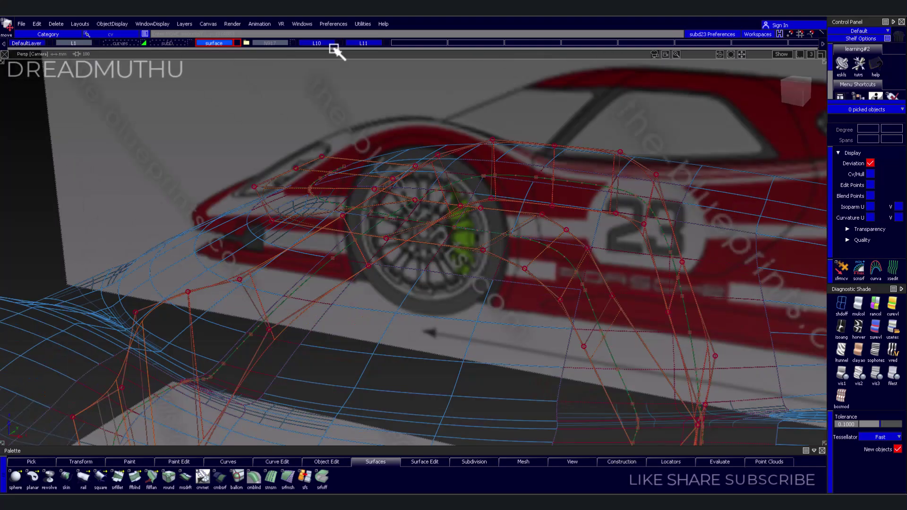
pyautogui.moveTo(800, 121)
pyautogui.keyDown('alt'); pyautogui.keyDown('shift'); pyautogui.mouseDown(button='right')
pyautogui.moveTo(503, 312)
pyautogui.moveTo(517, 304)
pyautogui.mouseUp(button='right'); pyautogui.keyUp('shift'); pyautogui.keyUp('alt')
pyautogui.click(775, 107)
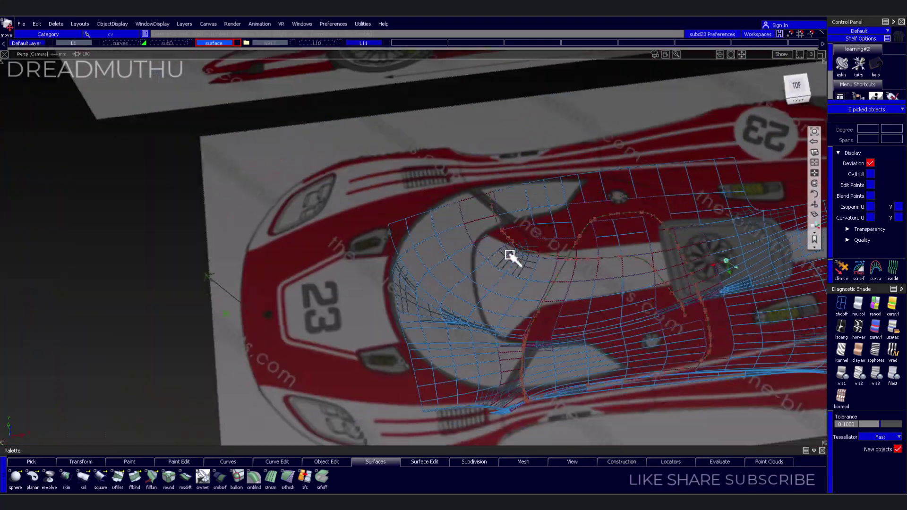
pyautogui.moveTo(506, 258)
pyautogui.keyDown('alt'); pyautogui.keyDown('shift'); pyautogui.mouseDown()
pyautogui.moveTo(561, 352)
pyautogui.moveTo(490, 233)
pyautogui.mouseUp(); pyautogui.keyUp('shift'); pyautogui.keyUp('alt')
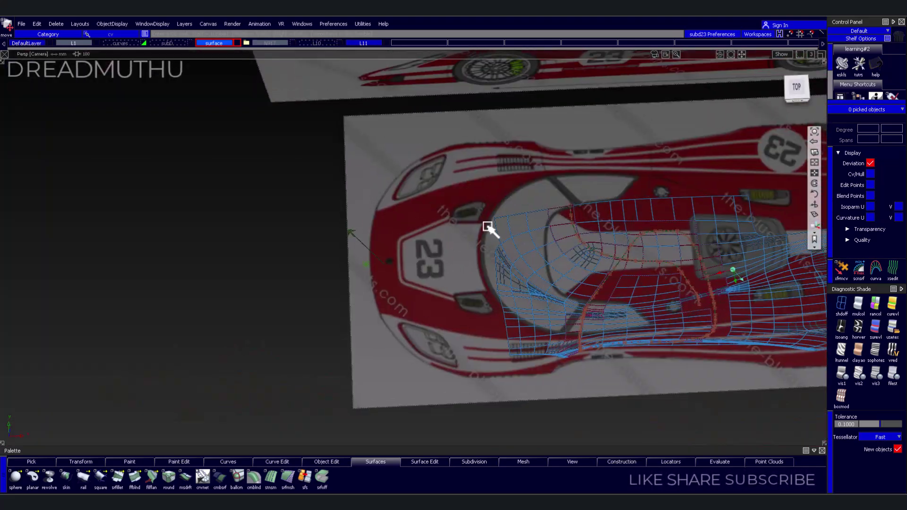
pyautogui.moveTo(490, 233)
pyautogui.keyDown('alt'); pyautogui.keyDown('shift'); pyautogui.mouseDown(button='right')
pyautogui.moveTo(639, 322)
pyautogui.moveTo(753, 263)
pyautogui.mouseUp(button='right'); pyautogui.keyUp('shift'); pyautogui.keyUp('alt')
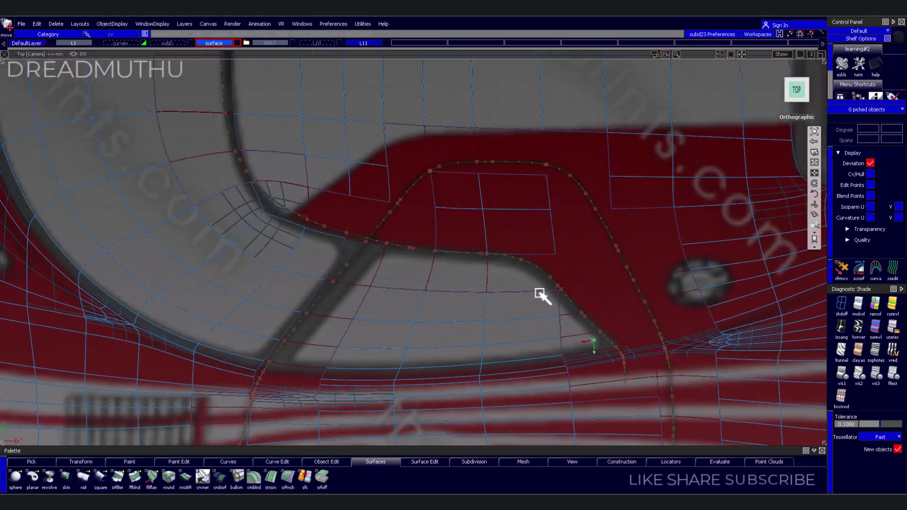
pyautogui.keyDown('alt'); pyautogui.keyDown('shift'); pyautogui.moveTo(543, 294); pyautogui.dragTo(669, 273, button='middle'); pyautogui.keyUp('shift'); pyautogui.keyUp('alt')
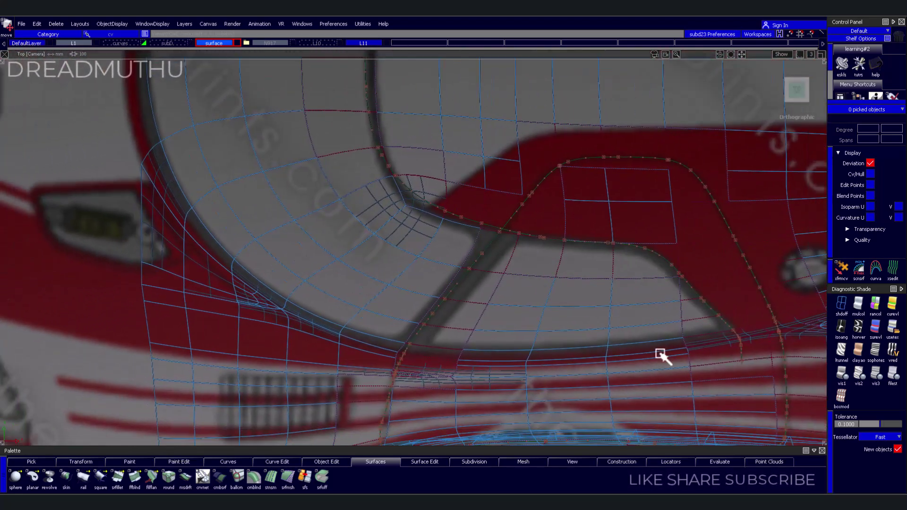
pyautogui.moveTo(615, 339)
pyautogui.keyDown('alt'); pyautogui.keyDown('shift'); pyautogui.mouseDown()
pyautogui.moveTo(775, 152)
pyautogui.moveTo(577, 367)
pyautogui.moveTo(668, 308)
pyautogui.moveTo(289, 444)
pyautogui.mouseUp(); pyautogui.keyUp('shift'); pyautogui.keyUp('alt')
# With sd ext, pick the edges along the lower canopy curve, choosing the correct overlapping edges
pyautogui.click(474, 462)
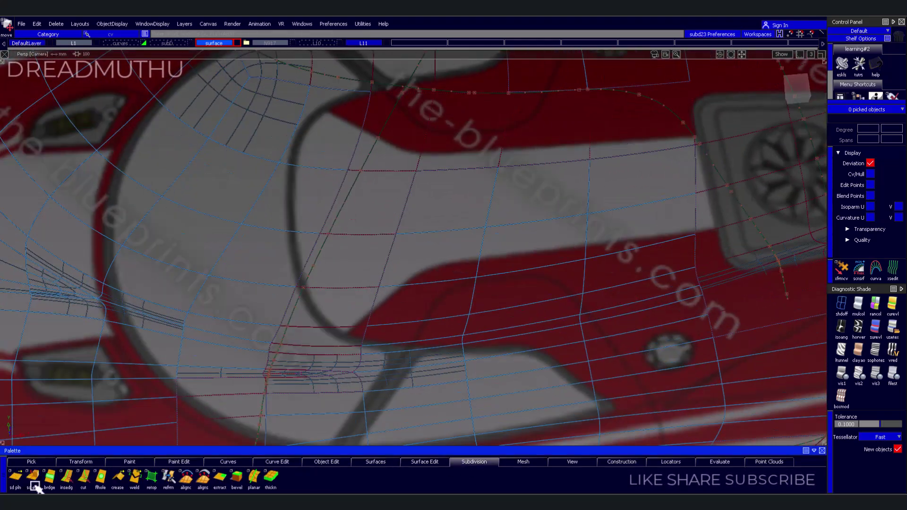
pyautogui.doubleClick(33, 478)
pyautogui.keyDown('alt'); pyautogui.keyDown('shift'); pyautogui.moveTo(757, 172); pyautogui.dragTo(711, 296, button='right'); pyautogui.keyUp('shift'); pyautogui.keyUp('alt')
pyautogui.click(677, 302)
pyautogui.click(502, 312)
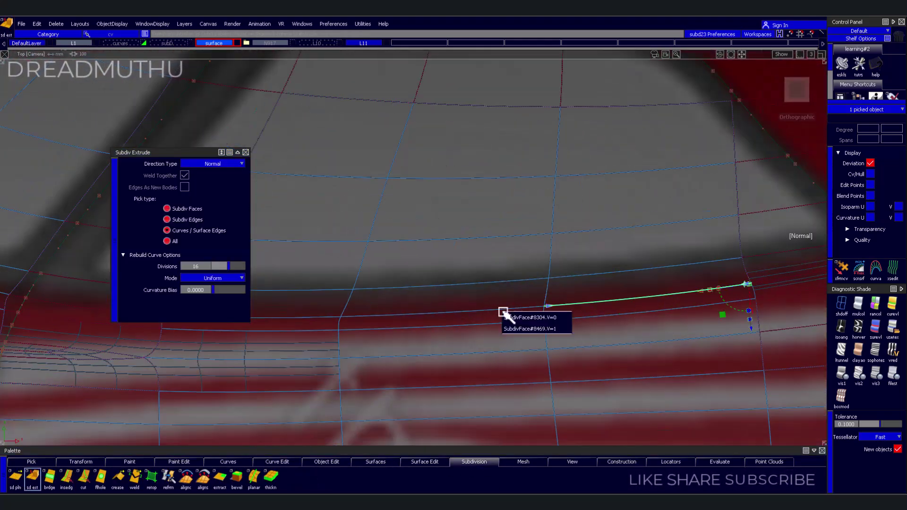
pyautogui.moveTo(493, 306)
pyautogui.keyDown('alt'); pyautogui.keyDown('shift'); pyautogui.mouseDown()
pyautogui.moveTo(517, 328)
pyautogui.moveTo(489, 290)
pyautogui.moveTo(493, 315)
pyautogui.mouseUp(); pyautogui.keyUp('shift'); pyautogui.keyUp('alt')
pyautogui.click(489, 291)
pyautogui.click(485, 299)
pyautogui.click(493, 315)
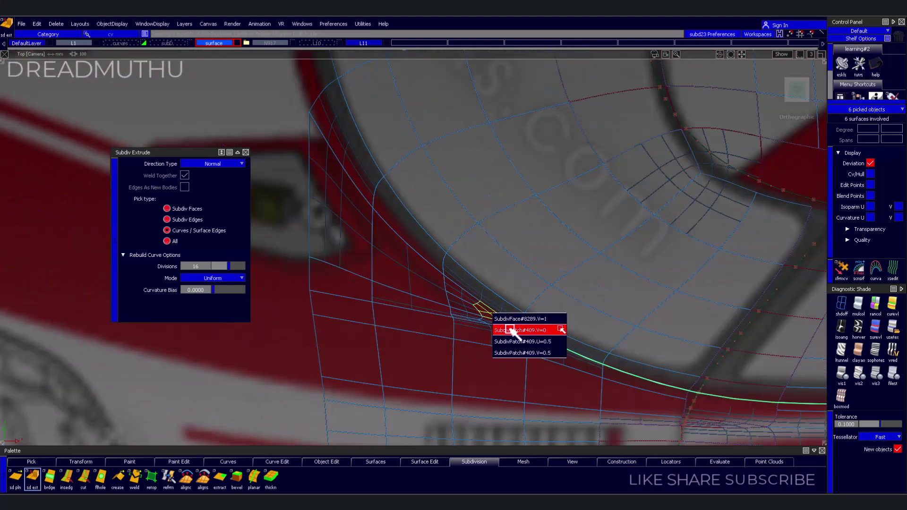
# Extrude the picked edges outward with 7 divisions and review the result
pyautogui.click(561, 328)
pyautogui.moveTo(228, 266); pyautogui.dragTo(177, 259)
pyautogui.keyDown('alt'); pyautogui.keyDown('shift'); pyautogui.moveTo(258, 312); pyautogui.dragTo(254, 316); pyautogui.keyUp('shift'); pyautogui.keyUp('alt')
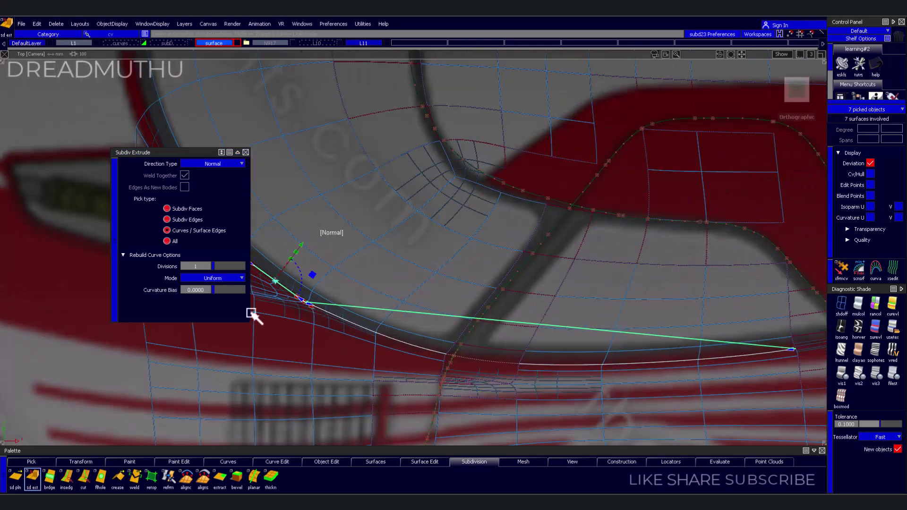
pyautogui.write('7')
pyautogui.press('Return')
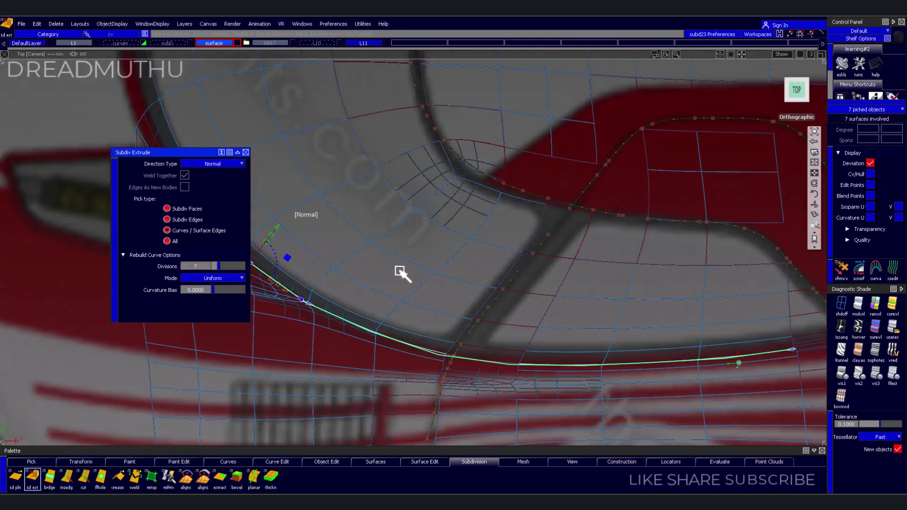
pyautogui.moveTo(405, 273)
pyautogui.keyDown('alt'); pyautogui.keyDown('shift'); pyautogui.mouseDown()
pyautogui.moveTo(395, 233)
pyautogui.moveTo(354, 300)
pyautogui.mouseUp(); pyautogui.keyUp('shift'); pyautogui.keyUp('alt')
pyautogui.moveTo(385, 340)
pyautogui.keyDown('alt'); pyautogui.keyDown('shift'); pyautogui.mouseDown()
pyautogui.moveTo(523, 373)
pyautogui.moveTo(401, 349)
pyautogui.moveTo(401, 366)
pyautogui.moveTo(402, 291)
pyautogui.mouseUp(); pyautogui.keyUp('shift'); pyautogui.keyUp('alt')
# Pick more curve edges for another extrusion and four control points on the canopy edge curve
pyautogui.click(331, 272)
pyautogui.click(364, 311)
pyautogui.click(404, 347)
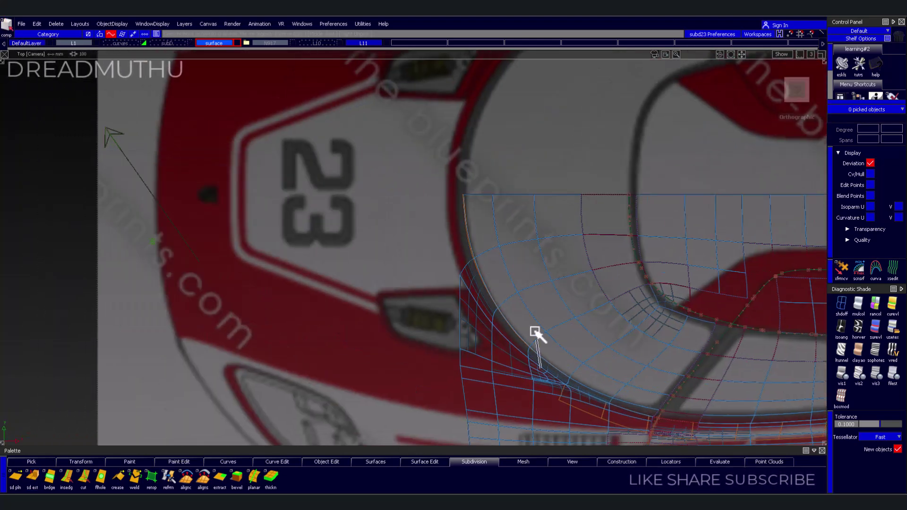
pyautogui.click(486, 253)
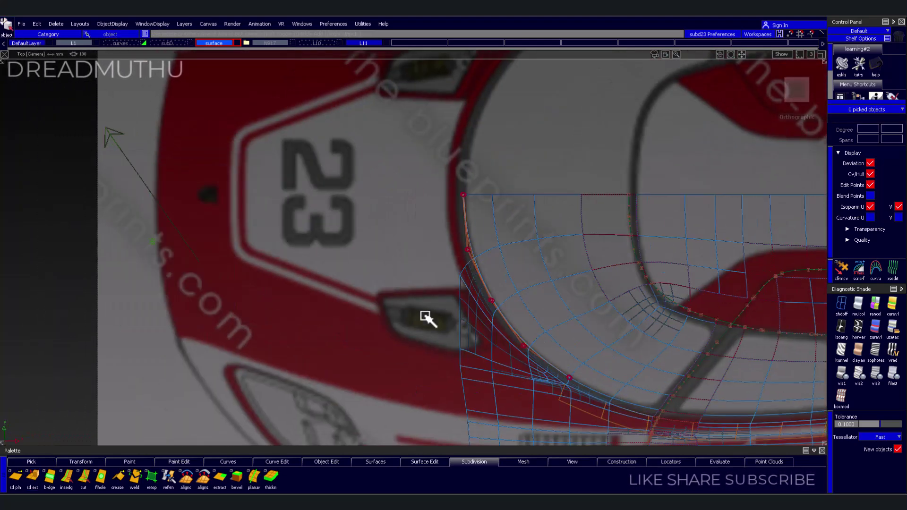
# Move the picked control points to reshape the canopy edge curve's corner
pyautogui.keyDown('alt'); pyautogui.keyDown('shift'); pyautogui.moveTo(429, 318); pyautogui.dragTo(397, 239, button='middle'); pyautogui.keyUp('shift'); pyautogui.keyUp('alt')
pyautogui.moveTo(396, 239); pyautogui.dragTo(457, 265)
pyautogui.scroll(-3, 426, 268)
pyautogui.scroll(4, 486, 278)
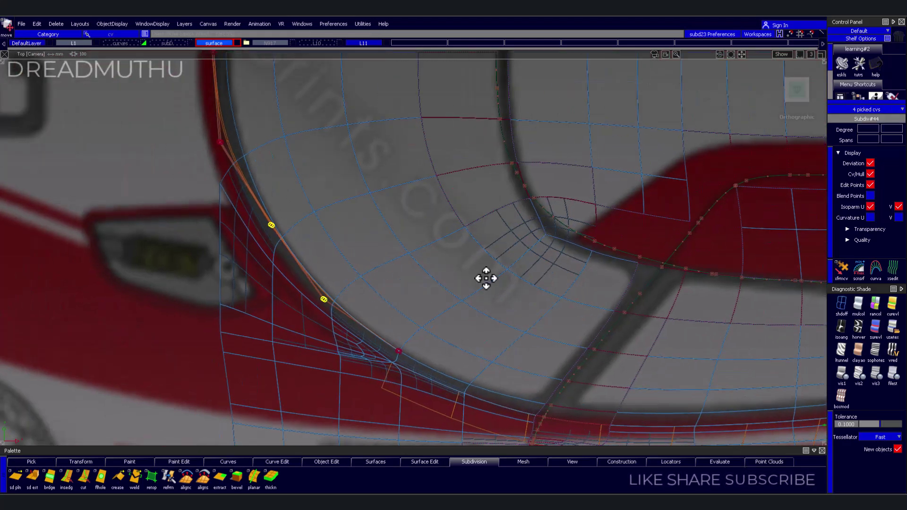
pyautogui.moveTo(486, 277)
pyautogui.keyDown('alt'); pyautogui.keyDown('shift'); pyautogui.mouseDown(button='middle')
pyautogui.moveTo(553, 304)
pyautogui.moveTo(524, 370)
pyautogui.mouseUp(button='middle'); pyautogui.keyUp('shift'); pyautogui.keyUp('alt')
pyautogui.moveTo(522, 370)
pyautogui.keyDown('alt'); pyautogui.keyDown('shift'); pyautogui.mouseDown()
pyautogui.moveTo(503, 314)
pyautogui.moveTo(405, 338)
pyautogui.mouseUp(); pyautogui.keyUp('shift'); pyautogui.keyUp('alt')
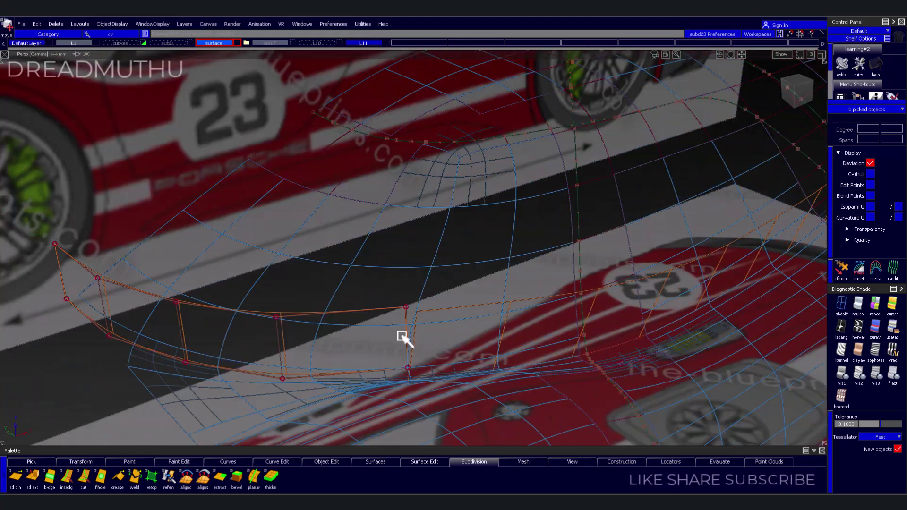
pyautogui.moveTo(468, 390)
pyautogui.keyDown('alt'); pyautogui.keyDown('shift'); pyautogui.mouseDown()
pyautogui.moveTo(455, 331)
pyautogui.moveTo(702, 138)
pyautogui.moveTo(530, 261)
pyautogui.moveTo(191, 48)
pyautogui.mouseUp(); pyautogui.keyUp('shift'); pyautogui.keyUp('alt')
# Make the N917 layer visible and orbit around the shaded car body
pyautogui.rightClick(269, 43)
pyautogui.click(274, 66)
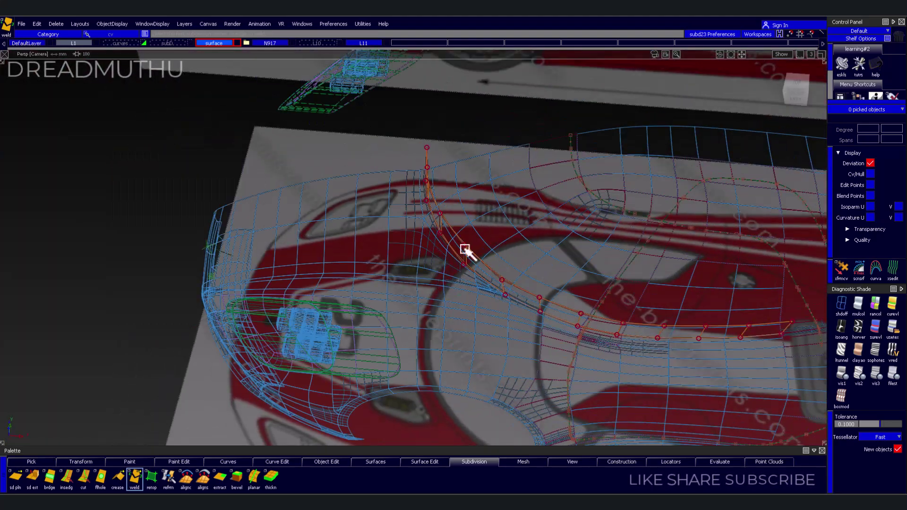
pyautogui.moveTo(466, 249)
pyautogui.keyDown('alt'); pyautogui.keyDown('shift'); pyautogui.mouseDown()
pyautogui.moveTo(442, 263)
pyautogui.moveTo(460, 258)
pyautogui.moveTo(557, 289)
pyautogui.moveTo(471, 200)
pyautogui.moveTo(479, 259)
pyautogui.moveTo(732, 368)
pyautogui.moveTo(452, 269)
pyautogui.mouseUp(); pyautogui.keyUp('shift'); pyautogui.keyUp('alt')
pyautogui.moveTo(335, 47)
pyautogui.keyDown('alt'); pyautogui.keyDown('shift'); pyautogui.mouseDown()
pyautogui.moveTo(426, 239)
pyautogui.moveTo(511, 231)
pyautogui.moveTo(453, 273)
pyautogui.moveTo(373, 282)
pyautogui.moveTo(320, 269)
pyautogui.moveTo(379, 290)
pyautogui.moveTo(391, 245)
pyautogui.moveTo(350, 57)
pyautogui.moveTo(427, 219)
pyautogui.moveTo(342, 129)
pyautogui.moveTo(414, 239)
pyautogui.mouseUp(); pyautogui.keyUp('shift'); pyautogui.keyUp('alt')
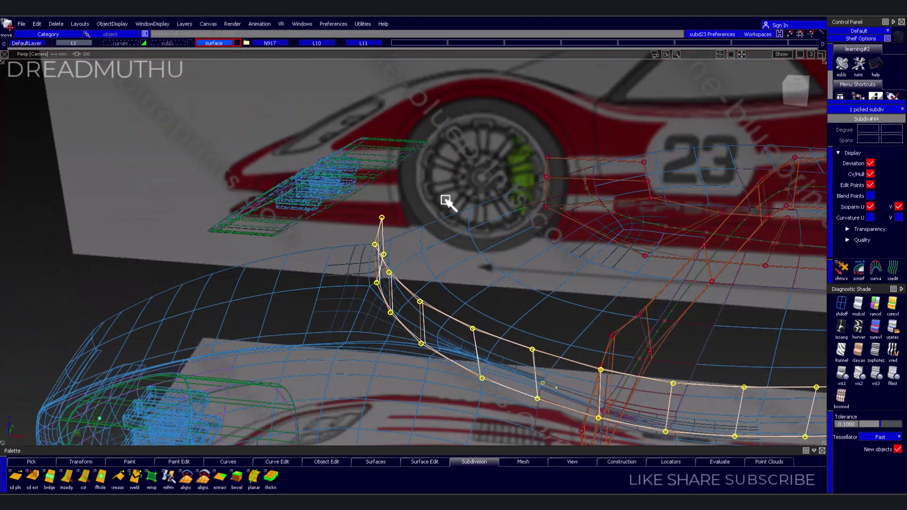
pyautogui.moveTo(446, 201)
pyautogui.keyDown('alt'); pyautogui.keyDown('shift'); pyautogui.mouseDown()
pyautogui.moveTo(397, 301)
pyautogui.moveTo(414, 218)
pyautogui.mouseUp(); pyautogui.keyUp('shift'); pyautogui.keyUp('alt')
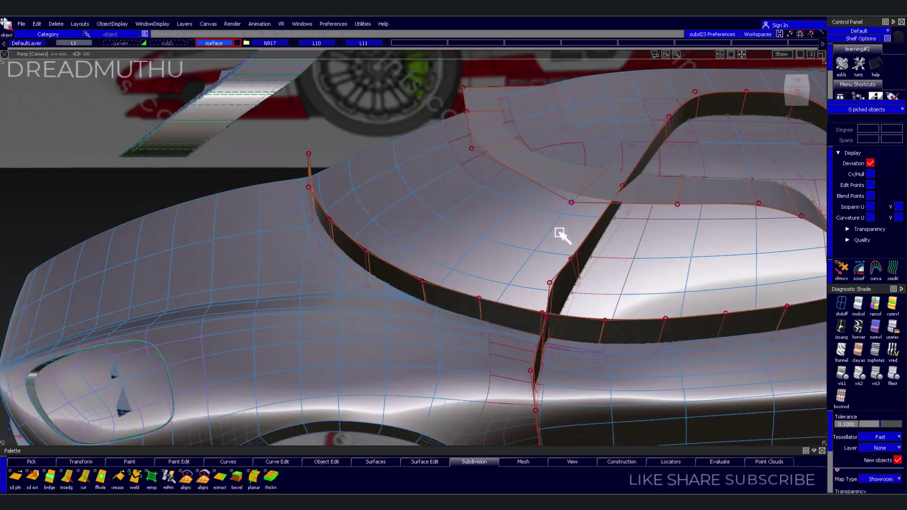
# Hide the L10 flange ribbon layer and the L11 layer
pyautogui.moveTo(285, 66)
pyautogui.keyDown('alt'); pyautogui.keyDown('shift'); pyautogui.mouseDown()
pyautogui.moveTo(435, 318)
pyautogui.moveTo(546, 290)
pyautogui.moveTo(455, 342)
pyautogui.moveTo(313, 320)
pyautogui.moveTo(330, 281)
pyautogui.moveTo(320, 227)
pyautogui.moveTo(337, 185)
pyautogui.moveTo(223, 227)
pyautogui.moveTo(241, 274)
pyautogui.mouseUp(); pyautogui.keyUp('shift'); pyautogui.keyUp('alt')
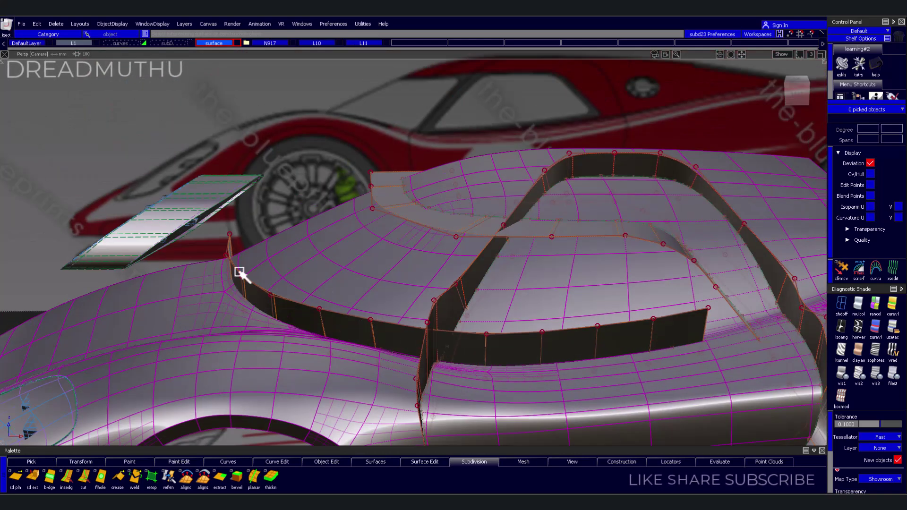
pyautogui.click(227, 248)
pyautogui.click(322, 43)
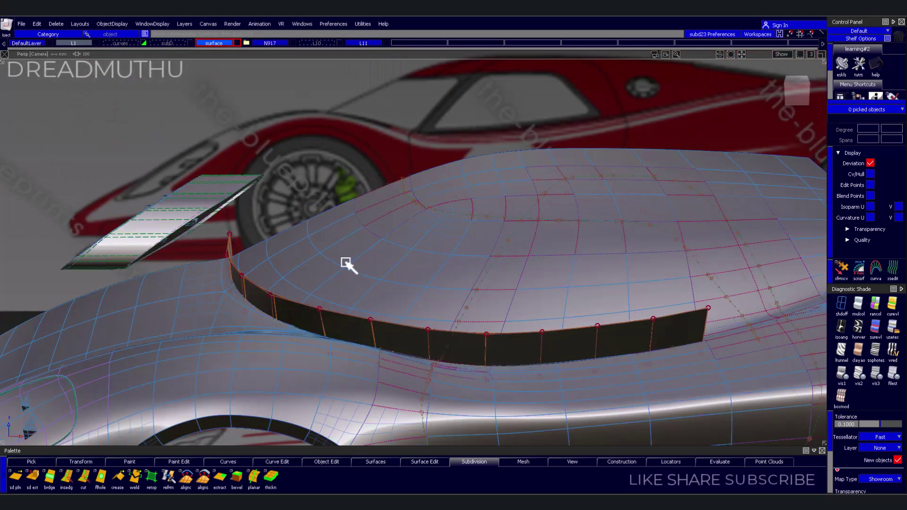
pyautogui.moveTo(346, 263)
pyautogui.keyDown('alt'); pyautogui.keyDown('shift'); pyautogui.mouseDown(button='right')
pyautogui.moveTo(290, 263)
pyautogui.moveTo(329, 303)
pyautogui.mouseUp(button='right'); pyautogui.keyUp('shift'); pyautogui.keyUp('alt')
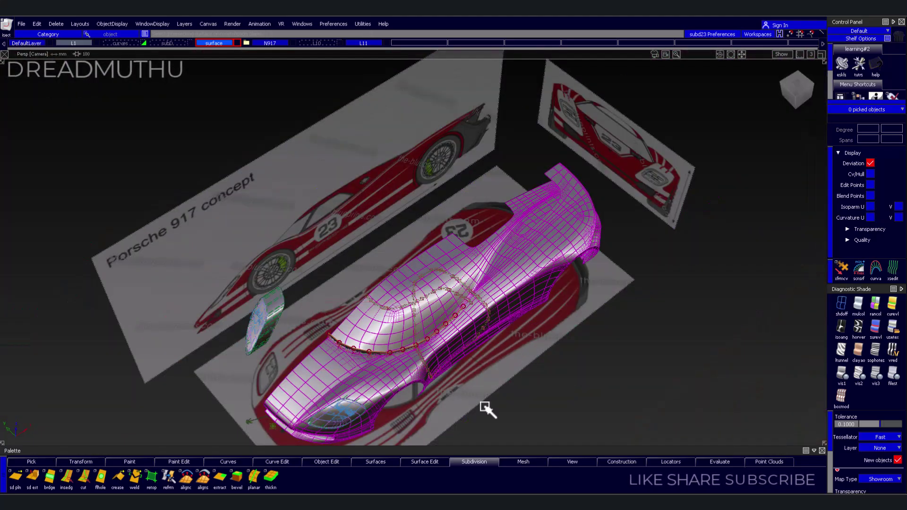
pyautogui.click(363, 43)
# Close in on the cockpit and box-pick all 1290 body surfaces
pyautogui.keyDown('alt'); pyautogui.keyDown('shift'); pyautogui.moveTo(247, 236); pyautogui.dragTo(359, 269, button='right'); pyautogui.keyUp('shift'); pyautogui.keyUp('alt')
pyautogui.keyDown('alt'); pyautogui.keyDown('shift'); pyautogui.moveTo(359, 269); pyautogui.dragTo(321, 215); pyautogui.keyUp('shift'); pyautogui.keyUp('alt')
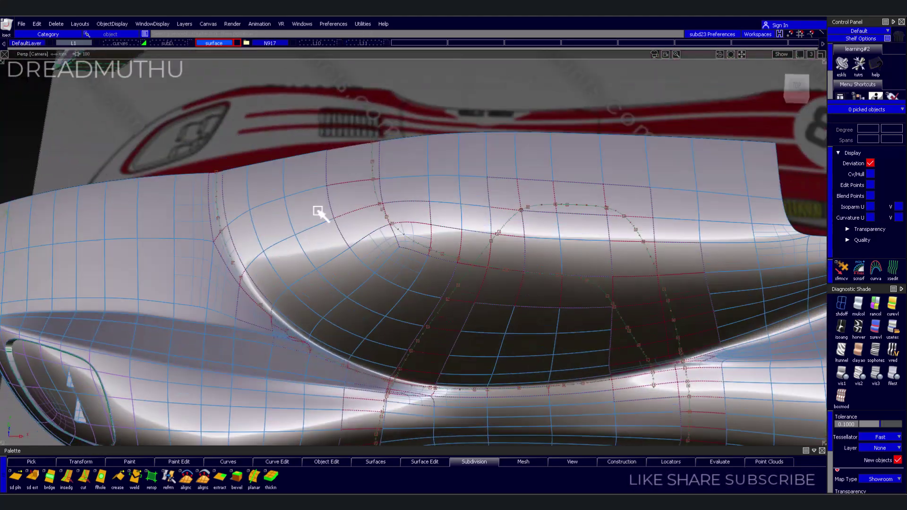
pyautogui.keyDown('alt'); pyautogui.keyDown('shift'); pyautogui.moveTo(520, 258); pyautogui.dragTo(416, 186); pyautogui.keyUp('shift'); pyautogui.keyUp('alt')
pyautogui.keyDown('alt'); pyautogui.keyDown('shift'); pyautogui.moveTo(416, 186); pyautogui.dragTo(348, 189, button='right'); pyautogui.keyUp('shift'); pyautogui.keyUp('alt')
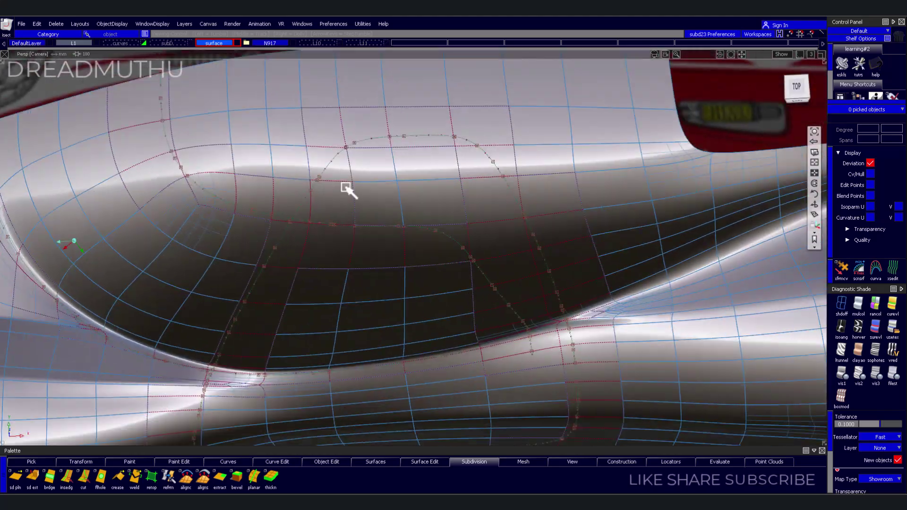
pyautogui.keyDown('alt'); pyautogui.keyDown('shift'); pyautogui.moveTo(348, 188); pyautogui.dragTo(385, 183); pyautogui.keyUp('shift'); pyautogui.keyUp('alt')
pyautogui.keyDown('alt'); pyautogui.keyDown('shift'); pyautogui.moveTo(385, 183); pyautogui.dragTo(354, 212, button='right'); pyautogui.keyUp('shift'); pyautogui.keyUp('alt')
pyautogui.moveTo(355, 211)
pyautogui.keyDown('alt'); pyautogui.keyDown('shift'); pyautogui.mouseDown()
pyautogui.moveTo(176, 168)
pyautogui.moveTo(344, 197)
pyautogui.moveTo(325, 149)
pyautogui.mouseUp(); pyautogui.keyUp('shift'); pyautogui.keyUp('alt')
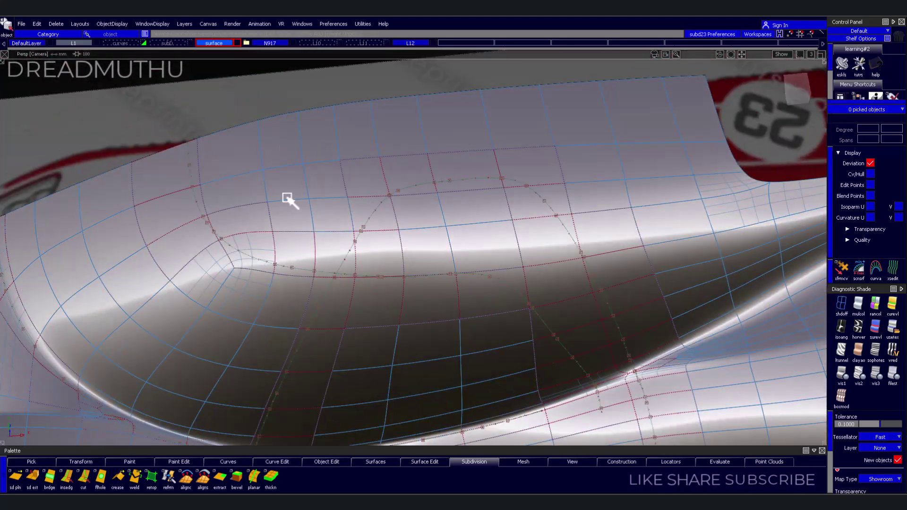
pyautogui.moveTo(287, 197); pyautogui.dragTo(385, 107)
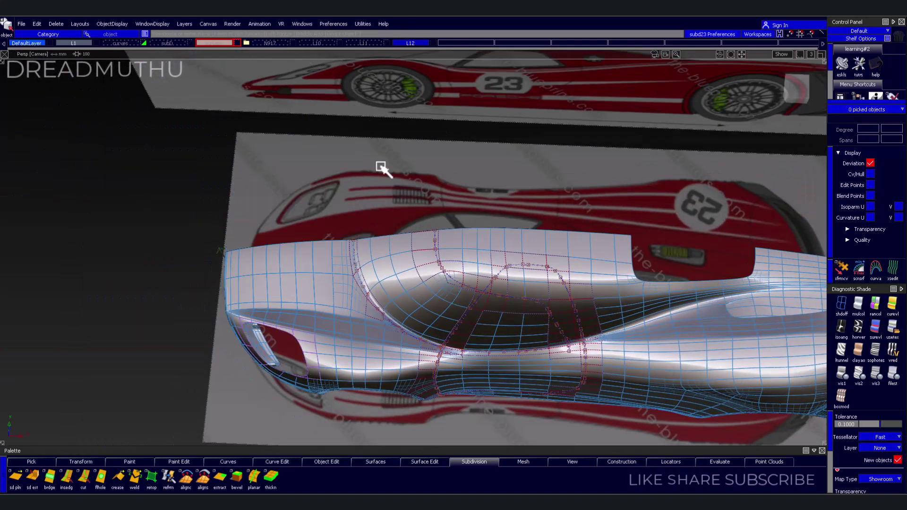
# Toggle the front body layer's visibility off and on while checking the body surfaces
pyautogui.moveTo(381, 166)
pyautogui.keyDown('alt'); pyautogui.keyDown('shift'); pyautogui.mouseDown()
pyautogui.moveTo(478, 198)
pyautogui.moveTo(431, 172)
pyautogui.mouseUp(); pyautogui.keyUp('shift'); pyautogui.keyUp('alt')
pyautogui.click(483, 103)
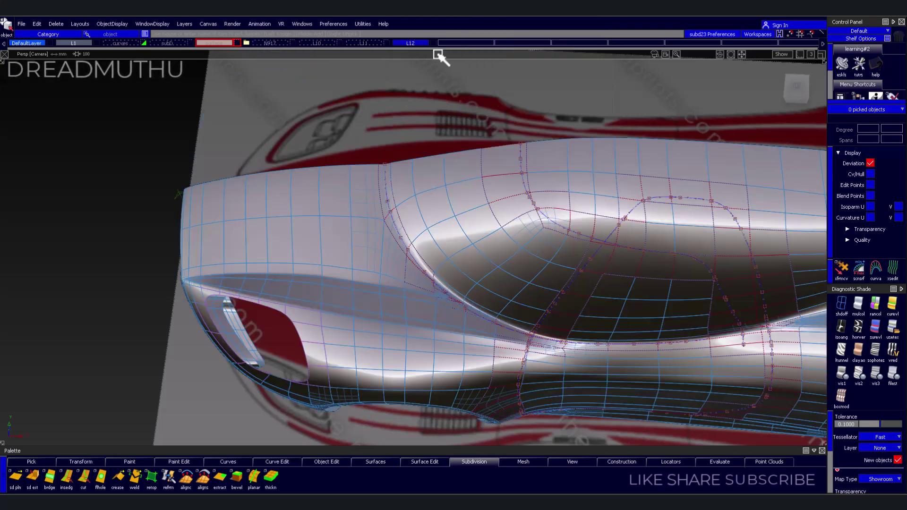
pyautogui.keyDown('alt'); pyautogui.keyDown('shift'); pyautogui.moveTo(435, 57); pyautogui.dragTo(400, 251, button='right'); pyautogui.keyUp('shift'); pyautogui.keyUp('alt')
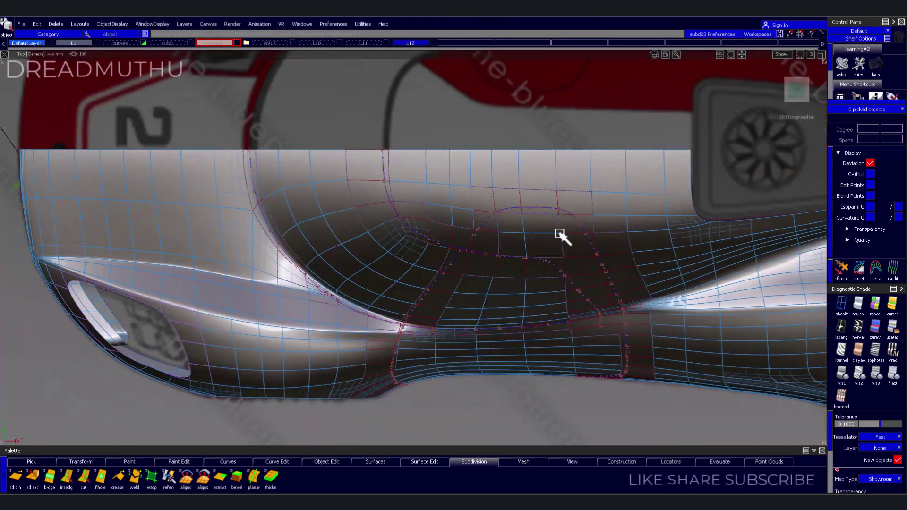
pyautogui.moveTo(359, 134); pyautogui.dragTo(314, 239)
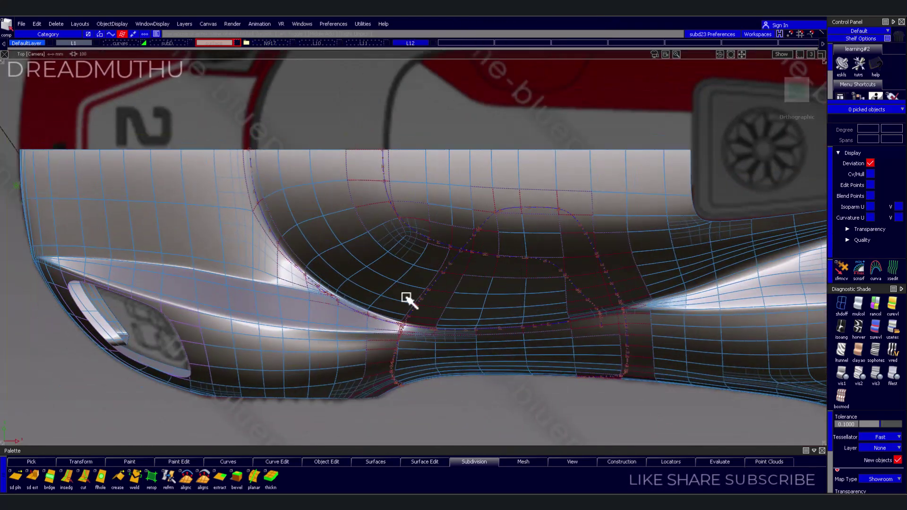
pyautogui.keyDown('alt'); pyautogui.keyDown('shift'); pyautogui.moveTo(449, 284); pyautogui.dragTo(385, 85, button='right'); pyautogui.keyUp('shift'); pyautogui.keyUp('alt')
pyautogui.click(297, 44)
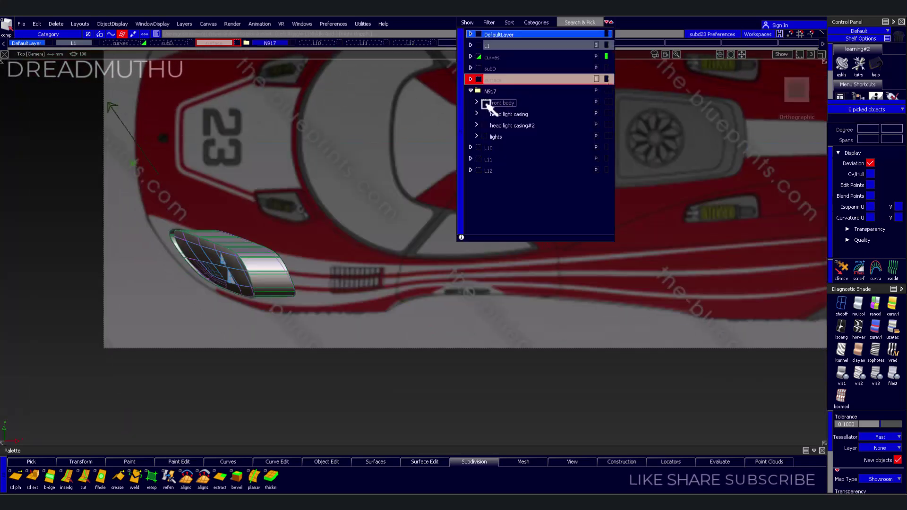
pyautogui.click(481, 104)
# Turn the surface layer back on, make L12 current, and hide N917
pyautogui.moveTo(308, 275)
pyautogui.keyDown('alt'); pyautogui.keyDown('shift'); pyautogui.mouseDown()
pyautogui.moveTo(336, 235)
pyautogui.moveTo(348, 124)
pyautogui.mouseUp(); pyautogui.keyUp('shift'); pyautogui.keyUp('alt')
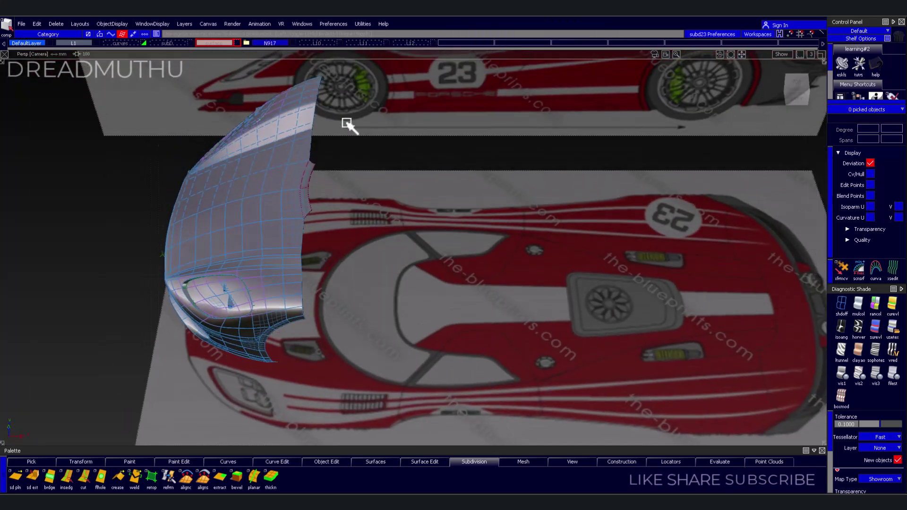
pyautogui.click(238, 43)
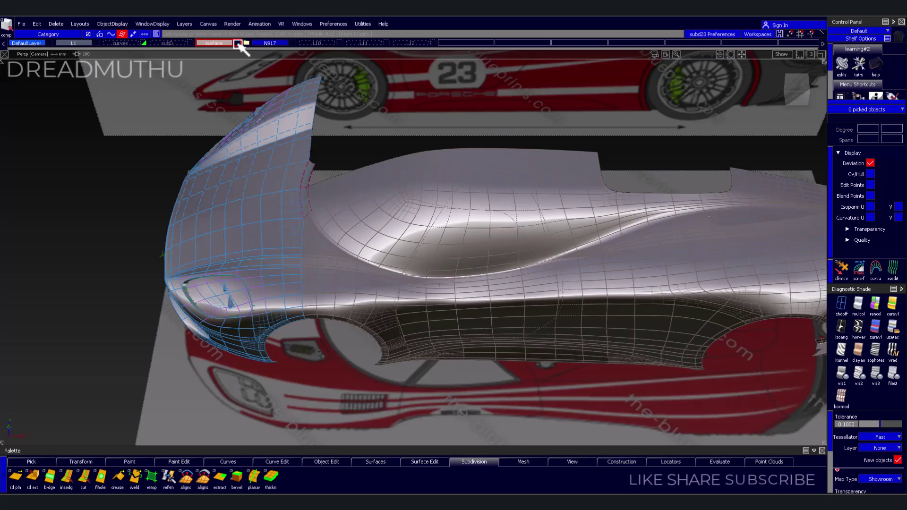
pyautogui.moveTo(349, 203)
pyautogui.keyDown('alt'); pyautogui.keyDown('shift'); pyautogui.mouseDown()
pyautogui.moveTo(371, 235)
pyautogui.moveTo(382, 201)
pyautogui.moveTo(435, 180)
pyautogui.mouseUp(); pyautogui.keyUp('shift'); pyautogui.keyUp('alt')
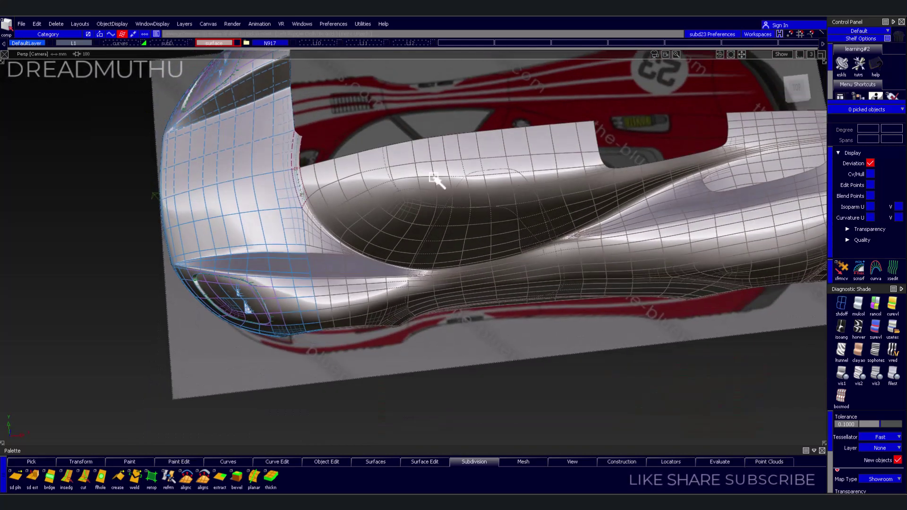
pyautogui.click(432, 43)
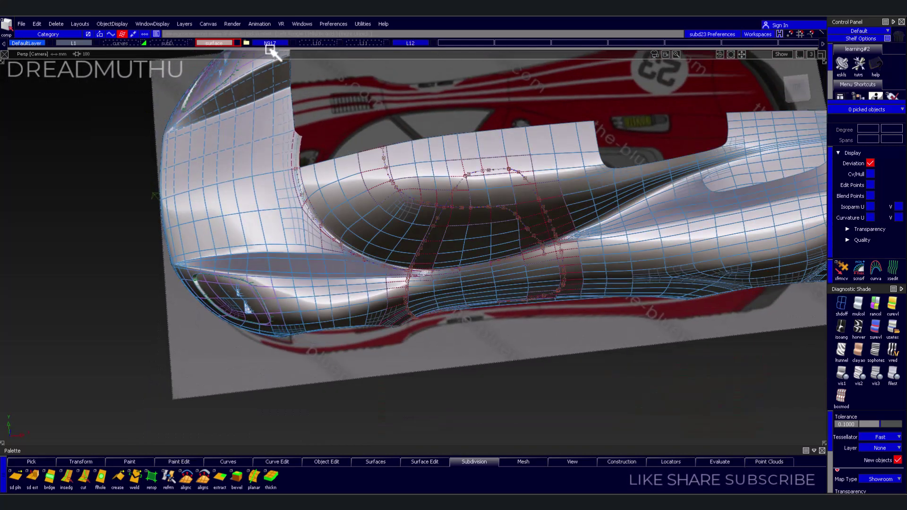
pyautogui.click(293, 44)
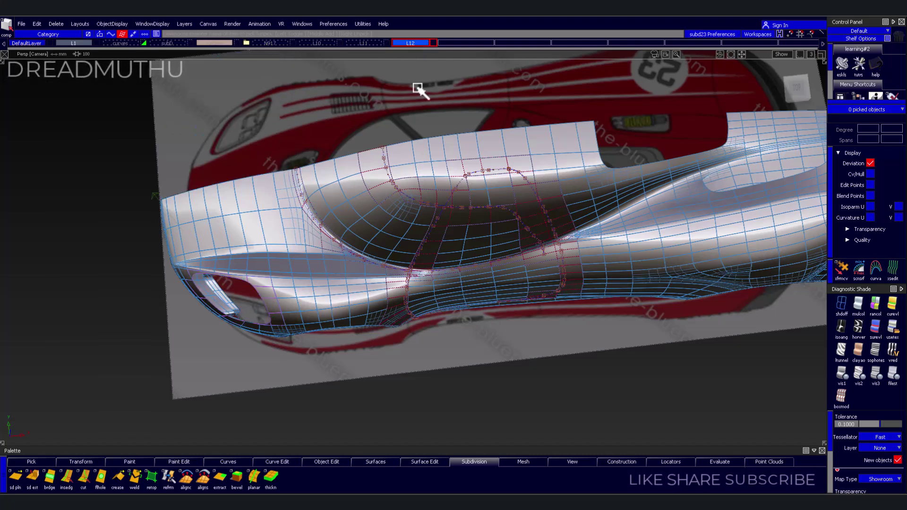
# Orbit to a top-down view of the body, then switch to the Left view
pyautogui.keyDown('alt'); pyautogui.keyDown('shift'); pyautogui.moveTo(454, 92); pyautogui.dragTo(375, 118); pyautogui.keyUp('shift'); pyautogui.keyUp('alt')
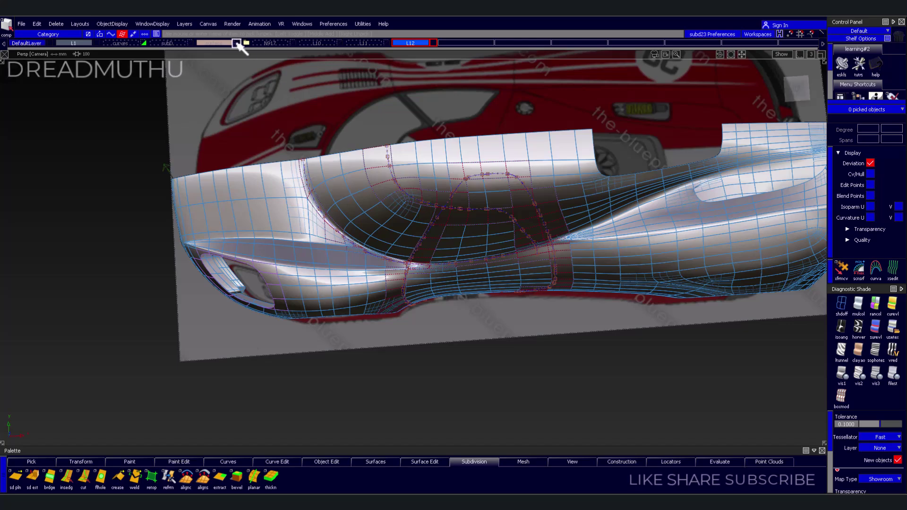
pyautogui.moveTo(448, 177)
pyautogui.keyDown('alt'); pyautogui.keyDown('shift'); pyautogui.mouseDown()
pyautogui.moveTo(431, 142)
pyautogui.moveTo(522, 137)
pyautogui.moveTo(542, 148)
pyautogui.moveTo(551, 110)
pyautogui.moveTo(724, 76)
pyautogui.mouseUp(); pyautogui.keyUp('shift'); pyautogui.keyUp('alt')
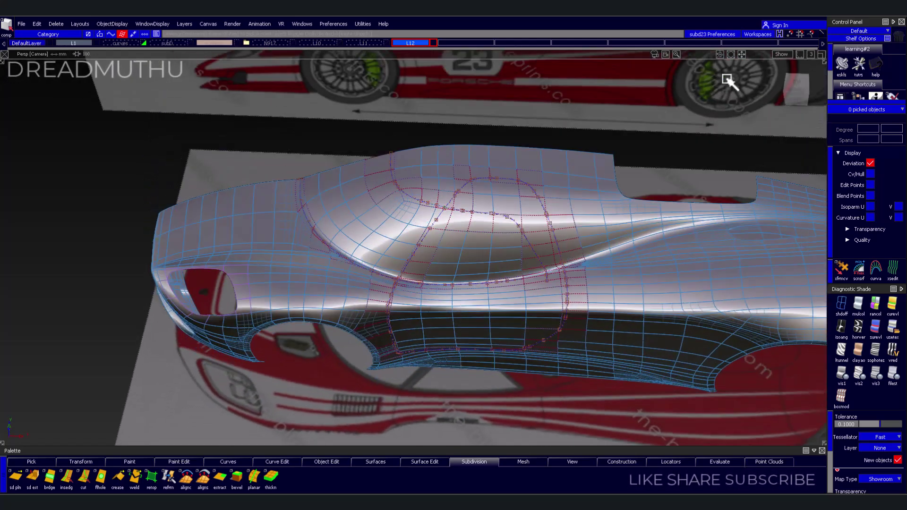
pyautogui.click(800, 95)
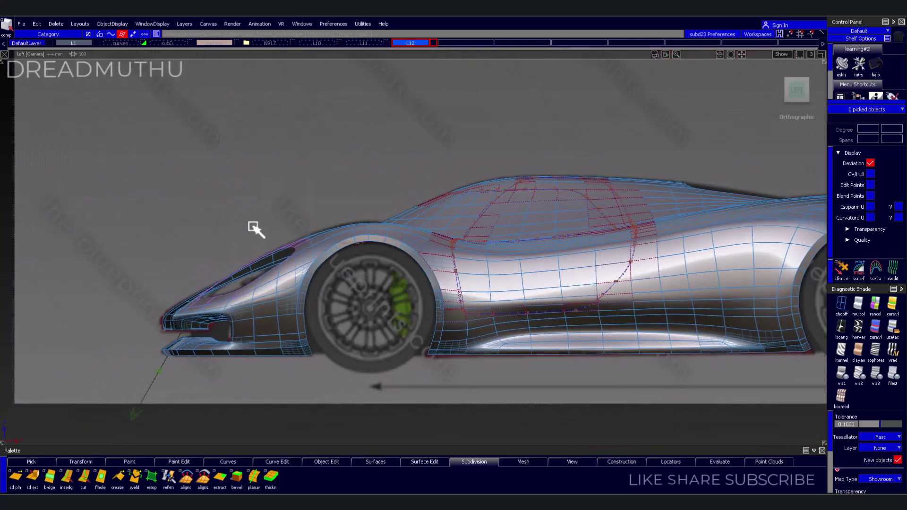
# Box-pick the 312 nose-to-wheel-arch surfaces in Left view, check them, then deselect
pyautogui.keyDown('ctrl'); pyautogui.keyDown('shift'); pyautogui.click(244, 224); pyautogui.keyUp('shift'); pyautogui.keyUp('ctrl')
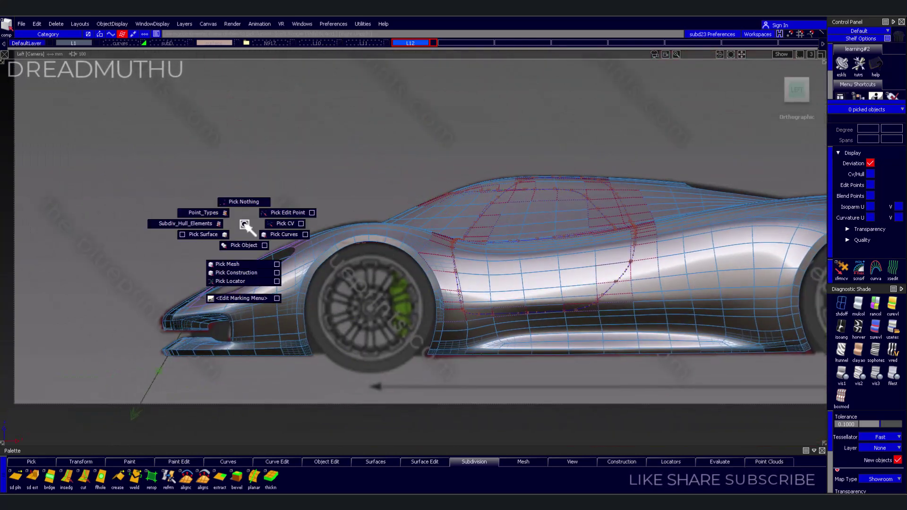
pyautogui.keyDown('ctrl'); pyautogui.keyDown('shift'); pyautogui.click(222, 238); pyautogui.keyUp('shift'); pyautogui.keyUp('ctrl')
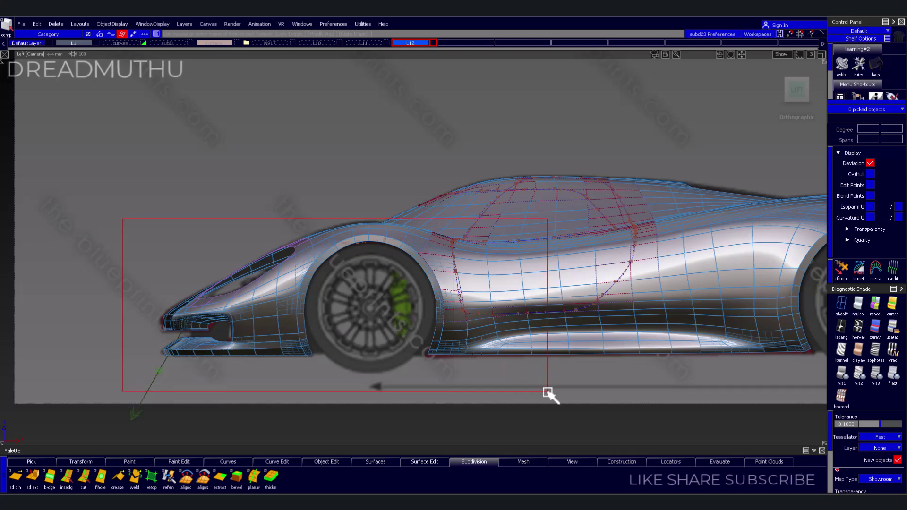
pyautogui.moveTo(572, 396); pyautogui.dragTo(560, 353)
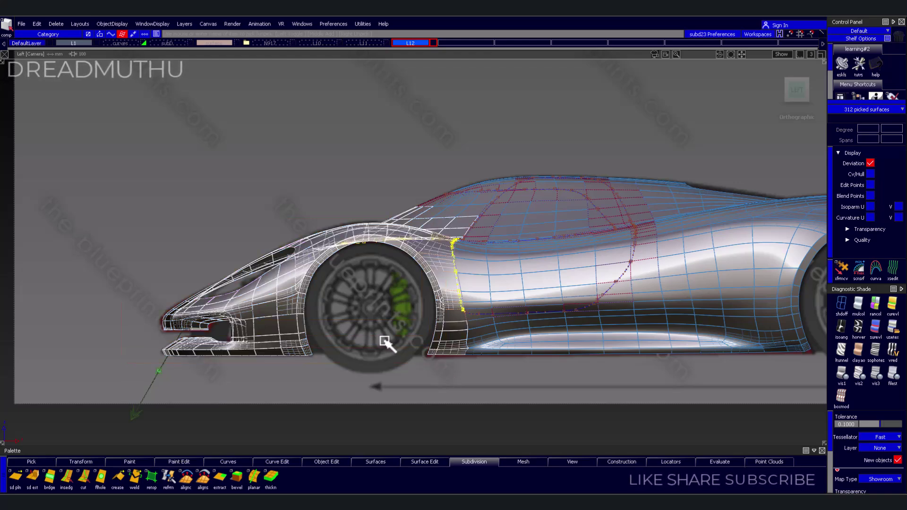
pyautogui.moveTo(382, 341)
pyautogui.keyDown('alt'); pyautogui.keyDown('shift'); pyautogui.mouseDown()
pyautogui.moveTo(370, 329)
pyautogui.moveTo(387, 411)
pyautogui.moveTo(360, 317)
pyautogui.moveTo(357, 357)
pyautogui.mouseUp(); pyautogui.keyUp('shift'); pyautogui.keyUp('alt')
pyautogui.click(516, 243)
# Zoom in on the side crease and pick a hull face at its corner
pyautogui.moveTo(517, 243)
pyautogui.keyDown('alt'); pyautogui.keyDown('shift'); pyautogui.mouseDown(button='right')
pyautogui.moveTo(505, 327)
pyautogui.moveTo(508, 318)
pyautogui.moveTo(395, 256)
pyautogui.moveTo(411, 257)
pyautogui.moveTo(420, 274)
pyautogui.mouseUp(button='right'); pyautogui.keyUp('shift'); pyautogui.keyUp('alt')
pyautogui.keyDown('alt'); pyautogui.keyDown('shift'); pyautogui.moveTo(420, 274); pyautogui.dragTo(425, 287, button='middle'); pyautogui.keyUp('shift'); pyautogui.keyUp('alt')
pyautogui.moveTo(426, 288)
pyautogui.keyDown('alt'); pyautogui.keyDown('shift'); pyautogui.mouseDown()
pyautogui.moveTo(437, 274)
pyautogui.moveTo(454, 303)
pyautogui.mouseUp(); pyautogui.keyUp('shift'); pyautogui.keyUp('alt')
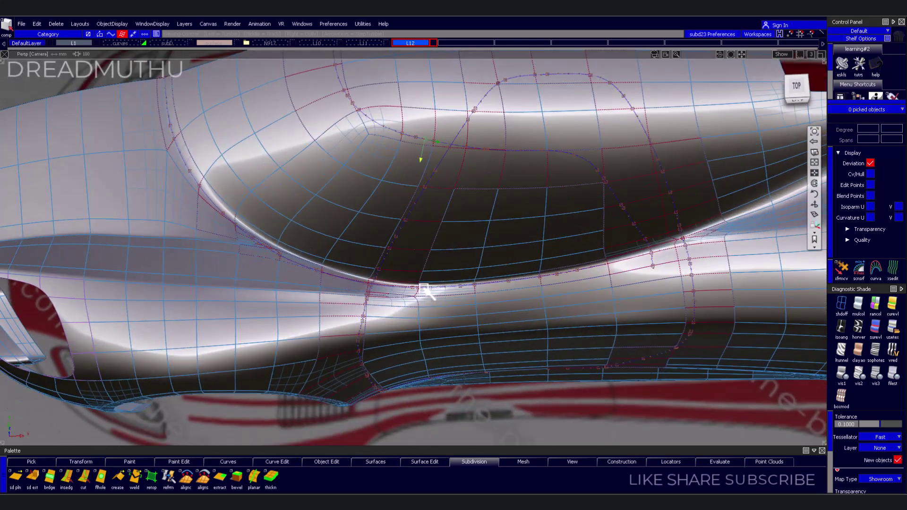
pyautogui.keyDown('alt'); pyautogui.keyDown('shift'); pyautogui.moveTo(454, 302); pyautogui.dragTo(479, 324, button='middle'); pyautogui.keyUp('shift'); pyautogui.keyUp('alt')
pyautogui.keyDown('alt'); pyautogui.keyDown('shift'); pyautogui.moveTo(479, 324); pyautogui.dragTo(525, 274); pyautogui.keyUp('shift'); pyautogui.keyUp('alt')
pyautogui.keyDown('alt'); pyautogui.keyDown('shift'); pyautogui.moveTo(525, 274); pyautogui.dragTo(482, 314, button='right'); pyautogui.keyUp('shift'); pyautogui.keyUp('alt')
pyautogui.keyDown('alt'); pyautogui.keyDown('shift'); pyautogui.moveTo(482, 314); pyautogui.dragTo(431, 331); pyautogui.keyUp('shift'); pyautogui.keyUp('alt')
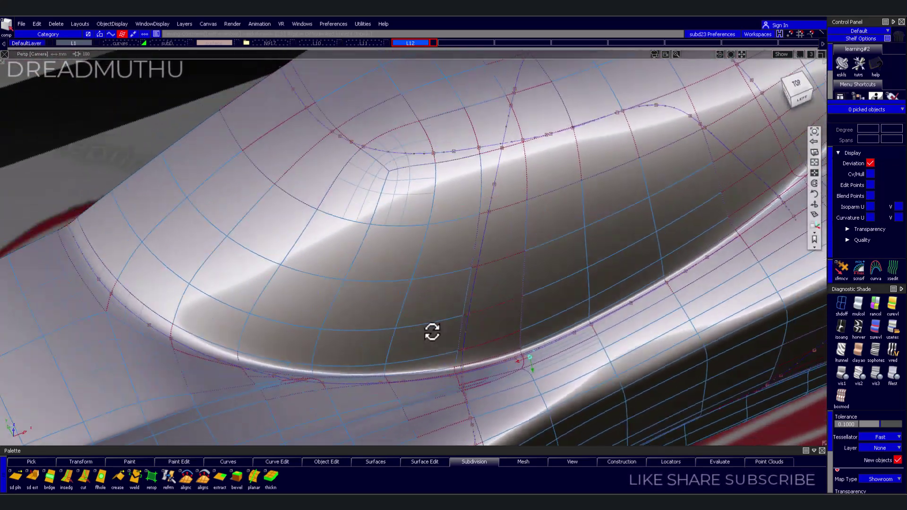
pyautogui.keyDown('alt'); pyautogui.keyDown('shift'); pyautogui.moveTo(431, 331); pyautogui.dragTo(443, 356, button='right'); pyautogui.keyUp('shift'); pyautogui.keyUp('alt')
pyautogui.moveTo(441, 354)
pyautogui.keyDown('alt'); pyautogui.keyDown('shift'); pyautogui.mouseDown()
pyautogui.moveTo(462, 340)
pyautogui.moveTo(475, 345)
pyautogui.moveTo(463, 284)
pyautogui.moveTo(450, 341)
pyautogui.moveTo(436, 328)
pyautogui.moveTo(432, 355)
pyautogui.mouseUp(); pyautogui.keyUp('shift'); pyautogui.keyUp('alt')
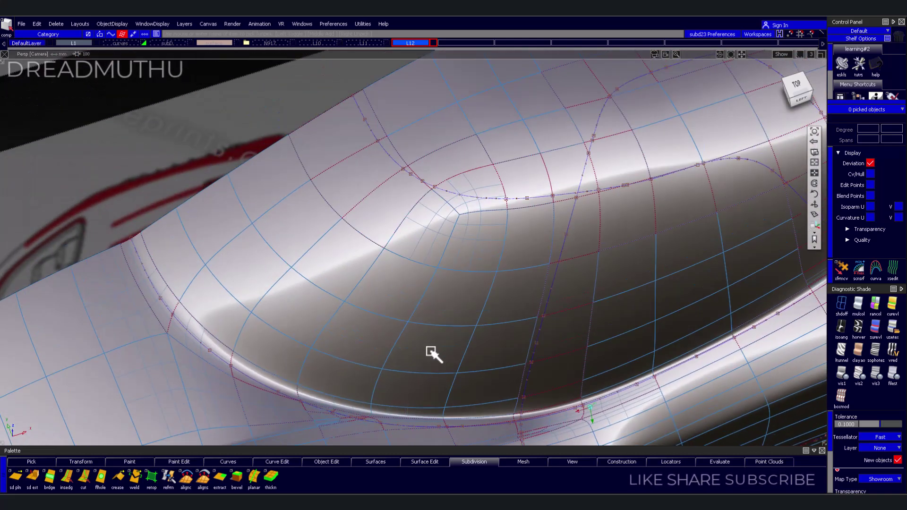
pyautogui.keyDown('ctrl'); pyautogui.keyDown('shift'); pyautogui.click(462, 318); pyautogui.keyUp('shift'); pyautogui.keyUp('ctrl')
pyautogui.keyDown('ctrl'); pyautogui.keyDown('shift'); pyautogui.moveTo(436, 321); pyautogui.dragTo(435, 321); pyautogui.keyUp('shift'); pyautogui.keyUp('ctrl')
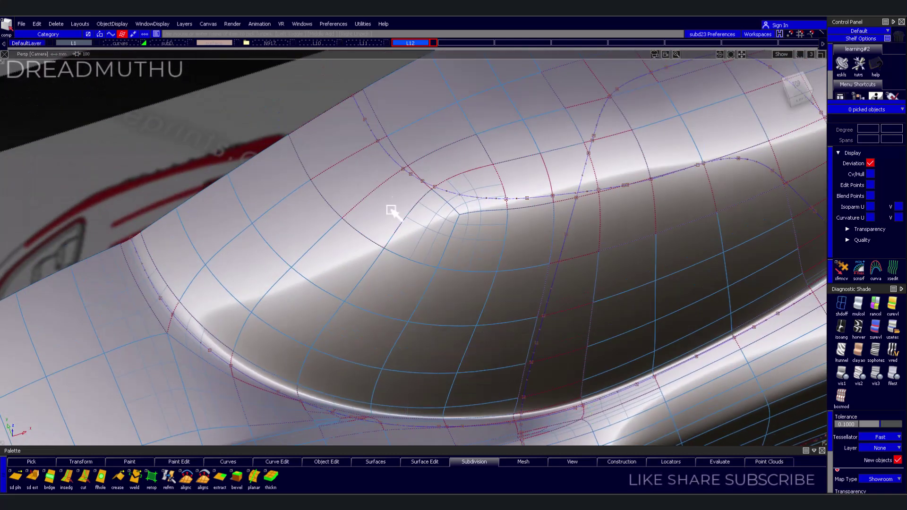
pyautogui.click(345, 142)
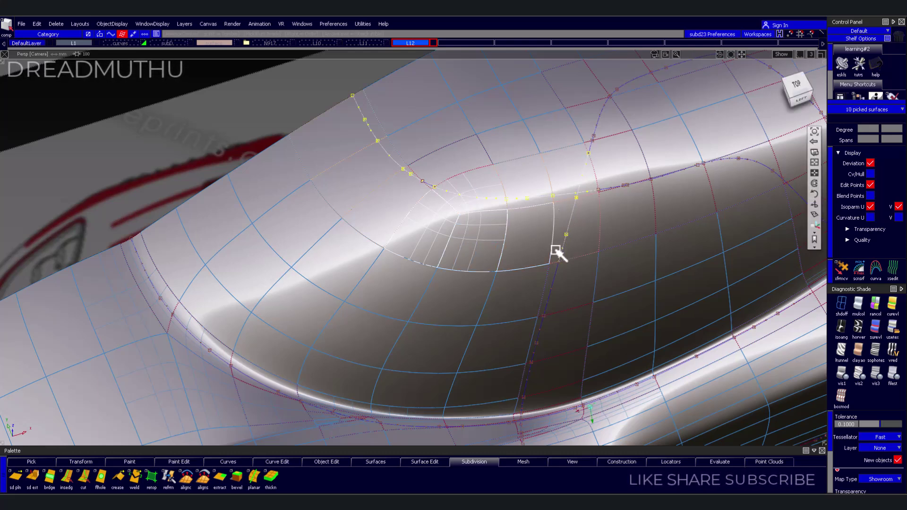
# Add canopy and fillet surfaces around the canopy corner to the selection
pyautogui.moveTo(556, 251)
pyautogui.keyDown('alt'); pyautogui.keyDown('shift'); pyautogui.mouseDown(button='right')
pyautogui.moveTo(539, 256)
pyautogui.moveTo(545, 207)
pyautogui.mouseUp(button='right'); pyautogui.keyUp('shift'); pyautogui.keyUp('alt')
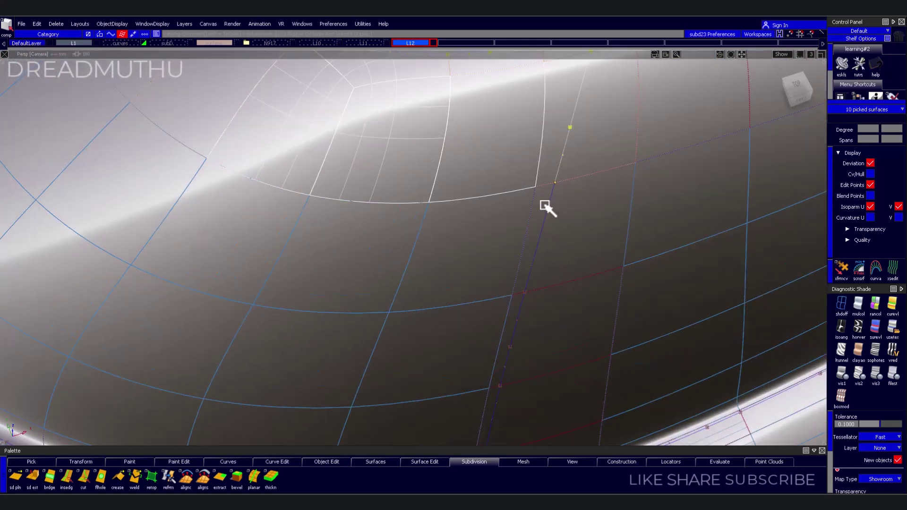
pyautogui.keyDown('shift'); pyautogui.click(513, 326); pyautogui.keyUp('shift')
pyautogui.moveTo(542, 326)
pyautogui.keyDown('alt'); pyautogui.keyDown('shift'); pyautogui.mouseDown(button='right')
pyautogui.moveTo(553, 294)
pyautogui.moveTo(501, 243)
pyautogui.mouseUp(button='right'); pyautogui.keyUp('shift'); pyautogui.keyUp('alt')
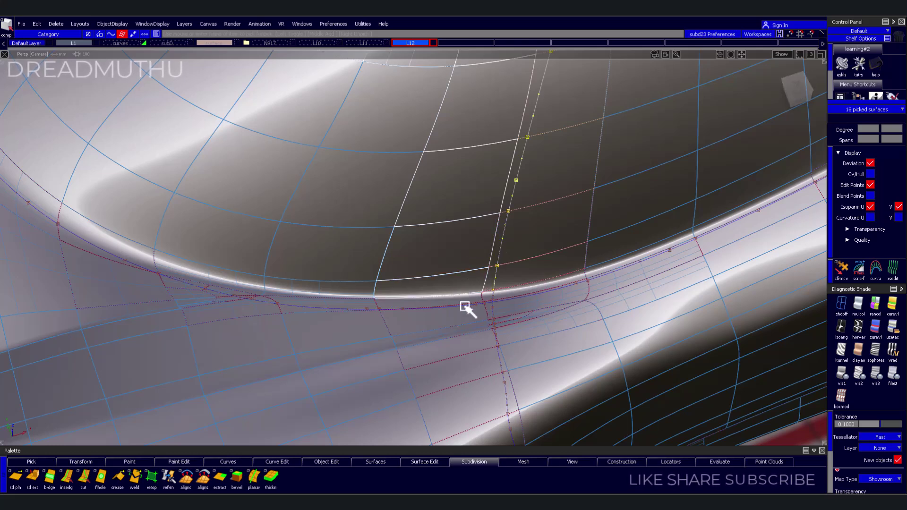
pyautogui.moveTo(465, 307)
pyautogui.keyDown('alt'); pyautogui.keyDown('shift'); pyautogui.mouseDown()
pyautogui.moveTo(373, 332)
pyautogui.moveTo(481, 323)
pyautogui.mouseUp(); pyautogui.keyUp('shift'); pyautogui.keyUp('alt')
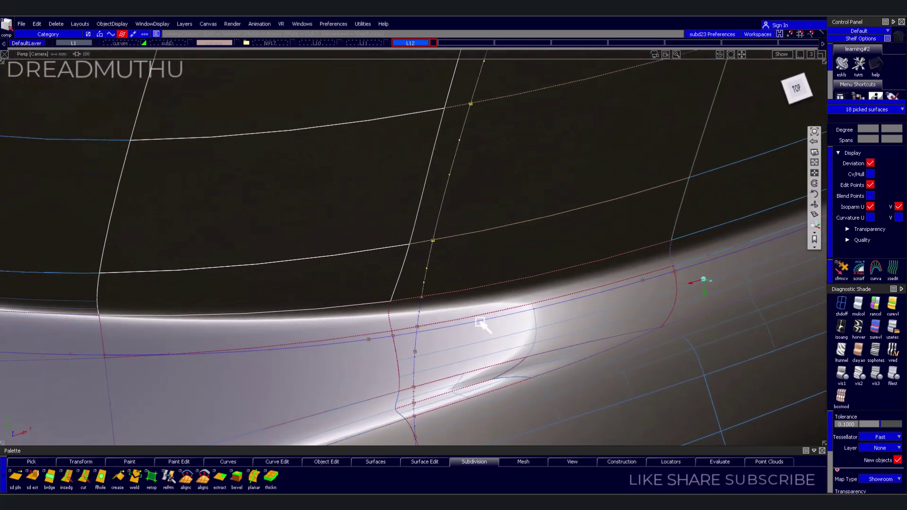
pyautogui.keyDown('shift'); pyautogui.click(409, 320); pyautogui.keyUp('shift')
pyautogui.moveTo(410, 320)
pyautogui.keyDown('alt'); pyautogui.keyDown('shift'); pyautogui.mouseDown()
pyautogui.moveTo(324, 334)
pyautogui.moveTo(410, 316)
pyautogui.mouseUp(); pyautogui.keyUp('shift'); pyautogui.keyUp('alt')
pyautogui.moveTo(286, 297)
pyautogui.keyDown('alt'); pyautogui.keyDown('shift'); pyautogui.mouseDown()
pyautogui.moveTo(349, 348)
pyautogui.moveTo(543, 265)
pyautogui.moveTo(474, 297)
pyautogui.mouseUp(); pyautogui.keyUp('shift'); pyautogui.keyUp('alt')
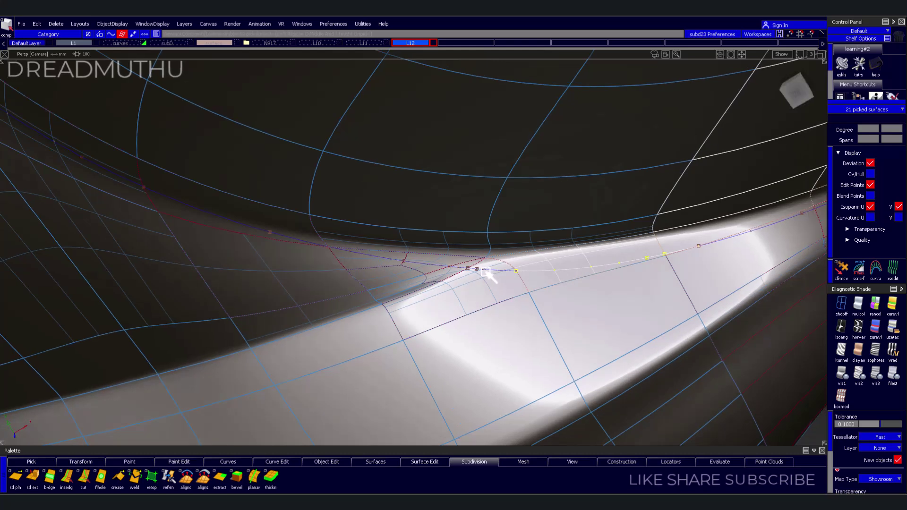
pyautogui.keyDown('shift'); pyautogui.click(390, 253); pyautogui.keyUp('shift')
# Add the remaining fillet surfaces, reaching 42 picked, and orbit the body to check
pyautogui.keyDown('alt'); pyautogui.keyDown('shift'); pyautogui.moveTo(402, 269); pyautogui.dragTo(470, 229); pyautogui.keyUp('shift'); pyautogui.keyUp('alt')
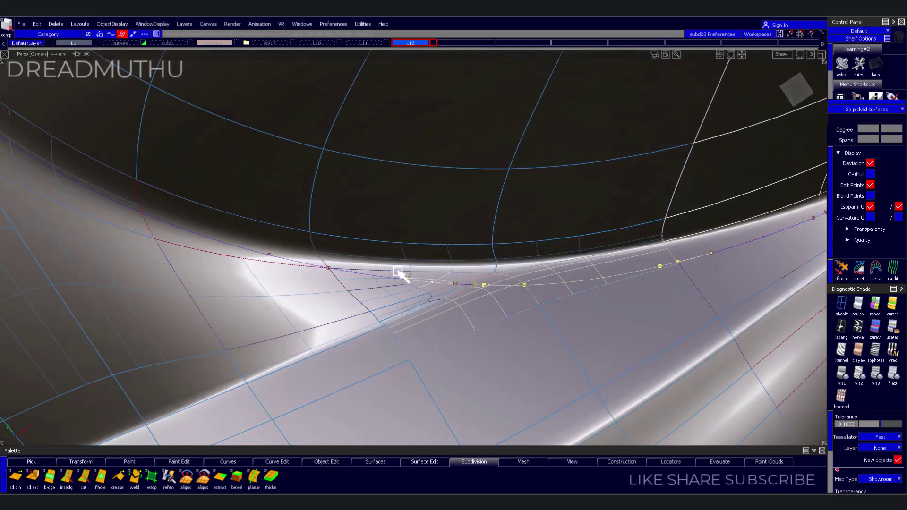
pyautogui.moveTo(321, 258)
pyautogui.keyDown('alt'); pyautogui.keyDown('shift'); pyautogui.mouseDown()
pyautogui.moveTo(267, 247)
pyautogui.moveTo(257, 225)
pyautogui.mouseUp(); pyautogui.keyUp('shift'); pyautogui.keyUp('alt')
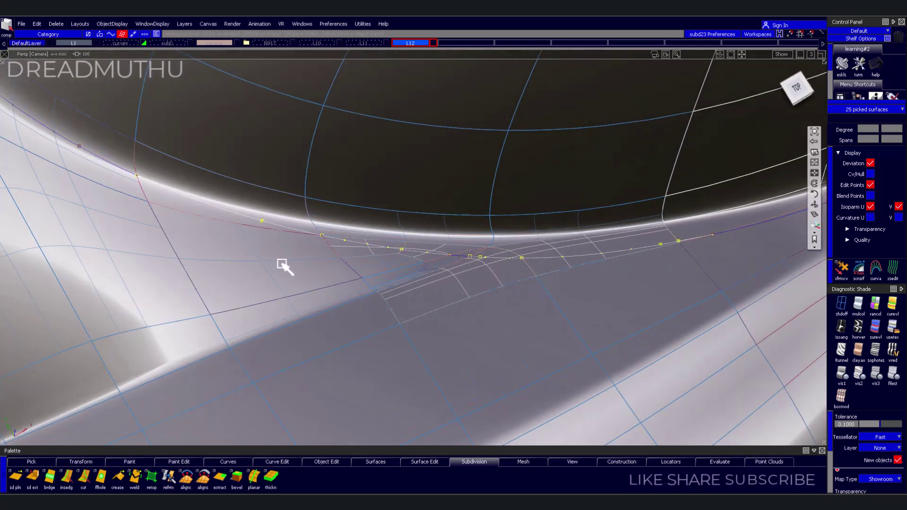
pyautogui.moveTo(283, 265)
pyautogui.keyDown('alt'); pyautogui.keyDown('shift'); pyautogui.mouseDown()
pyautogui.moveTo(411, 273)
pyautogui.moveTo(368, 279)
pyautogui.moveTo(373, 288)
pyautogui.mouseUp(); pyautogui.keyUp('shift'); pyautogui.keyUp('alt')
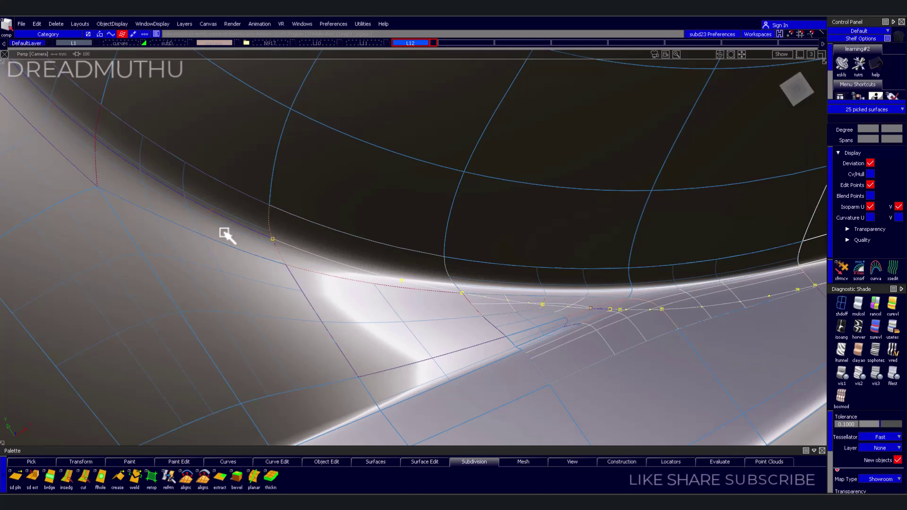
pyautogui.moveTo(279, 237)
pyautogui.keyDown('alt'); pyautogui.keyDown('shift'); pyautogui.mouseDown()
pyautogui.moveTo(375, 278)
pyautogui.moveTo(349, 279)
pyautogui.moveTo(449, 283)
pyautogui.moveTo(434, 239)
pyautogui.mouseUp(); pyautogui.keyUp('shift'); pyautogui.keyUp('alt')
pyautogui.click(299, 246)
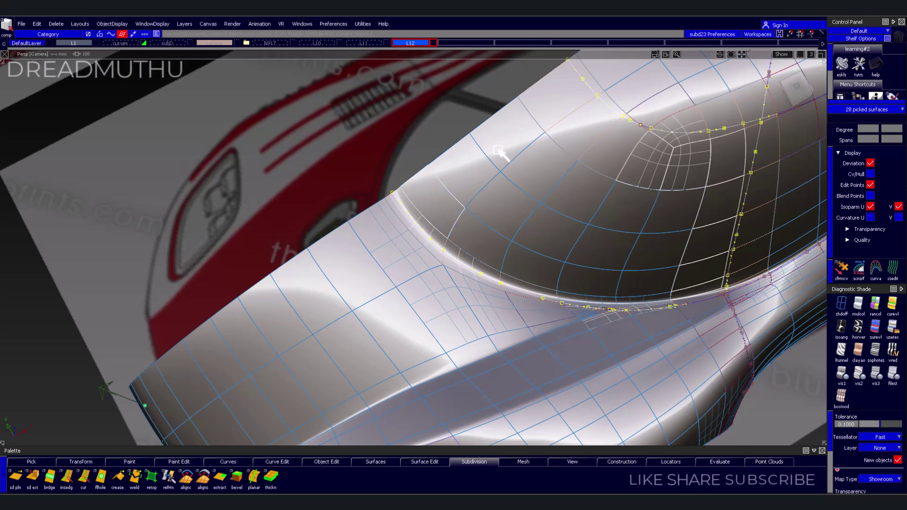
pyautogui.click(549, 158)
pyautogui.moveTo(550, 159)
pyautogui.keyDown('alt'); pyautogui.keyDown('shift'); pyautogui.mouseDown()
pyautogui.moveTo(561, 192)
pyautogui.moveTo(587, 211)
pyautogui.moveTo(583, 202)
pyautogui.mouseUp(); pyautogui.keyUp('shift'); pyautogui.keyUp('alt')
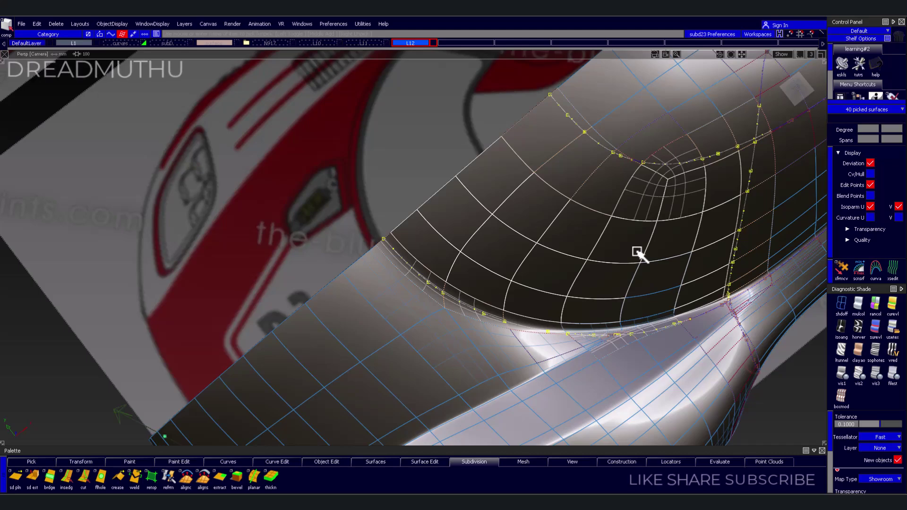
pyautogui.moveTo(639, 254)
pyautogui.keyDown('alt'); pyautogui.keyDown('shift'); pyautogui.mouseDown()
pyautogui.moveTo(612, 203)
pyautogui.moveTo(630, 217)
pyautogui.moveTo(391, 229)
pyautogui.mouseUp(); pyautogui.keyUp('shift'); pyautogui.keyUp('alt')
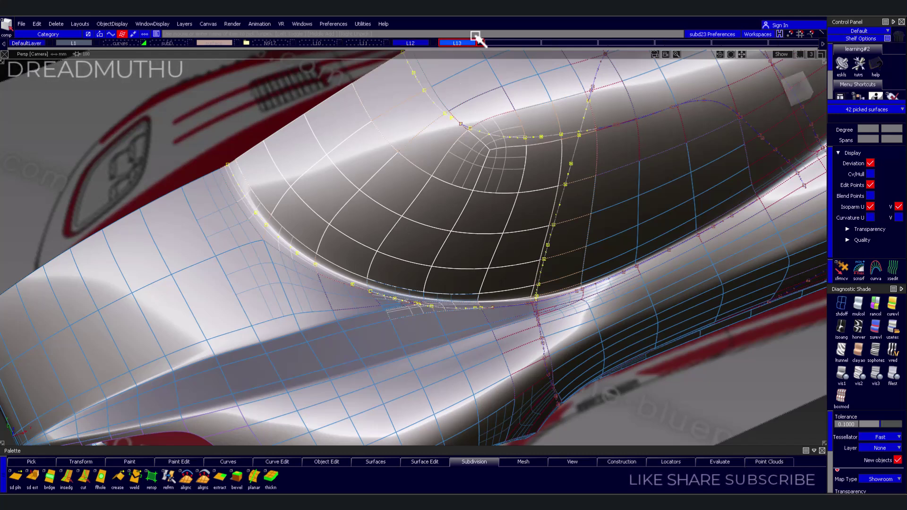
# Assign the picked surfaces to layer L13 and show only L13
pyautogui.rightClick(478, 43)
pyautogui.click(481, 43)
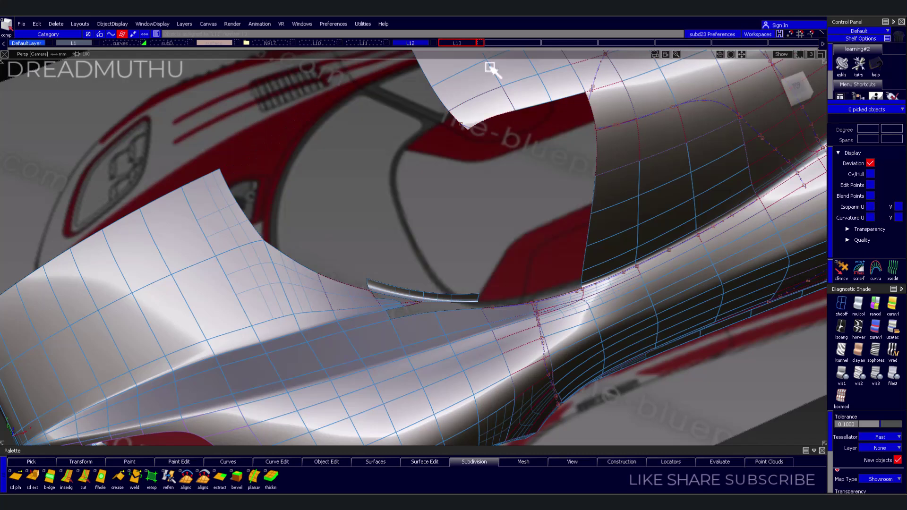
pyautogui.click(432, 43)
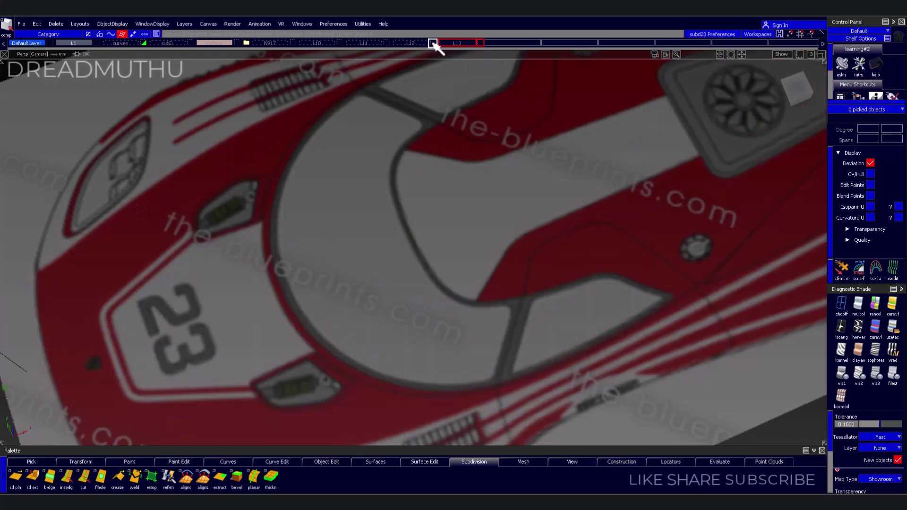
pyautogui.click(479, 43)
# Zoom in on the remaining surface and pick it to inspect its edge
pyautogui.moveTo(542, 232)
pyautogui.keyDown('alt'); pyautogui.keyDown('shift'); pyautogui.mouseDown()
pyautogui.moveTo(471, 229)
pyautogui.moveTo(518, 244)
pyautogui.moveTo(457, 325)
pyautogui.mouseUp(); pyautogui.keyUp('shift'); pyautogui.keyUp('alt')
pyautogui.keyDown('alt'); pyautogui.keyDown('shift'); pyautogui.moveTo(458, 324); pyautogui.dragTo(637, 324, button='right'); pyautogui.keyUp('shift'); pyautogui.keyUp('alt')
pyautogui.keyDown('alt'); pyautogui.keyDown('shift'); pyautogui.moveTo(637, 324); pyautogui.dragTo(512, 336); pyautogui.keyUp('shift'); pyautogui.keyUp('alt')
pyautogui.moveTo(417, 305)
pyautogui.keyDown('alt'); pyautogui.keyDown('shift'); pyautogui.mouseDown()
pyautogui.moveTo(524, 347)
pyautogui.moveTo(428, 306)
pyautogui.mouseUp(); pyautogui.keyUp('shift'); pyautogui.keyUp('alt')
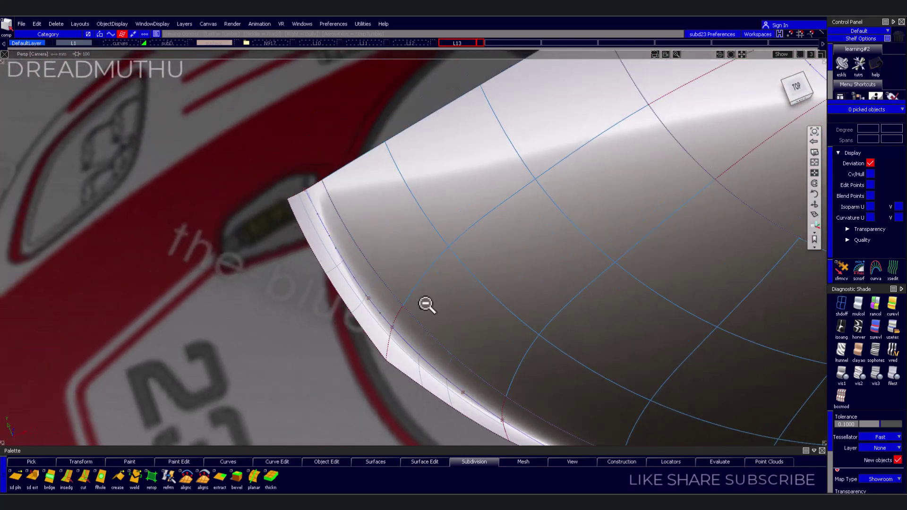
pyautogui.moveTo(425, 310)
pyautogui.keyDown('alt'); pyautogui.keyDown('shift'); pyautogui.mouseDown(button='right')
pyautogui.moveTo(358, 307)
pyautogui.moveTo(382, 312)
pyautogui.mouseUp(button='right'); pyautogui.keyUp('shift'); pyautogui.keyUp('alt')
pyautogui.moveTo(383, 312)
pyautogui.keyDown('alt'); pyautogui.keyDown('shift'); pyautogui.mouseDown()
pyautogui.moveTo(348, 263)
pyautogui.moveTo(318, 241)
pyautogui.moveTo(370, 332)
pyautogui.mouseUp(); pyautogui.keyUp('shift'); pyautogui.keyUp('alt')
pyautogui.click(365, 270)
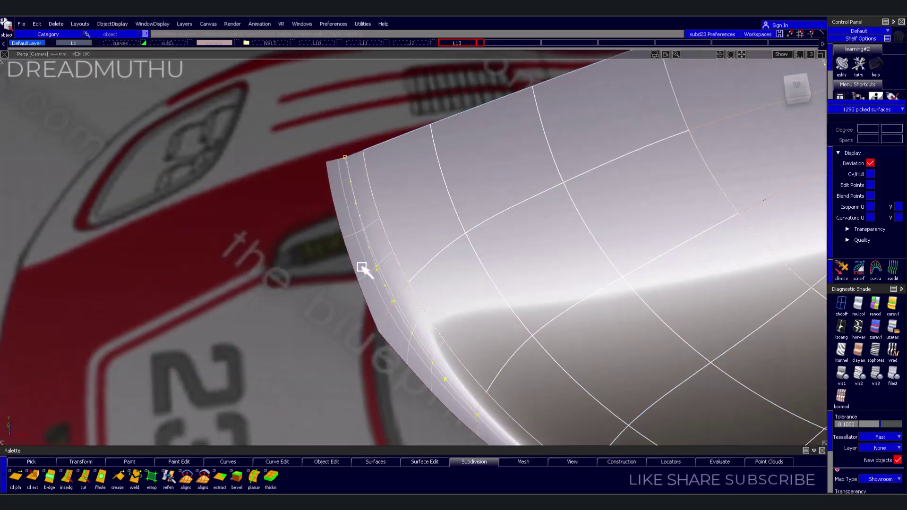
pyautogui.moveTo(364, 267)
pyautogui.keyDown('alt'); pyautogui.keyDown('shift'); pyautogui.mouseDown()
pyautogui.moveTo(397, 324)
pyautogui.moveTo(354, 296)
pyautogui.moveTo(333, 332)
pyautogui.mouseUp(); pyautogui.keyUp('shift'); pyautogui.keyUp('alt')
# Restrict picking to surfaces, pick three edge surfaces, then clear the selection
pyautogui.click(355, 318)
pyautogui.click(336, 230)
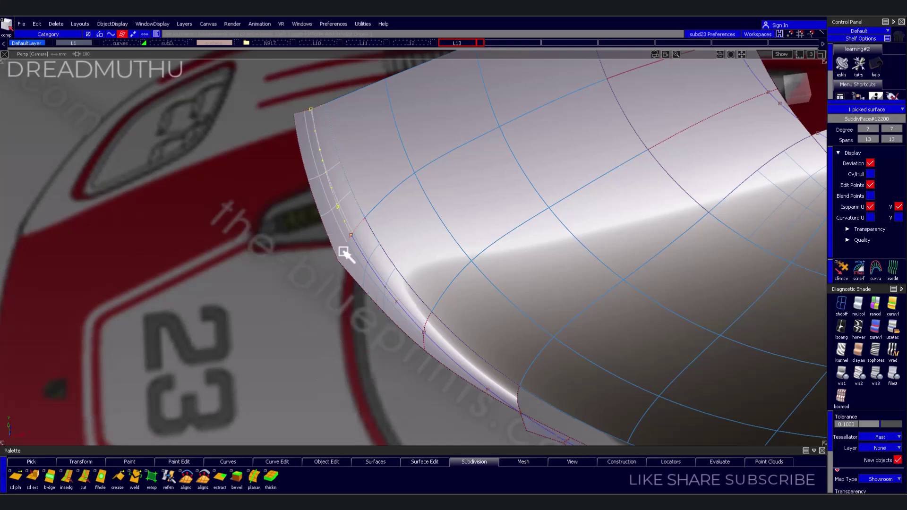
pyautogui.click(368, 282)
pyautogui.moveTo(421, 338)
pyautogui.keyDown('alt'); pyautogui.keyDown('shift'); pyautogui.mouseDown()
pyautogui.moveTo(370, 314)
pyautogui.moveTo(395, 339)
pyautogui.moveTo(378, 339)
pyautogui.mouseUp(); pyautogui.keyUp('shift'); pyautogui.keyUp('alt')
pyautogui.click(395, 318)
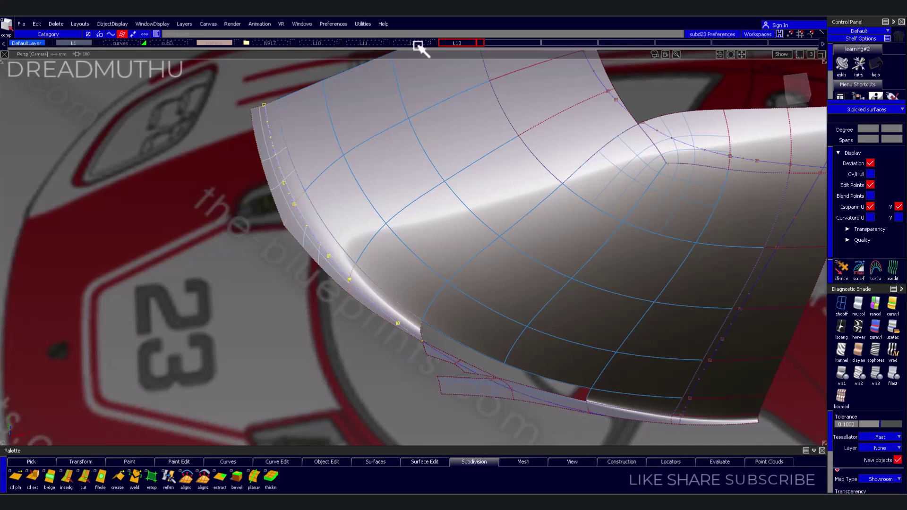
pyautogui.keyDown('ctrl'); pyautogui.keyDown('shift'); pyautogui.moveTo(416, 47); pyautogui.dragTo(434, 47); pyautogui.keyUp('shift'); pyautogui.keyUp('ctrl')
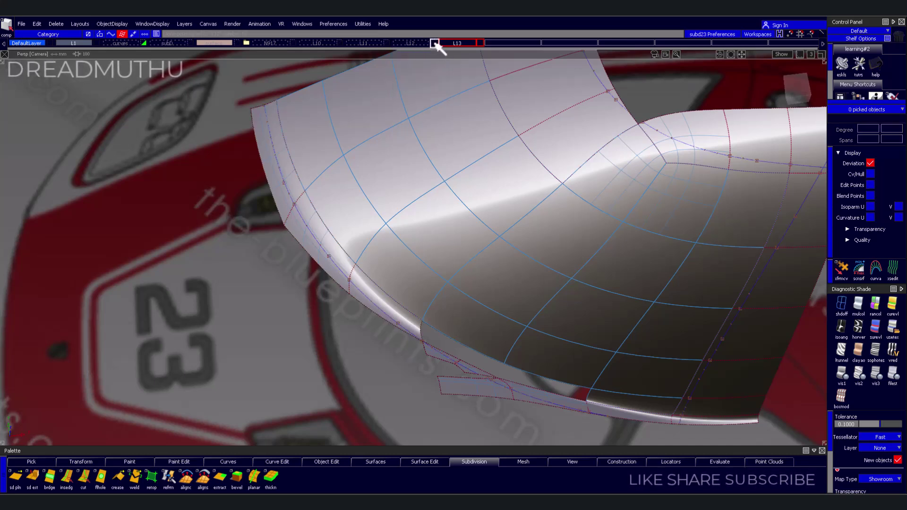
# Trim off the flap extending past the surface edge and inspect the result
pyautogui.moveTo(448, 150)
pyautogui.keyDown('alt'); pyautogui.keyDown('shift'); pyautogui.mouseDown()
pyautogui.moveTo(546, 192)
pyautogui.moveTo(470, 228)
pyautogui.moveTo(441, 310)
pyautogui.mouseUp(); pyautogui.keyUp('shift'); pyautogui.keyUp('alt')
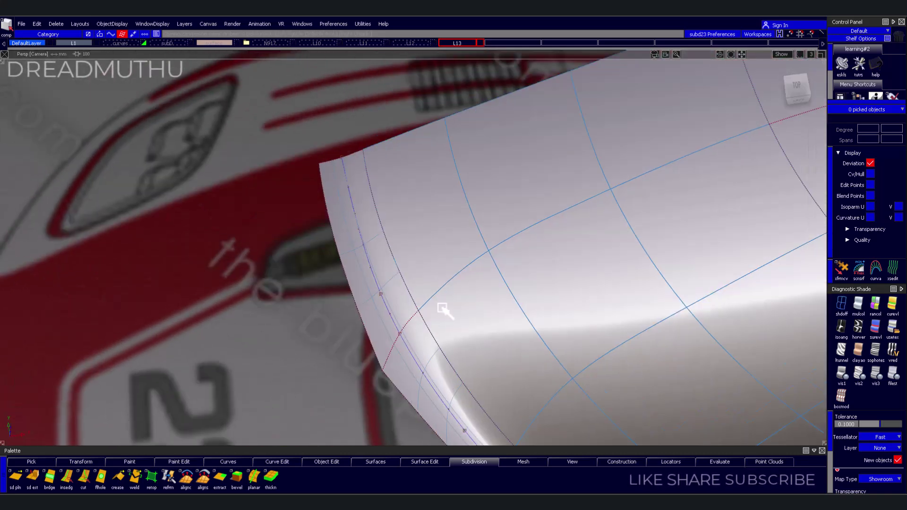
pyautogui.click(386, 285)
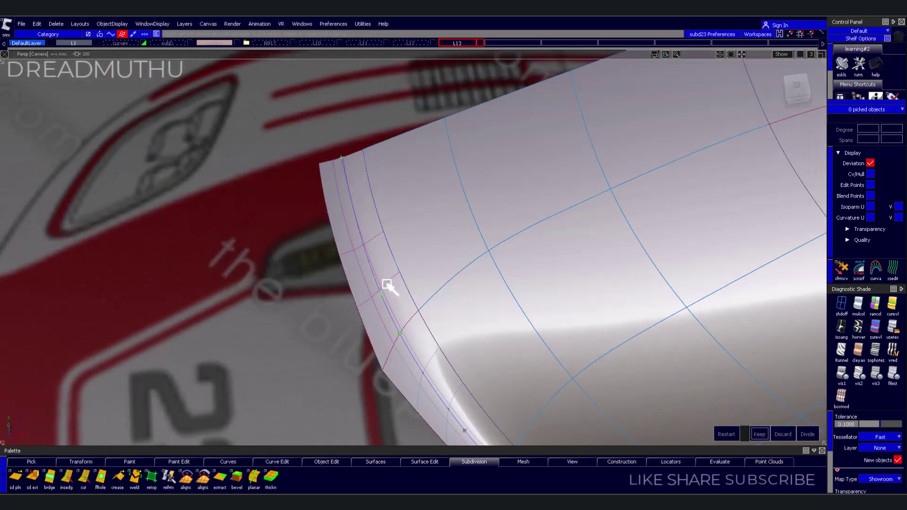
pyautogui.moveTo(472, 343)
pyautogui.keyDown('alt'); pyautogui.keyDown('shift'); pyautogui.mouseDown()
pyautogui.moveTo(508, 318)
pyautogui.moveTo(455, 270)
pyautogui.mouseUp(); pyautogui.keyUp('shift'); pyautogui.keyUp('alt')
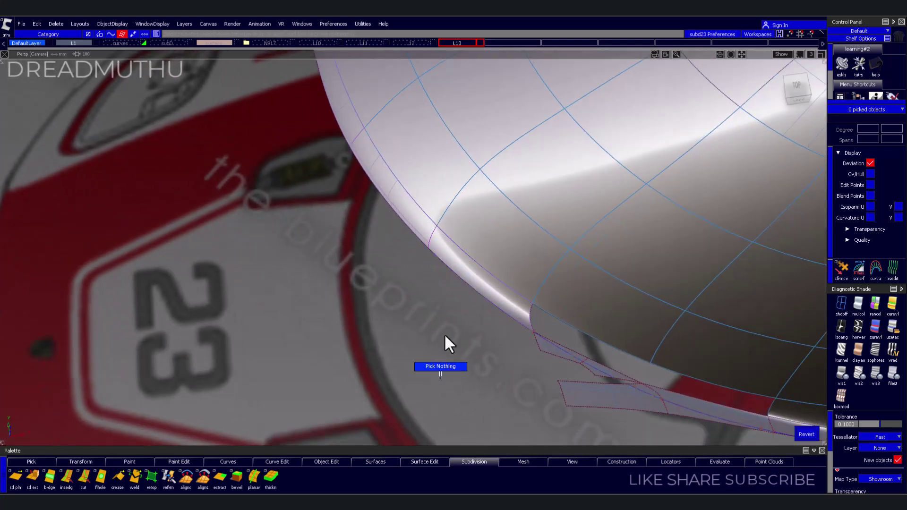
pyautogui.moveTo(445, 336)
pyautogui.keyDown('alt'); pyautogui.keyDown('shift'); pyautogui.mouseDown()
pyautogui.moveTo(416, 350)
pyautogui.moveTo(387, 353)
pyautogui.moveTo(439, 339)
pyautogui.moveTo(383, 346)
pyautogui.moveTo(461, 349)
pyautogui.moveTo(441, 364)
pyautogui.moveTo(472, 345)
pyautogui.mouseUp(); pyautogui.keyUp('shift'); pyautogui.keyUp('alt')
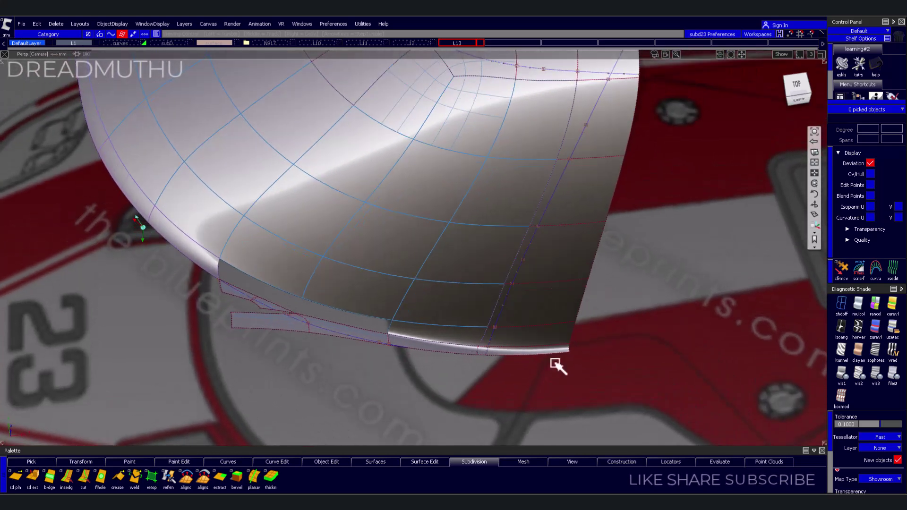
pyautogui.keyDown('ctrl'); pyautogui.keyDown('shift'); pyautogui.moveTo(584, 367); pyautogui.dragTo(555, 355); pyautogui.keyUp('shift'); pyautogui.keyUp('ctrl')
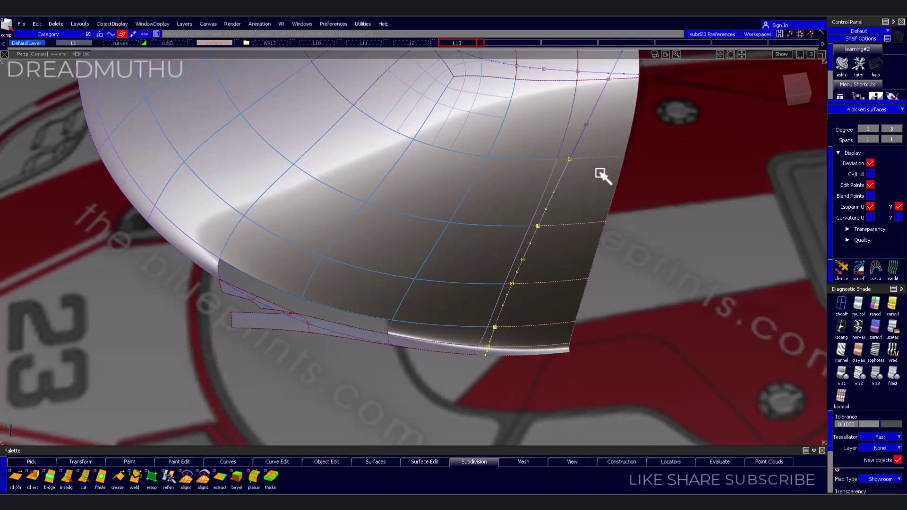
# Add another surface to the pick and change a layer option on L12
pyautogui.moveTo(621, 147)
pyautogui.keyDown('alt'); pyautogui.keyDown('shift'); pyautogui.mouseDown()
pyautogui.moveTo(581, 227)
pyautogui.moveTo(591, 267)
pyautogui.moveTo(603, 270)
pyautogui.moveTo(490, 278)
pyautogui.moveTo(607, 274)
pyautogui.mouseUp(); pyautogui.keyUp('shift'); pyautogui.keyUp('alt')
pyautogui.click(587, 244)
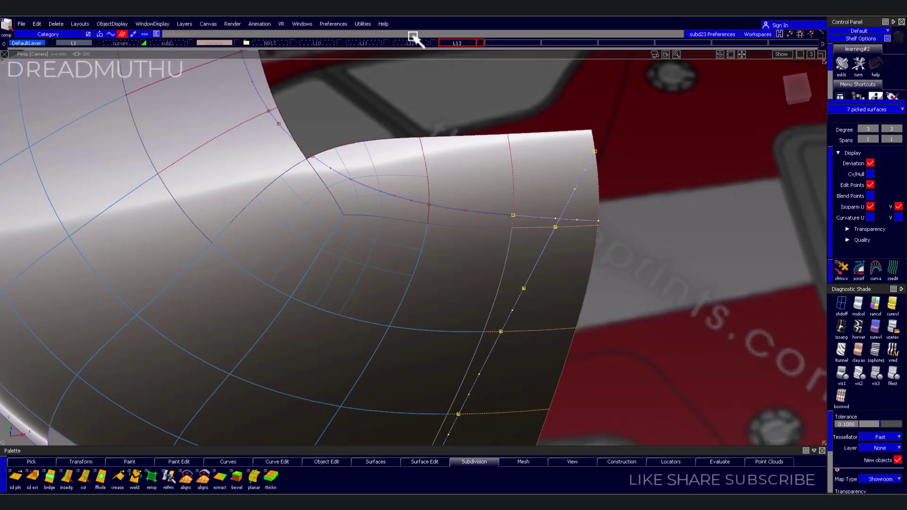
pyautogui.click(420, 44)
pyautogui.click(630, 122)
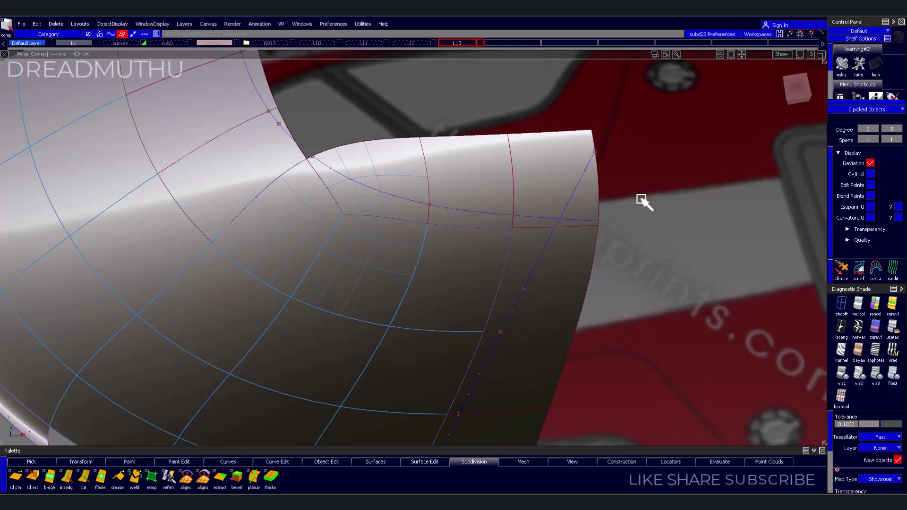
# Frame the surface edge horizontally and trim, discarding the upper surface piece
pyautogui.moveTo(641, 200)
pyautogui.keyDown('alt'); pyautogui.keyDown('shift'); pyautogui.mouseDown()
pyautogui.moveTo(622, 233)
pyautogui.moveTo(570, 213)
pyautogui.moveTo(603, 257)
pyautogui.moveTo(611, 228)
pyautogui.moveTo(512, 287)
pyautogui.mouseUp(); pyautogui.keyUp('shift'); pyautogui.keyUp('alt')
pyautogui.keyDown('alt'); pyautogui.keyDown('shift'); pyautogui.moveTo(513, 287); pyautogui.dragTo(424, 270, button='right'); pyautogui.keyUp('shift'); pyautogui.keyUp('alt')
pyautogui.moveTo(424, 270)
pyautogui.keyDown('alt'); pyautogui.keyDown('shift'); pyautogui.mouseDown()
pyautogui.moveTo(146, 247)
pyautogui.moveTo(194, 269)
pyautogui.mouseUp(); pyautogui.keyUp('shift'); pyautogui.keyUp('alt')
pyautogui.keyDown('alt'); pyautogui.keyDown('shift'); pyautogui.moveTo(465, 284); pyautogui.dragTo(340, 286); pyautogui.keyUp('shift'); pyautogui.keyUp('alt')
pyautogui.keyDown('alt'); pyautogui.keyDown('shift'); pyautogui.moveTo(433, 305); pyautogui.dragTo(411, 307); pyautogui.keyUp('shift'); pyautogui.keyUp('alt')
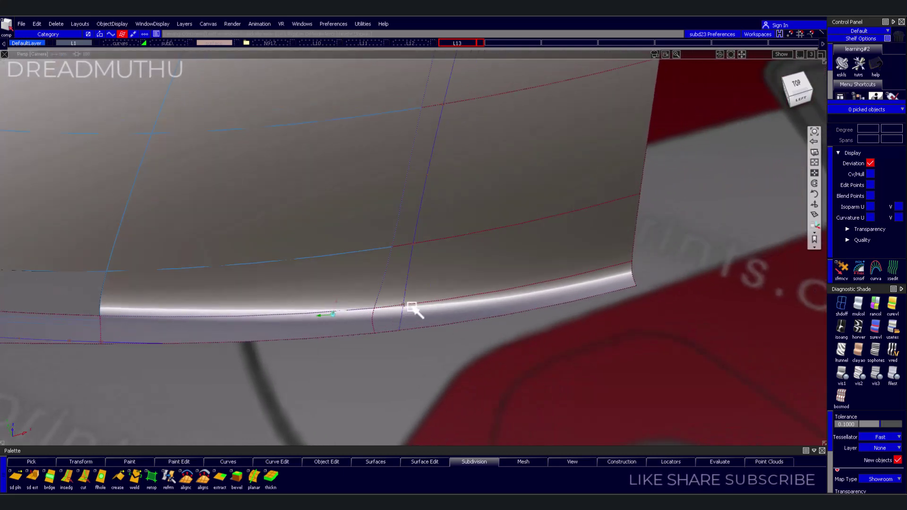
pyautogui.click(397, 293)
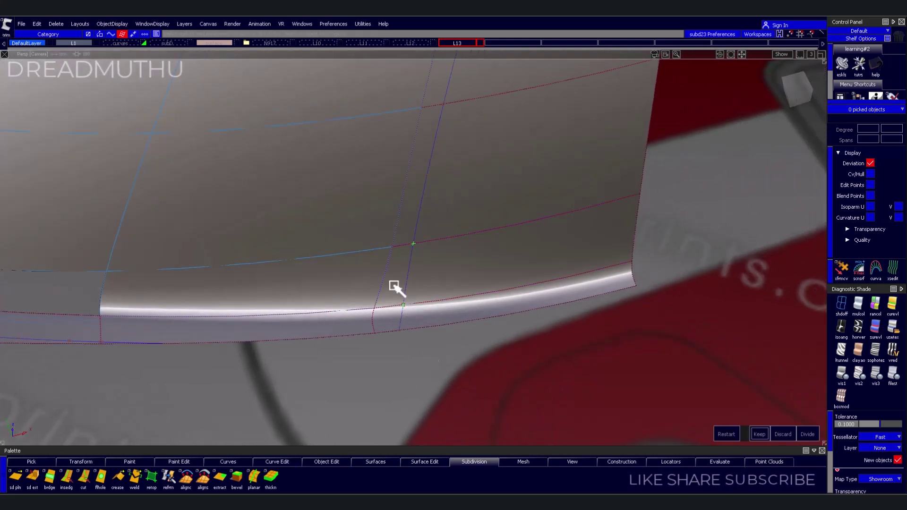
pyautogui.click(431, 87)
# Inspect the trimmed edge and surface grid up close
pyautogui.keyDown('alt'); pyautogui.keyDown('shift'); pyautogui.moveTo(472, 135); pyautogui.dragTo(486, 199, button='middle'); pyautogui.keyUp('shift'); pyautogui.keyUp('alt')
pyautogui.moveTo(486, 199)
pyautogui.keyDown('alt'); pyautogui.keyDown('shift'); pyautogui.mouseDown(button='right')
pyautogui.moveTo(464, 225)
pyautogui.moveTo(495, 203)
pyautogui.mouseUp(button='right'); pyautogui.keyUp('shift'); pyautogui.keyUp('alt')
pyautogui.moveTo(495, 203)
pyautogui.keyDown('alt'); pyautogui.keyDown('shift'); pyautogui.mouseDown()
pyautogui.moveTo(522, 283)
pyautogui.moveTo(492, 213)
pyautogui.moveTo(563, 244)
pyautogui.moveTo(533, 270)
pyautogui.moveTo(543, 263)
pyautogui.mouseUp(); pyautogui.keyUp('shift'); pyautogui.keyUp('alt')
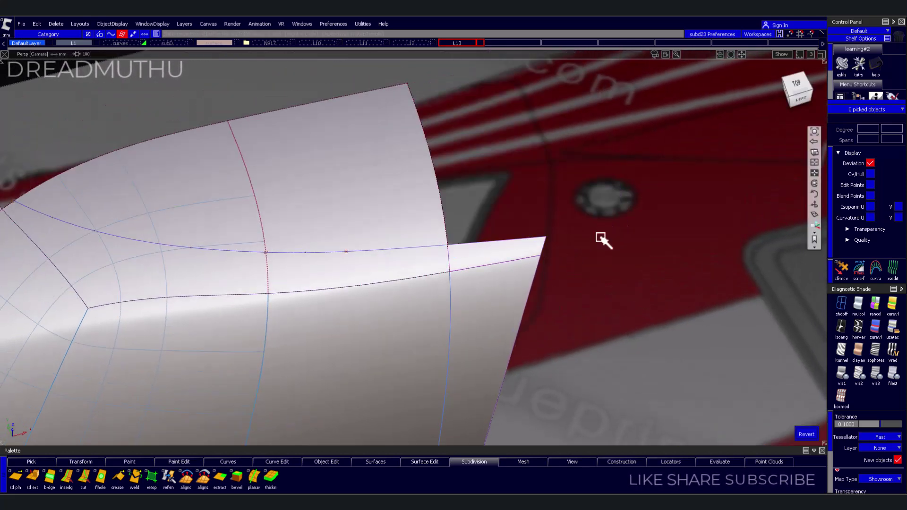
pyautogui.moveTo(602, 239)
pyautogui.keyDown('alt'); pyautogui.keyDown('shift'); pyautogui.mouseDown(button='middle')
pyautogui.moveTo(570, 285)
pyautogui.moveTo(607, 265)
pyautogui.mouseUp(button='middle'); pyautogui.keyUp('shift'); pyautogui.keyUp('alt')
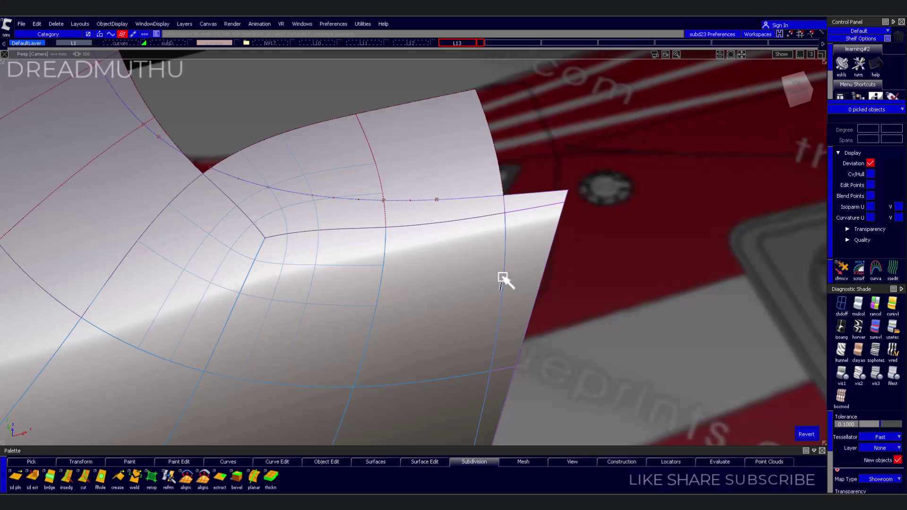
pyautogui.moveTo(503, 278)
pyautogui.keyDown('alt'); pyautogui.keyDown('shift'); pyautogui.mouseDown()
pyautogui.moveTo(469, 249)
pyautogui.moveTo(506, 179)
pyautogui.moveTo(447, 204)
pyautogui.moveTo(402, 241)
pyautogui.mouseUp(); pyautogui.keyUp('shift'); pyautogui.keyUp('alt')
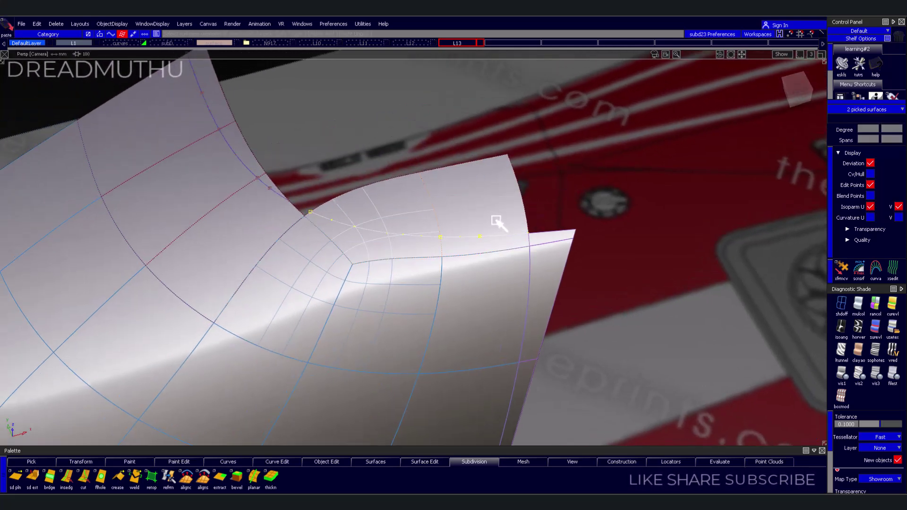
# Pick the curve on the surface, adjust L12, and trim away the region left of it
pyautogui.click(435, 198)
pyautogui.rightClick(419, 47)
pyautogui.click(423, 56)
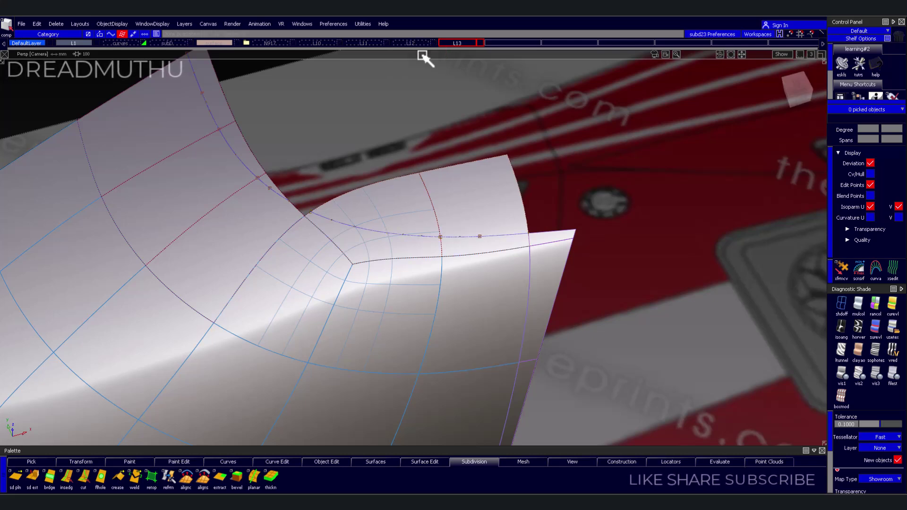
pyautogui.keyDown('alt'); pyautogui.keyDown('shift'); pyautogui.moveTo(465, 243); pyautogui.dragTo(466, 255, button='right'); pyautogui.keyUp('shift'); pyautogui.keyUp('alt')
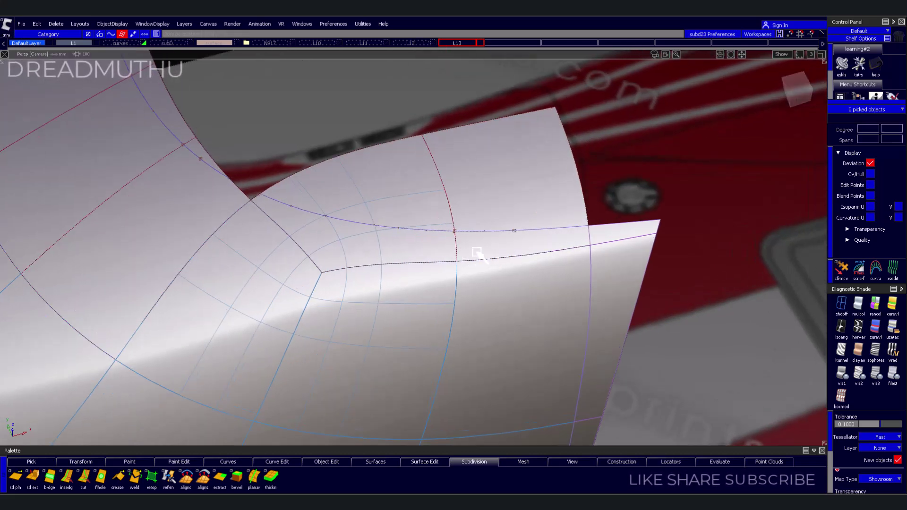
pyautogui.click(419, 247)
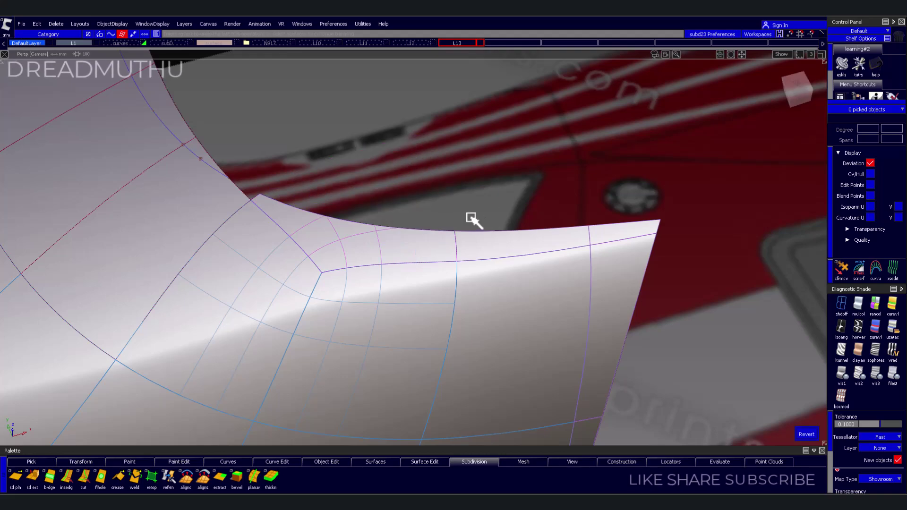
pyautogui.moveTo(472, 220)
pyautogui.keyDown('alt'); pyautogui.keyDown('shift'); pyautogui.mouseDown()
pyautogui.moveTo(386, 197)
pyautogui.moveTo(510, 162)
pyautogui.moveTo(460, 271)
pyautogui.mouseUp(); pyautogui.keyUp('shift'); pyautogui.keyUp('alt')
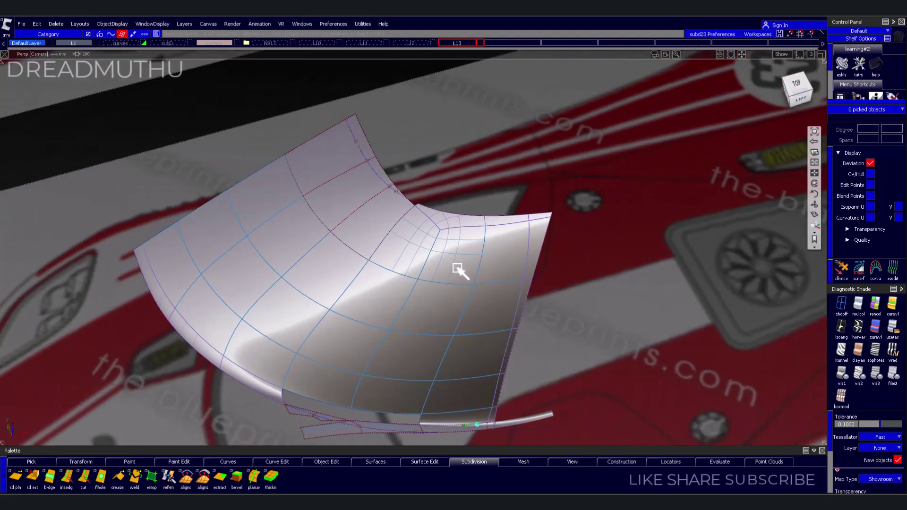
# Zoom in on the lower edge and pick the two flange strip surfaces
pyautogui.keyDown('alt'); pyautogui.keyDown('shift'); pyautogui.moveTo(461, 271); pyautogui.dragTo(490, 263, button='middle'); pyautogui.keyUp('shift'); pyautogui.keyUp('alt')
pyautogui.moveTo(490, 264)
pyautogui.keyDown('alt'); pyautogui.keyDown('shift'); pyautogui.mouseDown(button='right')
pyautogui.moveTo(456, 298)
pyautogui.moveTo(391, 293)
pyautogui.moveTo(414, 337)
pyautogui.moveTo(409, 324)
pyautogui.mouseUp(button='right'); pyautogui.keyUp('shift'); pyautogui.keyUp('alt')
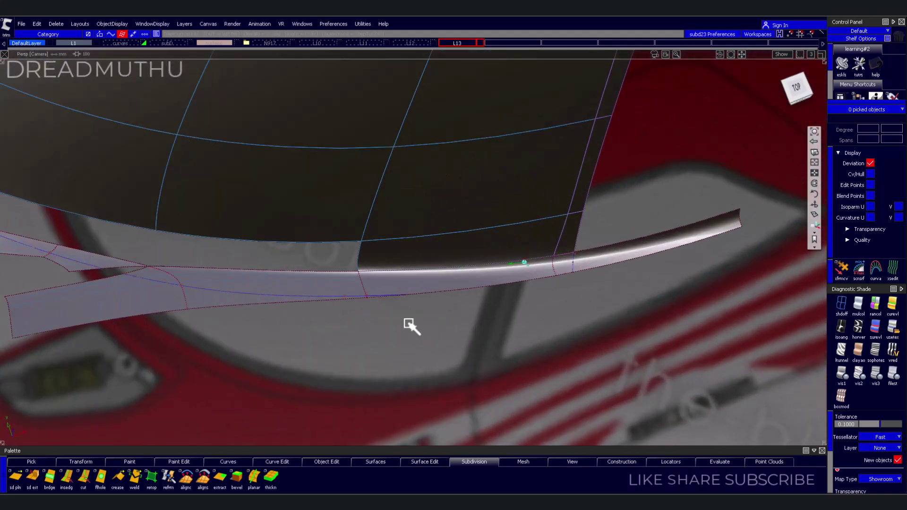
pyautogui.keyDown('alt'); pyautogui.keyDown('shift'); pyautogui.moveTo(409, 324); pyautogui.dragTo(460, 310); pyautogui.keyUp('shift'); pyautogui.keyUp('alt')
pyautogui.moveTo(459, 310)
pyautogui.keyDown('alt'); pyautogui.keyDown('shift'); pyautogui.mouseDown(button='right')
pyautogui.moveTo(454, 331)
pyautogui.moveTo(452, 321)
pyautogui.mouseUp(button='right'); pyautogui.keyUp('shift'); pyautogui.keyUp('alt')
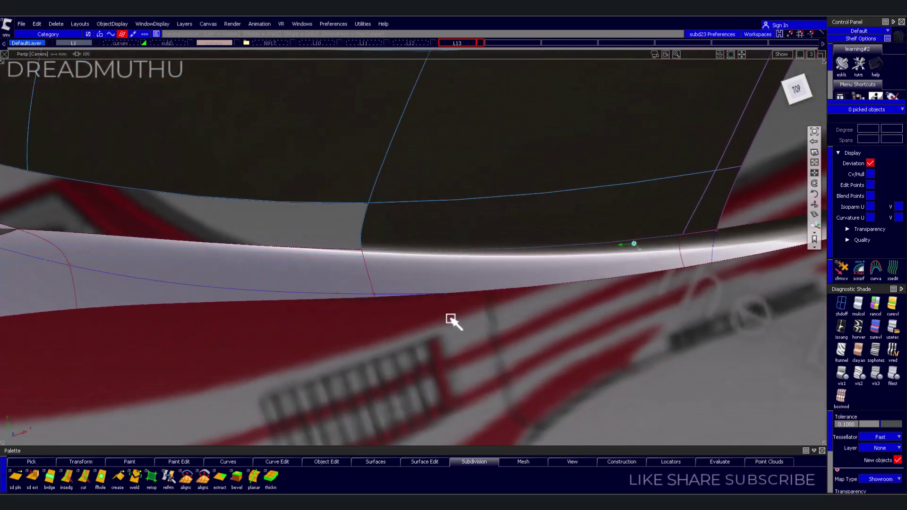
pyautogui.keyDown('alt'); pyautogui.keyDown('shift'); pyautogui.moveTo(451, 322); pyautogui.dragTo(440, 277); pyautogui.keyUp('shift'); pyautogui.keyUp('alt')
pyautogui.moveTo(439, 277)
pyautogui.keyDown('alt'); pyautogui.keyDown('shift'); pyautogui.mouseDown(button='right')
pyautogui.moveTo(435, 298)
pyautogui.moveTo(468, 312)
pyautogui.mouseUp(button='right'); pyautogui.keyUp('shift'); pyautogui.keyUp('alt')
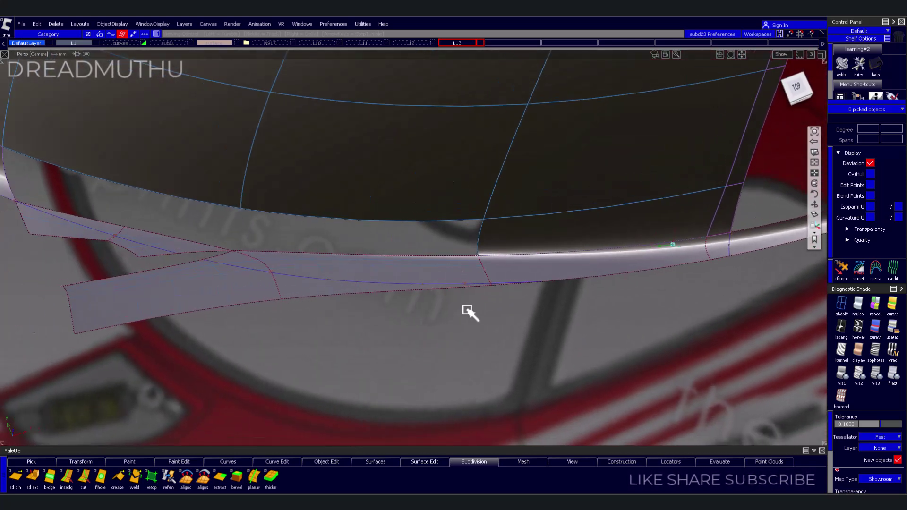
pyautogui.keyDown('ctrl'); pyautogui.keyDown('shift'); pyautogui.moveTo(517, 314); pyautogui.dragTo(508, 310); pyautogui.keyUp('shift'); pyautogui.keyUp('ctrl')
pyautogui.click(510, 268)
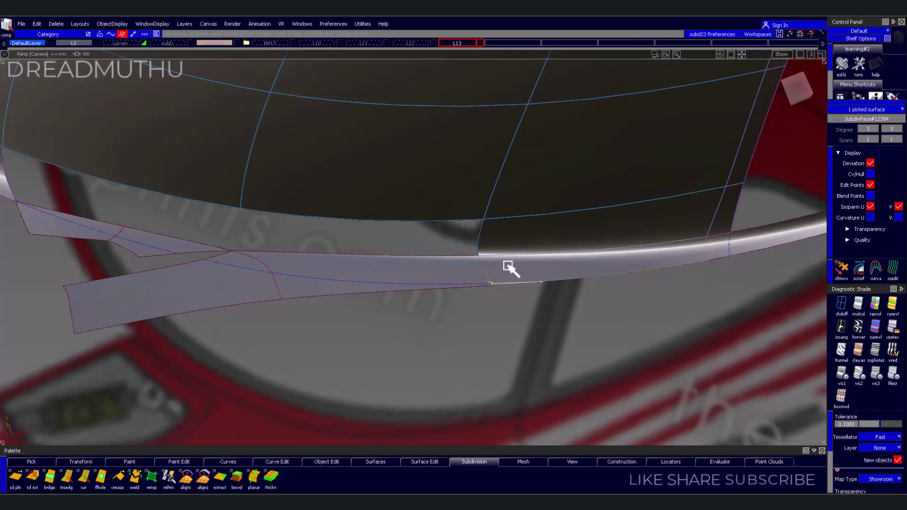
pyautogui.click(449, 278)
# Clear the pick and trim away the flange strip below the blue curve
pyautogui.moveTo(427, 285)
pyautogui.keyDown('alt'); pyautogui.keyDown('shift'); pyautogui.mouseDown()
pyautogui.moveTo(342, 291)
pyautogui.moveTo(400, 325)
pyautogui.mouseUp(); pyautogui.keyUp('shift'); pyautogui.keyUp('alt')
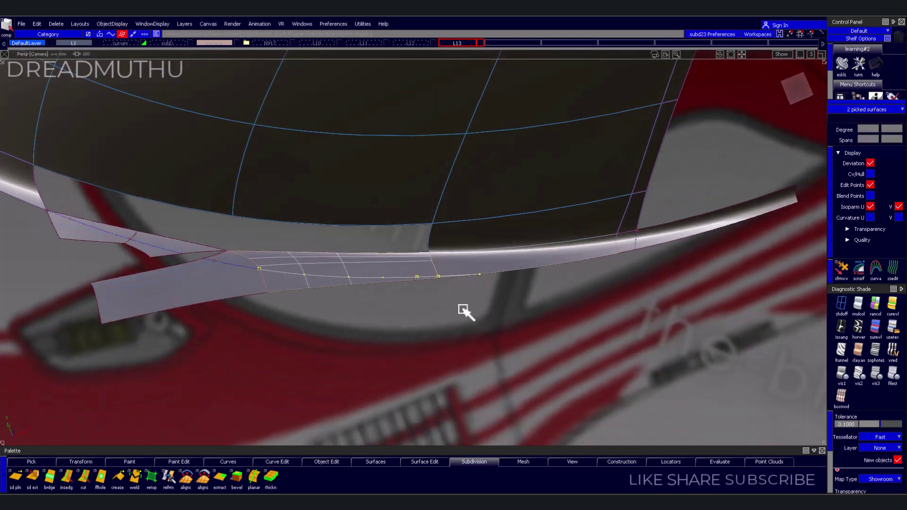
pyautogui.rightClick(421, 45)
pyautogui.click(420, 49)
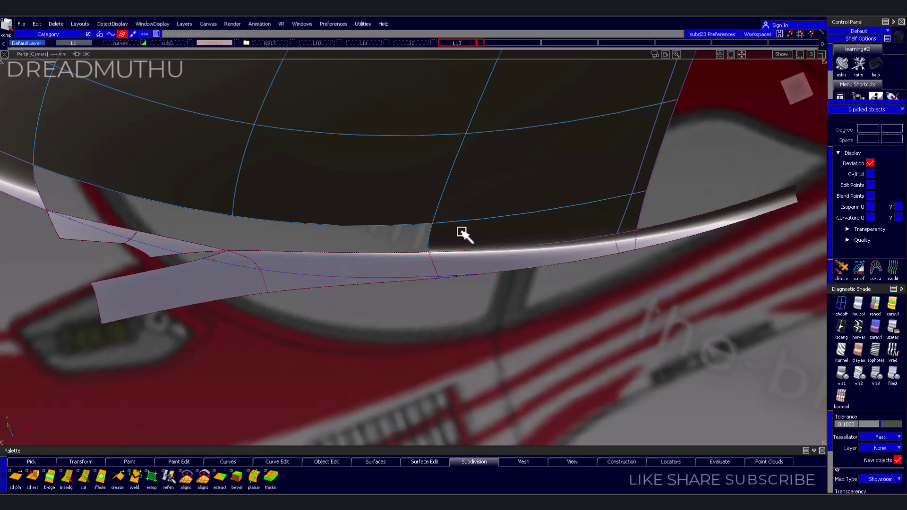
pyautogui.keyDown('alt'); pyautogui.keyDown('shift'); pyautogui.moveTo(462, 235); pyautogui.dragTo(462, 297, button='right'); pyautogui.keyUp('shift'); pyautogui.keyUp('alt')
pyautogui.keyDown('alt'); pyautogui.keyDown('shift'); pyautogui.moveTo(462, 298); pyautogui.dragTo(540, 276, button='middle'); pyautogui.keyUp('shift'); pyautogui.keyUp('alt')
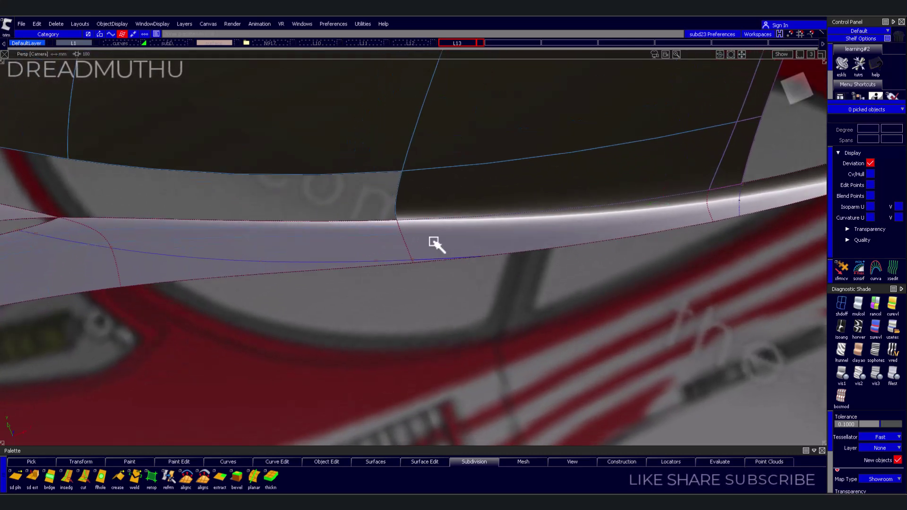
pyautogui.click(421, 243)
pyautogui.click(375, 247)
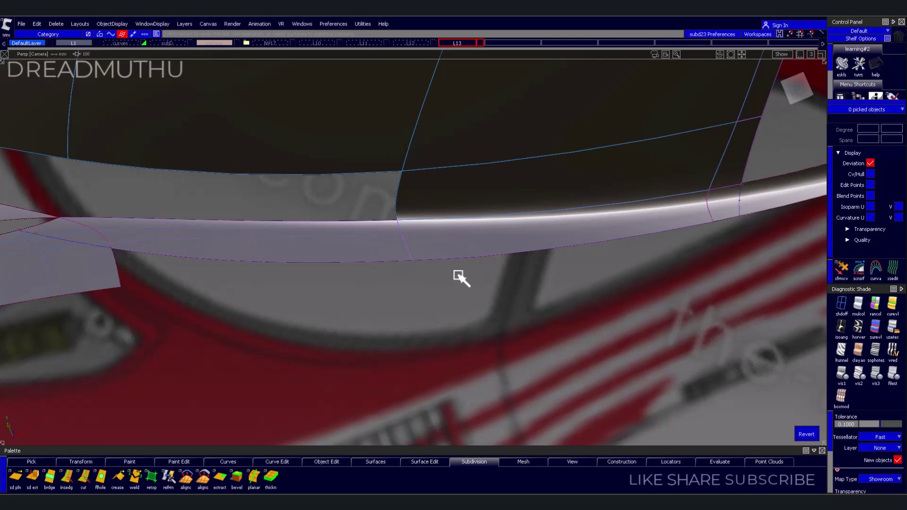
# Intersect the lower, upper-middle and upper-left corner patches with each other
pyautogui.moveTo(462, 279)
pyautogui.keyDown('alt'); pyautogui.keyDown('shift'); pyautogui.mouseDown()
pyautogui.moveTo(373, 289)
pyautogui.moveTo(424, 271)
pyautogui.moveTo(745, 278)
pyautogui.moveTo(556, 312)
pyautogui.mouseUp(); pyautogui.keyUp('shift'); pyautogui.keyUp('alt')
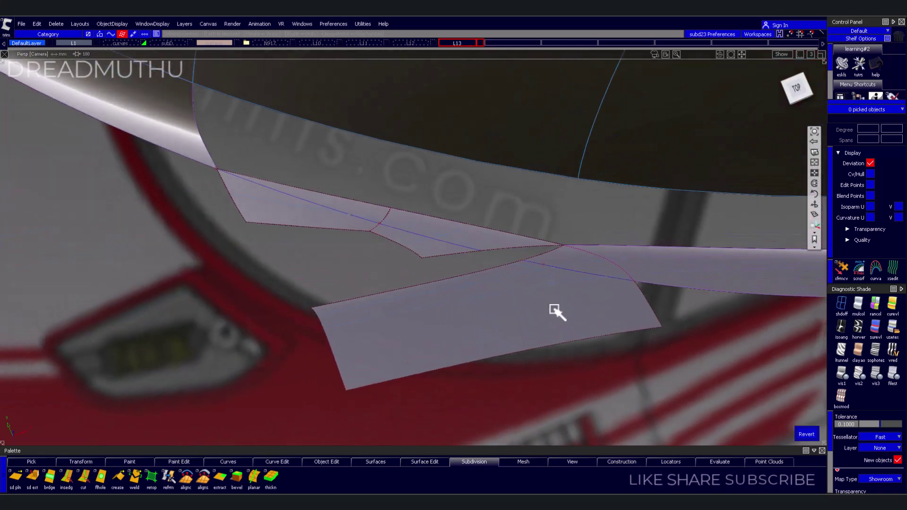
pyautogui.click(525, 303)
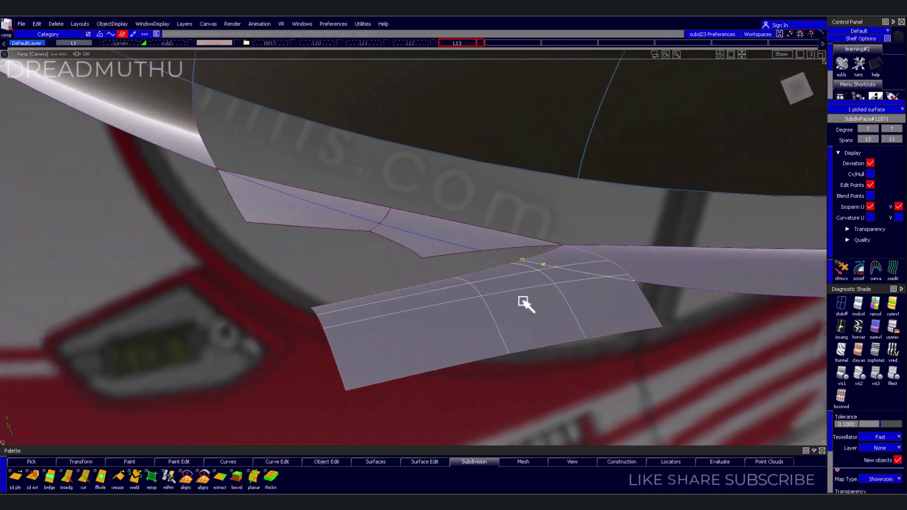
pyautogui.click(407, 248)
pyautogui.click(321, 221)
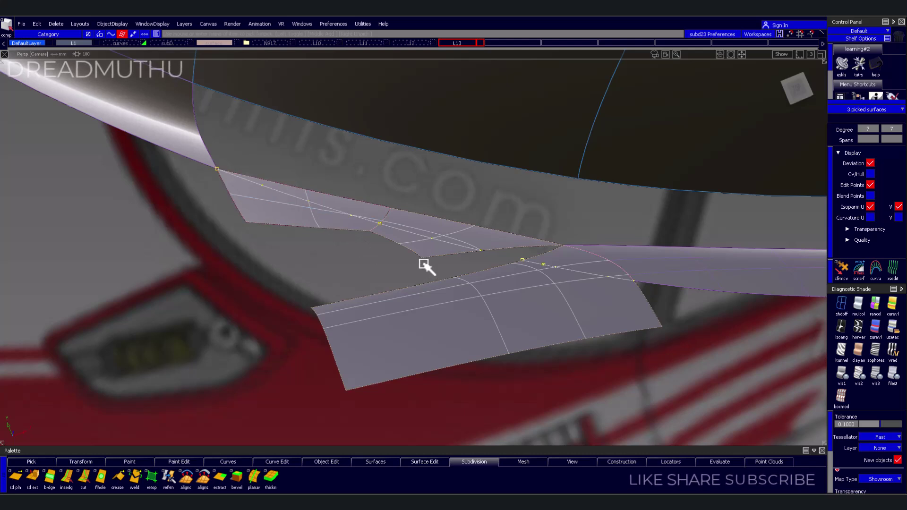
pyautogui.press('Return')
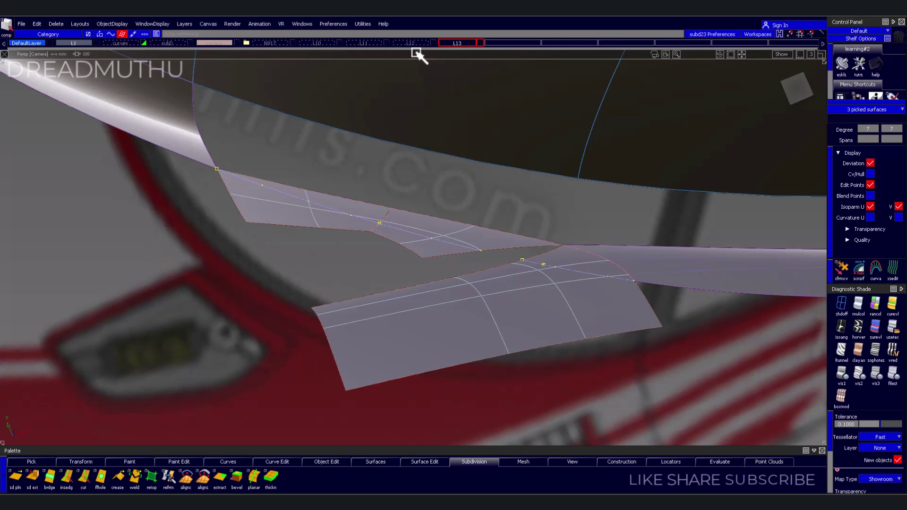
# Trim away the lower patch's excess and the left overlapping region
pyautogui.click(593, 231)
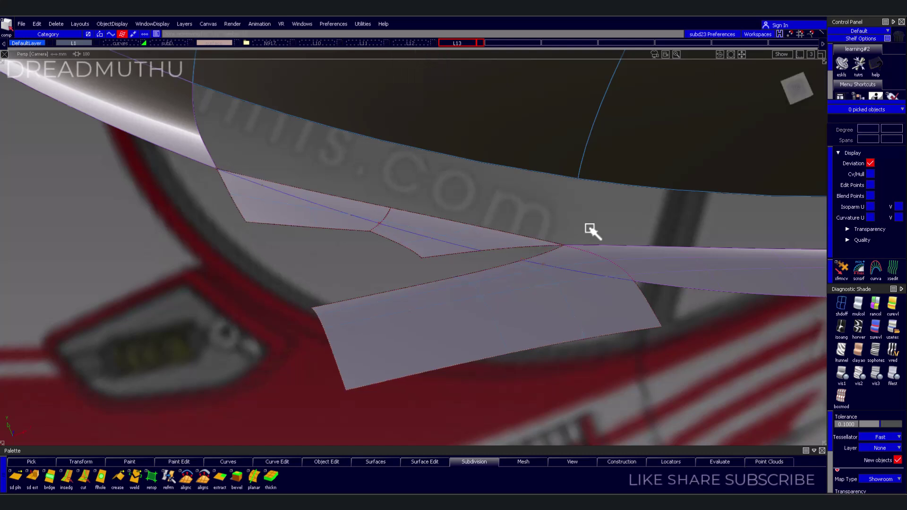
pyautogui.click(586, 264)
pyautogui.click(547, 257)
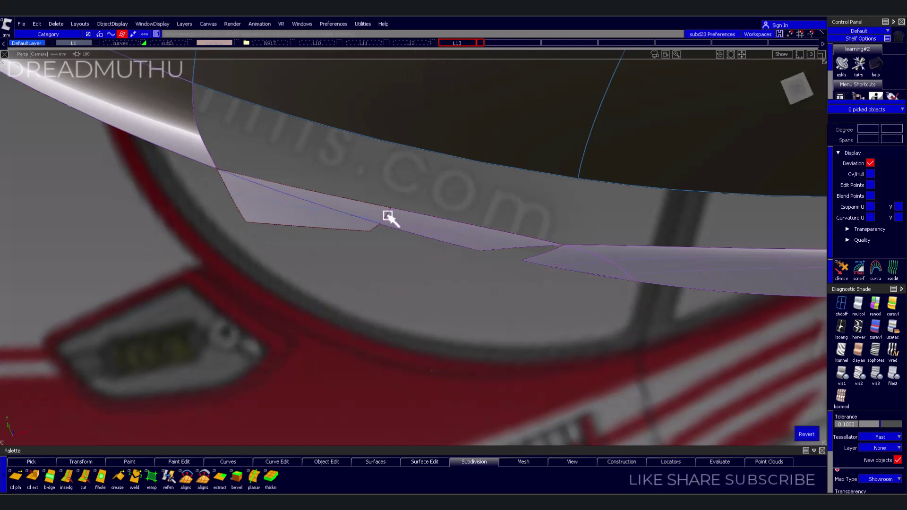
pyautogui.click(372, 210)
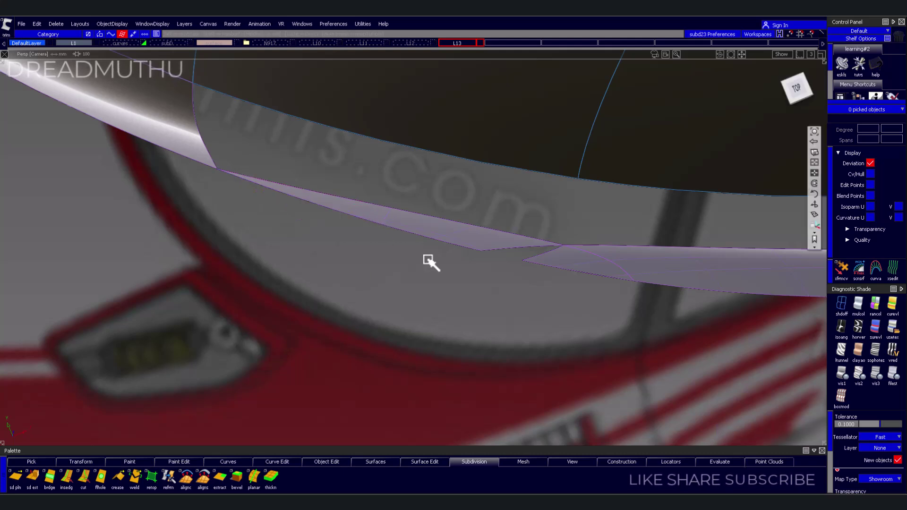
# Check the corner patches with layer L12 toggled, and delete the small leftover trimmed piece
pyautogui.click(432, 44)
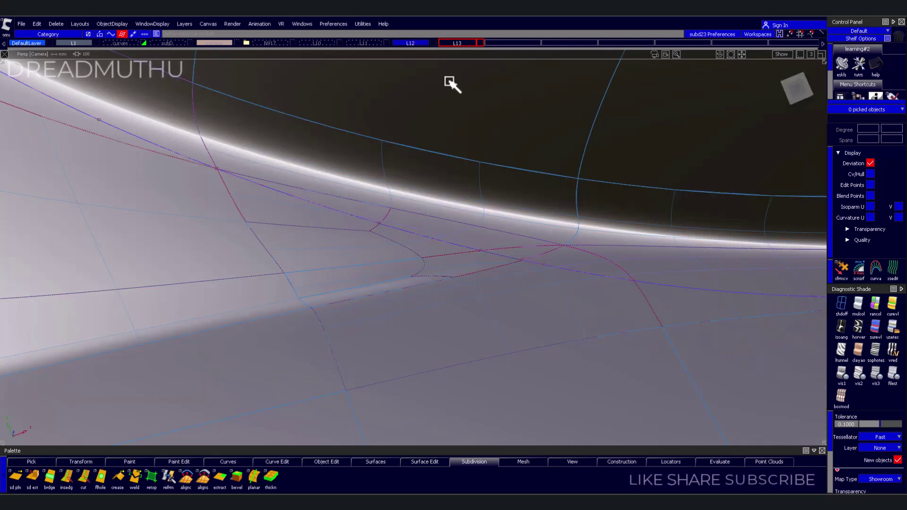
pyautogui.click(521, 256)
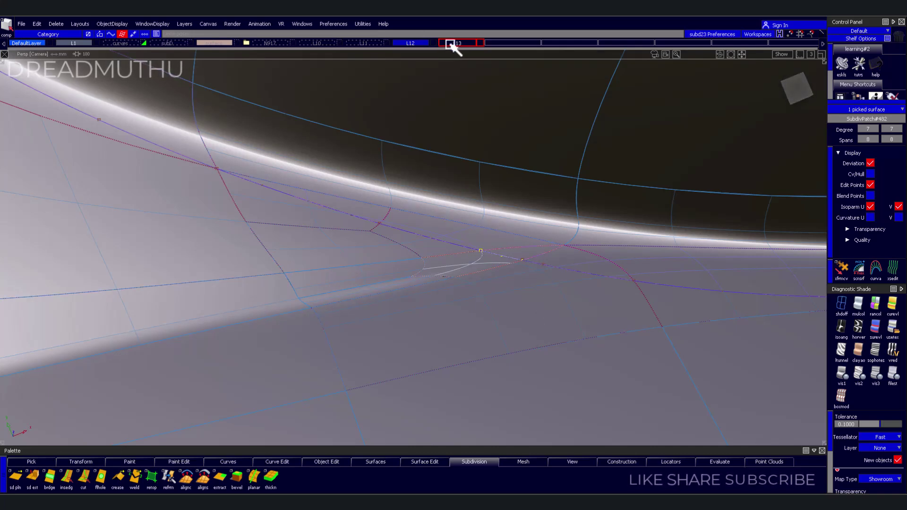
pyautogui.click(454, 46)
pyautogui.click(433, 43)
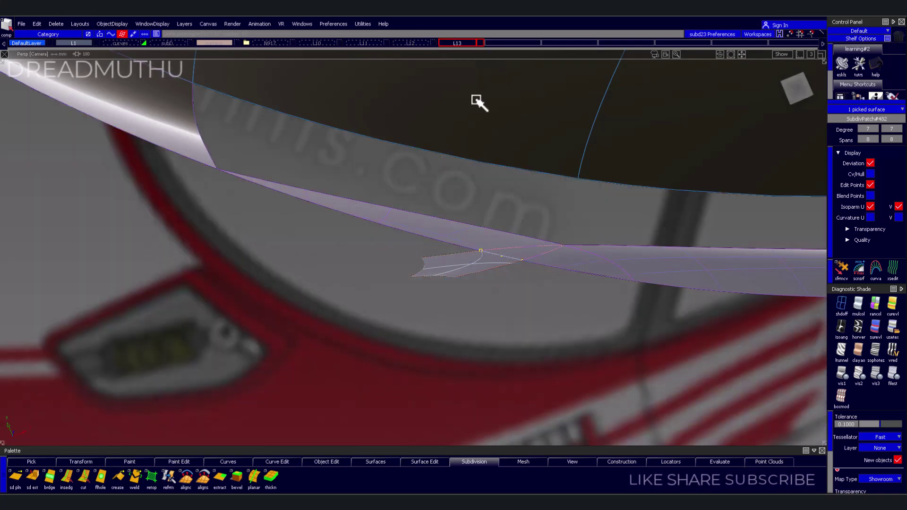
pyautogui.scroll(3, 520, 302)
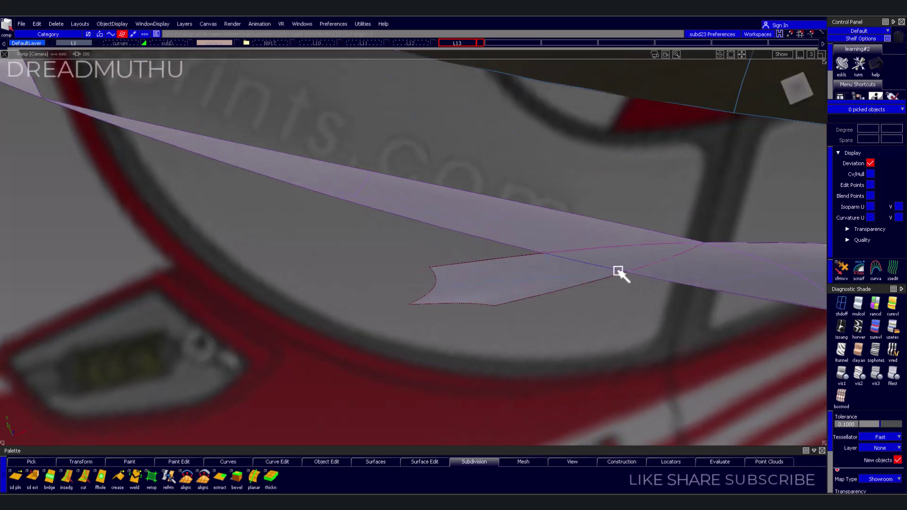
pyautogui.click(630, 256)
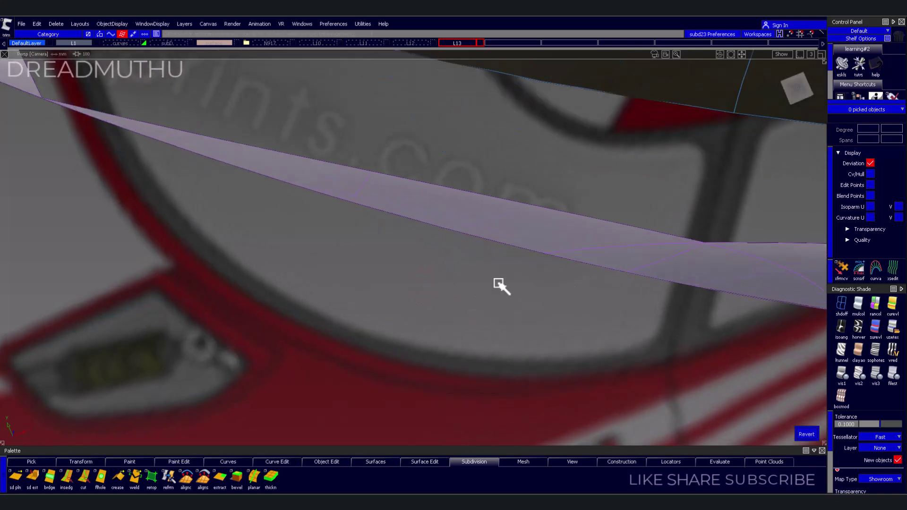
pyautogui.keyDown('alt'); pyautogui.keyDown('shift'); pyautogui.moveTo(502, 286); pyautogui.dragTo(462, 300, button='right'); pyautogui.keyUp('shift'); pyautogui.keyUp('alt')
pyautogui.moveTo(403, 308)
pyautogui.keyDown('alt'); pyautogui.keyDown('shift'); pyautogui.mouseDown()
pyautogui.moveTo(452, 312)
pyautogui.moveTo(536, 280)
pyautogui.mouseUp(); pyautogui.keyUp('shift'); pyautogui.keyUp('alt')
# Assign the two corner patches to layer L13
pyautogui.click(433, 43)
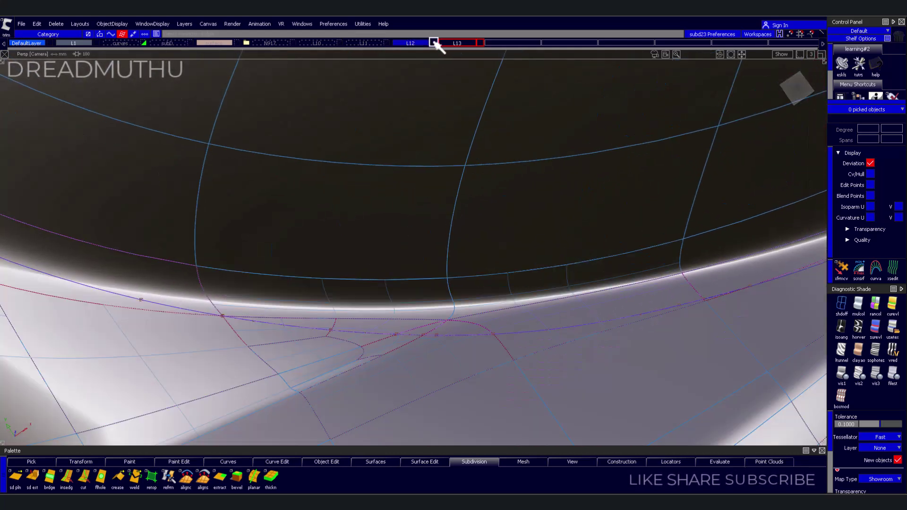
pyautogui.click(506, 287)
pyautogui.keyDown('shift'); pyautogui.click(425, 283); pyautogui.keyUp('shift')
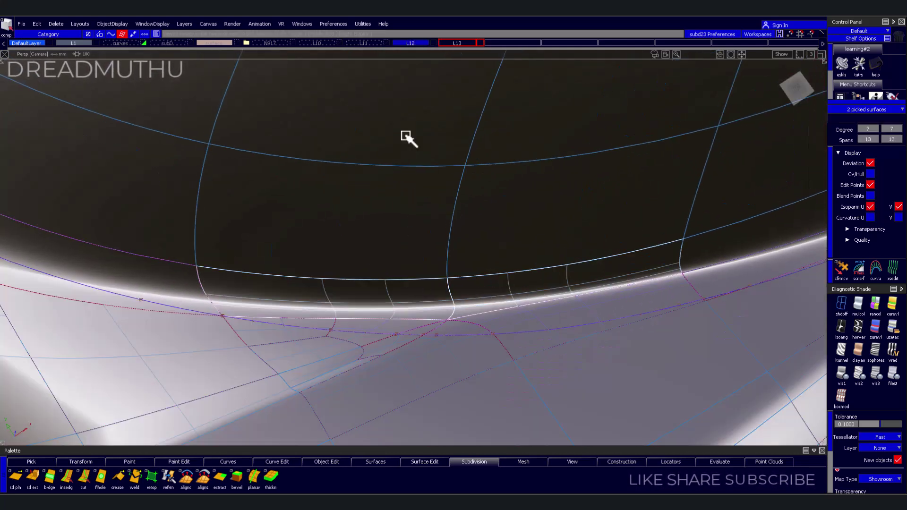
pyautogui.rightClick(450, 44)
pyautogui.click(450, 51)
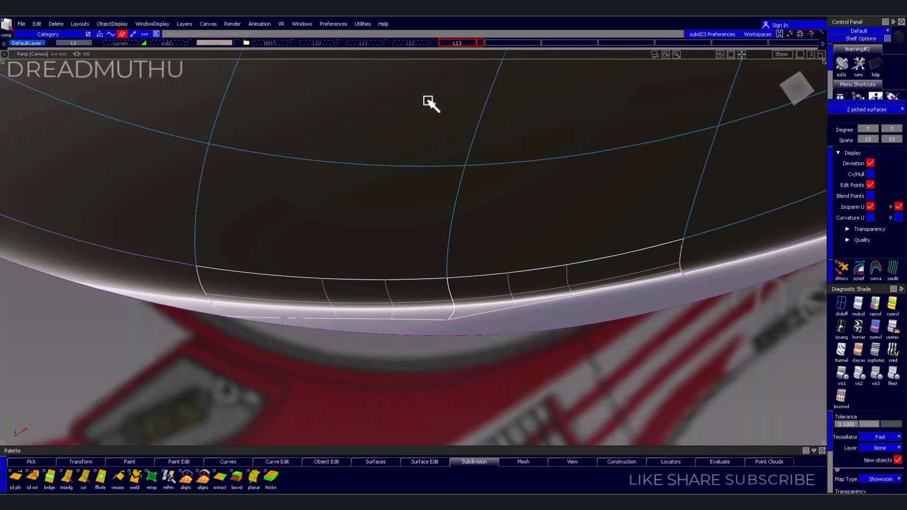
# Trim off the flange bar extending past the corner trim boundary
pyautogui.keyDown('alt'); pyautogui.keyDown('shift'); pyautogui.moveTo(430, 101); pyautogui.dragTo(506, 188, button='right'); pyautogui.keyUp('shift'); pyautogui.keyUp('alt')
pyautogui.keyDown('alt'); pyautogui.keyDown('shift'); pyautogui.moveTo(506, 189); pyautogui.dragTo(453, 284, button='middle'); pyautogui.keyUp('shift'); pyautogui.keyUp('alt')
pyautogui.keyDown('alt'); pyautogui.keyDown('shift'); pyautogui.moveTo(453, 284); pyautogui.dragTo(435, 334); pyautogui.keyUp('shift'); pyautogui.keyUp('alt')
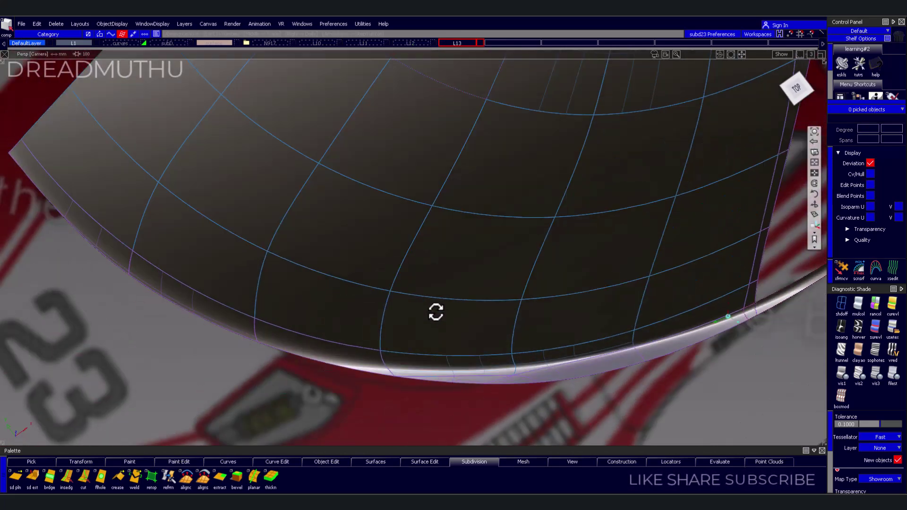
pyautogui.moveTo(436, 334)
pyautogui.keyDown('alt'); pyautogui.keyDown('shift'); pyautogui.mouseDown(button='right')
pyautogui.moveTo(501, 303)
pyautogui.moveTo(492, 347)
pyautogui.moveTo(345, 340)
pyautogui.moveTo(403, 322)
pyautogui.mouseUp(button='right'); pyautogui.keyUp('shift'); pyautogui.keyUp('alt')
pyautogui.click(527, 304)
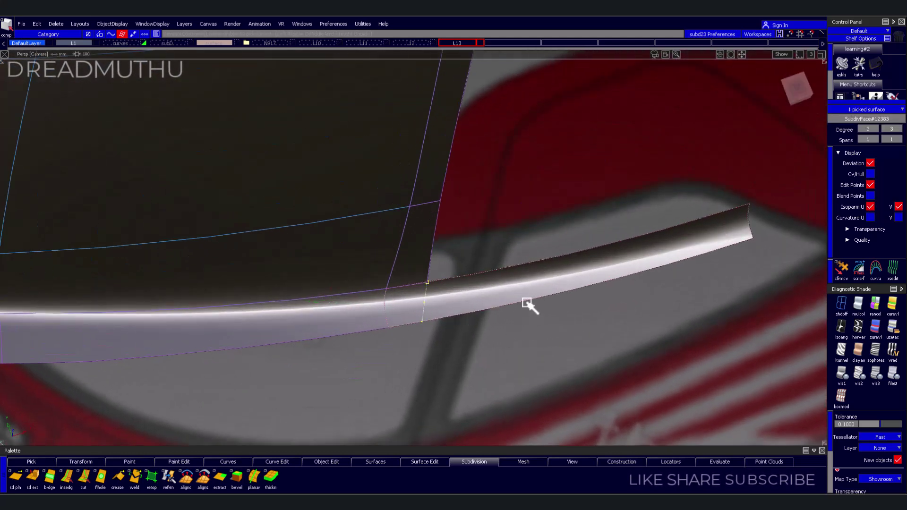
pyautogui.click(482, 43)
pyautogui.click(435, 43)
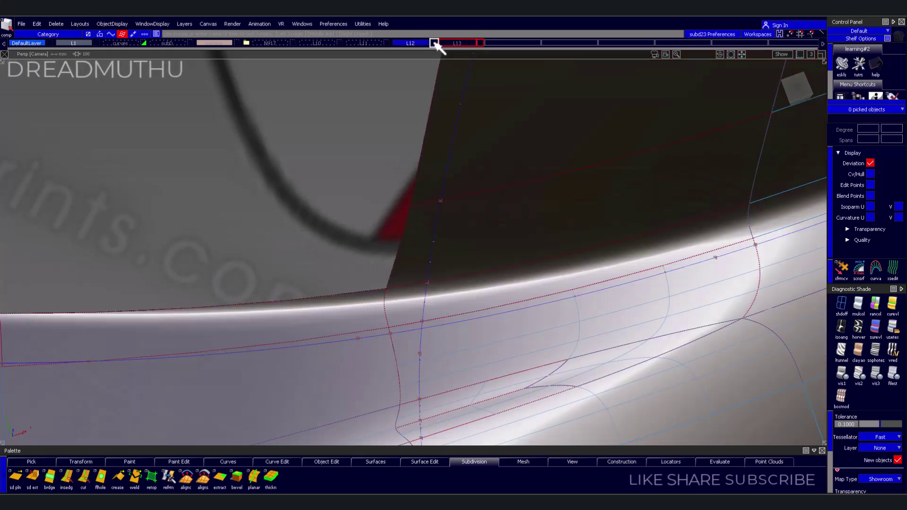
pyautogui.click(475, 43)
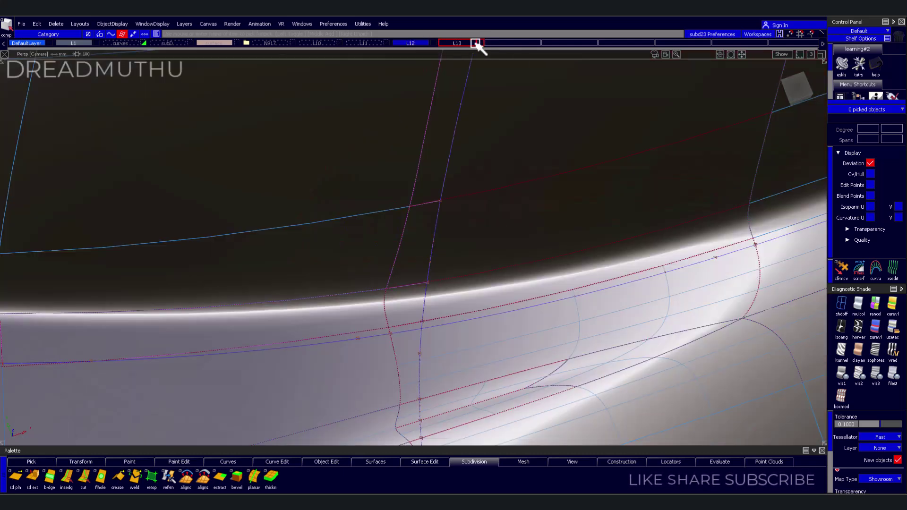
pyautogui.click(433, 44)
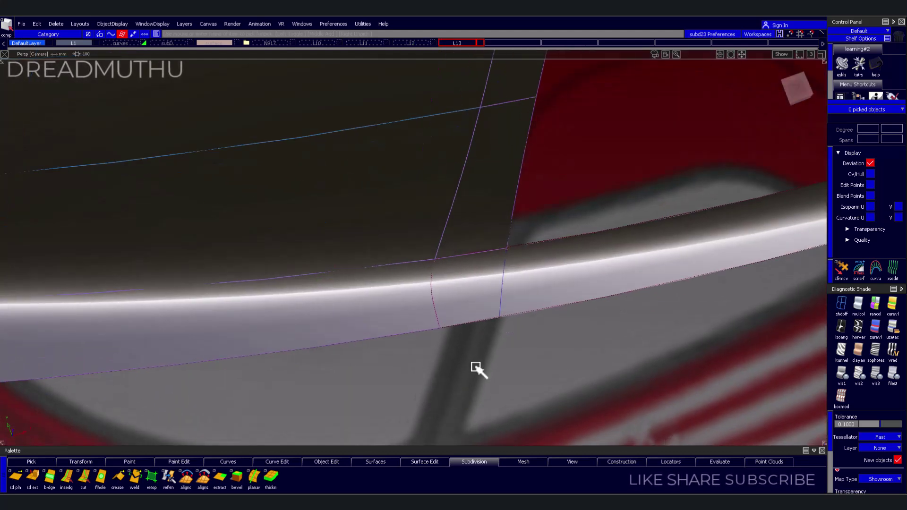
pyautogui.click(483, 297)
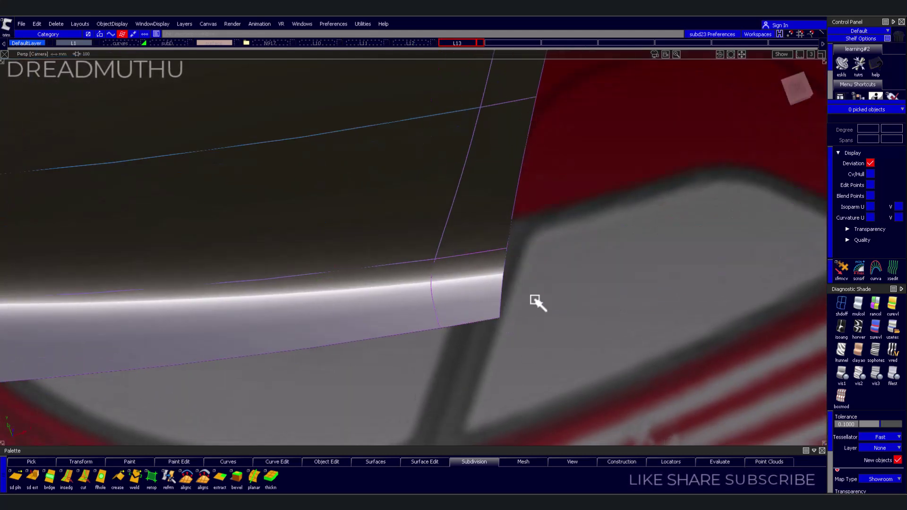
pyautogui.scroll(-5, 538, 302)
pyautogui.moveTo(534, 282)
pyautogui.keyDown('alt'); pyautogui.keyDown('shift'); pyautogui.mouseDown()
pyautogui.moveTo(498, 296)
pyautogui.moveTo(383, 239)
pyautogui.moveTo(502, 224)
pyautogui.moveTo(378, 236)
pyautogui.moveTo(602, 286)
pyautogui.mouseUp(); pyautogui.keyUp('shift'); pyautogui.keyUp('alt')
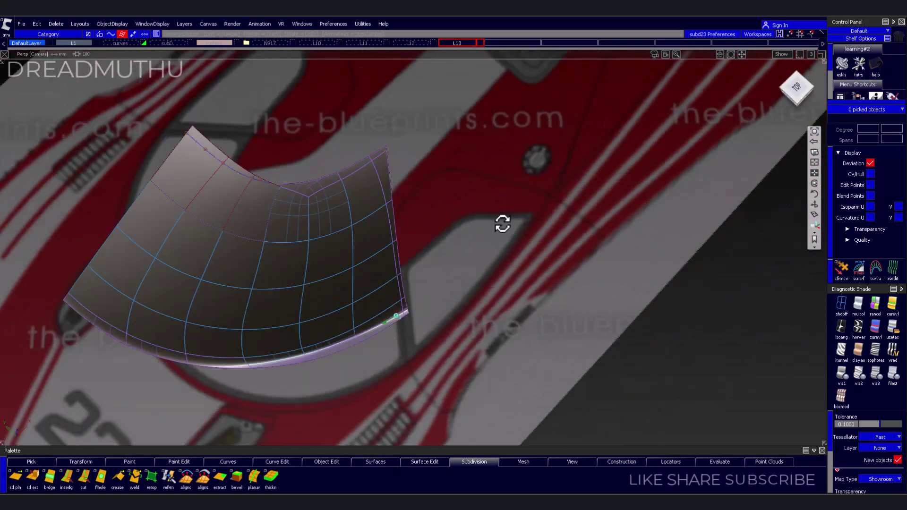
# Trim the canopy surface along the picked curve, discarding the marked region
pyautogui.keyDown('alt'); pyautogui.keyDown('shift'); pyautogui.moveTo(602, 285); pyautogui.dragTo(357, 254, button='right'); pyautogui.keyUp('shift'); pyautogui.keyUp('alt')
pyautogui.keyDown('alt'); pyautogui.keyDown('shift'); pyautogui.moveTo(356, 253); pyautogui.dragTo(442, 298, button='middle'); pyautogui.keyUp('shift'); pyautogui.keyUp('alt')
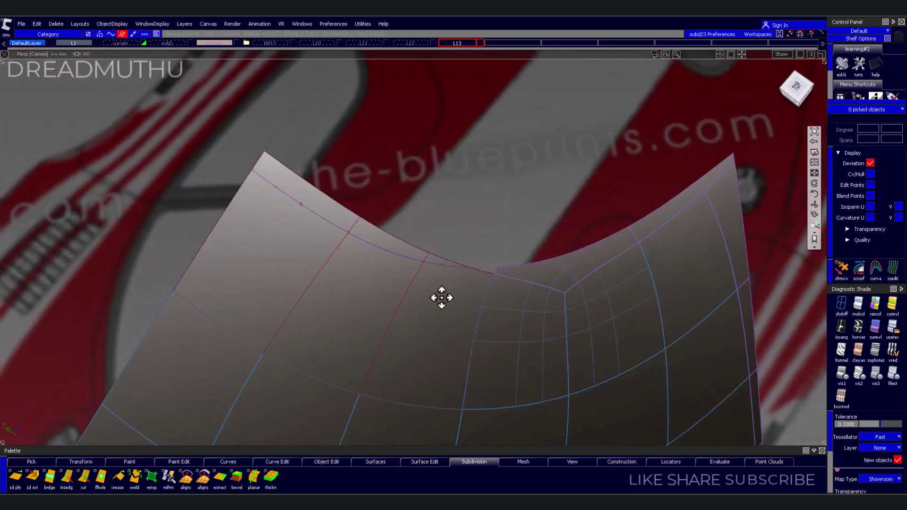
pyautogui.moveTo(442, 297)
pyautogui.keyDown('alt'); pyautogui.keyDown('shift'); pyautogui.mouseDown()
pyautogui.moveTo(469, 280)
pyautogui.moveTo(423, 281)
pyautogui.moveTo(530, 293)
pyautogui.moveTo(476, 320)
pyautogui.moveTo(387, 265)
pyautogui.moveTo(358, 280)
pyautogui.mouseUp(); pyautogui.keyUp('shift'); pyautogui.keyUp('alt')
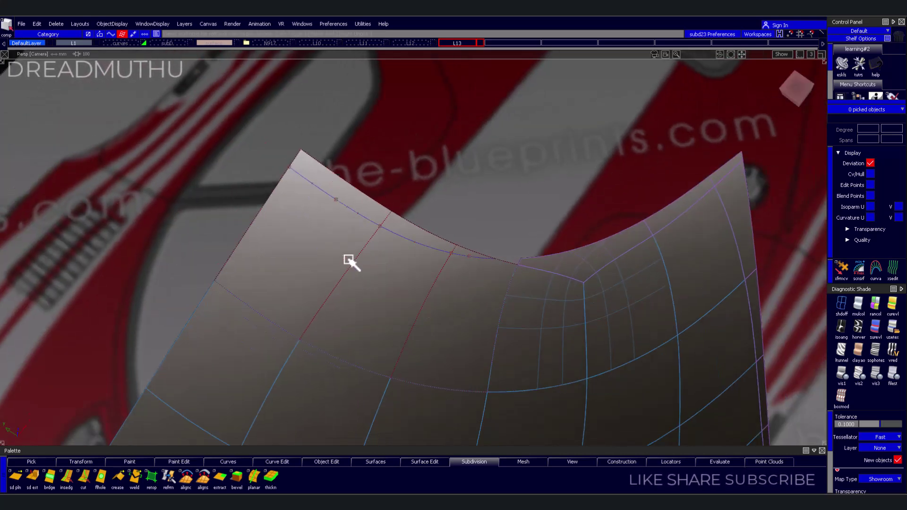
pyautogui.click(341, 232)
pyautogui.click(415, 303)
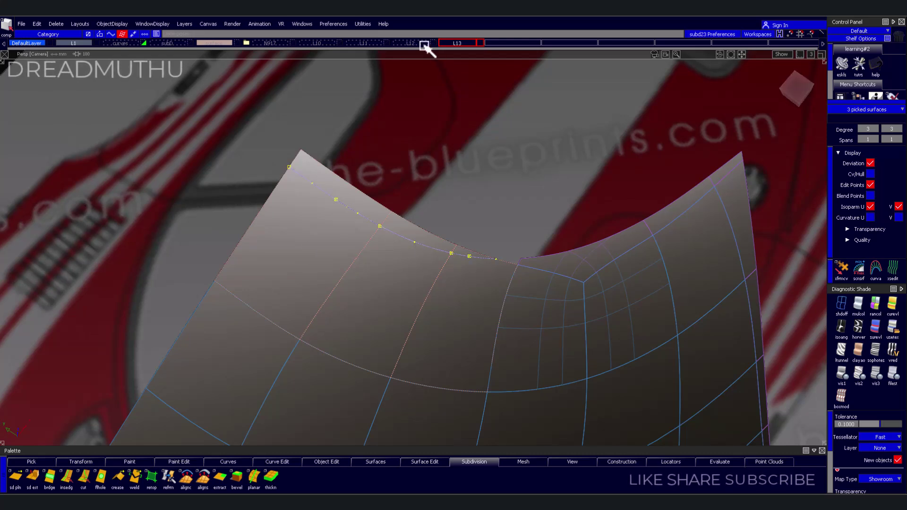
pyautogui.moveTo(424, 45); pyautogui.dragTo(418, 49)
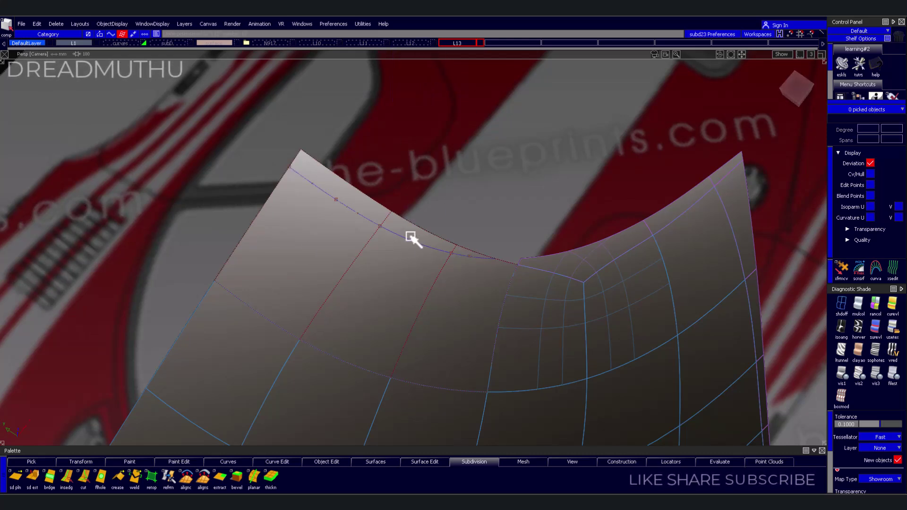
pyautogui.moveTo(428, 311); pyautogui.dragTo(435, 308)
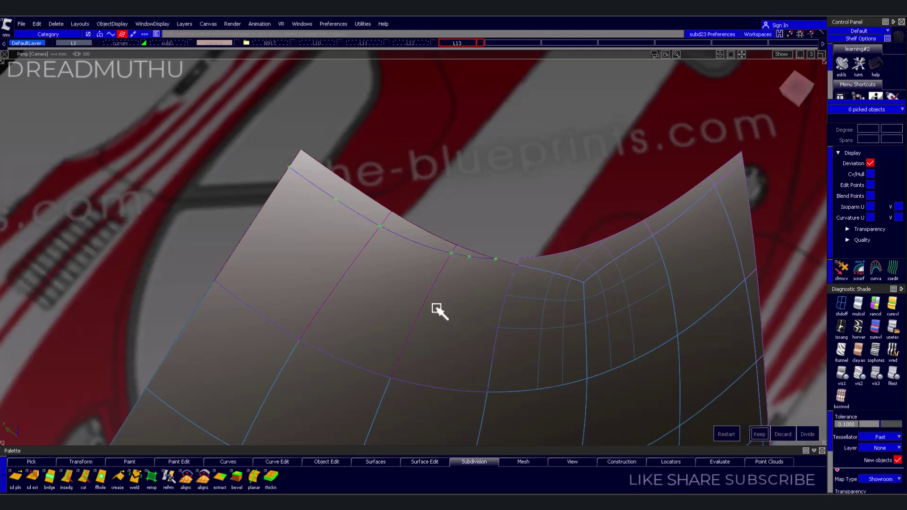
pyautogui.moveTo(349, 275); pyautogui.dragTo(350, 276)
pyautogui.press('Return')
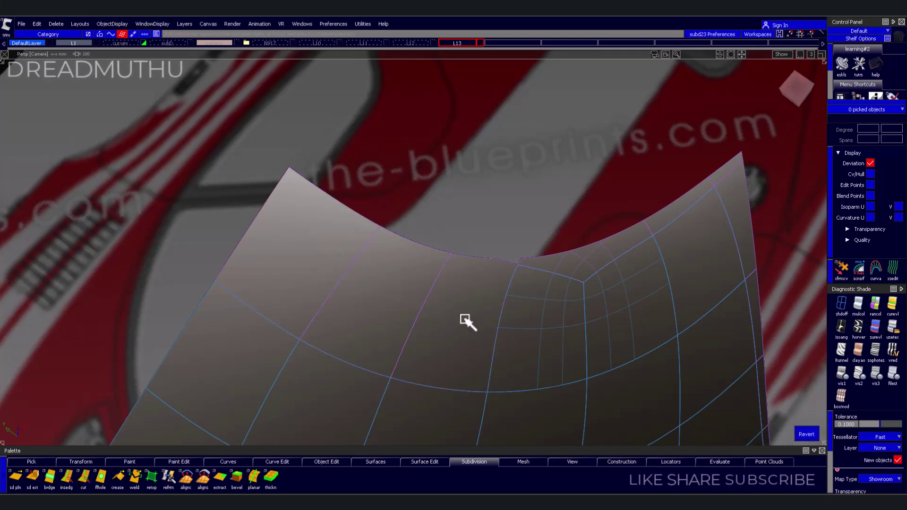
# Inspect the canopy faces with layer L12's curves shown, then hide L12 again
pyautogui.scroll(3, 502, 250)
pyautogui.scroll(3, 504, 247)
pyautogui.scroll(2, 423, 247)
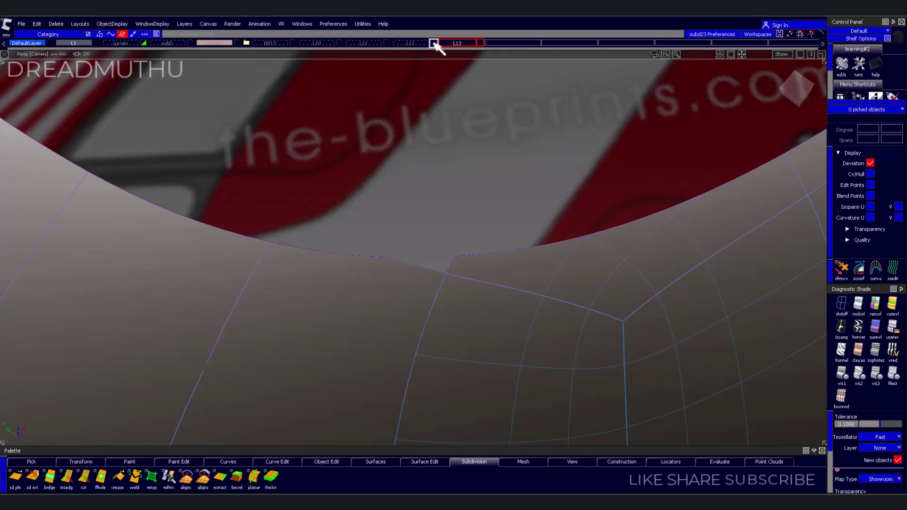
pyautogui.click(433, 43)
pyautogui.click(439, 191)
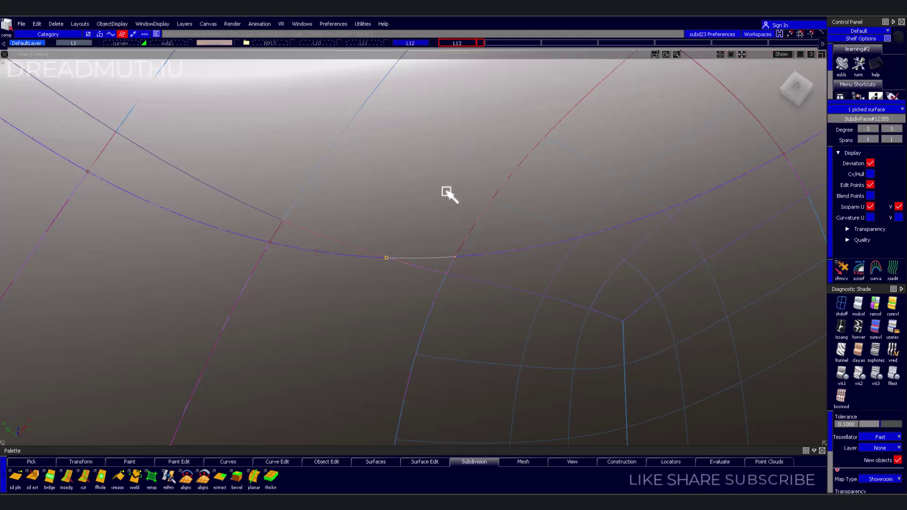
pyautogui.click(463, 92)
pyautogui.rightClick(453, 43)
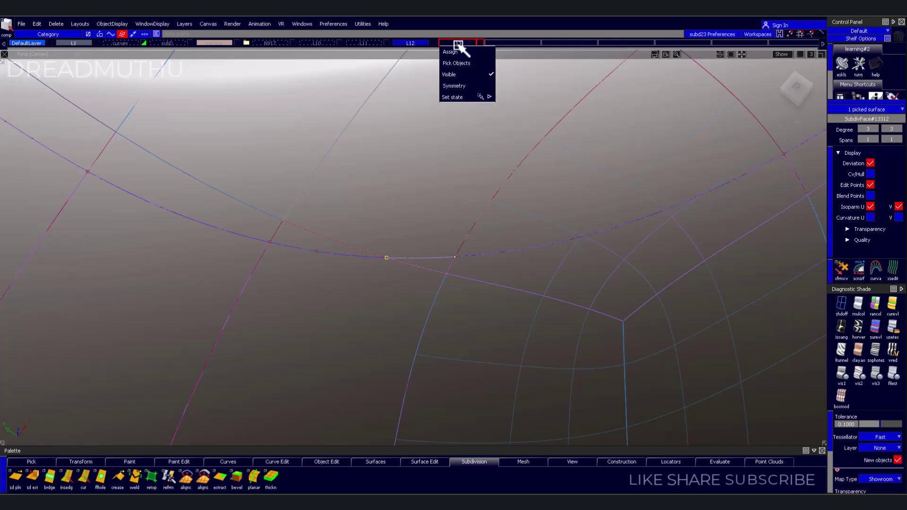
pyautogui.click(432, 43)
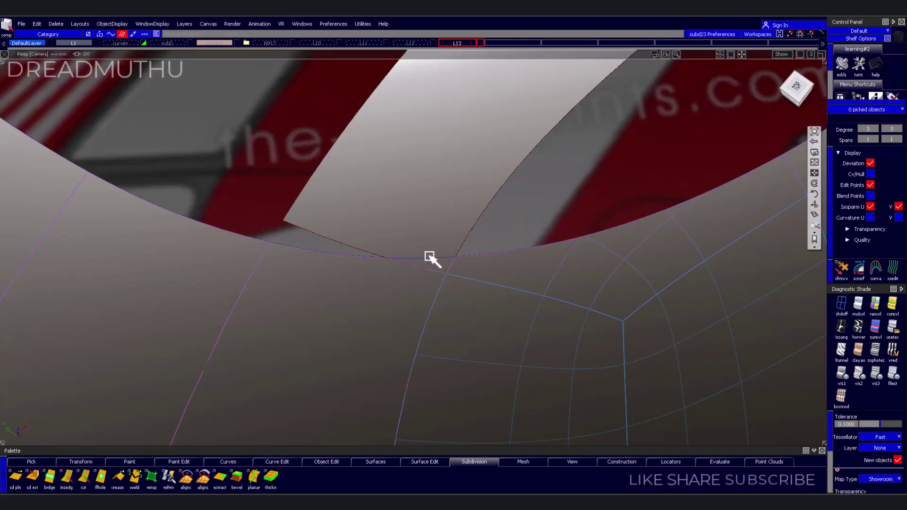
# Cut away the small corner piece of the surface with Trim
pyautogui.press('t')
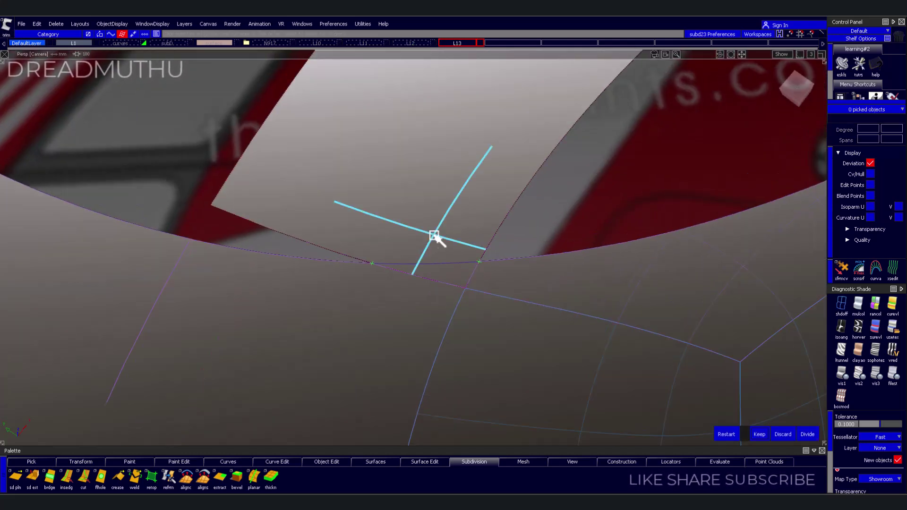
pyautogui.click(435, 237)
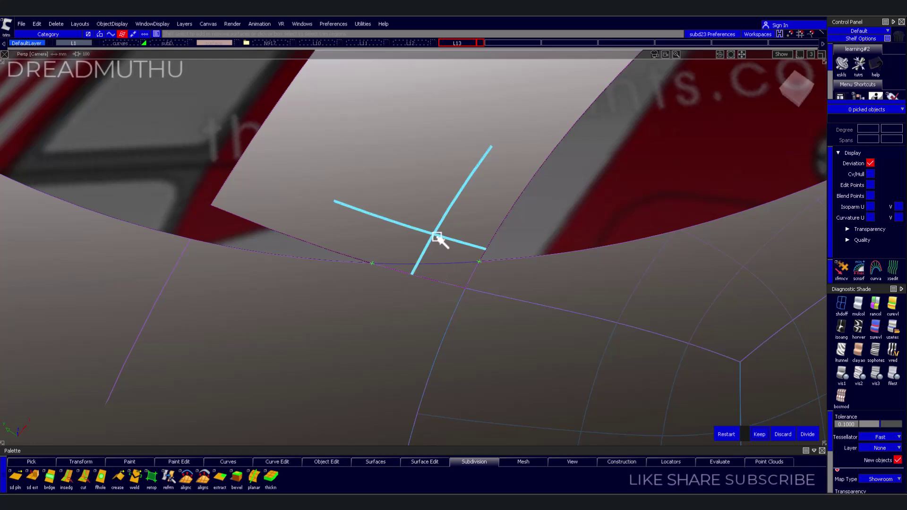
pyautogui.click(436, 239)
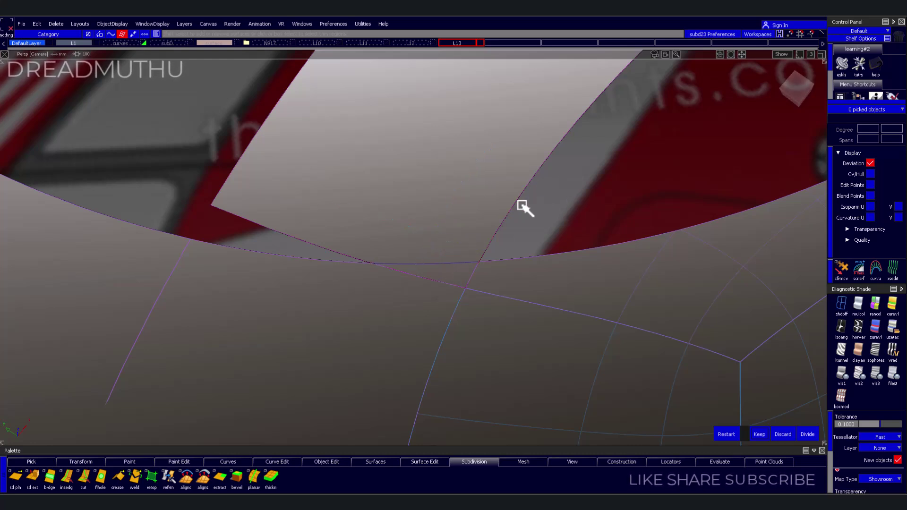
pyautogui.click(454, 199)
pyautogui.moveTo(449, 202); pyautogui.dragTo(453, 273)
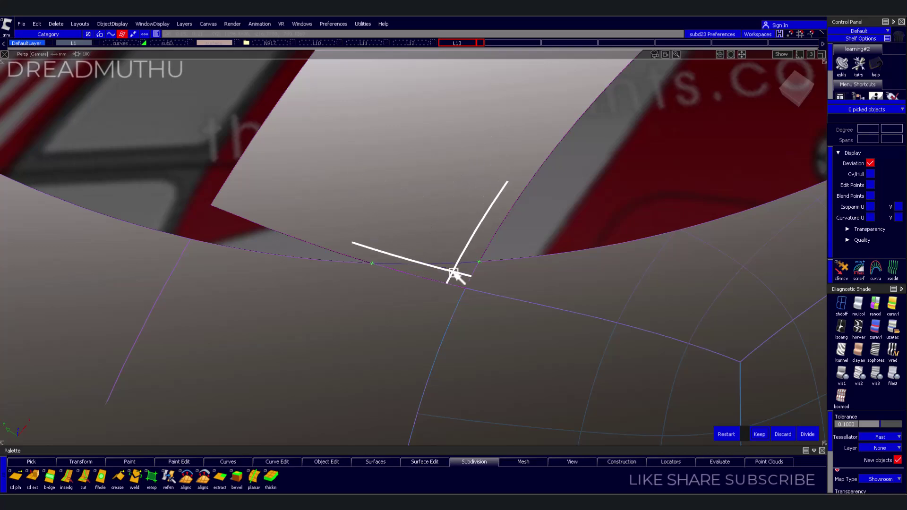
pyautogui.keyDown('alt'); pyautogui.keyDown('shift'); pyautogui.moveTo(586, 166); pyautogui.dragTo(501, 189, button='right'); pyautogui.keyUp('shift'); pyautogui.keyUp('alt')
pyautogui.moveTo(501, 189)
pyautogui.keyDown('alt'); pyautogui.keyDown('shift'); pyautogui.mouseDown()
pyautogui.moveTo(359, 198)
pyautogui.moveTo(434, 242)
pyautogui.moveTo(445, 216)
pyautogui.moveTo(390, 154)
pyautogui.moveTo(469, 214)
pyautogui.moveTo(444, 253)
pyautogui.moveTo(461, 276)
pyautogui.mouseUp(); pyautogui.keyUp('shift'); pyautogui.keyUp('alt')
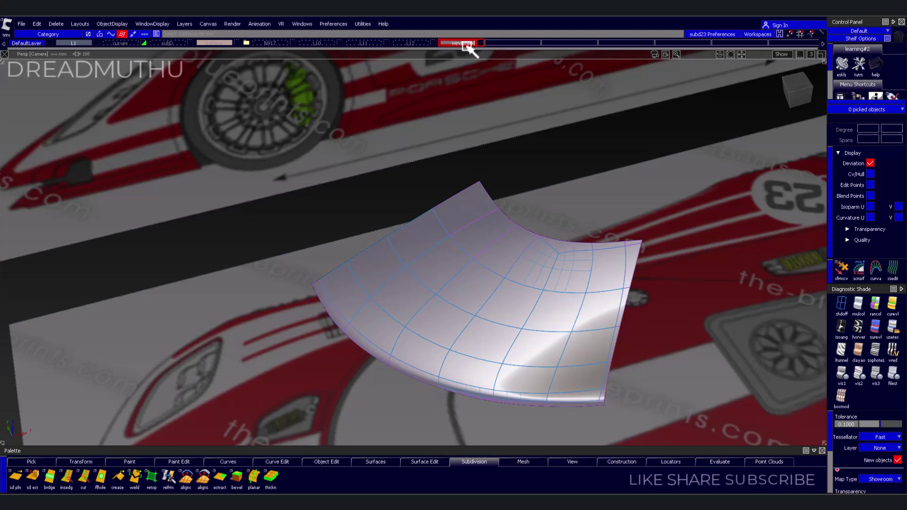
# Preview the mirrored canopy via windsheild layer symmetry, toggle its visibility, then disable symmetry
pyautogui.click(464, 45)
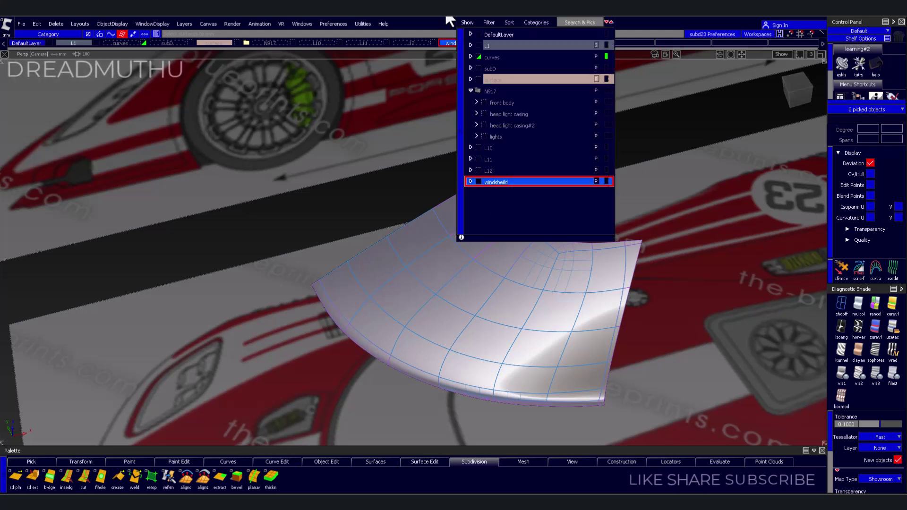
pyautogui.rightClick(455, 43)
pyautogui.click(465, 86)
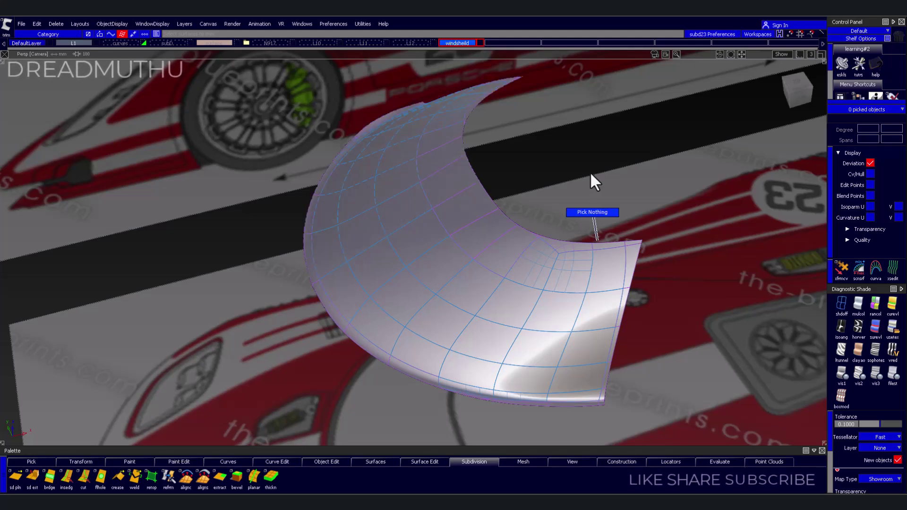
pyautogui.moveTo(591, 183)
pyautogui.keyDown('alt'); pyautogui.keyDown('shift'); pyautogui.mouseDown()
pyautogui.moveTo(680, 153)
pyautogui.moveTo(660, 204)
pyautogui.moveTo(523, 236)
pyautogui.moveTo(539, 230)
pyautogui.moveTo(523, 227)
pyautogui.mouseUp(); pyautogui.keyUp('shift'); pyautogui.keyUp('alt')
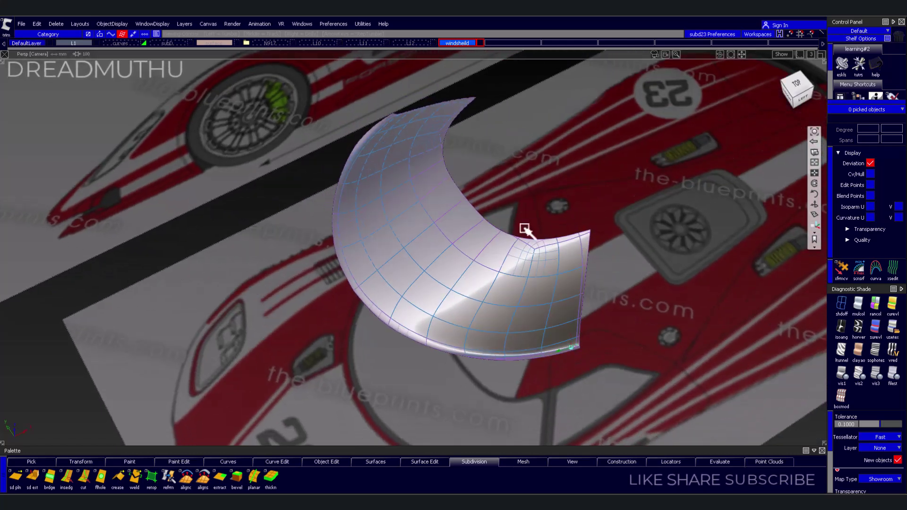
pyautogui.click(481, 43)
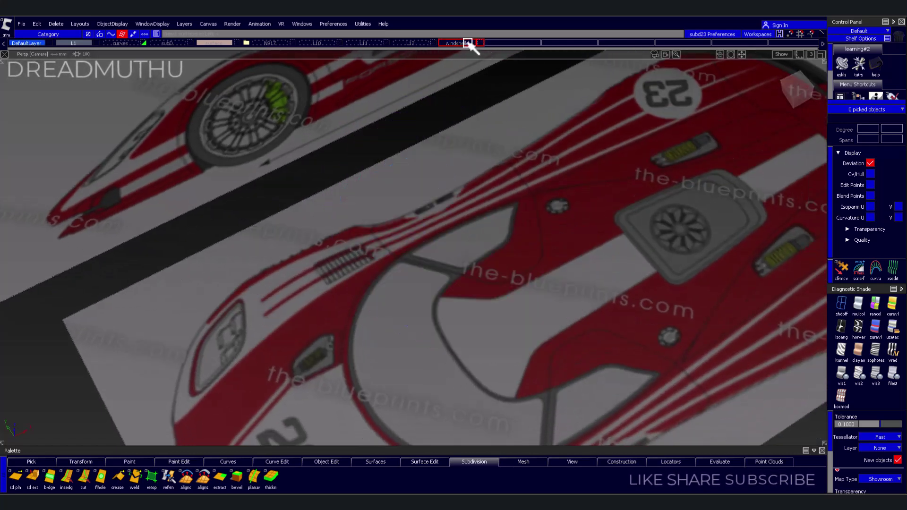
pyautogui.click(468, 43)
pyautogui.moveTo(468, 43); pyautogui.dragTo(474, 89, button='right')
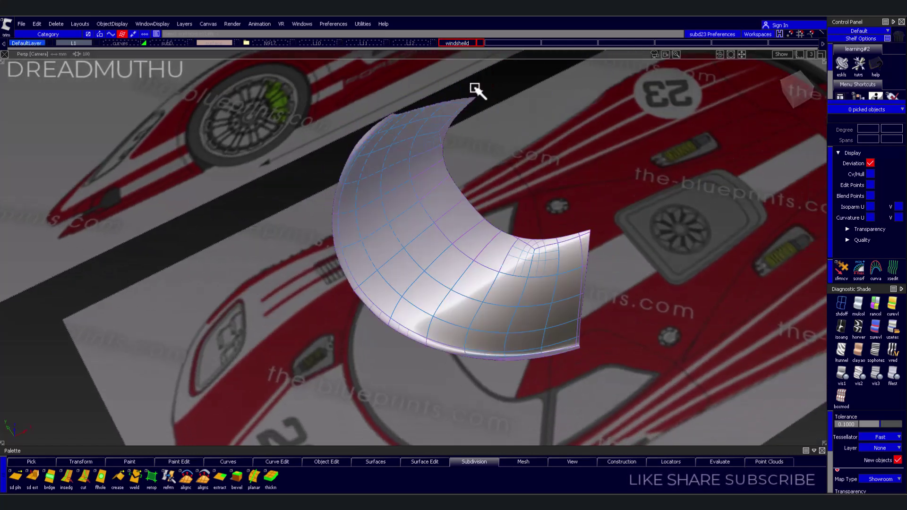
pyautogui.moveTo(549, 166)
pyautogui.keyDown('alt'); pyautogui.keyDown('shift'); pyautogui.mouseDown()
pyautogui.moveTo(576, 156)
pyautogui.moveTo(412, 162)
pyautogui.moveTo(433, 232)
pyautogui.mouseUp(); pyautogui.keyUp('shift'); pyautogui.keyUp('alt')
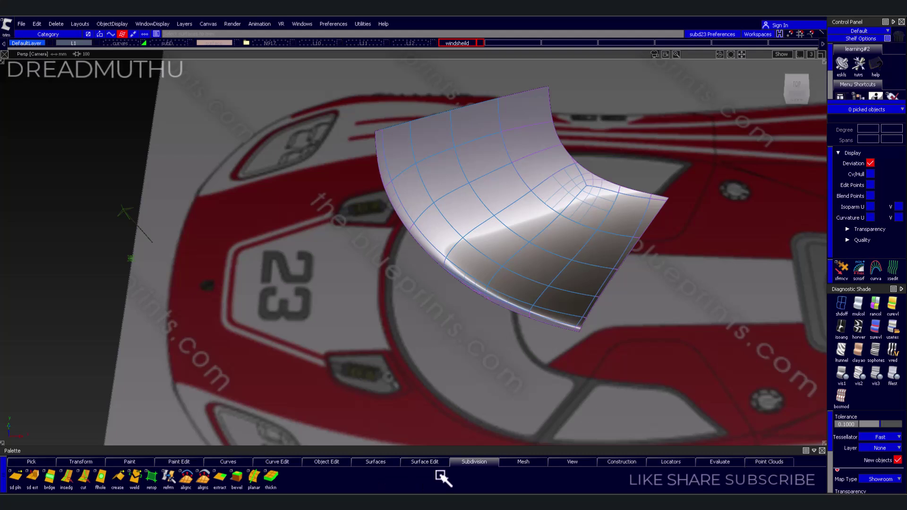
# Start Multi-surface Draft and pick the canopy's right, corner and top trim edges
pyautogui.click(371, 461)
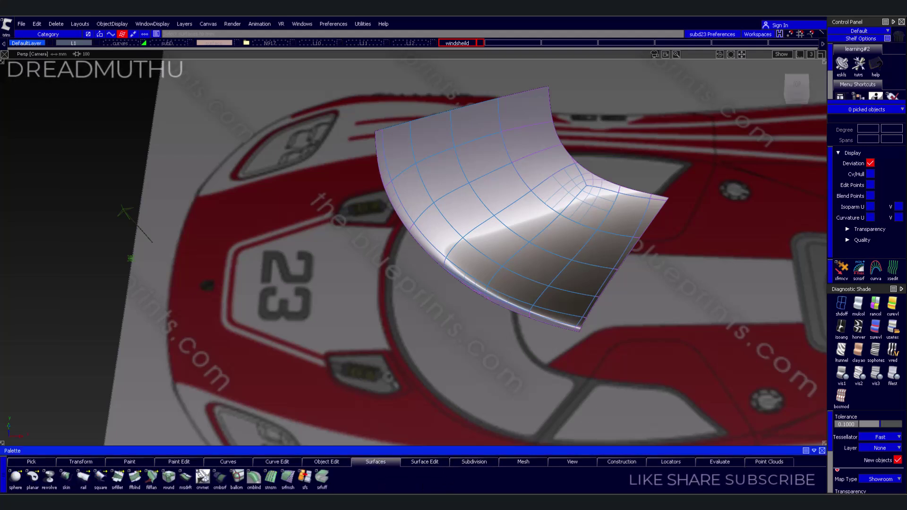
pyautogui.click(192, 483)
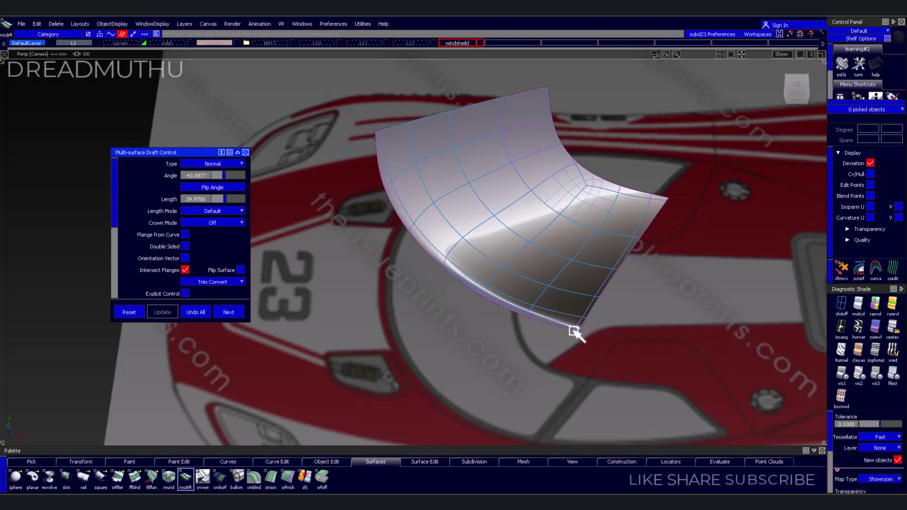
pyautogui.scroll(-2, 208, 295)
pyautogui.scroll(-3, 168, 284)
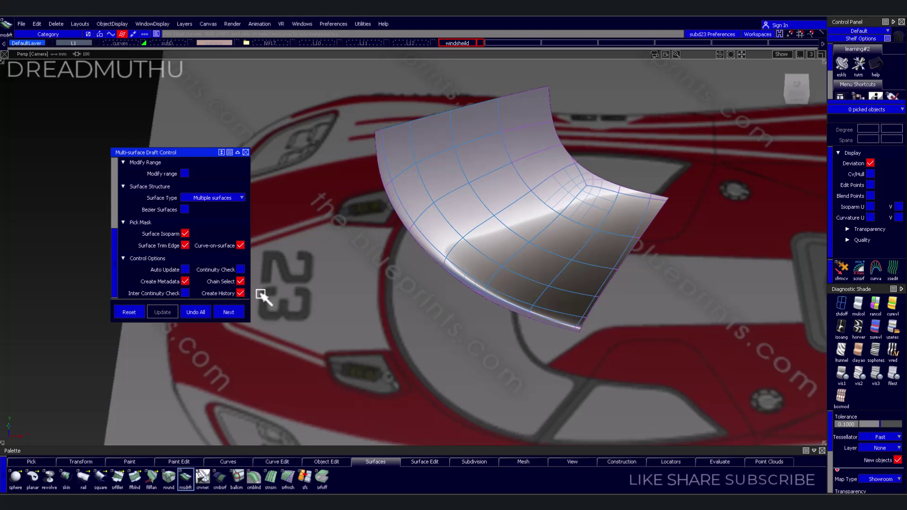
pyautogui.click(608, 284)
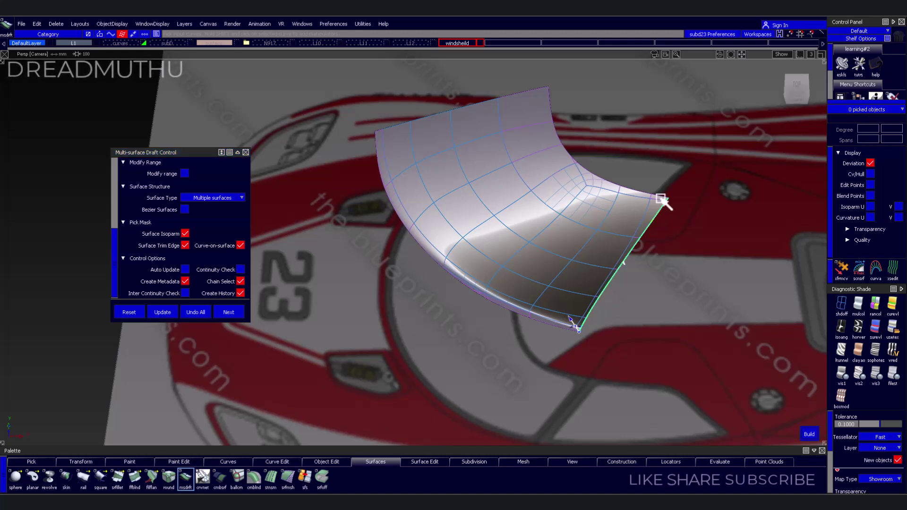
pyautogui.click(636, 191)
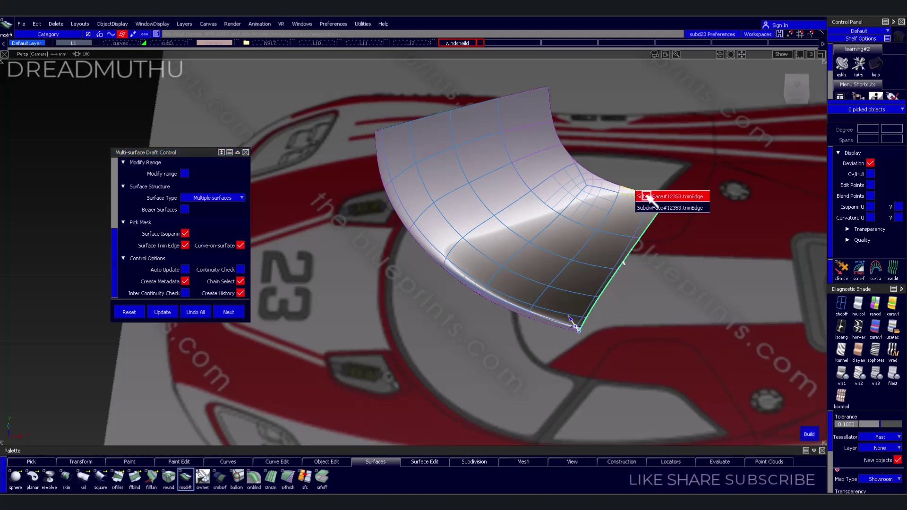
pyautogui.click(648, 196)
# Add the fillet edges and set the draft angle to about -59 degrees
pyautogui.scroll(2, 551, 337)
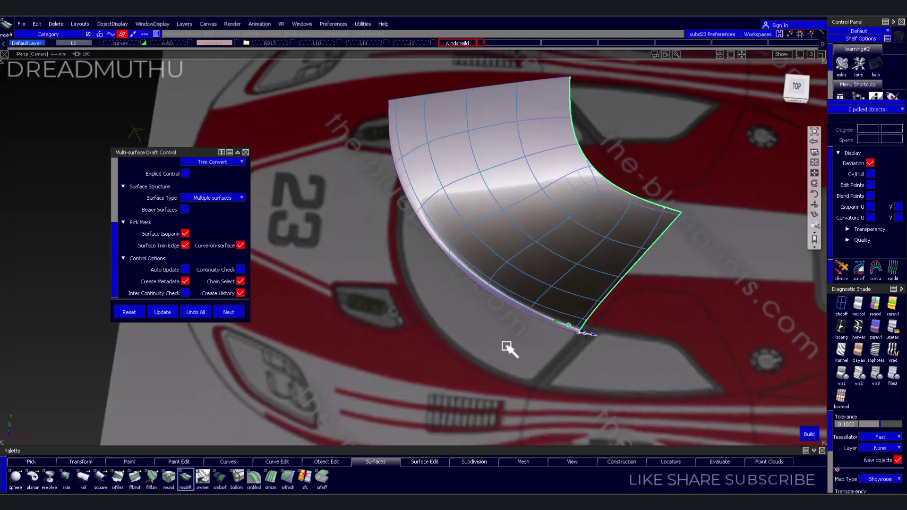
pyautogui.scroll(3, 506, 348)
pyautogui.scroll(3, 527, 338)
pyautogui.click(536, 332)
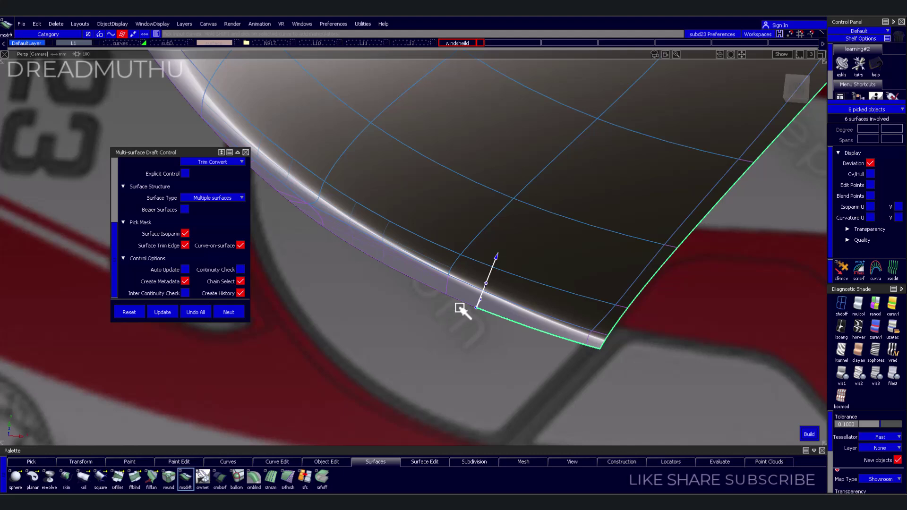
pyautogui.moveTo(463, 303)
pyautogui.keyDown('alt'); pyautogui.keyDown('shift'); pyautogui.mouseDown()
pyautogui.moveTo(454, 328)
pyautogui.moveTo(462, 348)
pyautogui.mouseUp(); pyautogui.keyUp('shift'); pyautogui.keyUp('alt')
pyautogui.click(348, 222)
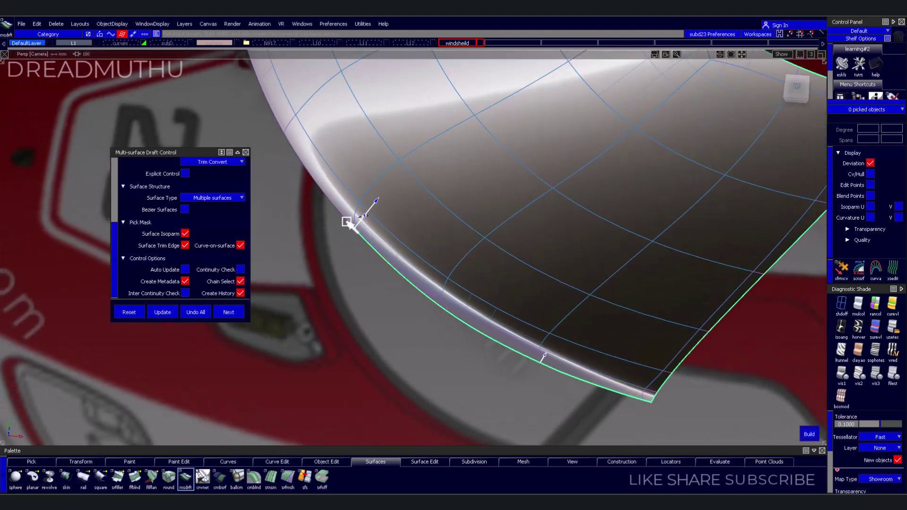
pyautogui.scroll(-5, 336, 265)
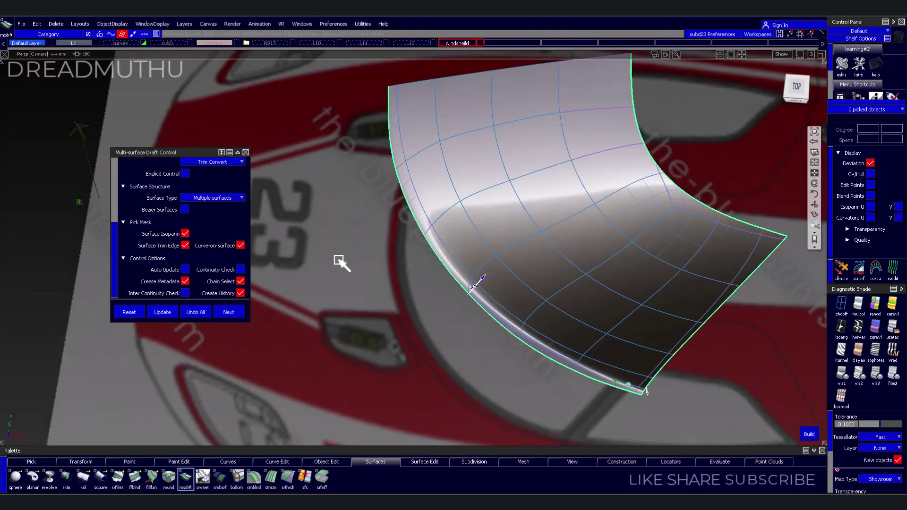
pyautogui.moveTo(342, 274)
pyautogui.keyDown('alt'); pyautogui.keyDown('shift'); pyautogui.mouseDown()
pyautogui.moveTo(462, 269)
pyautogui.moveTo(405, 215)
pyautogui.mouseUp(); pyautogui.keyUp('shift'); pyautogui.keyUp('alt')
pyautogui.scroll(3, 487, 285)
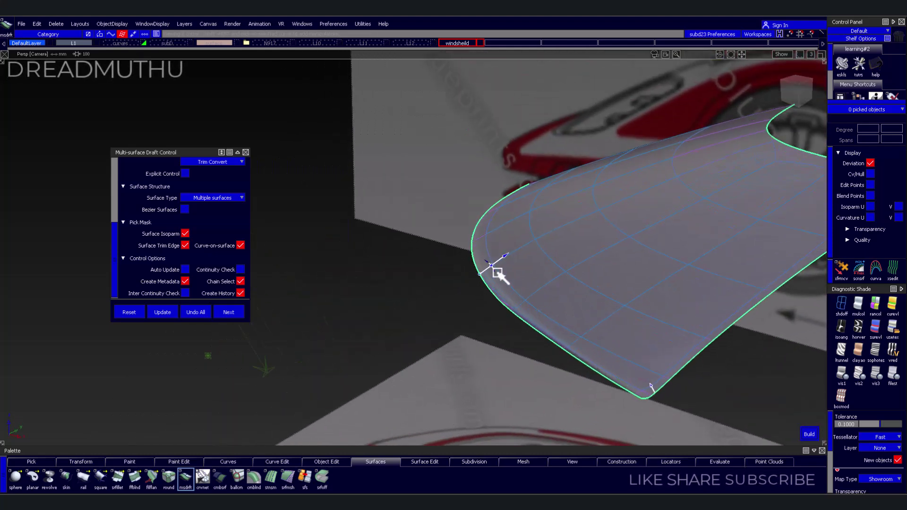
pyautogui.moveTo(496, 273); pyautogui.dragTo(499, 276)
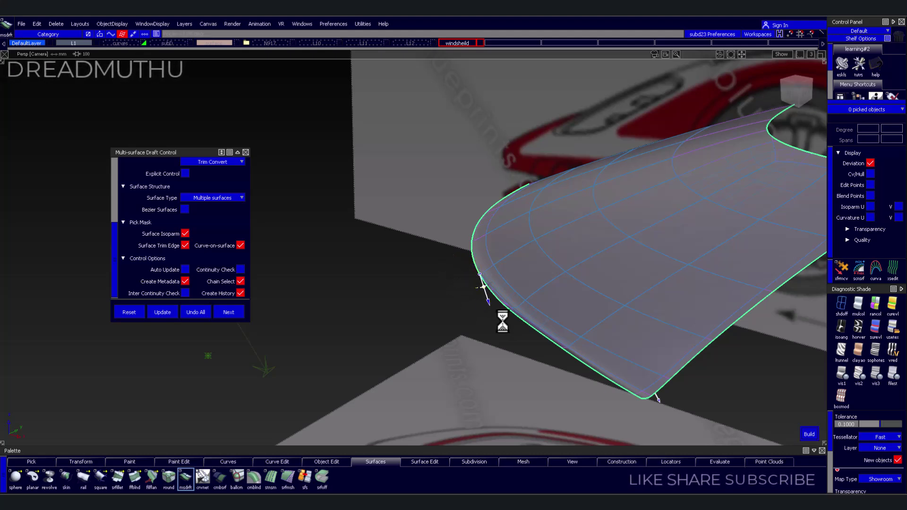
# Inspect the drafted flange along the windshield strip, then clear the selection
pyautogui.moveTo(521, 337)
pyautogui.keyDown('alt'); pyautogui.keyDown('shift'); pyautogui.mouseDown()
pyautogui.moveTo(606, 318)
pyautogui.moveTo(410, 260)
pyautogui.moveTo(277, 290)
pyautogui.moveTo(313, 359)
pyautogui.moveTo(462, 411)
pyautogui.moveTo(523, 391)
pyautogui.moveTo(523, 369)
pyautogui.moveTo(390, 361)
pyautogui.moveTo(378, 304)
pyautogui.moveTo(354, 267)
pyautogui.moveTo(324, 251)
pyautogui.moveTo(251, 284)
pyautogui.moveTo(461, 329)
pyautogui.moveTo(520, 370)
pyautogui.moveTo(441, 338)
pyautogui.moveTo(407, 289)
pyautogui.moveTo(293, 286)
pyautogui.mouseUp(); pyautogui.keyUp('shift'); pyautogui.keyUp('alt')
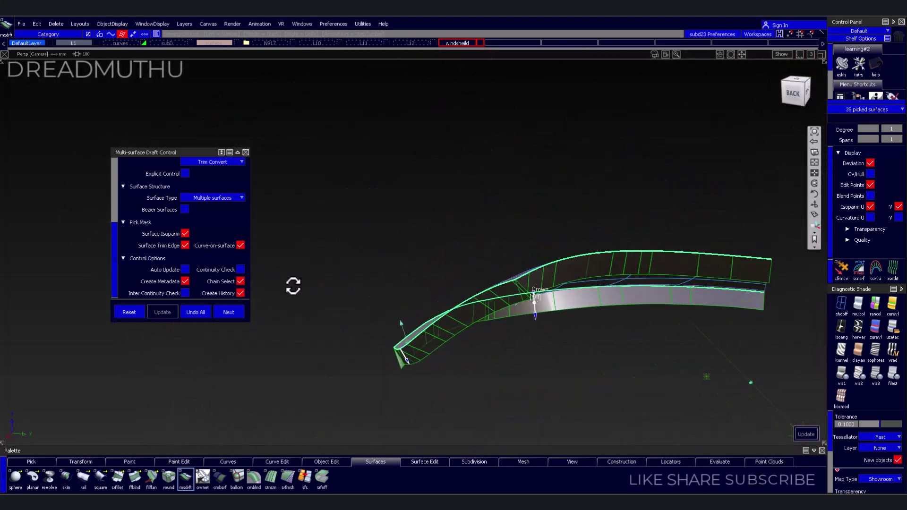
pyautogui.moveTo(496, 350)
pyautogui.keyDown('alt'); pyautogui.keyDown('shift'); pyautogui.mouseDown()
pyautogui.moveTo(313, 347)
pyautogui.moveTo(466, 366)
pyautogui.moveTo(573, 299)
pyautogui.moveTo(524, 299)
pyautogui.moveTo(512, 335)
pyautogui.moveTo(449, 310)
pyautogui.moveTo(625, 358)
pyautogui.moveTo(826, 362)
pyautogui.mouseUp(); pyautogui.keyUp('shift'); pyautogui.keyUp('alt')
pyautogui.scroll(3, 534, 315)
pyautogui.moveTo(385, 377)
pyautogui.keyDown('alt'); pyautogui.keyDown('shift'); pyautogui.mouseDown()
pyautogui.moveTo(516, 335)
pyautogui.moveTo(543, 340)
pyautogui.moveTo(745, 296)
pyautogui.moveTo(687, 262)
pyautogui.moveTo(540, 260)
pyautogui.moveTo(412, 273)
pyautogui.moveTo(398, 305)
pyautogui.mouseUp(); pyautogui.keyUp('shift'); pyautogui.keyUp('alt')
pyautogui.moveTo(456, 314)
pyautogui.keyDown('alt'); pyautogui.keyDown('shift'); pyautogui.mouseDown()
pyautogui.moveTo(356, 303)
pyautogui.moveTo(441, 319)
pyautogui.moveTo(503, 392)
pyautogui.mouseUp(); pyautogui.keyUp('shift'); pyautogui.keyUp('alt')
pyautogui.click(391, 319)
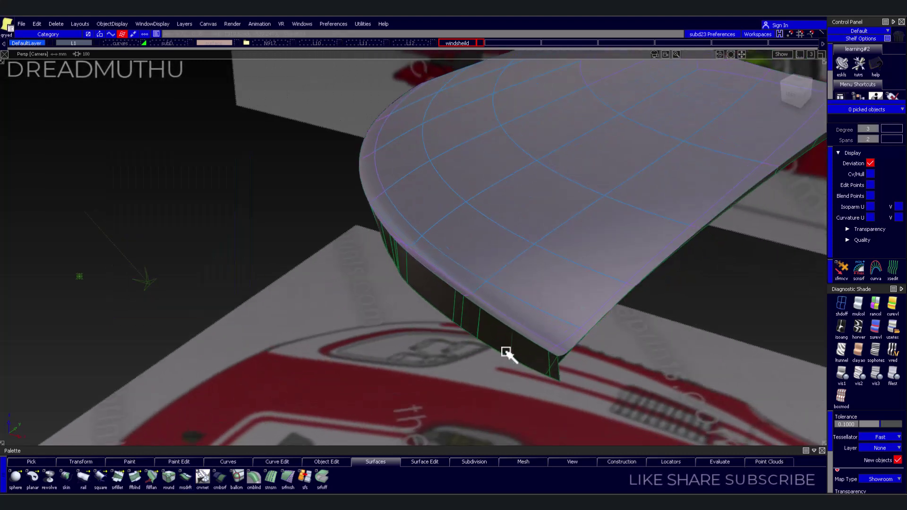
# Undo the earlier draft flanges and pick the canopy's curved front edge
pyautogui.click(473, 358)
pyautogui.click(208, 313)
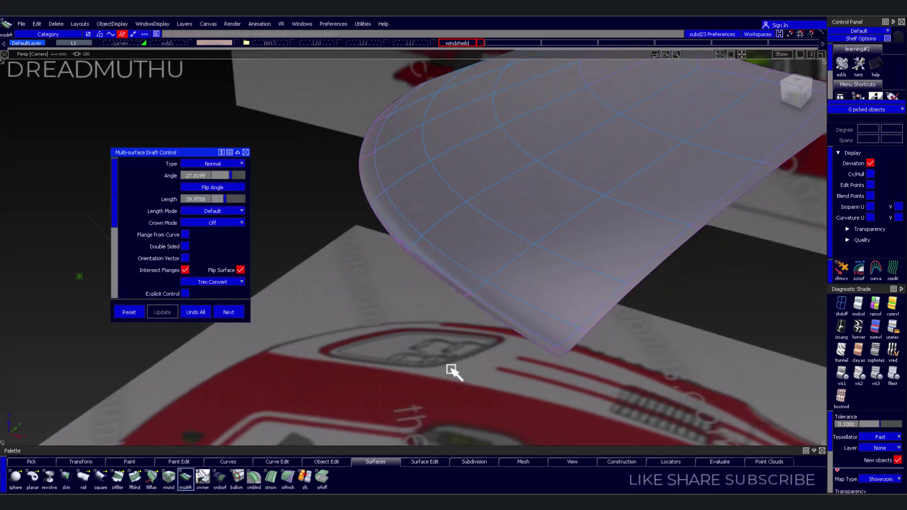
pyautogui.moveTo(483, 330)
pyautogui.keyDown('alt'); pyautogui.keyDown('shift'); pyautogui.mouseDown()
pyautogui.moveTo(407, 335)
pyautogui.moveTo(437, 352)
pyautogui.moveTo(260, 356)
pyautogui.moveTo(440, 312)
pyautogui.moveTo(472, 330)
pyautogui.mouseUp(); pyautogui.keyUp('shift'); pyautogui.keyUp('alt')
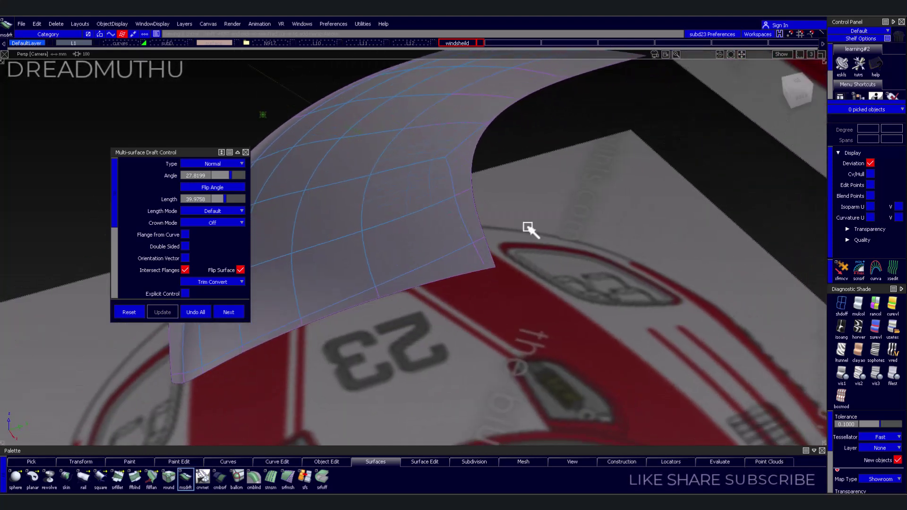
pyautogui.click(477, 212)
pyautogui.click(517, 229)
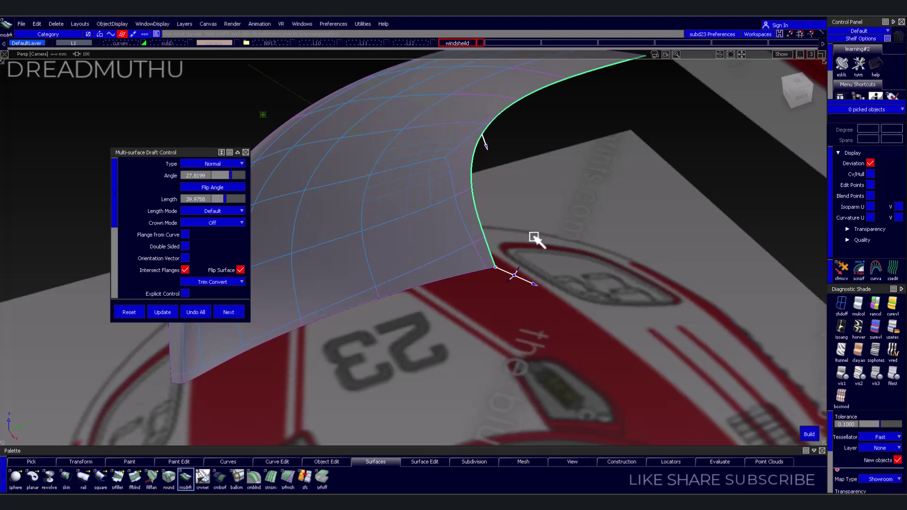
pyautogui.moveTo(509, 268)
pyautogui.keyDown('alt'); pyautogui.keyDown('shift'); pyautogui.mouseDown()
pyautogui.moveTo(506, 202)
pyautogui.moveTo(526, 213)
pyautogui.mouseUp(); pyautogui.keyUp('shift'); pyautogui.keyUp('alt')
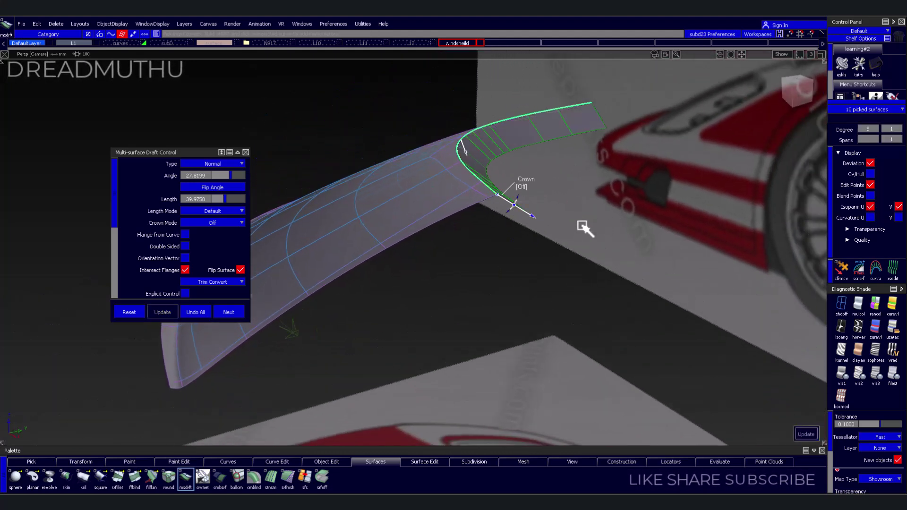
pyautogui.moveTo(605, 275)
pyautogui.keyDown('alt'); pyautogui.keyDown('shift'); pyautogui.mouseDown()
pyautogui.moveTo(591, 247)
pyautogui.moveTo(551, 259)
pyautogui.moveTo(520, 251)
pyautogui.moveTo(646, 277)
pyautogui.moveTo(494, 298)
pyautogui.mouseUp(); pyautogui.keyUp('shift'); pyautogui.keyUp('alt')
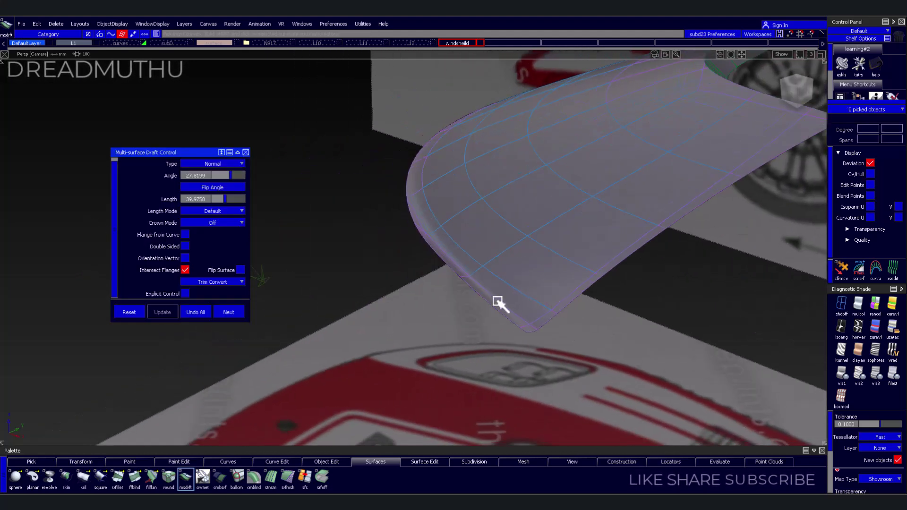
# Extend the front-edge pick to the corner and build the downward front flange
pyautogui.click(407, 180)
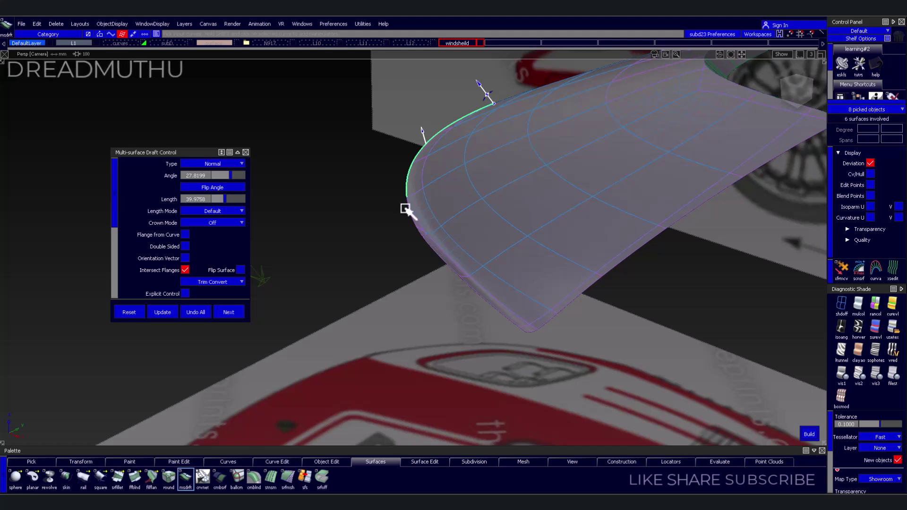
pyautogui.click(411, 217)
pyautogui.moveTo(389, 257)
pyautogui.keyDown('alt'); pyautogui.keyDown('shift'); pyautogui.mouseDown()
pyautogui.moveTo(374, 286)
pyautogui.moveTo(482, 291)
pyautogui.mouseUp(); pyautogui.keyUp('shift'); pyautogui.keyUp('alt')
pyautogui.click(484, 279)
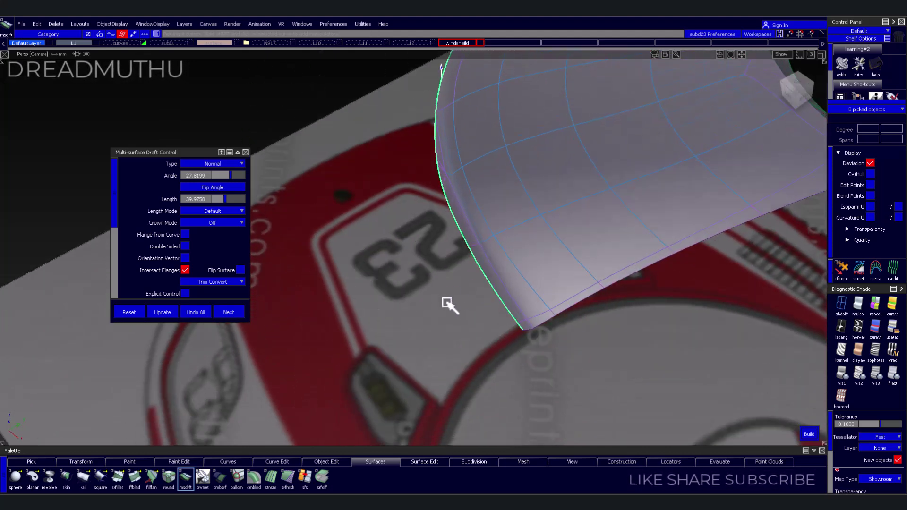
pyautogui.moveTo(471, 324)
pyautogui.keyDown('alt'); pyautogui.keyDown('shift'); pyautogui.mouseDown()
pyautogui.moveTo(561, 279)
pyautogui.moveTo(526, 207)
pyautogui.mouseUp(); pyautogui.keyUp('shift'); pyautogui.keyUp('alt')
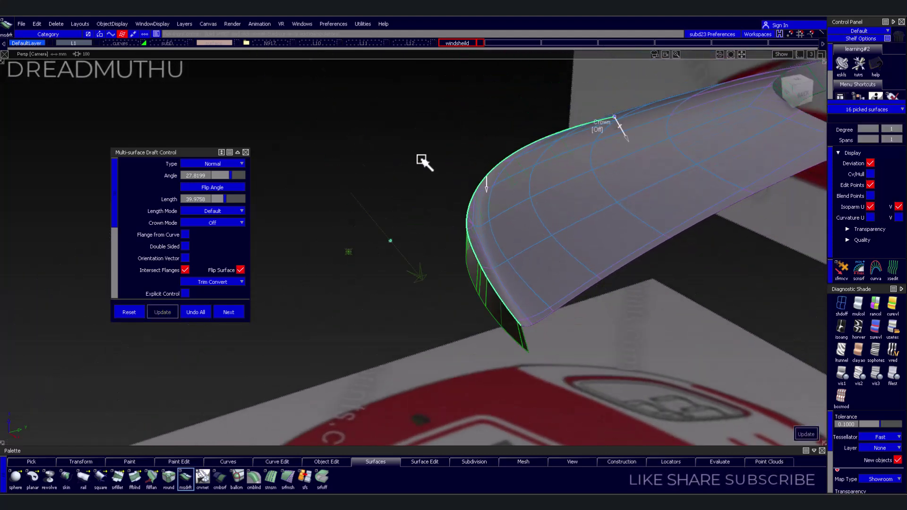
pyautogui.moveTo(423, 160)
pyautogui.keyDown('alt'); pyautogui.keyDown('shift'); pyautogui.mouseDown()
pyautogui.moveTo(460, 192)
pyautogui.moveTo(694, 164)
pyautogui.moveTo(579, 229)
pyautogui.moveTo(573, 269)
pyautogui.moveTo(555, 293)
pyautogui.moveTo(484, 265)
pyautogui.moveTo(484, 190)
pyautogui.moveTo(555, 186)
pyautogui.moveTo(645, 247)
pyautogui.mouseUp(); pyautogui.keyUp('shift'); pyautogui.keyUp('alt')
pyautogui.hotkey('ctrl', 'shift', 'n')
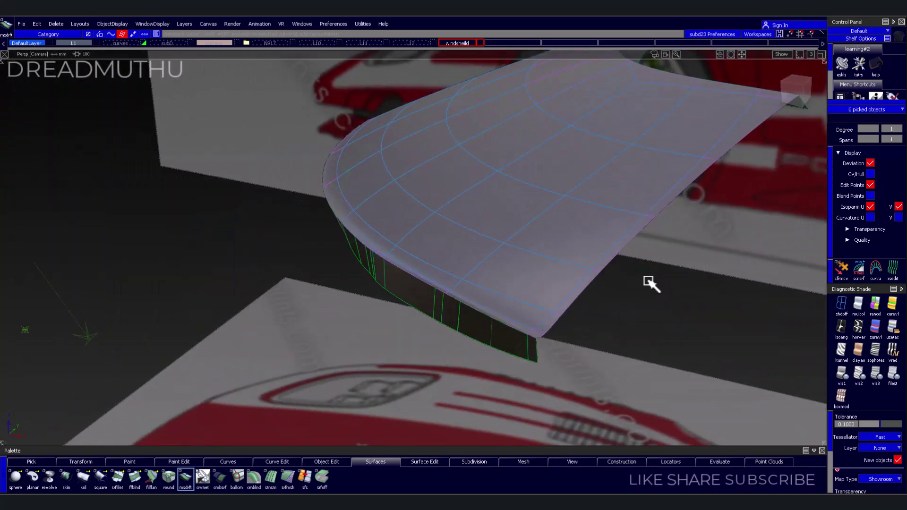
# Try a right-edge flange tilted to about 28 degrees, then discard it
pyautogui.click(633, 252)
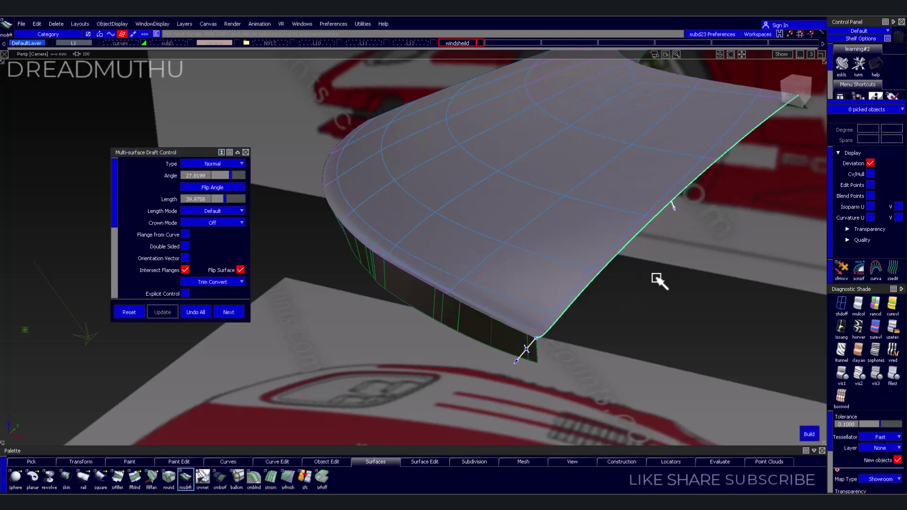
pyautogui.moveTo(537, 361)
pyautogui.mouseDown()
pyautogui.moveTo(532, 354)
pyautogui.moveTo(648, 280)
pyautogui.moveTo(472, 217)
pyautogui.moveTo(319, 238)
pyautogui.moveTo(597, 367)
pyautogui.moveTo(750, 299)
pyautogui.moveTo(684, 325)
pyautogui.mouseUp()
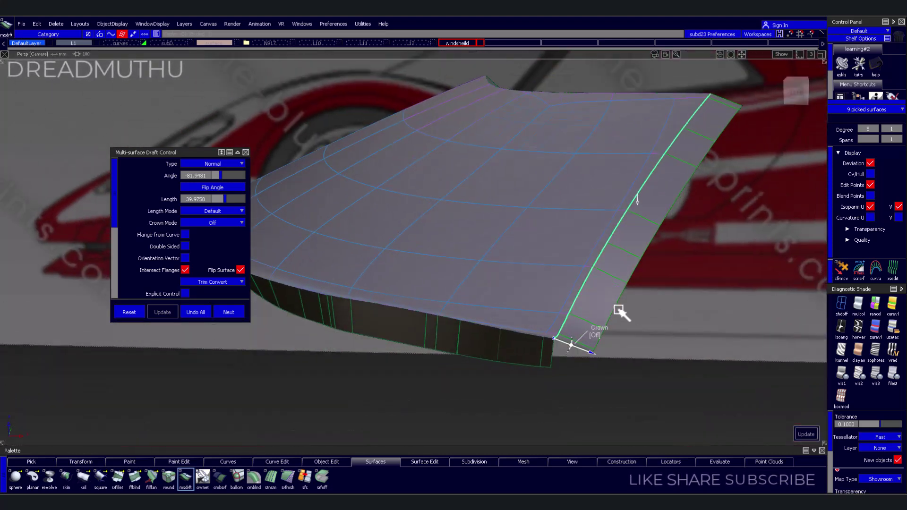
pyautogui.click(205, 316)
pyautogui.moveTo(265, 334)
pyautogui.keyDown('alt'); pyautogui.keyDown('shift'); pyautogui.mouseDown()
pyautogui.moveTo(655, 308)
pyautogui.moveTo(499, 320)
pyautogui.moveTo(491, 342)
pyautogui.moveTo(584, 308)
pyautogui.mouseUp(); pyautogui.keyUp('shift'); pyautogui.keyUp('alt')
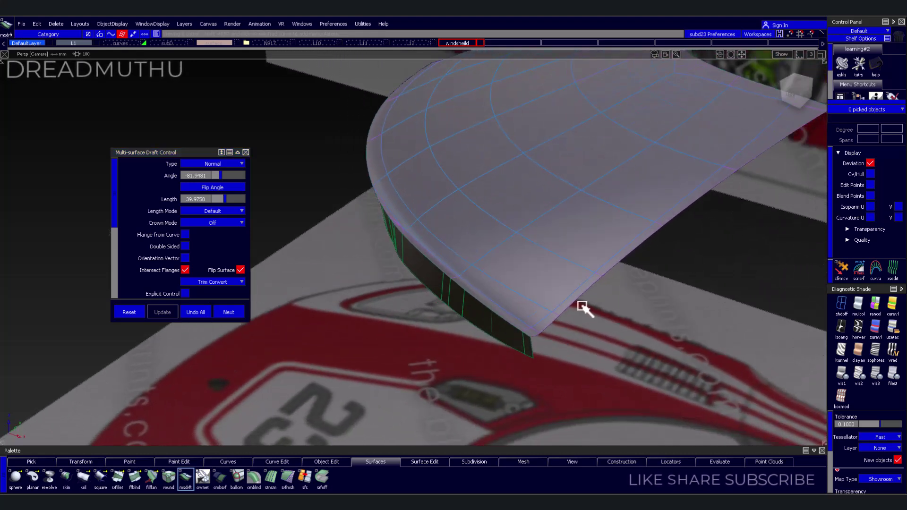
pyautogui.click(226, 167)
# Set the flange type to Draft and pick the canopy's right edge
pyautogui.click(228, 178)
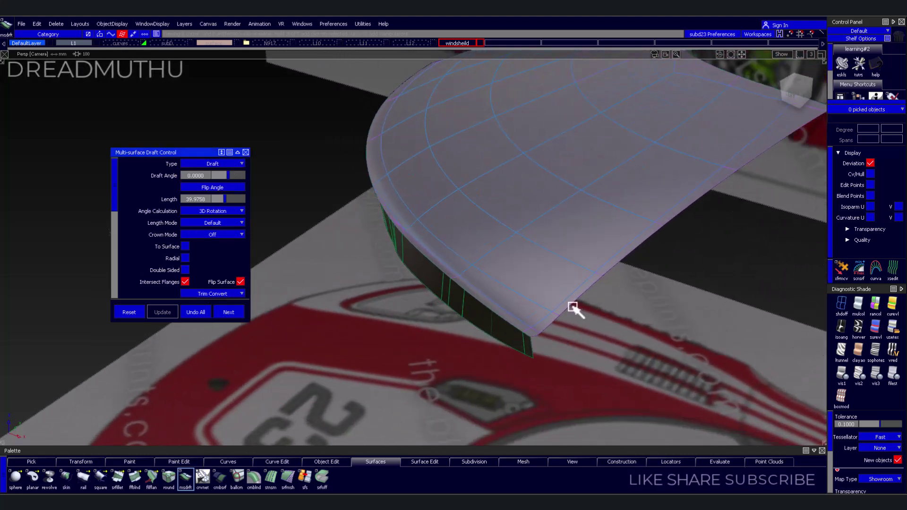
pyautogui.click(573, 308)
pyautogui.moveTo(687, 232)
pyautogui.keyDown('alt'); pyautogui.keyDown('shift'); pyautogui.mouseDown()
pyautogui.moveTo(718, 257)
pyautogui.moveTo(632, 239)
pyautogui.moveTo(583, 318)
pyautogui.moveTo(614, 379)
pyautogui.moveTo(719, 364)
pyautogui.moveTo(704, 290)
pyautogui.mouseUp(); pyautogui.keyUp('shift'); pyautogui.keyUp('alt')
pyautogui.moveTo(692, 201)
pyautogui.keyDown('alt'); pyautogui.keyDown('shift'); pyautogui.mouseDown()
pyautogui.moveTo(631, 228)
pyautogui.moveTo(634, 255)
pyautogui.mouseUp(); pyautogui.keyUp('shift'); pyautogui.keyUp('alt')
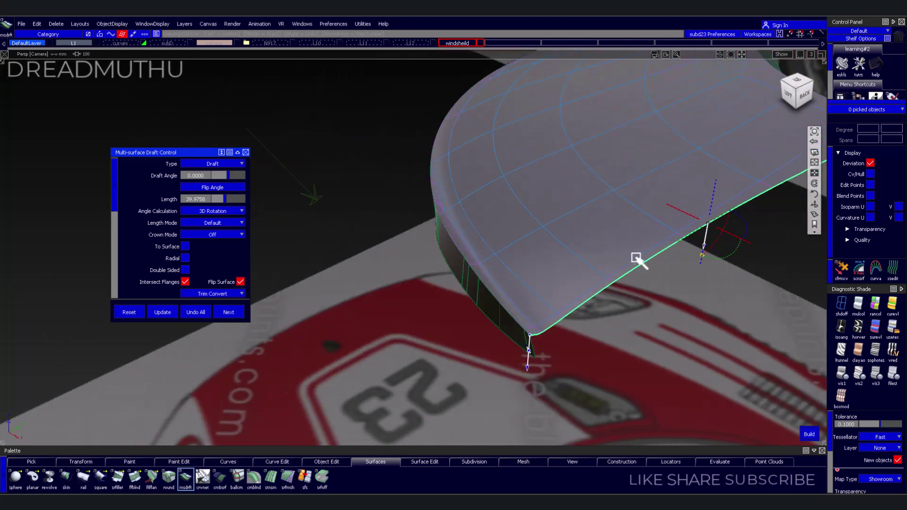
pyautogui.moveTo(714, 248)
pyautogui.keyDown('alt'); pyautogui.keyDown('shift'); pyautogui.mouseDown()
pyautogui.moveTo(662, 217)
pyautogui.moveTo(753, 215)
pyautogui.moveTo(807, 234)
pyautogui.moveTo(811, 266)
pyautogui.mouseUp(); pyautogui.keyUp('shift'); pyautogui.keyUp('alt')
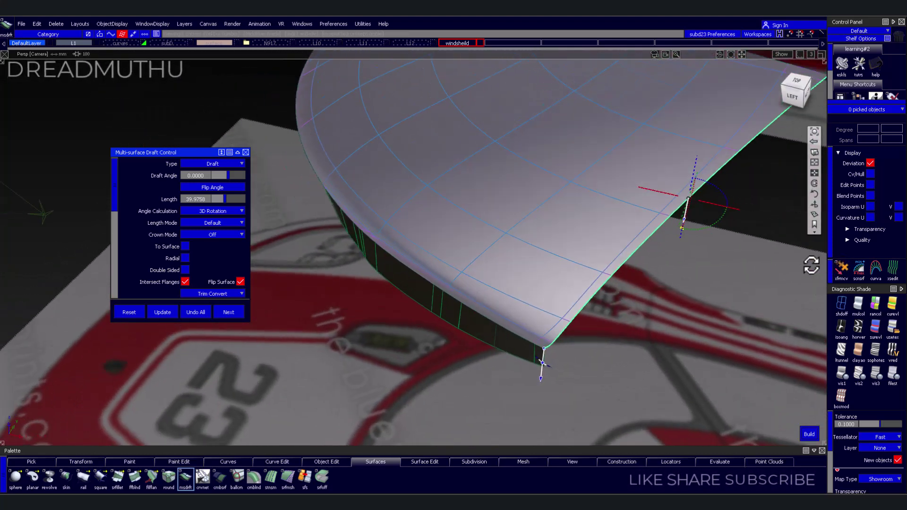
pyautogui.keyDown('alt'); pyautogui.keyDown('shift'); pyautogui.moveTo(667, 254); pyautogui.dragTo(742, 200); pyautogui.keyUp('shift'); pyautogui.keyUp('alt')
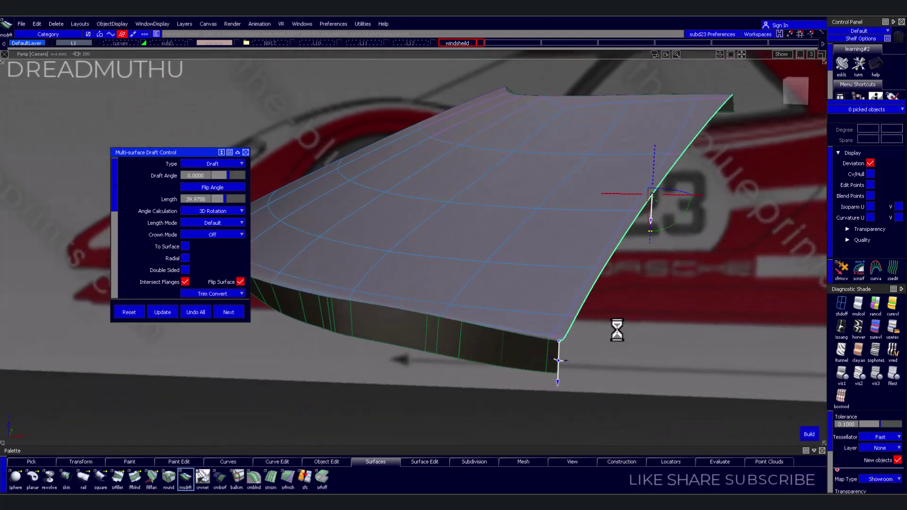
pyautogui.moveTo(618, 395)
pyautogui.keyDown('alt'); pyautogui.keyDown('shift'); pyautogui.mouseDown()
pyautogui.moveTo(604, 354)
pyautogui.moveTo(422, 336)
pyautogui.moveTo(628, 328)
pyautogui.moveTo(451, 251)
pyautogui.moveTo(462, 294)
pyautogui.moveTo(516, 259)
pyautogui.moveTo(571, 285)
pyautogui.moveTo(503, 311)
pyautogui.moveTo(517, 269)
pyautogui.mouseUp(); pyautogui.keyUp('shift'); pyautogui.keyUp('alt')
pyautogui.moveTo(516, 269)
pyautogui.keyDown('alt'); pyautogui.keyDown('shift'); pyautogui.mouseDown(button='right')
pyautogui.moveTo(490, 290)
pyautogui.moveTo(495, 320)
pyautogui.mouseUp(button='right'); pyautogui.keyUp('shift'); pyautogui.keyUp('alt')
pyautogui.keyDown('alt'); pyautogui.keyDown('shift'); pyautogui.moveTo(494, 319); pyautogui.dragTo(517, 304, button='middle'); pyautogui.keyUp('shift'); pyautogui.keyUp('alt')
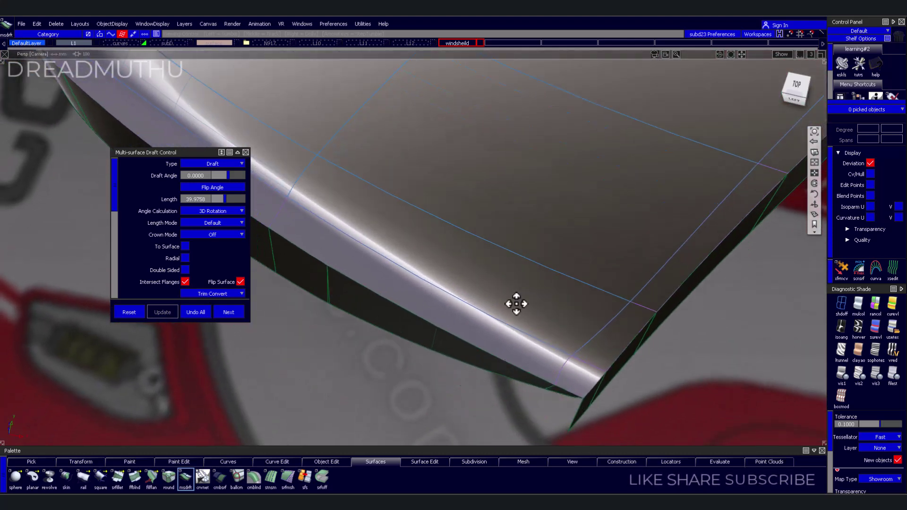
pyautogui.moveTo(517, 304)
pyautogui.keyDown('alt'); pyautogui.keyDown('shift'); pyautogui.mouseDown()
pyautogui.moveTo(496, 290)
pyautogui.moveTo(505, 289)
pyautogui.moveTo(307, 402)
pyautogui.mouseUp(); pyautogui.keyUp('shift'); pyautogui.keyUp('alt')
# Restart Multi-surface Draft and pick the slab's side edge for a vertical flange
pyautogui.click(202, 478)
pyautogui.click(186, 482)
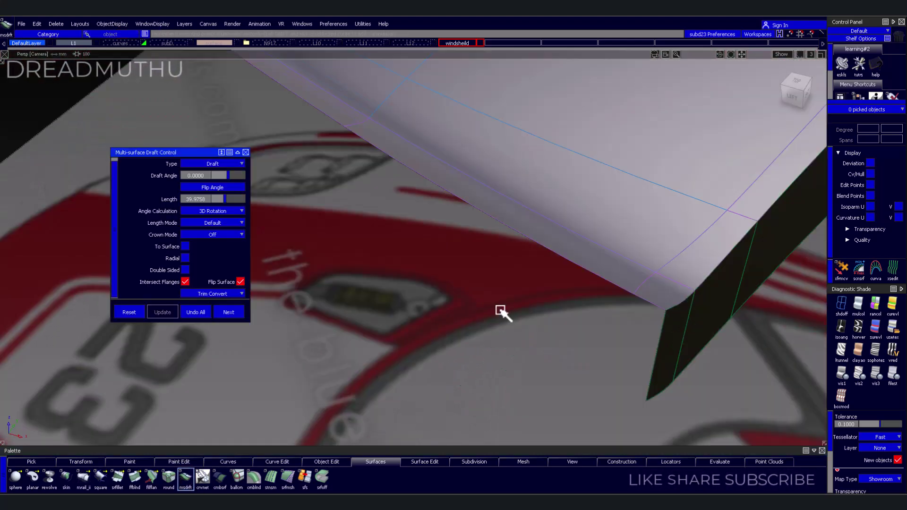
pyautogui.click(565, 259)
pyautogui.keyDown('alt'); pyautogui.keyDown('shift'); pyautogui.moveTo(480, 271); pyautogui.dragTo(486, 288, button='right'); pyautogui.keyUp('shift'); pyautogui.keyUp('alt')
pyautogui.moveTo(485, 287)
pyautogui.keyDown('alt'); pyautogui.keyDown('shift'); pyautogui.mouseDown()
pyautogui.moveTo(450, 263)
pyautogui.moveTo(348, 232)
pyautogui.moveTo(446, 278)
pyautogui.mouseUp(); pyautogui.keyUp('shift'); pyautogui.keyUp('alt')
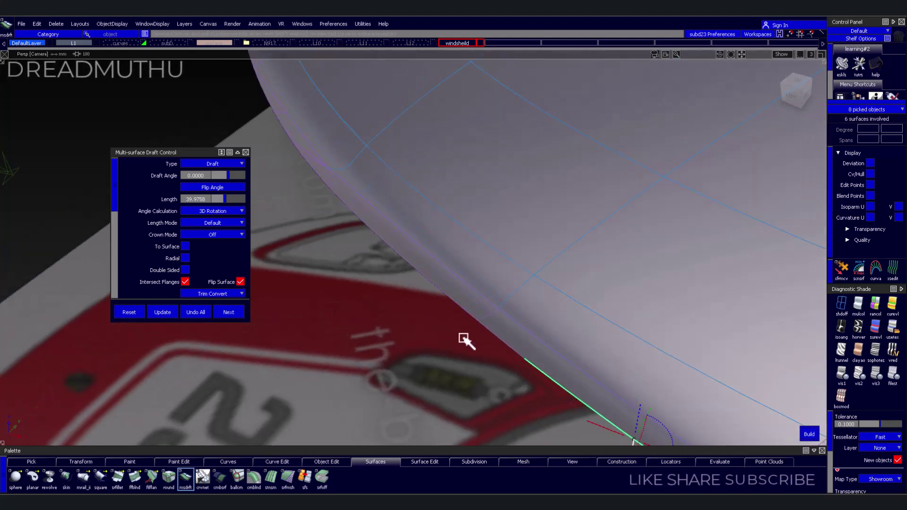
pyautogui.moveTo(465, 341)
pyautogui.keyDown('alt'); pyautogui.keyDown('shift'); pyautogui.mouseDown(button='right')
pyautogui.moveTo(429, 344)
pyautogui.moveTo(415, 330)
pyautogui.moveTo(367, 359)
pyautogui.mouseUp(button='right'); pyautogui.keyUp('shift'); pyautogui.keyUp('alt')
pyautogui.moveTo(367, 359)
pyautogui.keyDown('alt'); pyautogui.keyDown('shift'); pyautogui.mouseDown()
pyautogui.moveTo(344, 177)
pyautogui.moveTo(350, 282)
pyautogui.moveTo(350, 255)
pyautogui.mouseUp(); pyautogui.keyUp('shift'); pyautogui.keyUp('alt')
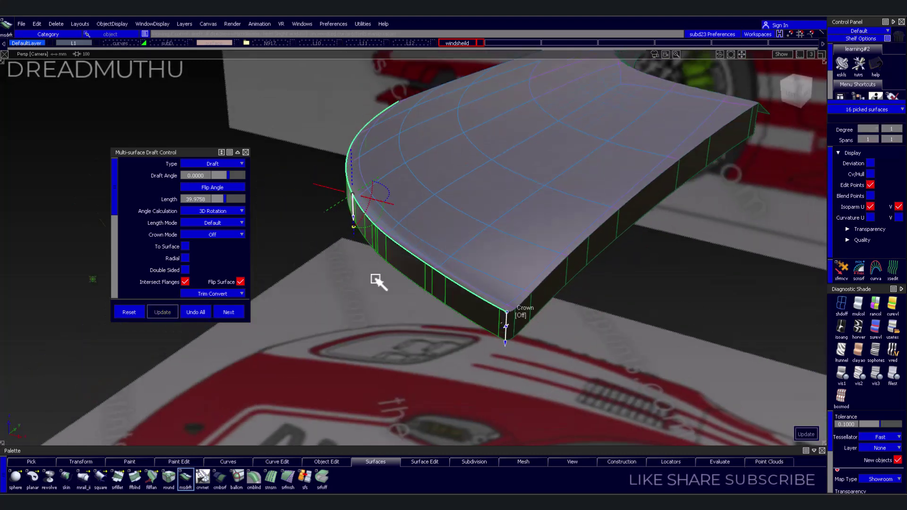
# Inspect the new vertical flange around the canopy and pick draft piece draft_piece#150
pyautogui.moveTo(428, 345)
pyautogui.keyDown('alt'); pyautogui.keyDown('shift'); pyautogui.mouseDown()
pyautogui.moveTo(458, 354)
pyautogui.moveTo(426, 310)
pyautogui.moveTo(307, 279)
pyautogui.mouseUp(); pyautogui.keyUp('shift'); pyautogui.keyUp('alt')
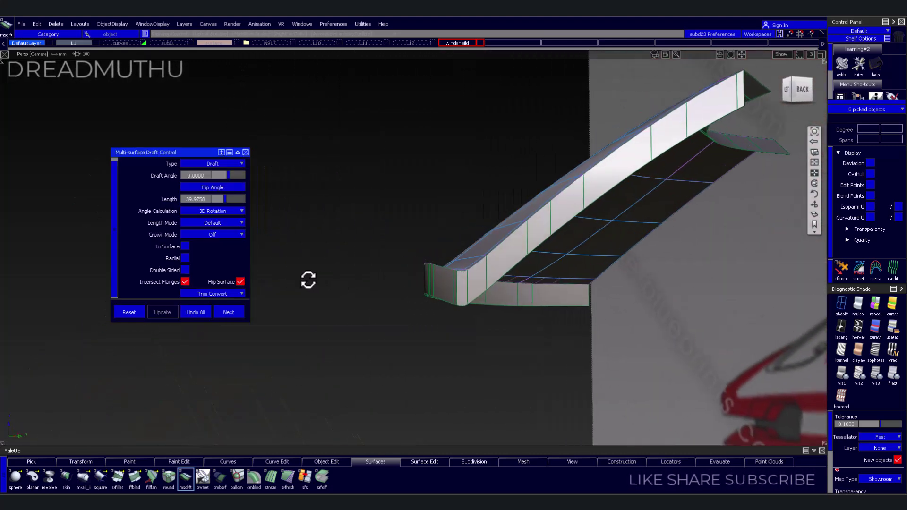
pyautogui.keyDown('alt'); pyautogui.keyDown('shift'); pyautogui.moveTo(307, 279); pyautogui.dragTo(372, 324, button='right'); pyautogui.keyUp('shift'); pyautogui.keyUp('alt')
pyautogui.keyDown('alt'); pyautogui.keyDown('shift'); pyautogui.moveTo(372, 324); pyautogui.dragTo(436, 296); pyautogui.keyUp('shift'); pyautogui.keyUp('alt')
pyautogui.keyDown('alt'); pyautogui.keyDown('shift'); pyautogui.moveTo(435, 296); pyautogui.dragTo(401, 321, button='right'); pyautogui.keyUp('shift'); pyautogui.keyUp('alt')
pyautogui.moveTo(401, 322)
pyautogui.keyDown('alt'); pyautogui.keyDown('shift'); pyautogui.mouseDown()
pyautogui.moveTo(432, 377)
pyautogui.moveTo(427, 344)
pyautogui.moveTo(700, 356)
pyautogui.moveTo(645, 366)
pyautogui.mouseUp(); pyautogui.keyUp('shift'); pyautogui.keyUp('alt')
pyautogui.keyDown('alt'); pyautogui.keyDown('shift'); pyautogui.moveTo(646, 367); pyautogui.dragTo(608, 334, button='middle'); pyautogui.keyUp('shift'); pyautogui.keyUp('alt')
pyautogui.moveTo(608, 334)
pyautogui.keyDown('alt'); pyautogui.keyDown('shift'); pyautogui.mouseDown()
pyautogui.moveTo(565, 277)
pyautogui.moveTo(312, 298)
pyautogui.mouseUp(); pyautogui.keyUp('shift'); pyautogui.keyUp('alt')
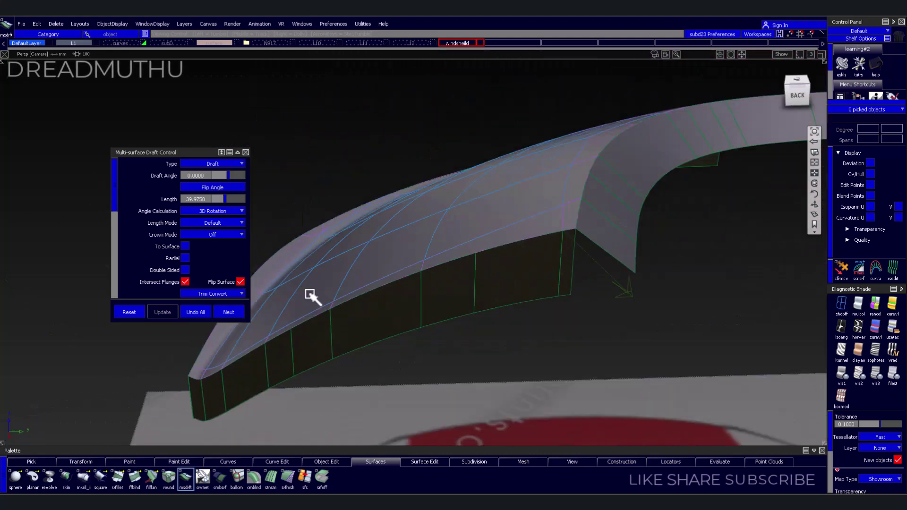
pyautogui.moveTo(558, 289)
pyautogui.keyDown('alt'); pyautogui.keyDown('shift'); pyautogui.mouseDown()
pyautogui.moveTo(515, 294)
pyautogui.moveTo(537, 280)
pyautogui.moveTo(543, 304)
pyautogui.moveTo(668, 322)
pyautogui.moveTo(638, 298)
pyautogui.moveTo(530, 288)
pyautogui.mouseUp(); pyautogui.keyUp('shift'); pyautogui.keyUp('alt')
pyautogui.keyDown('alt'); pyautogui.keyDown('shift'); pyautogui.moveTo(531, 287); pyautogui.dragTo(557, 266, button='right'); pyautogui.keyUp('shift'); pyautogui.keyUp('alt')
pyautogui.keyDown('ctrl'); pyautogui.keyDown('shift'); pyautogui.moveTo(543, 352); pyautogui.dragTo(519, 360); pyautogui.keyUp('shift'); pyautogui.keyUp('ctrl')
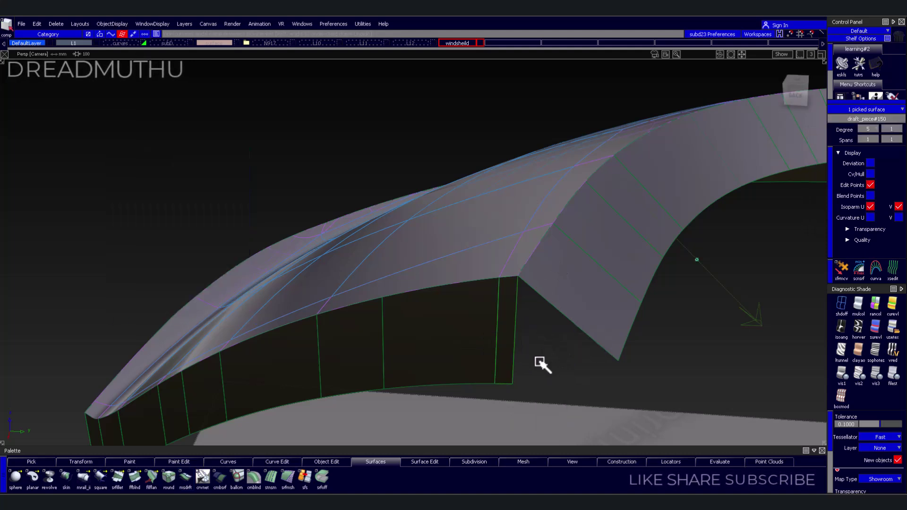
# Deselect everything and switch the canopy display to wireframe
pyautogui.click(419, 53)
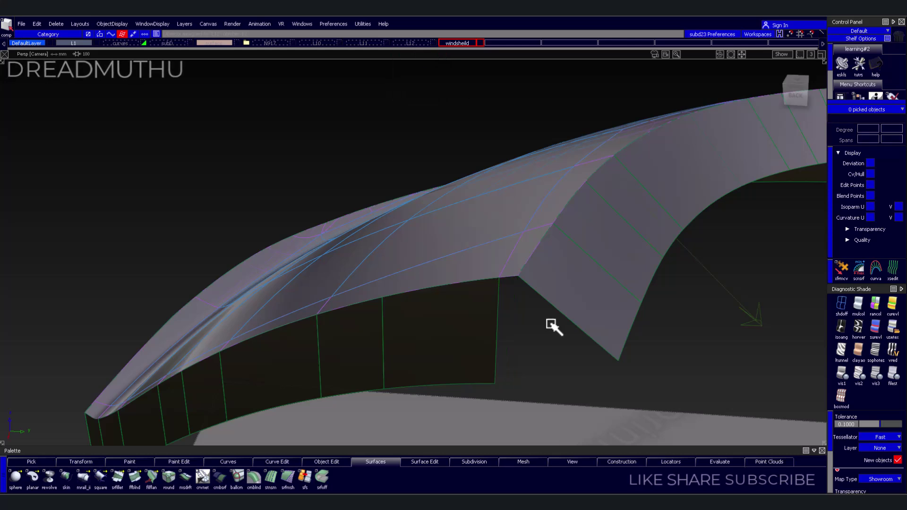
pyautogui.moveTo(551, 325)
pyautogui.keyDown('alt'); pyautogui.keyDown('shift'); pyautogui.mouseDown()
pyautogui.moveTo(517, 320)
pyautogui.moveTo(518, 340)
pyautogui.mouseUp(); pyautogui.keyUp('shift'); pyautogui.keyUp('alt')
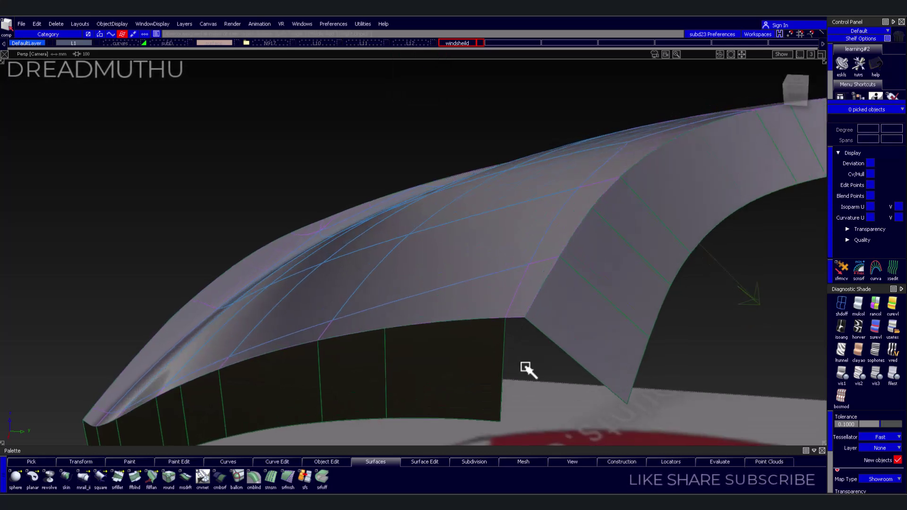
pyautogui.hotkey('ctrl', 'alt', 's')
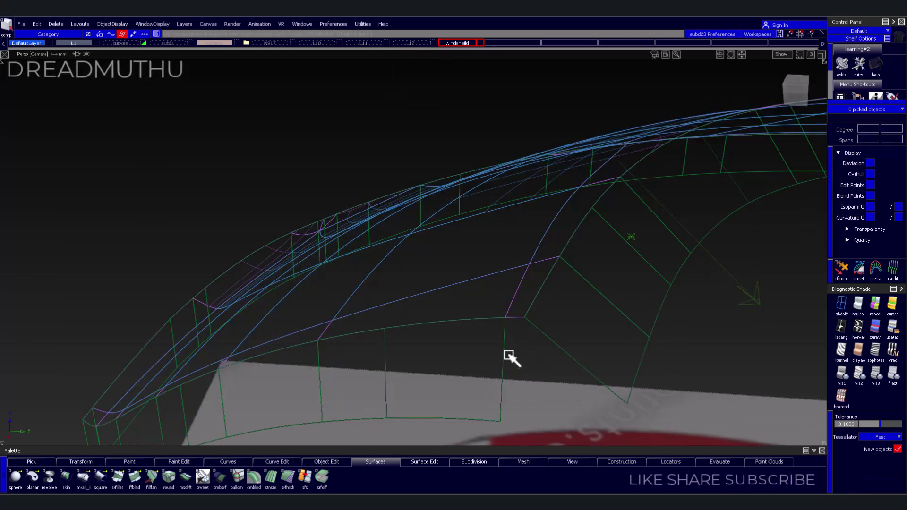
# Build a trial monorail corner patch with G0 generation ends, G2 Rail 1 and explicit control
pyautogui.click(90, 481)
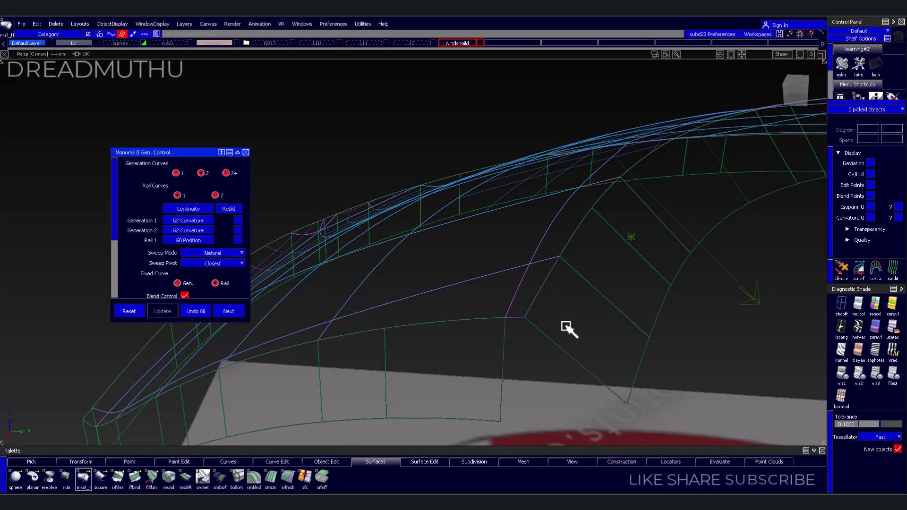
pyautogui.click(520, 319)
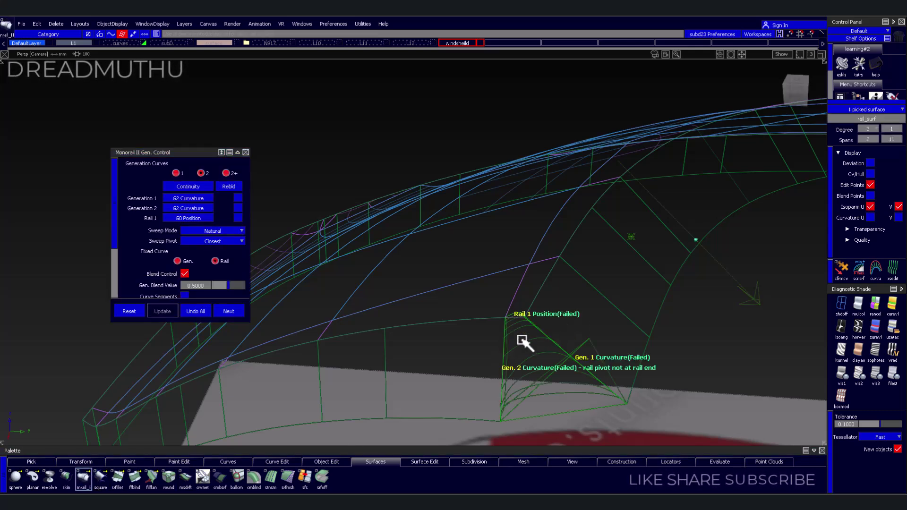
pyautogui.click(186, 186)
pyautogui.click(198, 203)
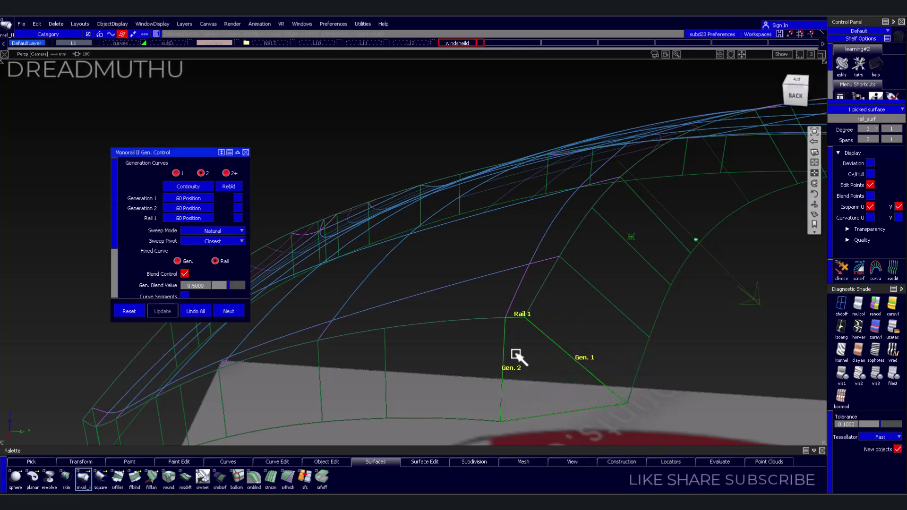
pyautogui.moveTo(517, 360)
pyautogui.keyDown('alt'); pyautogui.keyDown('shift'); pyautogui.mouseDown()
pyautogui.moveTo(556, 312)
pyautogui.moveTo(567, 344)
pyautogui.moveTo(632, 360)
pyautogui.mouseUp(); pyautogui.keyUp('shift'); pyautogui.keyUp('alt')
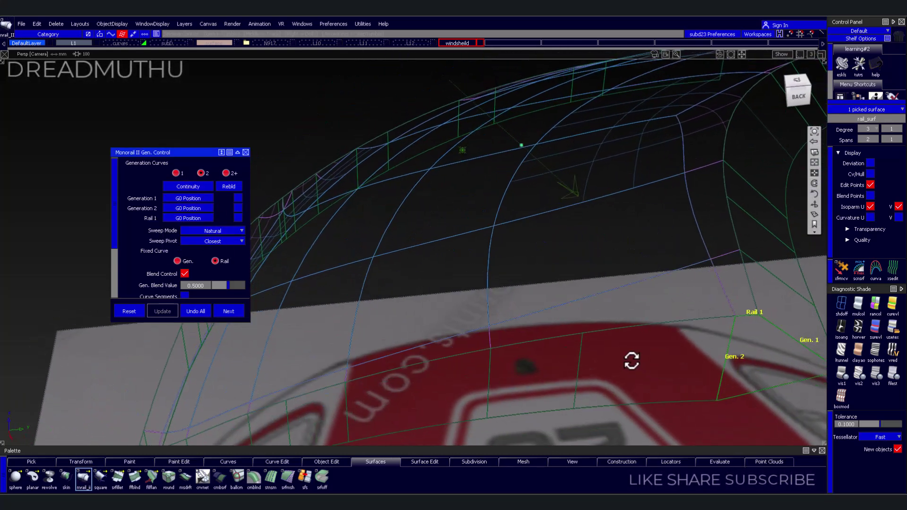
pyautogui.click(200, 219)
pyautogui.click(210, 236)
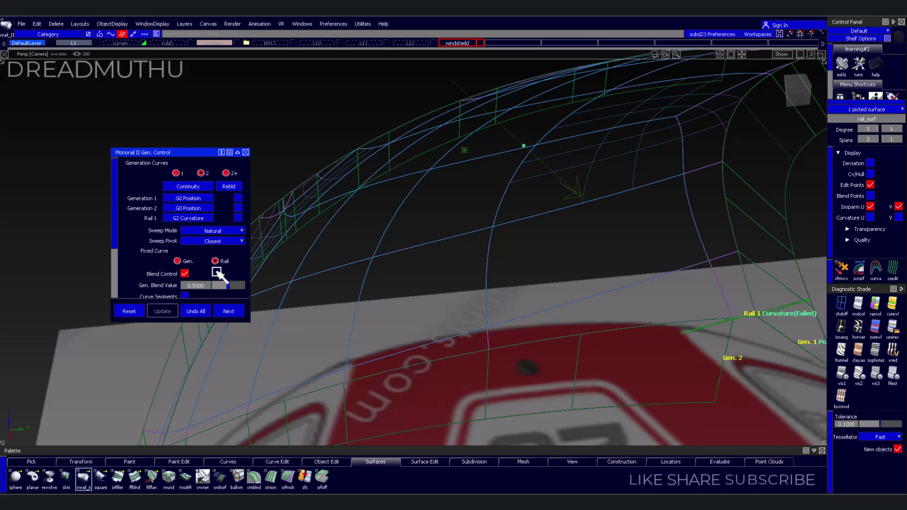
pyautogui.scroll(-3, 217, 273)
pyautogui.click(183, 253)
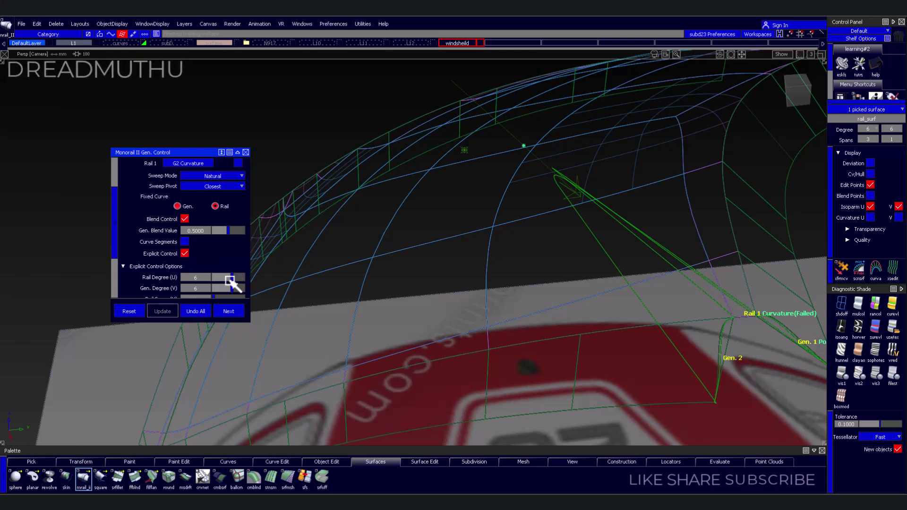
# Discard the trial corner patch and inspect the windshield wireframe
pyautogui.click(197, 311)
pyautogui.moveTo(571, 302)
pyautogui.keyDown('alt'); pyautogui.keyDown('shift'); pyautogui.mouseDown()
pyautogui.moveTo(506, 278)
pyautogui.moveTo(553, 338)
pyautogui.moveTo(546, 281)
pyautogui.mouseUp(); pyautogui.keyUp('shift'); pyautogui.keyUp('alt')
pyautogui.keyDown('alt'); pyautogui.keyDown('shift'); pyautogui.moveTo(547, 281); pyautogui.dragTo(486, 287, button='right'); pyautogui.keyUp('shift'); pyautogui.keyUp('alt')
pyautogui.keyDown('alt'); pyautogui.keyDown('shift'); pyautogui.moveTo(486, 288); pyautogui.dragTo(496, 289, button='middle'); pyautogui.keyUp('shift'); pyautogui.keyUp('alt')
pyautogui.moveTo(496, 290)
pyautogui.keyDown('alt'); pyautogui.keyDown('shift'); pyautogui.mouseDown()
pyautogui.moveTo(492, 314)
pyautogui.moveTo(520, 360)
pyautogui.mouseUp(); pyautogui.keyUp('shift'); pyautogui.keyUp('alt')
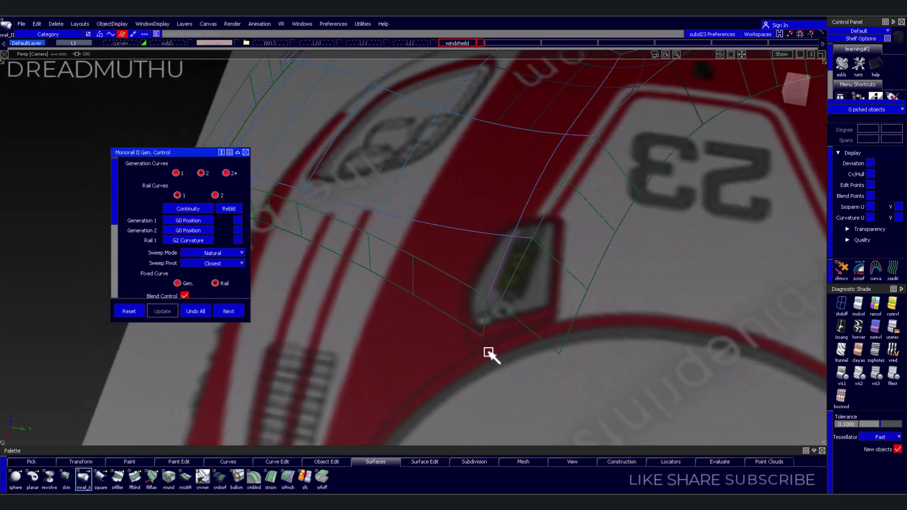
# Draw an edit-point curve across the flange corner and align its end to the flange edge
pyautogui.press('e')
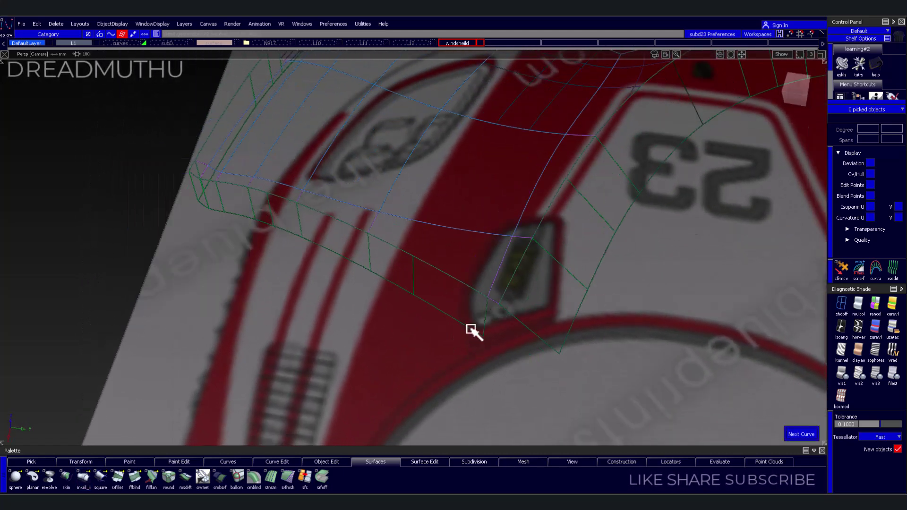
pyautogui.click(483, 337)
pyautogui.click(559, 353)
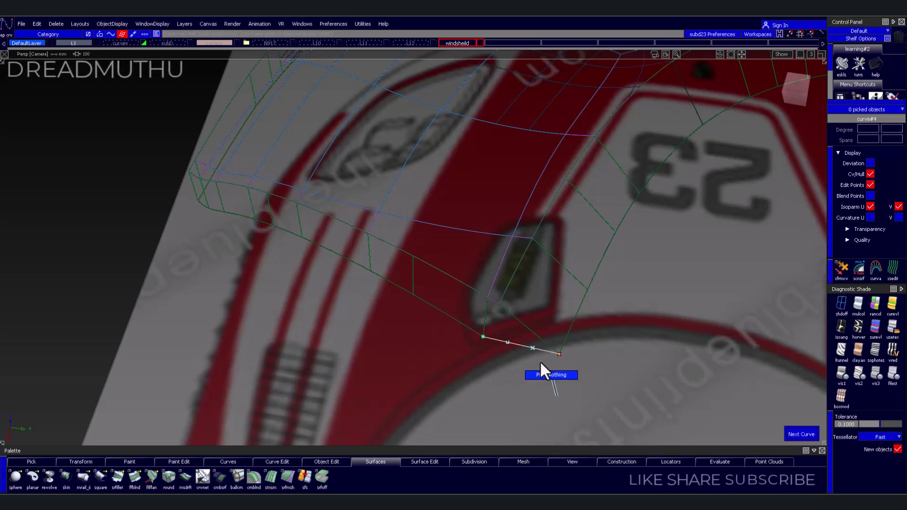
pyautogui.press('a')
pyautogui.click(476, 334)
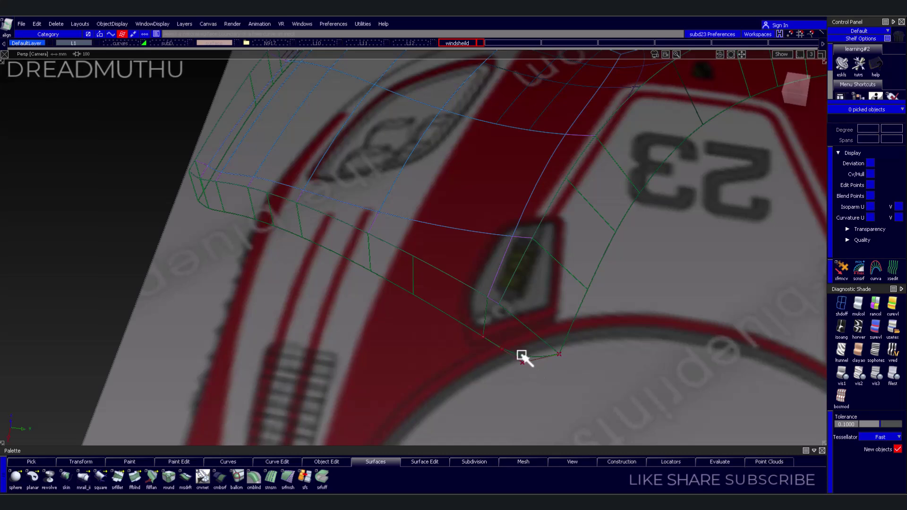
pyautogui.keyDown('alt'); pyautogui.keyDown('shift'); pyautogui.moveTo(523, 356); pyautogui.dragTo(530, 337); pyautogui.keyUp('shift'); pyautogui.keyUp('alt')
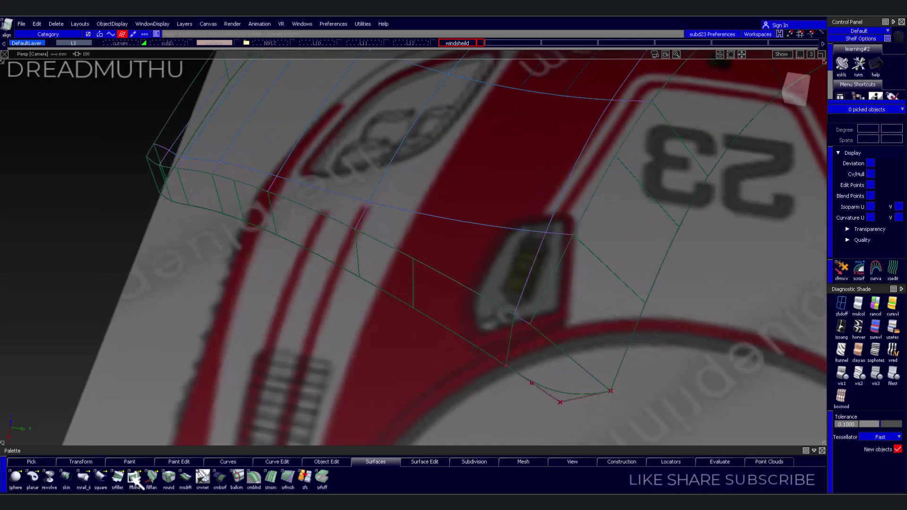
# Fill the corner with a square patch from four boundaries, with its third edge set to Free
pyautogui.click(104, 483)
pyautogui.click(509, 340)
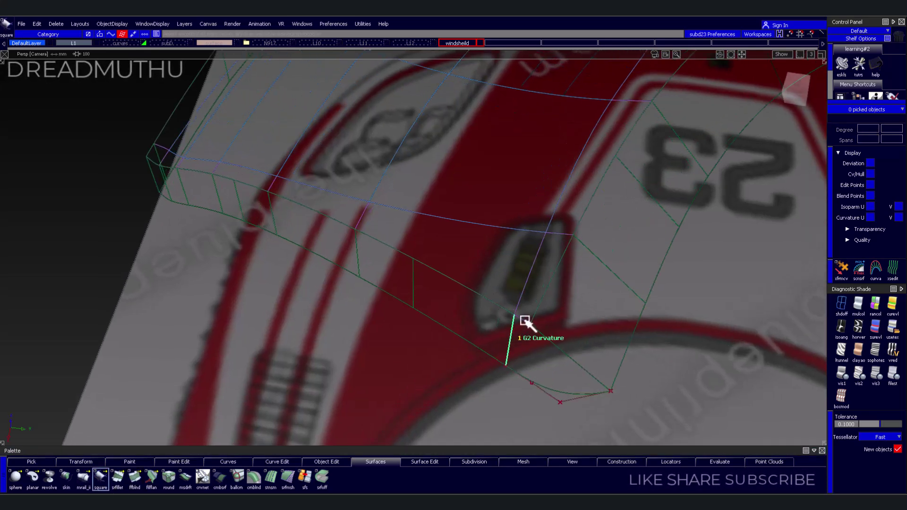
pyautogui.click(521, 320)
pyautogui.click(564, 360)
pyautogui.click(566, 403)
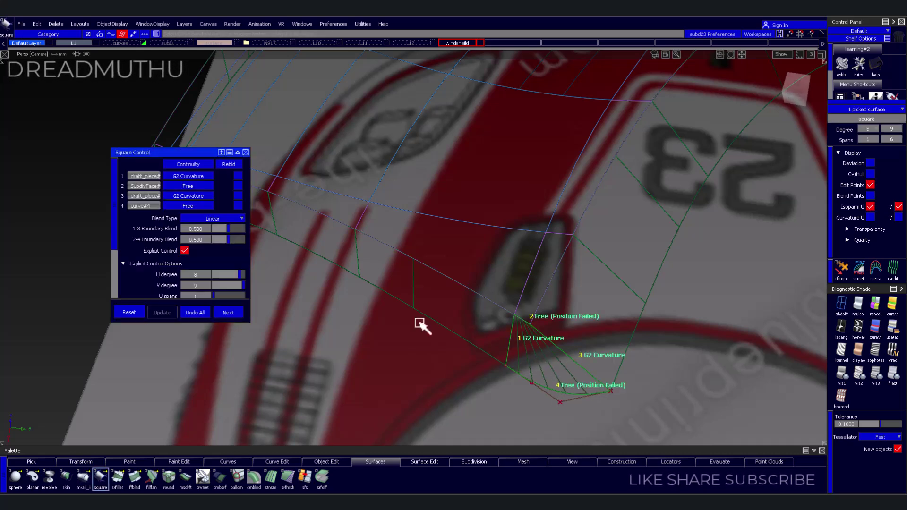
pyautogui.click(194, 198)
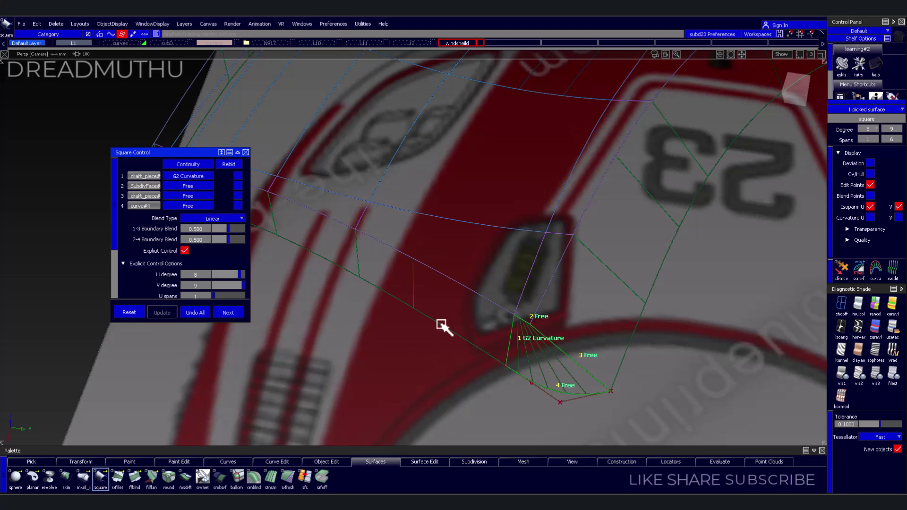
pyautogui.click(612, 347)
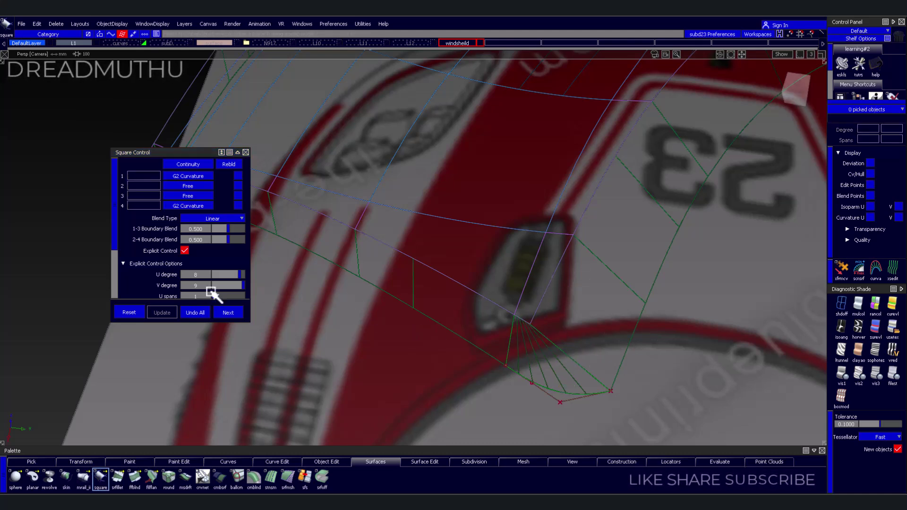
pyautogui.scroll(-3, 212, 291)
pyautogui.click(556, 356)
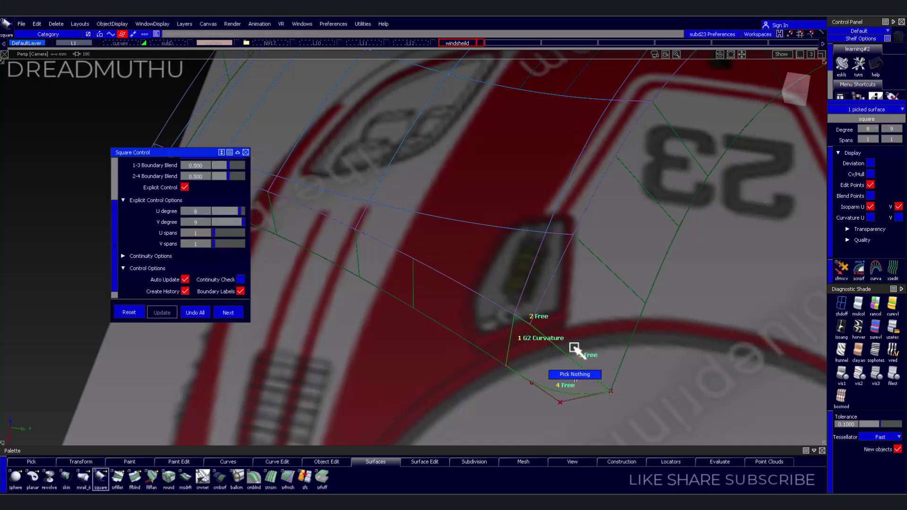
pyautogui.scroll(3, 581, 334)
pyautogui.scroll(3, 597, 338)
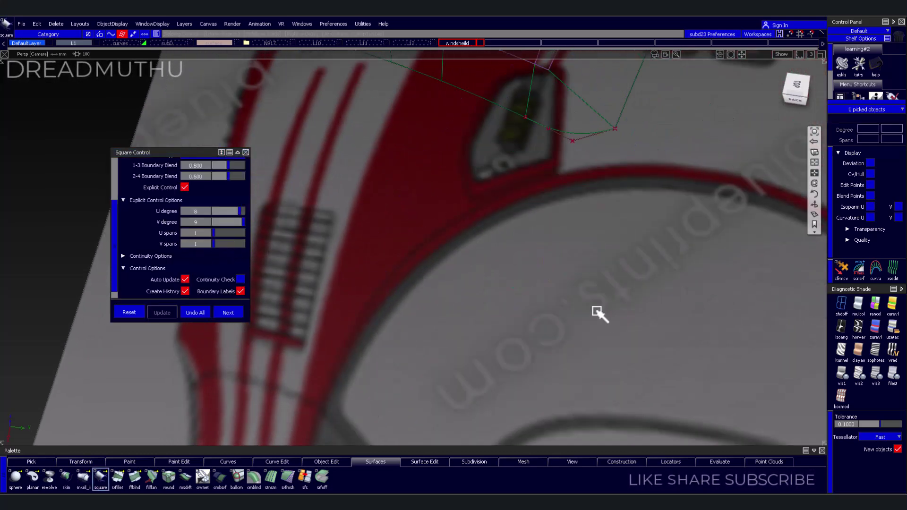
# Inspect the new corner curve, then clear the selection and zoom out
pyautogui.click(539, 137)
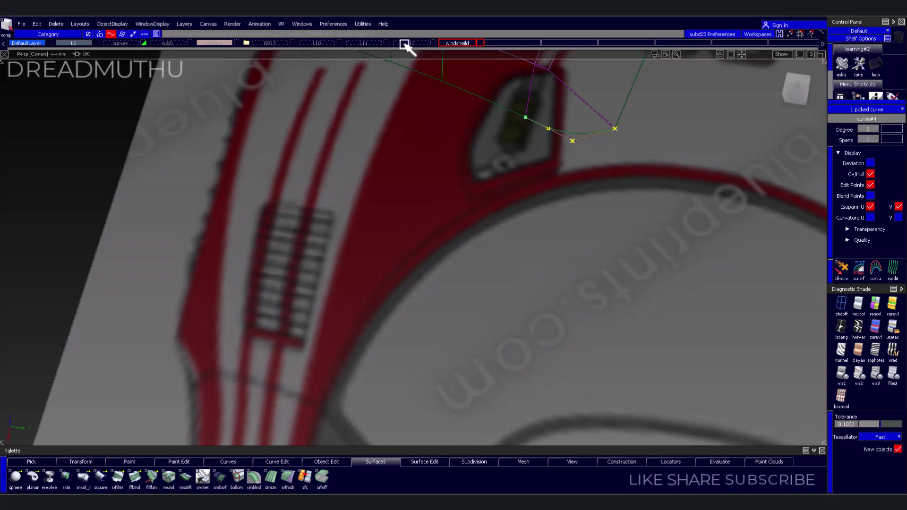
pyautogui.click(472, 113)
pyautogui.scroll(-3, 543, 182)
pyautogui.scroll(-3, 539, 268)
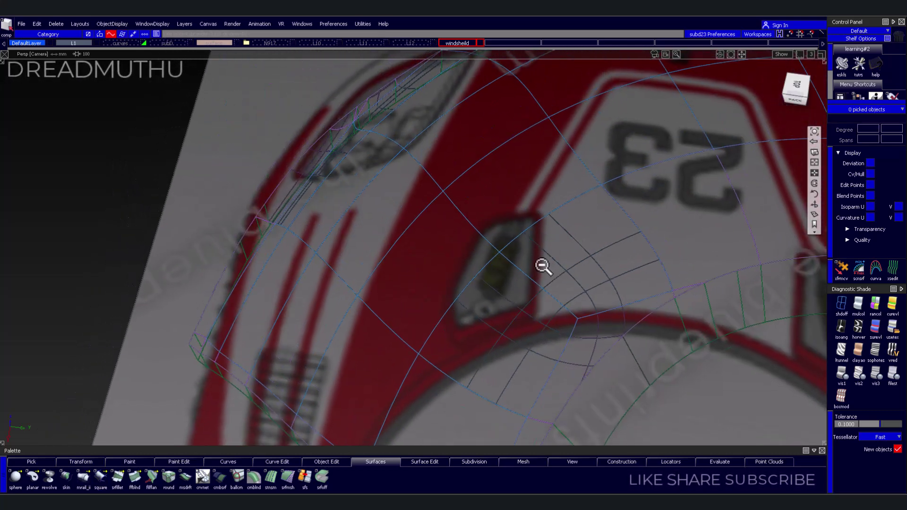
pyautogui.scroll(-3, 543, 267)
pyautogui.scroll(-2, 424, 326)
# Orbit and pan to a raised side view of the canopy
pyautogui.moveTo(486, 296)
pyautogui.keyDown('alt'); pyautogui.keyDown('shift'); pyautogui.mouseDown()
pyautogui.moveTo(741, 210)
pyautogui.moveTo(727, 198)
pyautogui.moveTo(650, 231)
pyautogui.moveTo(589, 302)
pyautogui.moveTo(385, 262)
pyautogui.moveTo(326, 238)
pyautogui.moveTo(237, 255)
pyautogui.moveTo(298, 307)
pyautogui.moveTo(427, 313)
pyautogui.moveTo(417, 360)
pyautogui.moveTo(491, 314)
pyautogui.moveTo(411, 290)
pyautogui.moveTo(474, 316)
pyautogui.moveTo(539, 302)
pyautogui.moveTo(602, 326)
pyautogui.moveTo(636, 320)
pyautogui.moveTo(585, 314)
pyautogui.moveTo(578, 352)
pyautogui.moveTo(563, 310)
pyautogui.moveTo(622, 314)
pyautogui.moveTo(531, 300)
pyautogui.moveTo(715, 308)
pyautogui.moveTo(508, 268)
pyautogui.moveTo(524, 247)
pyautogui.mouseUp(); pyautogui.keyUp('shift'); pyautogui.keyUp('alt')
pyautogui.scroll(2, 630, 255)
pyautogui.keyDown('alt'); pyautogui.keyDown('shift'); pyautogui.moveTo(525, 247); pyautogui.dragTo(507, 245, button='right'); pyautogui.keyUp('shift'); pyautogui.keyUp('alt')
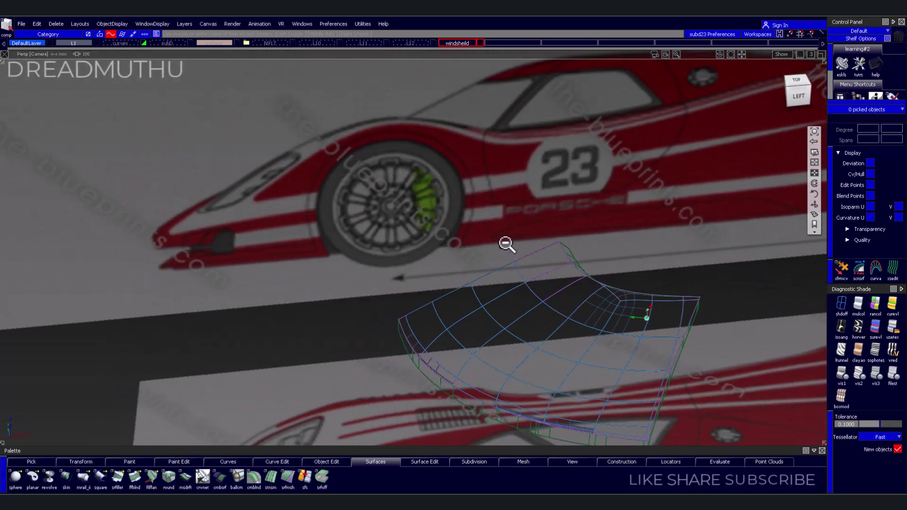
pyautogui.keyDown('alt'); pyautogui.keyDown('shift'); pyautogui.moveTo(507, 245); pyautogui.dragTo(488, 269, button='middle'); pyautogui.keyUp('shift'); pyautogui.keyUp('alt')
pyautogui.keyDown('alt'); pyautogui.keyDown('shift'); pyautogui.moveTo(488, 269); pyautogui.dragTo(477, 257, button='right'); pyautogui.keyUp('shift'); pyautogui.keyUp('alt')
pyautogui.keyDown('alt'); pyautogui.keyDown('shift'); pyautogui.moveTo(478, 257); pyautogui.dragTo(462, 245); pyautogui.keyUp('shift'); pyautogui.keyUp('alt')
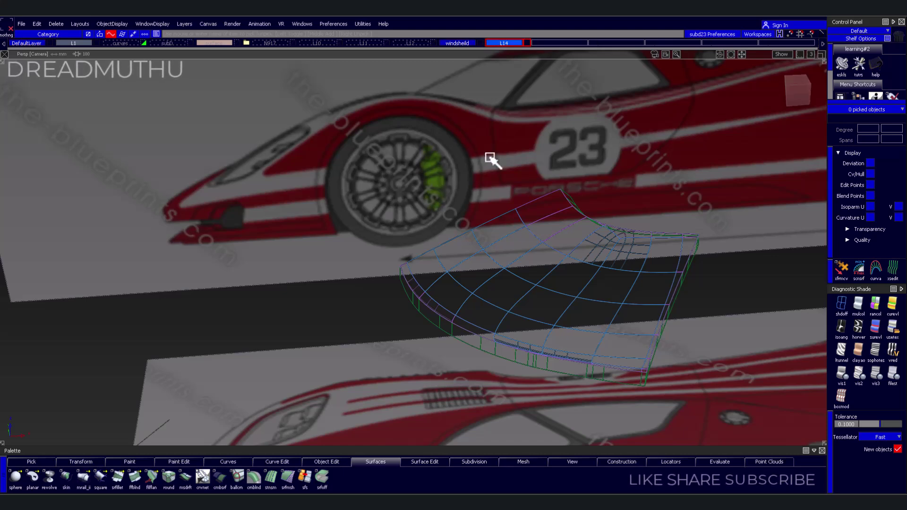
# Assign the canopy top surface patches to layer L14
pyautogui.moveTo(492, 160)
pyautogui.keyDown('alt'); pyautogui.keyDown('shift'); pyautogui.mouseDown()
pyautogui.moveTo(496, 194)
pyautogui.moveTo(491, 181)
pyautogui.mouseUp(); pyautogui.keyUp('shift'); pyautogui.keyUp('alt')
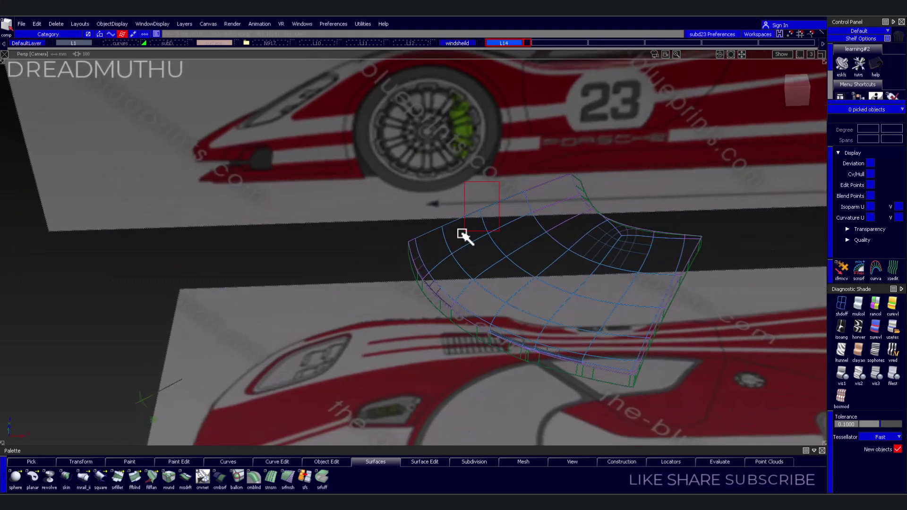
pyautogui.moveTo(437, 245); pyautogui.dragTo(498, 263)
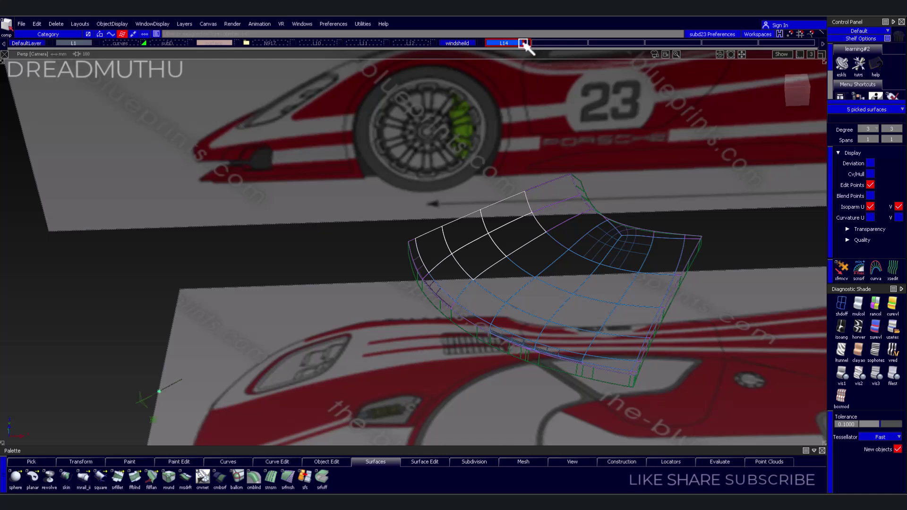
pyautogui.click(494, 194)
pyautogui.click(462, 264)
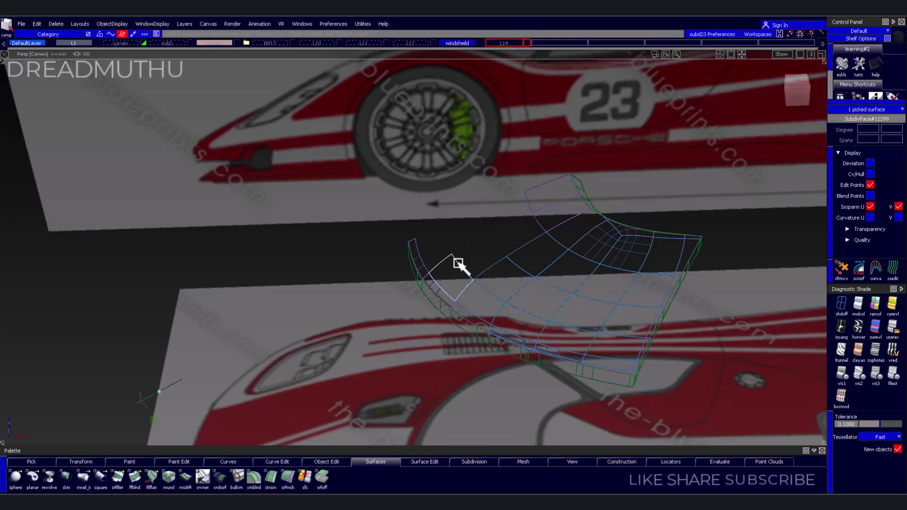
pyautogui.moveTo(485, 301); pyautogui.dragTo(509, 310)
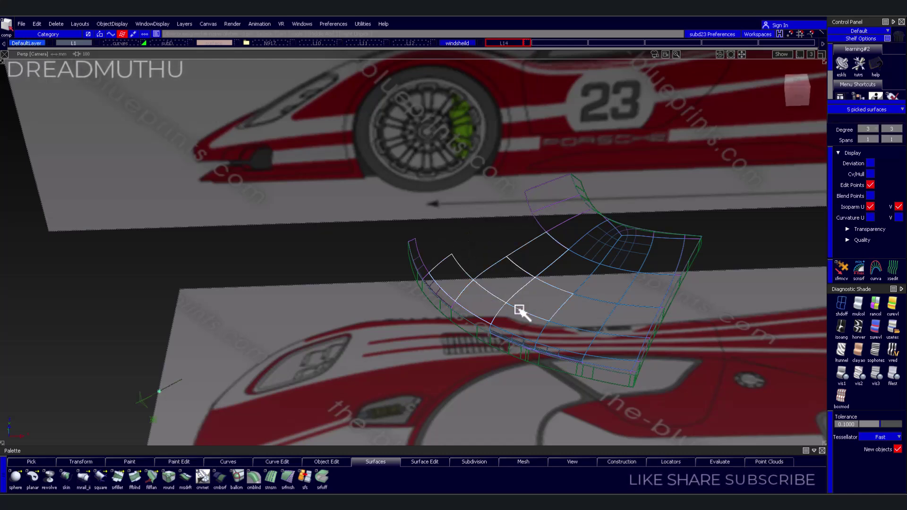
pyautogui.click(518, 312)
pyautogui.click(589, 277)
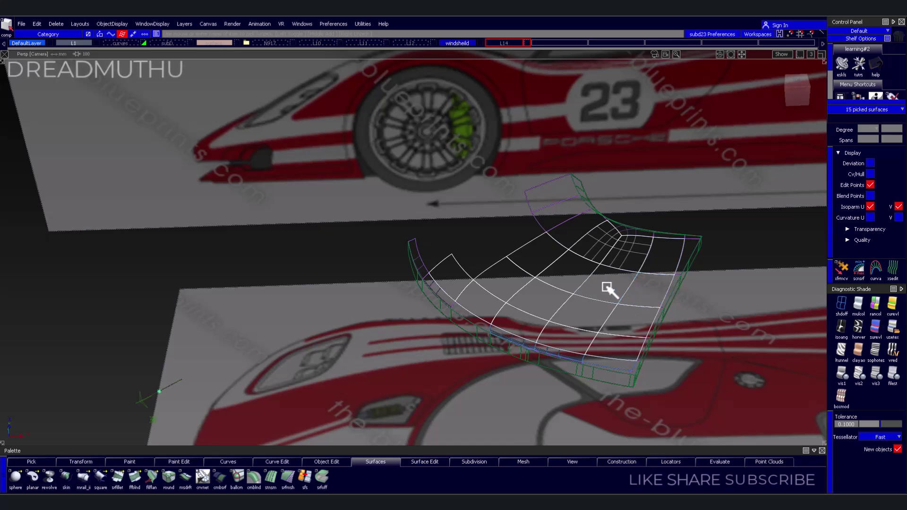
pyautogui.rightClick(522, 46)
pyautogui.click(517, 97)
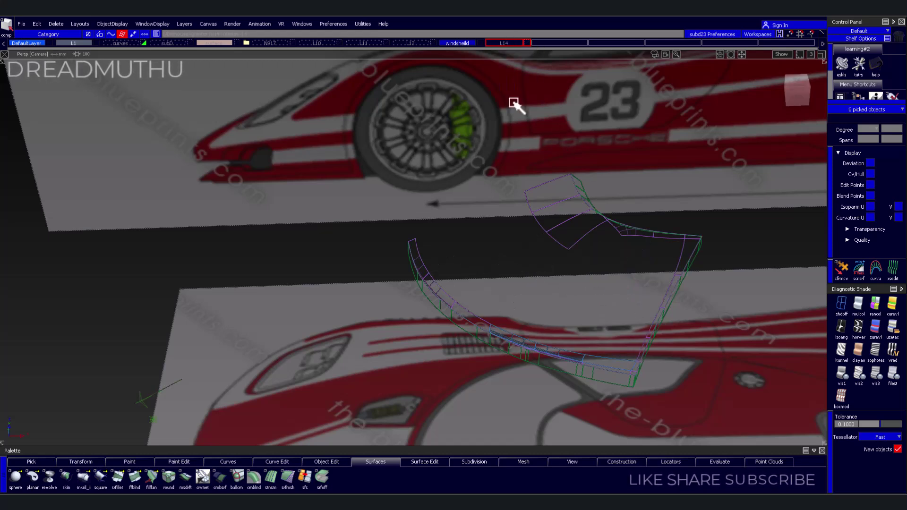
# Zoom in on the front flanges and check three flange surfaces
pyautogui.moveTo(556, 241)
pyautogui.keyDown('alt'); pyautogui.keyDown('shift'); pyautogui.mouseDown()
pyautogui.moveTo(482, 197)
pyautogui.moveTo(461, 221)
pyautogui.moveTo(484, 265)
pyautogui.moveTo(524, 243)
pyautogui.moveTo(469, 289)
pyautogui.mouseUp(); pyautogui.keyUp('shift'); pyautogui.keyUp('alt')
pyautogui.moveTo(470, 289)
pyautogui.keyDown('alt'); pyautogui.keyDown('shift'); pyautogui.mouseDown(button='right')
pyautogui.moveTo(559, 335)
pyautogui.moveTo(577, 296)
pyautogui.mouseUp(button='right'); pyautogui.keyUp('shift'); pyautogui.keyUp('alt')
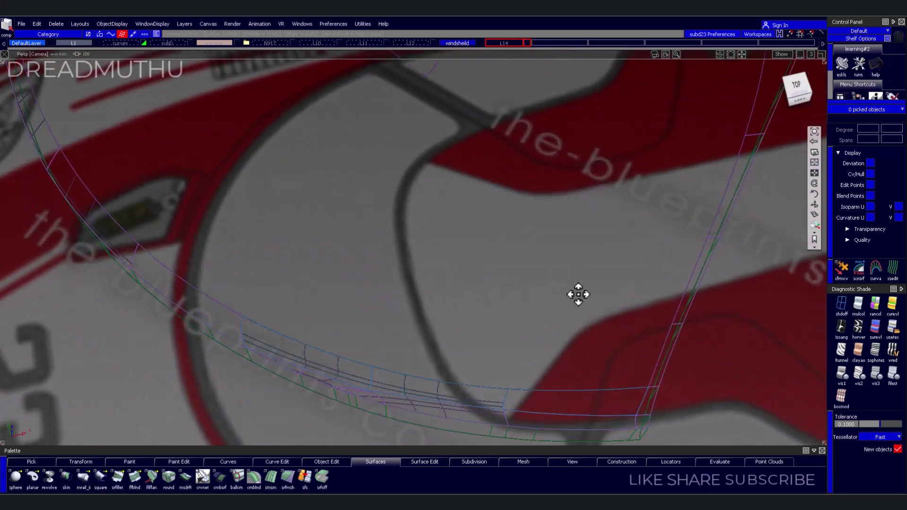
pyautogui.click(542, 287)
pyautogui.click(407, 268)
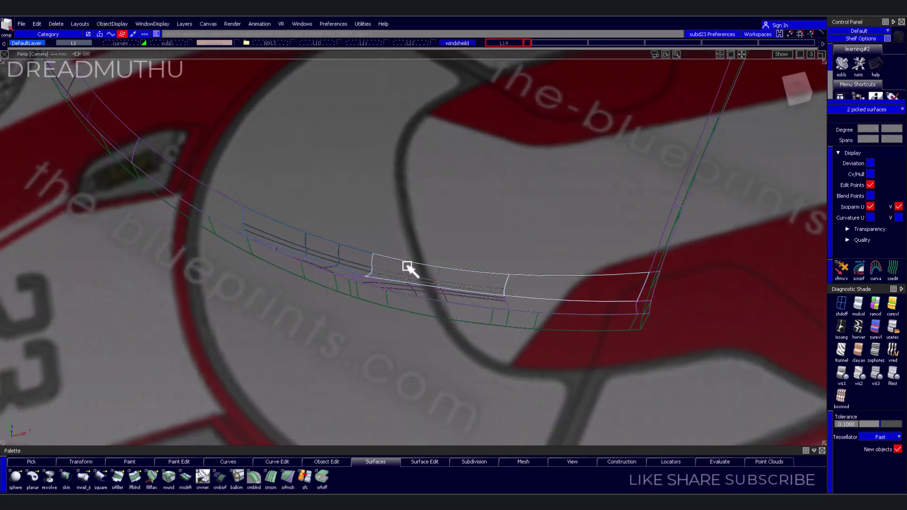
pyautogui.click(350, 257)
pyautogui.keyDown('alt'); pyautogui.keyDown('shift'); pyautogui.moveTo(389, 189); pyautogui.dragTo(581, 223); pyautogui.keyUp('shift'); pyautogui.keyUp('alt')
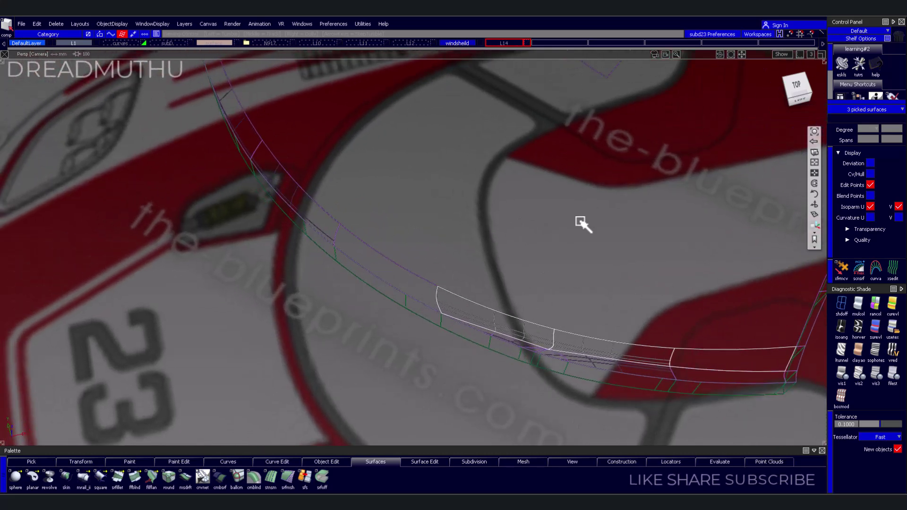
pyautogui.click(497, 44)
# Orbit out from an overhead view to the car's side view
pyautogui.keyDown('alt'); pyautogui.keyDown('shift'); pyautogui.moveTo(506, 57); pyautogui.dragTo(526, 166, button='right'); pyautogui.keyUp('shift'); pyautogui.keyUp('alt')
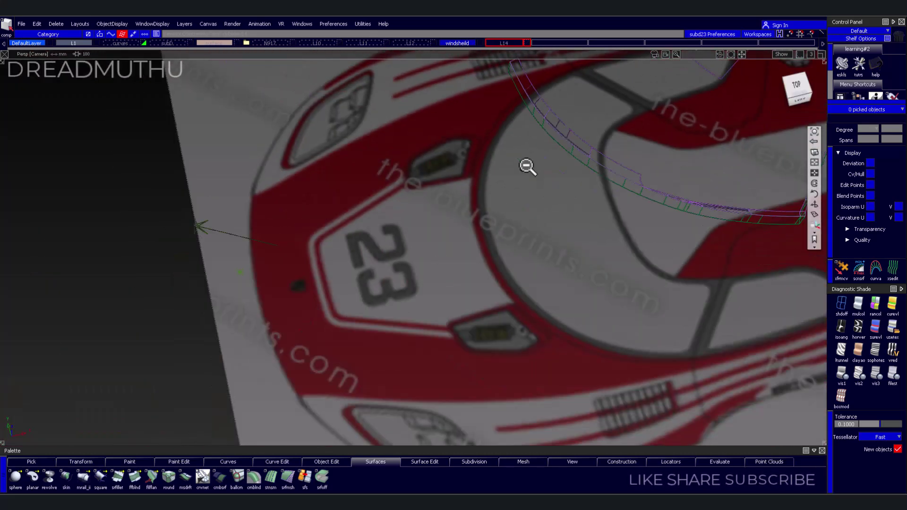
pyautogui.keyDown('alt'); pyautogui.keyDown('shift'); pyautogui.moveTo(526, 166); pyautogui.dragTo(399, 283); pyautogui.keyUp('shift'); pyautogui.keyUp('alt')
pyautogui.keyDown('alt'); pyautogui.keyDown('shift'); pyautogui.moveTo(399, 284); pyautogui.dragTo(563, 242, button='middle'); pyautogui.keyUp('shift'); pyautogui.keyUp('alt')
pyautogui.moveTo(563, 242)
pyautogui.keyDown('alt'); pyautogui.keyDown('shift'); pyautogui.mouseDown()
pyautogui.moveTo(472, 156)
pyautogui.moveTo(517, 168)
pyautogui.mouseUp(); pyautogui.keyUp('shift'); pyautogui.keyUp('alt')
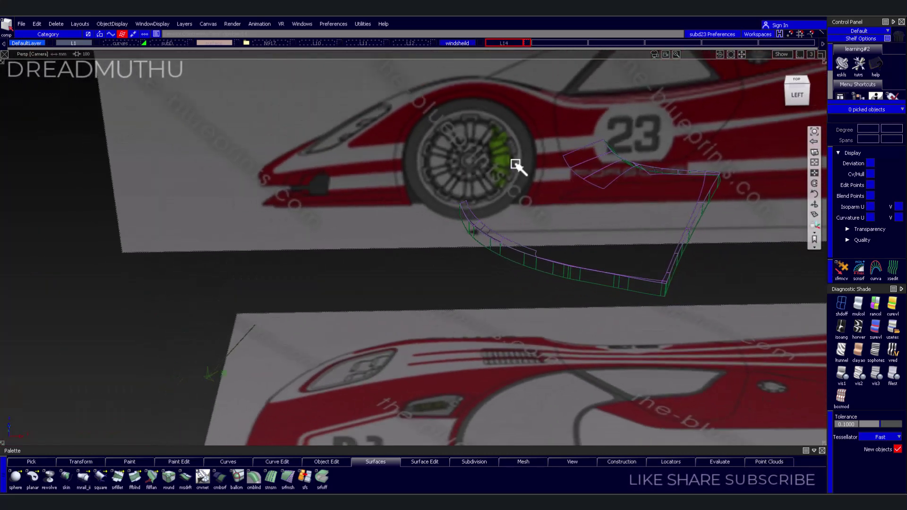
# Set up a G2 Curvature Round of radius 2 on the picked flange edges
pyautogui.click(170, 478)
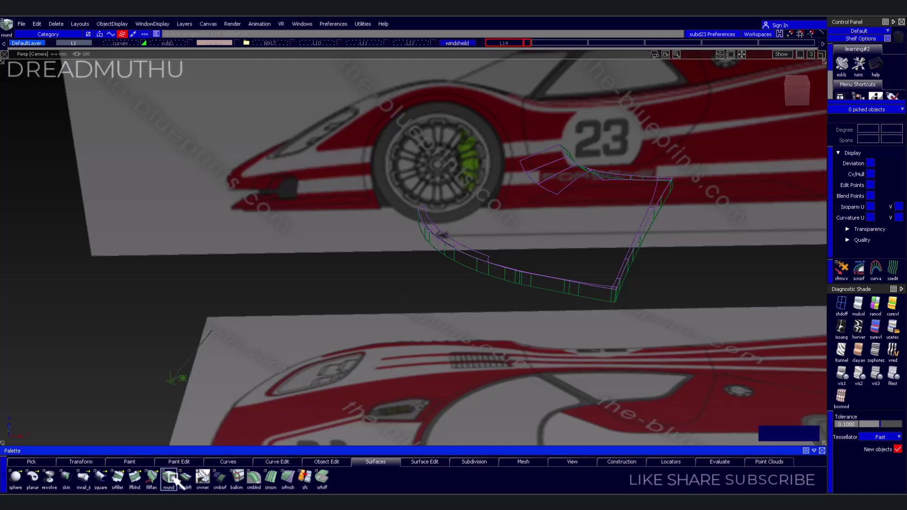
pyautogui.click(213, 178)
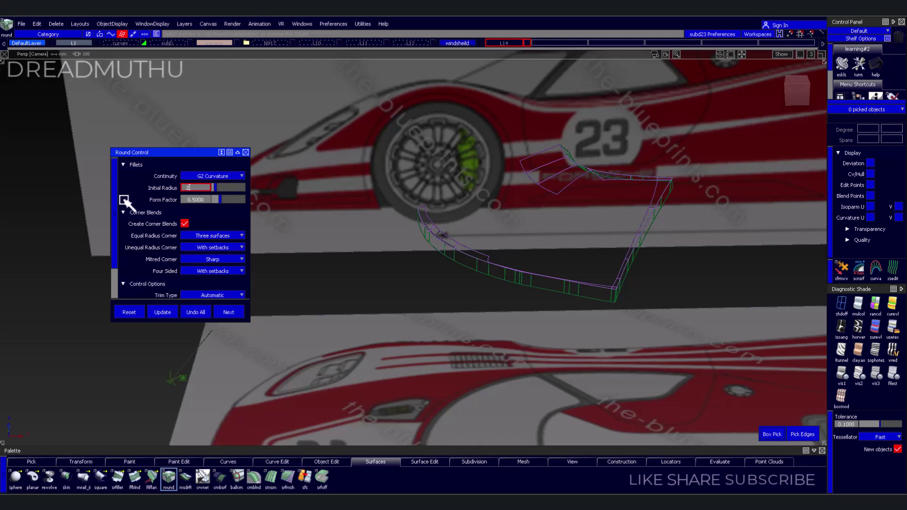
pyautogui.moveTo(319, 247)
pyautogui.keyDown('alt'); pyautogui.keyDown('shift'); pyautogui.mouseDown()
pyautogui.moveTo(405, 274)
pyautogui.moveTo(446, 174)
pyautogui.mouseUp(); pyautogui.keyUp('shift'); pyautogui.keyUp('alt')
pyautogui.press('Return')
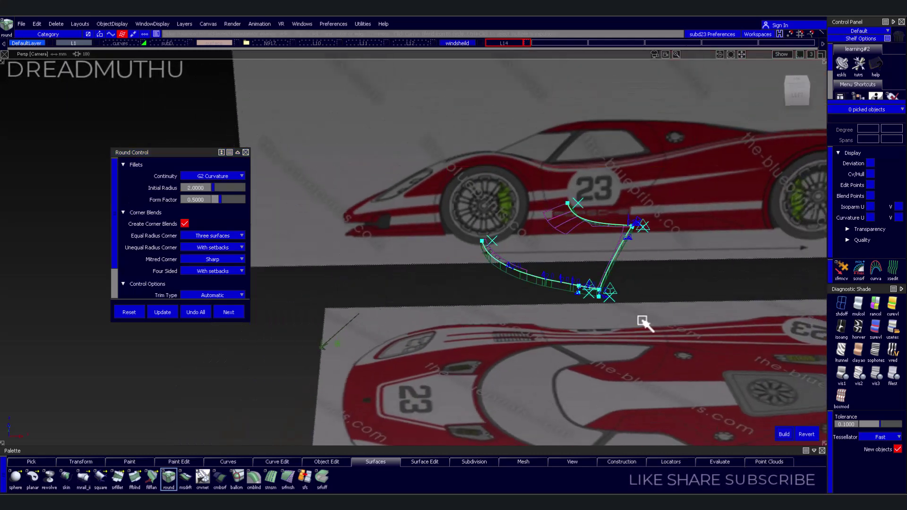
# Orbit and zoom around the canopy to inspect the fillet curves
pyautogui.moveTo(645, 323)
pyautogui.keyDown('alt'); pyautogui.keyDown('shift'); pyautogui.mouseDown()
pyautogui.moveTo(614, 310)
pyautogui.moveTo(644, 269)
pyautogui.mouseUp(); pyautogui.keyUp('shift'); pyautogui.keyUp('alt')
pyautogui.scroll(5, 644, 305)
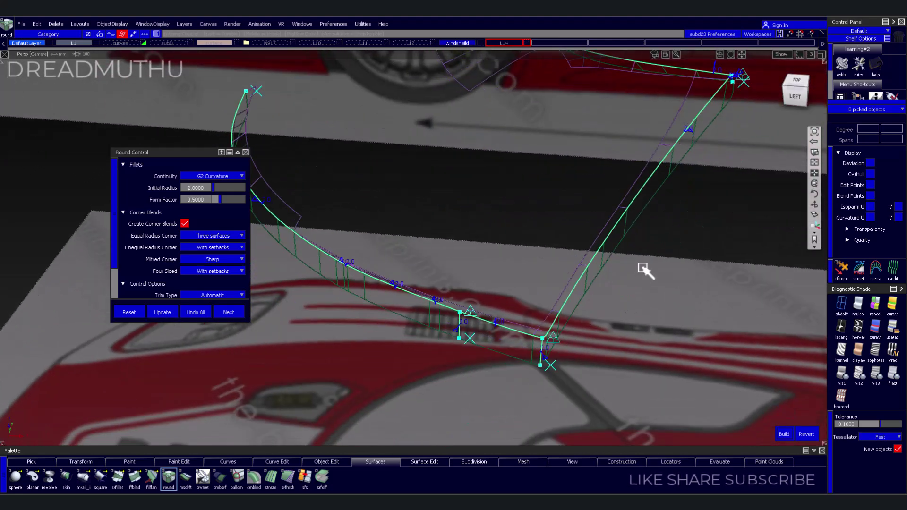
pyautogui.scroll(3, 534, 349)
pyautogui.keyDown('alt'); pyautogui.keyDown('shift'); pyautogui.moveTo(534, 350); pyautogui.dragTo(482, 310); pyautogui.keyUp('shift'); pyautogui.keyUp('alt')
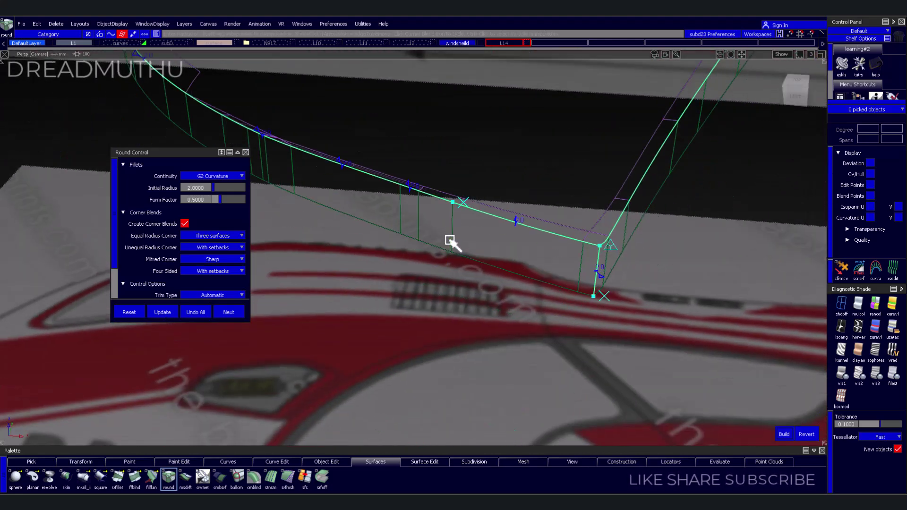
pyautogui.scroll(-5, 472, 291)
pyautogui.scroll(5, 402, 348)
pyautogui.keyDown('alt'); pyautogui.keyDown('shift'); pyautogui.moveTo(616, 291); pyautogui.dragTo(591, 312, button='middle'); pyautogui.keyUp('shift'); pyautogui.keyUp('alt')
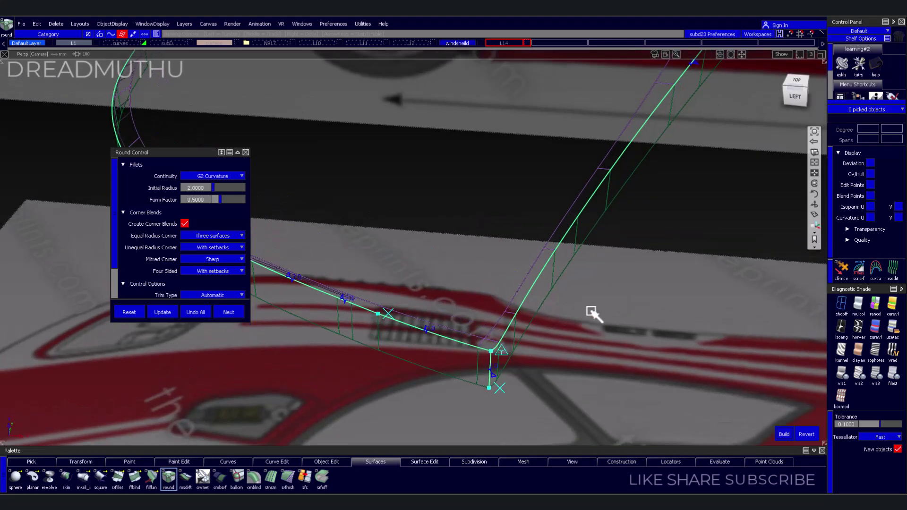
pyautogui.moveTo(576, 331)
pyautogui.keyDown('alt'); pyautogui.keyDown('shift'); pyautogui.mouseDown()
pyautogui.moveTo(543, 366)
pyautogui.moveTo(611, 298)
pyautogui.moveTo(611, 278)
pyautogui.moveTo(378, 273)
pyautogui.moveTo(454, 290)
pyautogui.moveTo(427, 285)
pyautogui.moveTo(441, 300)
pyautogui.moveTo(612, 286)
pyautogui.mouseUp(); pyautogui.keyUp('shift'); pyautogui.keyUp('alt')
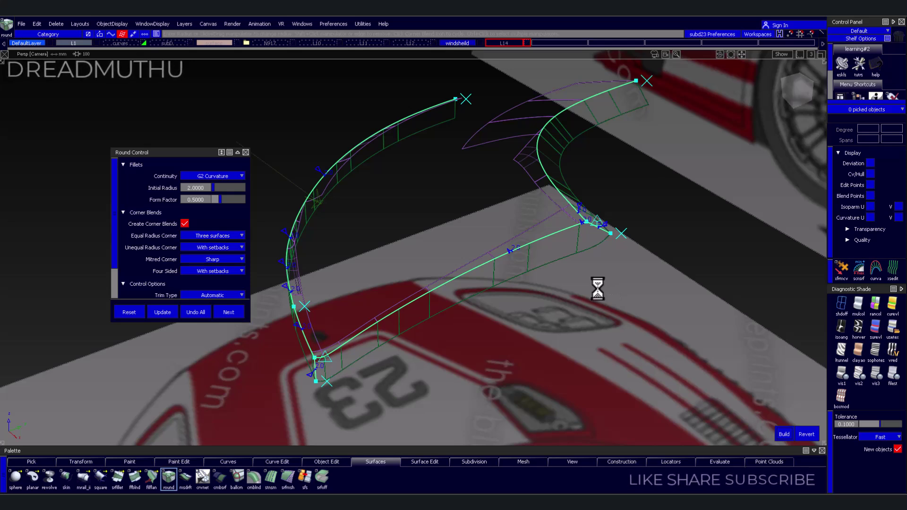
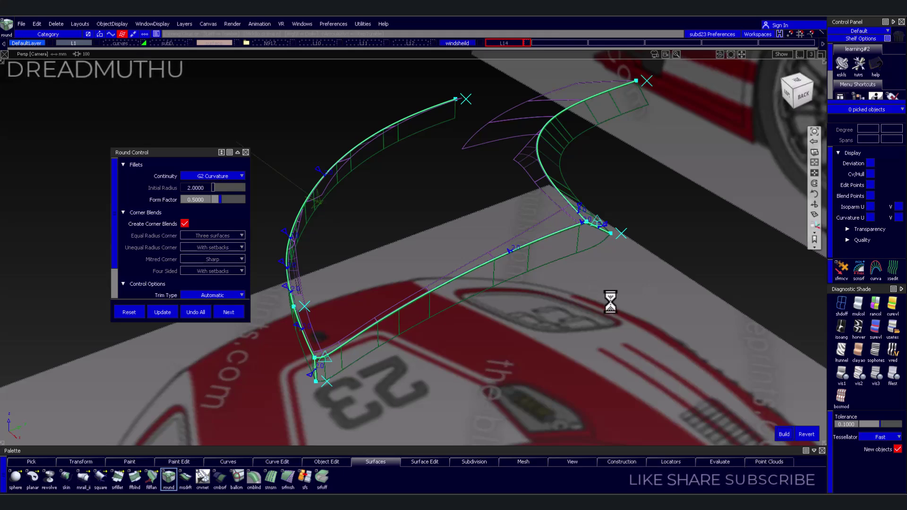
# Check the squared windshield corner patch from another angle, then leave the Square tool with Pick Nothing
pyautogui.scroll(5, 281, 109)
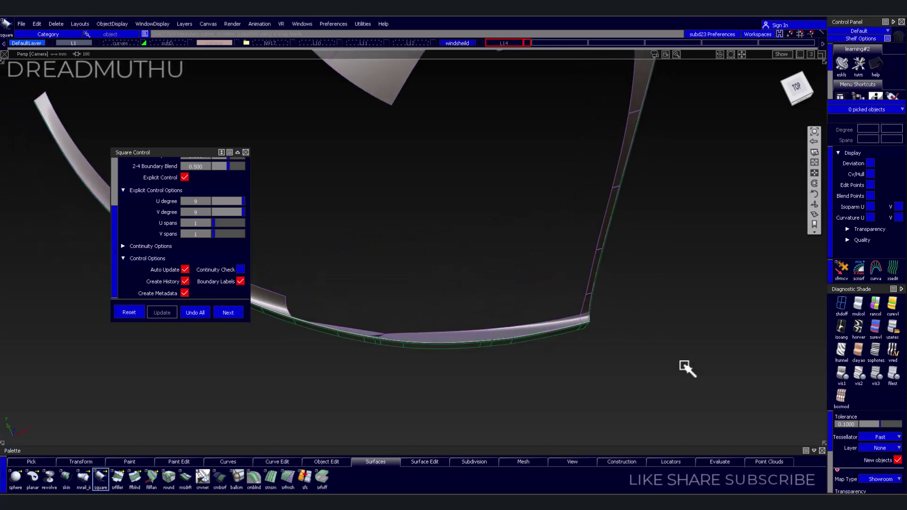
pyautogui.scroll(-2, 654, 243)
pyautogui.scroll(-3, 380, 318)
pyautogui.scroll(-2, 415, 259)
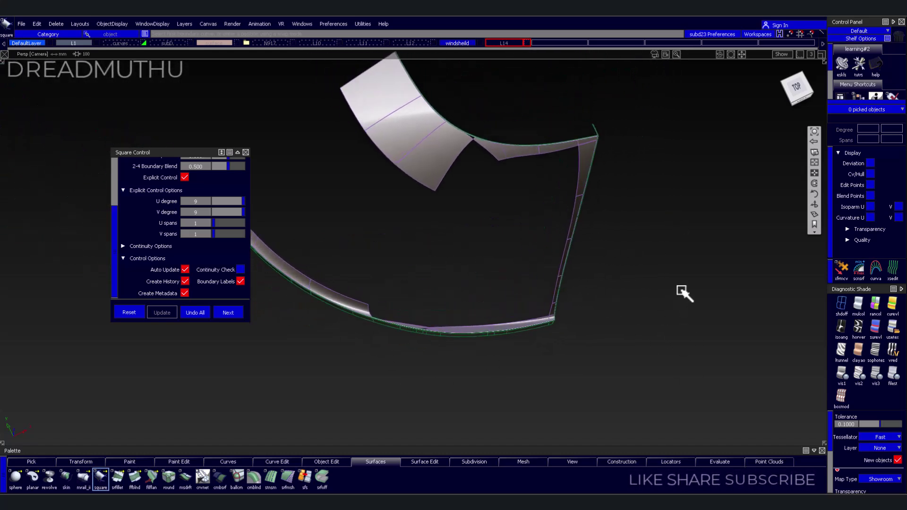
pyautogui.moveTo(644, 273)
pyautogui.keyDown('alt'); pyautogui.keyDown('shift'); pyautogui.mouseDown()
pyautogui.moveTo(458, 223)
pyautogui.moveTo(379, 146)
pyautogui.mouseUp(); pyautogui.keyUp('shift'); pyautogui.keyUp('alt')
pyautogui.scroll(2, 423, 166)
pyautogui.scroll(2, 454, 223)
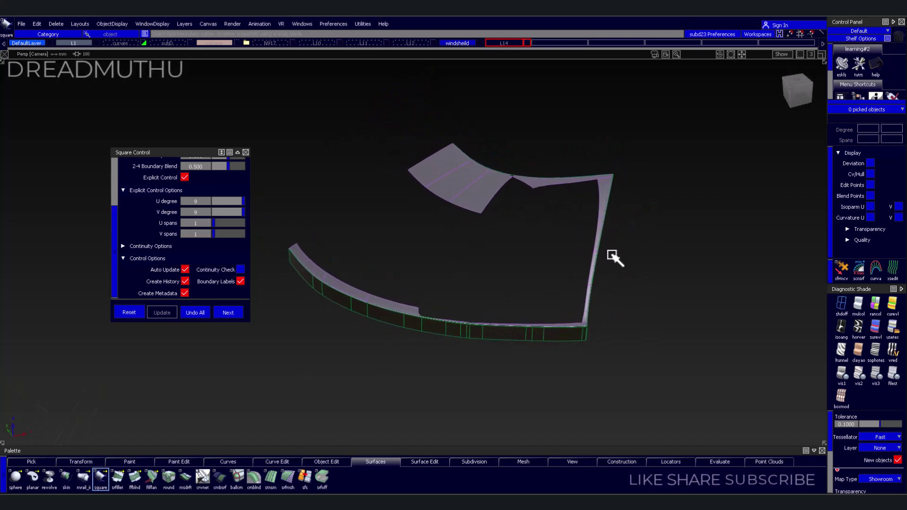
pyautogui.keyDown('ctrl'); pyautogui.keyDown('shift'); pyautogui.moveTo(697, 199); pyautogui.dragTo(651, 207, button='right'); pyautogui.keyUp('shift'); pyautogui.keyUp('ctrl')
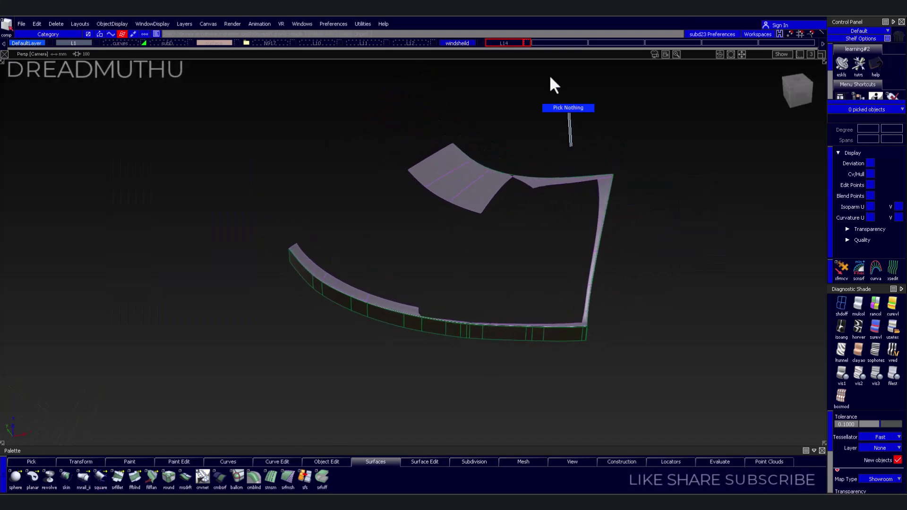
# Toggle the windshield layer off and on to compare the flange strip surfaces
pyautogui.keyDown('ctrl'); pyautogui.keyDown('shift'); pyautogui.moveTo(550, 78); pyautogui.dragTo(548, 76); pyautogui.keyUp('shift'); pyautogui.keyUp('ctrl')
pyautogui.click(482, 43)
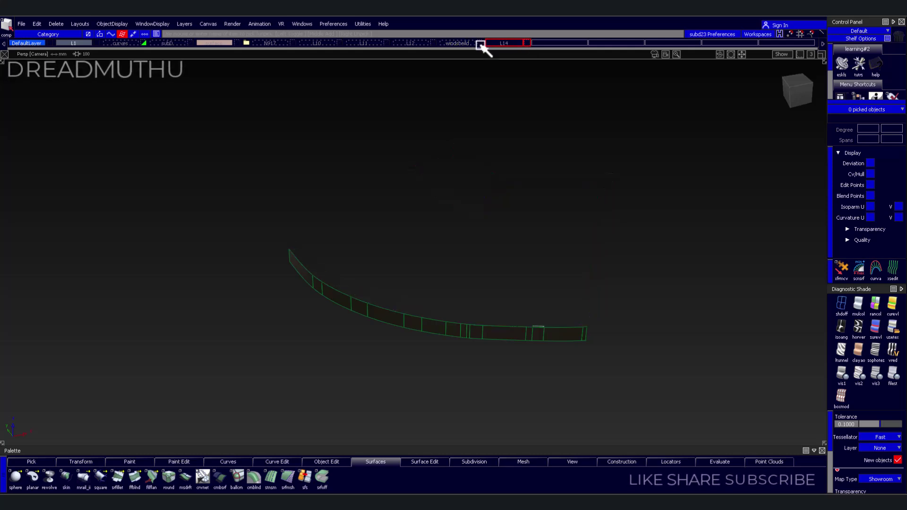
pyautogui.moveTo(591, 182)
pyautogui.keyDown('ctrl'); pyautogui.keyDown('shift'); pyautogui.mouseDown()
pyautogui.moveTo(618, 259)
pyautogui.moveTo(500, 394)
pyautogui.mouseUp(); pyautogui.keyUp('shift'); pyautogui.keyUp('ctrl')
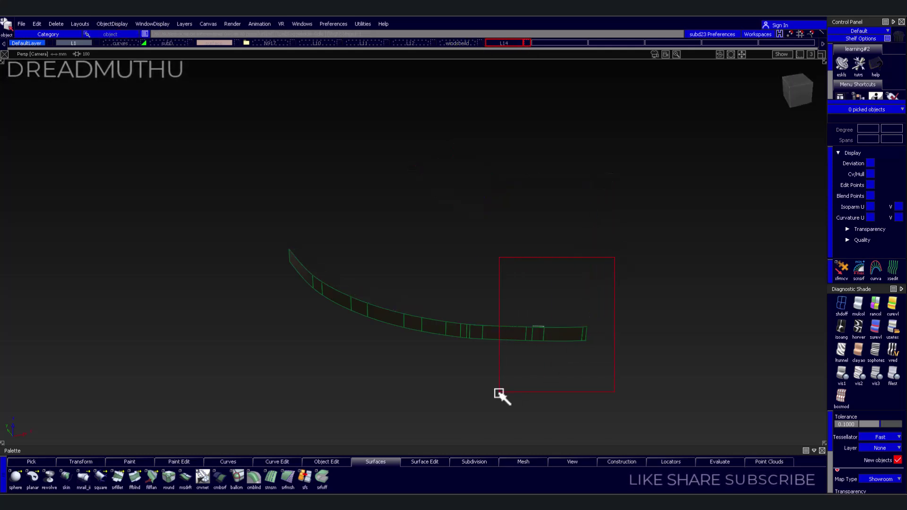
pyautogui.moveTo(463, 43); pyautogui.dragTo(462, 50, button='right')
pyautogui.click(478, 43)
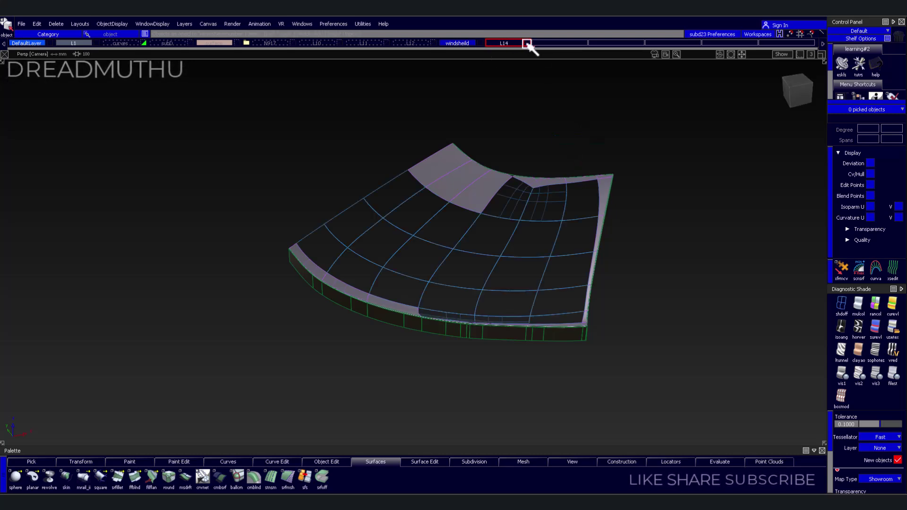
pyautogui.click(482, 43)
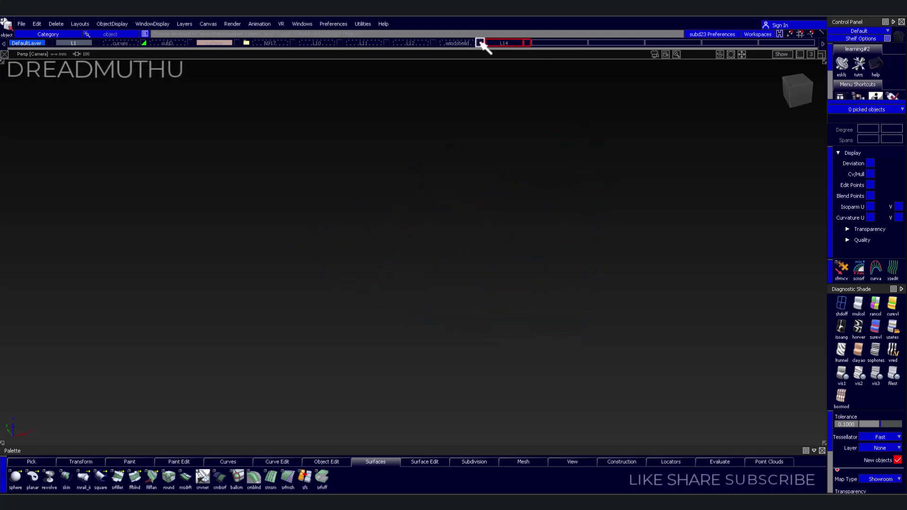
# Show layer L14 and move its glass patches, minus the small green strip, onto the windshield layer
pyautogui.click(526, 43)
pyautogui.keyDown('ctrl'); pyautogui.keyDown('shift'); pyautogui.moveTo(649, 147); pyautogui.dragTo(613, 158); pyautogui.keyUp('shift'); pyautogui.keyUp('ctrl')
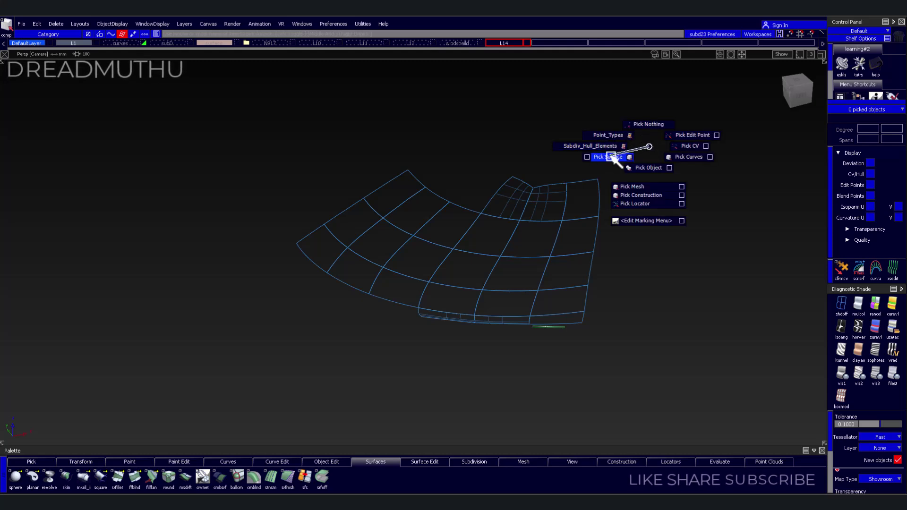
pyautogui.moveTo(670, 127); pyautogui.dragTo(425, 286)
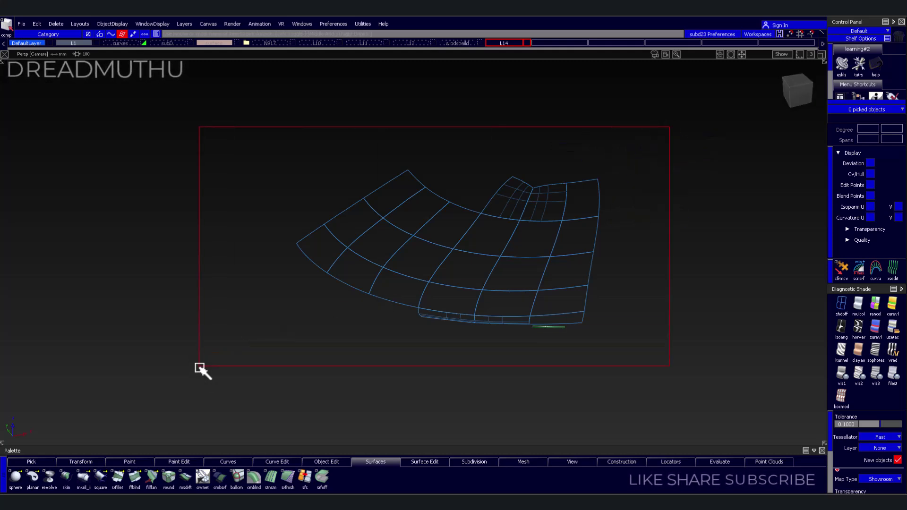
pyautogui.moveTo(199, 368); pyautogui.dragTo(201, 368)
pyautogui.moveTo(460, 377)
pyautogui.keyDown('alt'); pyautogui.keyDown('shift'); pyautogui.mouseDown()
pyautogui.moveTo(596, 358)
pyautogui.moveTo(704, 326)
pyautogui.moveTo(457, 297)
pyautogui.mouseUp(); pyautogui.keyUp('shift'); pyautogui.keyUp('alt')
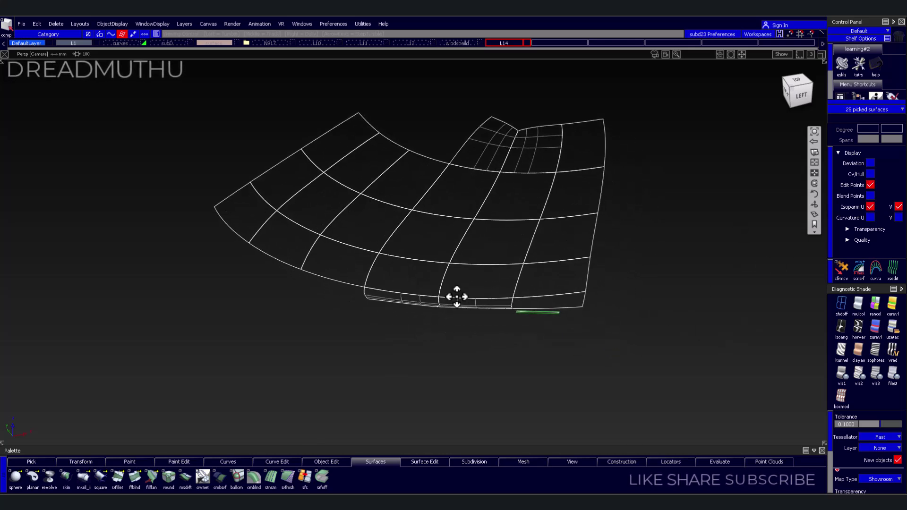
pyautogui.keyDown('ctrl'); pyautogui.click(531, 321); pyautogui.keyUp('ctrl')
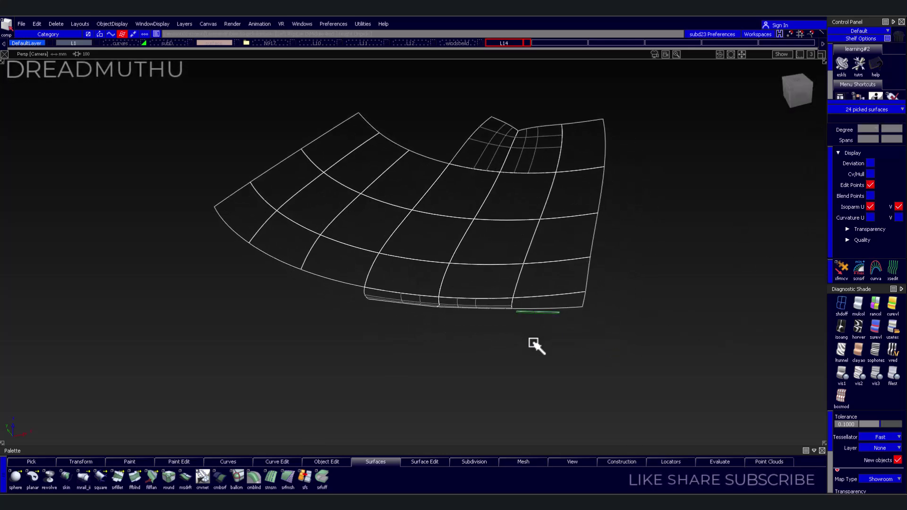
pyautogui.click(471, 44)
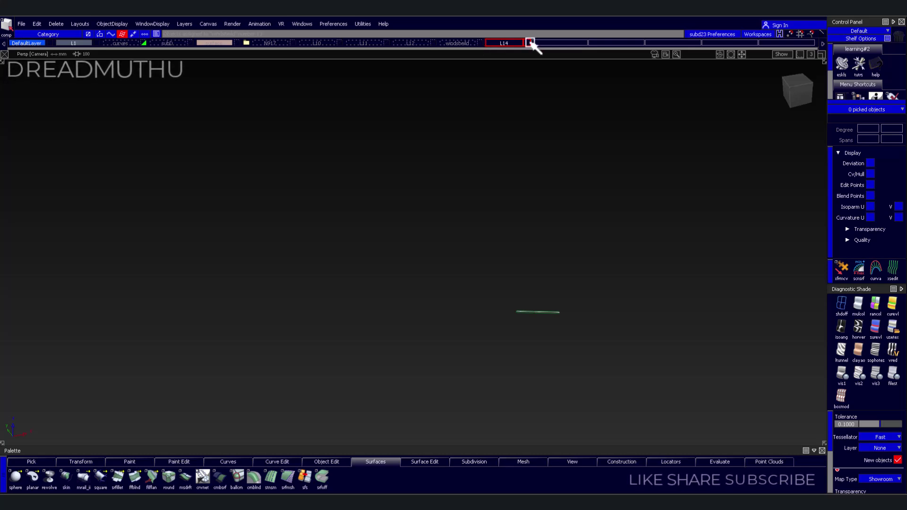
# Show the windshield layer shaded, zoom onto the dark notch at its edge, and show layer L12
pyautogui.click(489, 43)
pyautogui.keyDown('alt'); pyautogui.keyDown('shift'); pyautogui.moveTo(536, 230); pyautogui.dragTo(665, 251); pyautogui.keyUp('shift'); pyautogui.keyUp('alt')
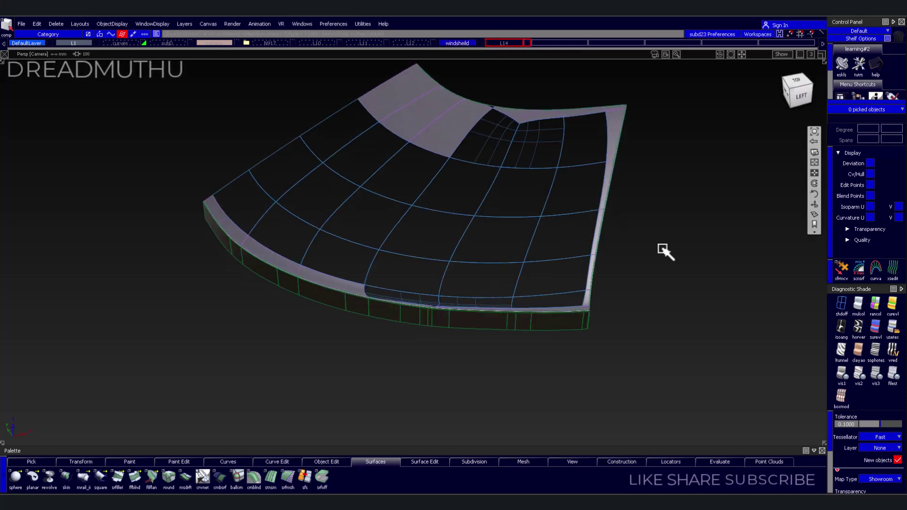
pyautogui.click(892, 328)
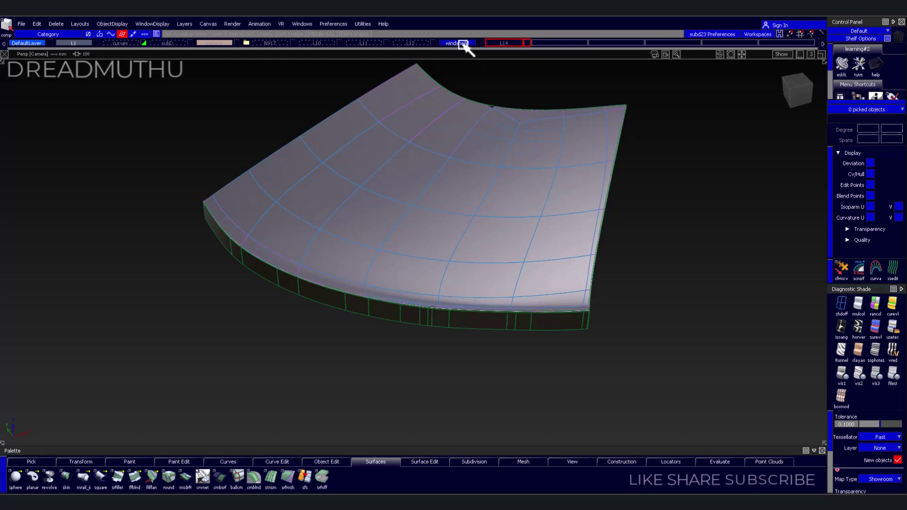
pyautogui.keyDown('ctrl'); pyautogui.keyDown('shift'); pyautogui.moveTo(462, 41); pyautogui.dragTo(466, 82); pyautogui.keyUp('shift'); pyautogui.keyUp('ctrl')
pyautogui.moveTo(710, 270)
pyautogui.keyDown('alt'); pyautogui.keyDown('shift'); pyautogui.mouseDown()
pyautogui.moveTo(670, 361)
pyautogui.moveTo(468, 298)
pyautogui.moveTo(727, 255)
pyautogui.moveTo(470, 298)
pyautogui.moveTo(562, 339)
pyautogui.mouseUp(); pyautogui.keyUp('shift'); pyautogui.keyUp('alt')
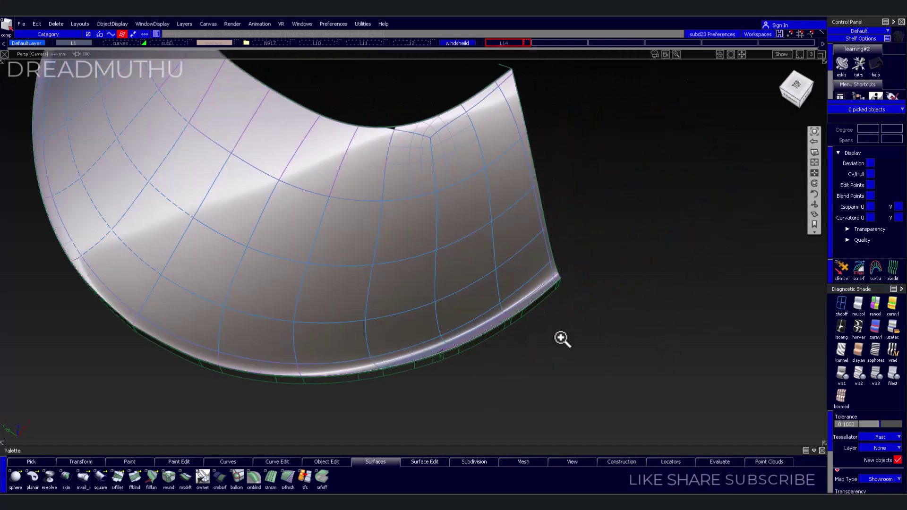
pyautogui.moveTo(563, 338)
pyautogui.keyDown('alt'); pyautogui.keyDown('shift'); pyautogui.mouseDown(button='middle')
pyautogui.moveTo(668, 425)
pyautogui.moveTo(312, 261)
pyautogui.mouseUp(button='middle'); pyautogui.keyUp('shift'); pyautogui.keyUp('alt')
pyautogui.keyDown('alt'); pyautogui.keyDown('shift'); pyautogui.moveTo(312, 261); pyautogui.dragTo(507, 180, button='right'); pyautogui.keyUp('shift'); pyautogui.keyUp('alt')
pyautogui.keyDown('alt'); pyautogui.keyDown('shift'); pyautogui.moveTo(507, 181); pyautogui.dragTo(456, 349, button='middle'); pyautogui.keyUp('shift'); pyautogui.keyUp('alt')
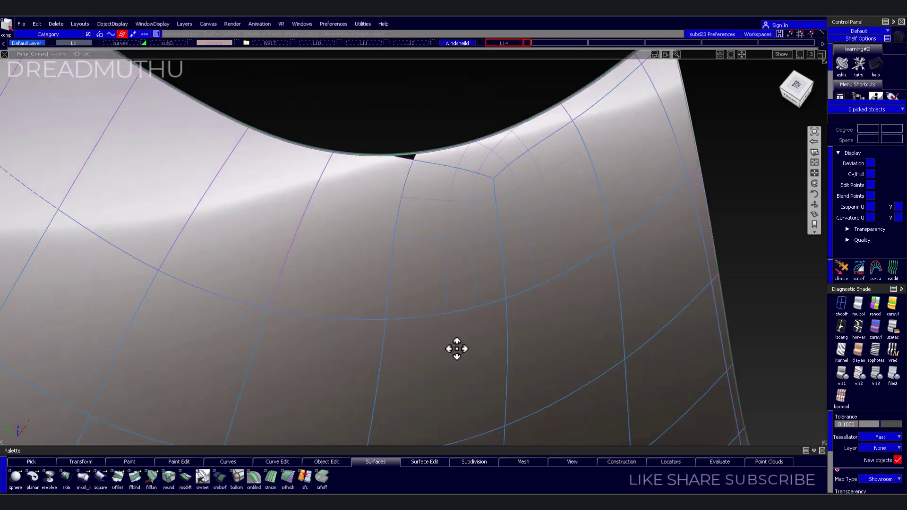
pyautogui.moveTo(456, 348)
pyautogui.keyDown('alt'); pyautogui.keyDown('shift'); pyautogui.mouseDown(button='right')
pyautogui.moveTo(605, 231)
pyautogui.moveTo(579, 194)
pyautogui.moveTo(444, 367)
pyautogui.mouseUp(button='right'); pyautogui.keyUp('shift'); pyautogui.keyUp('alt')
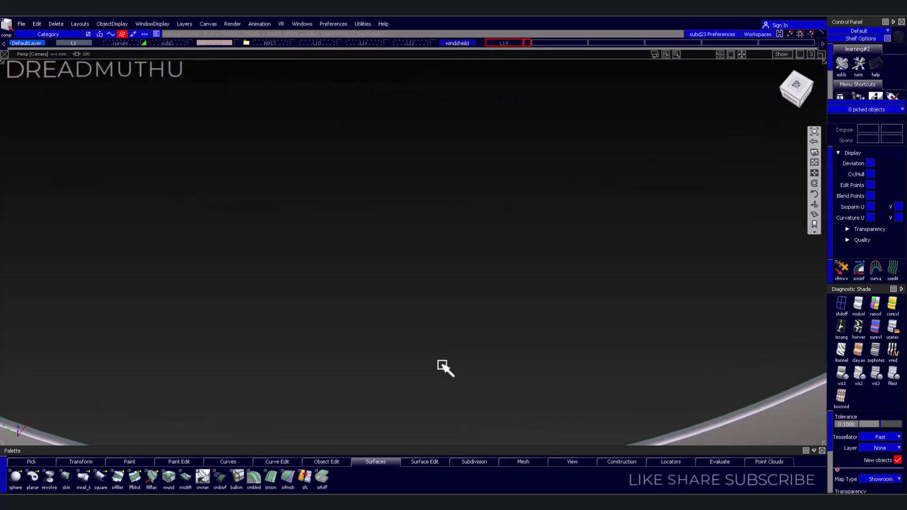
pyautogui.keyDown('alt'); pyautogui.keyDown('shift'); pyautogui.moveTo(445, 366); pyautogui.dragTo(433, 318, button='middle'); pyautogui.keyUp('shift'); pyautogui.keyUp('alt')
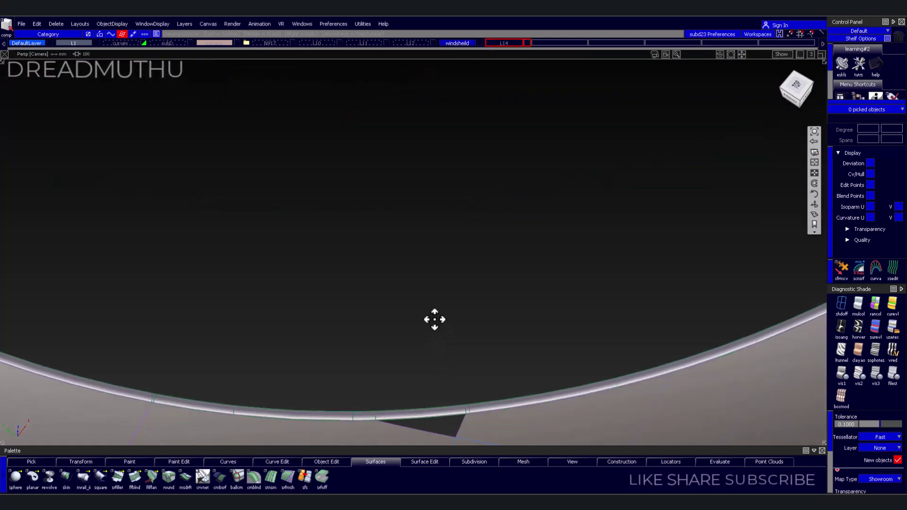
pyautogui.keyDown('alt'); pyautogui.keyDown('shift'); pyautogui.moveTo(434, 318); pyautogui.dragTo(443, 318, button='right'); pyautogui.keyUp('shift'); pyautogui.keyUp('alt')
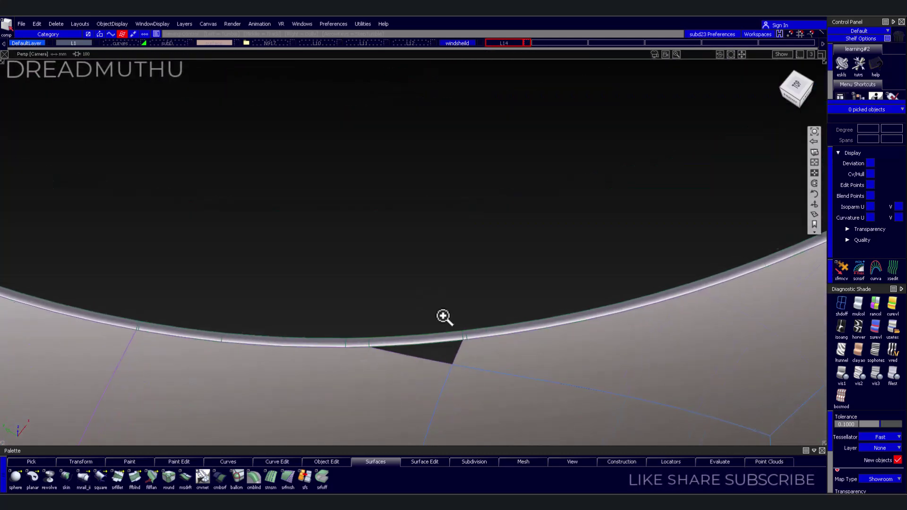
pyautogui.click(433, 45)
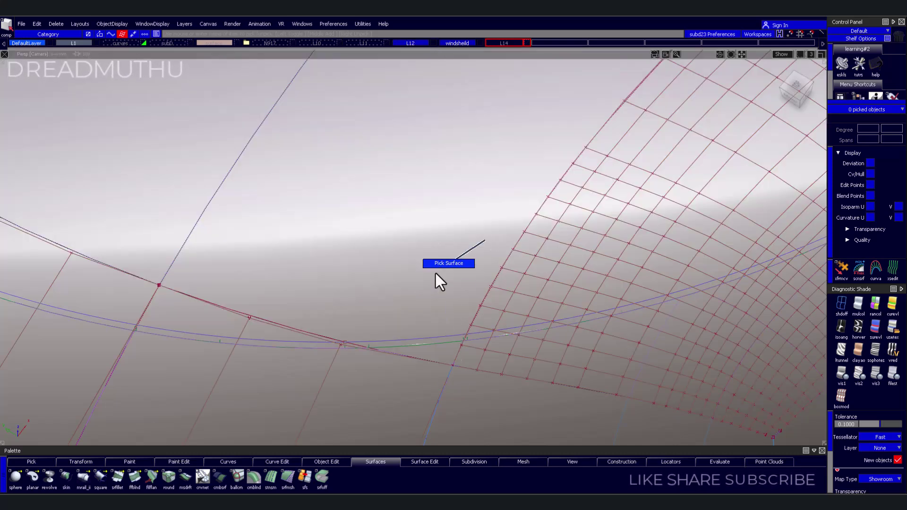
# Hide layer L12 and view the car's cabin side from the Top view
pyautogui.click(433, 349)
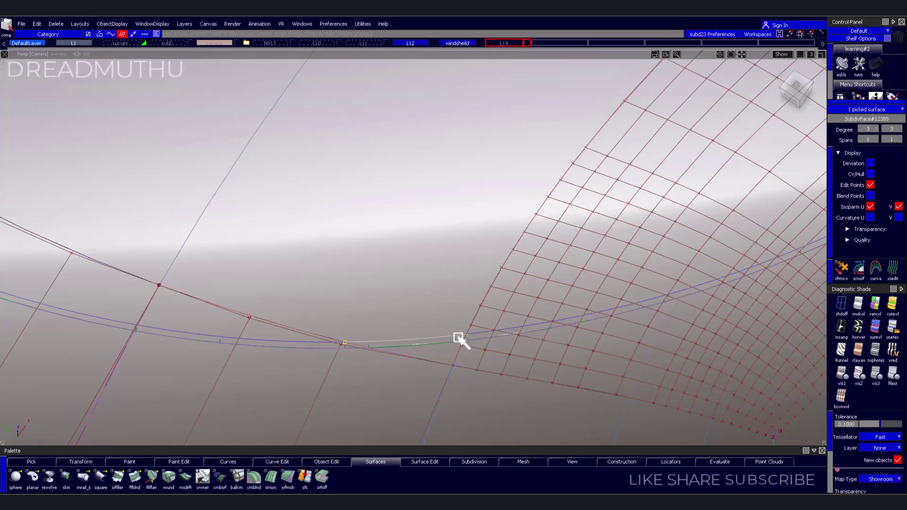
pyautogui.rightClick(457, 42)
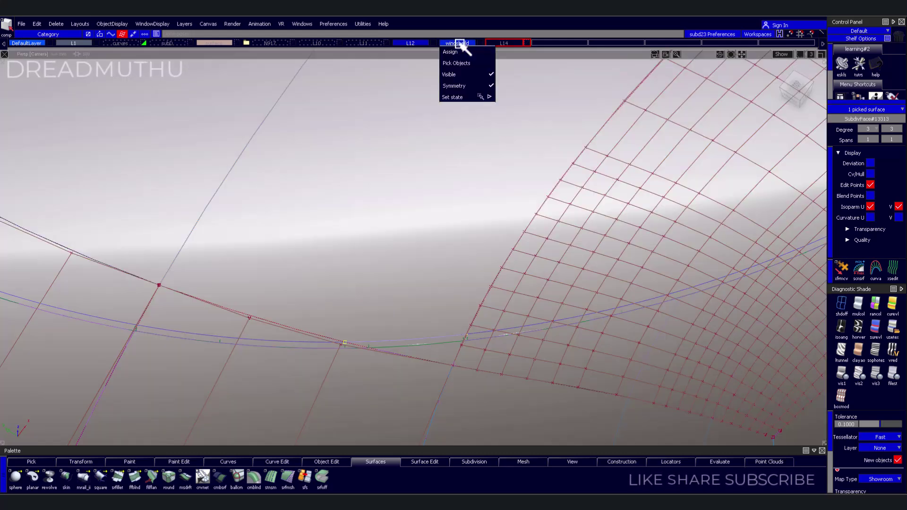
pyautogui.click(433, 43)
pyautogui.keyDown('alt'); pyautogui.keyDown('shift'); pyautogui.moveTo(513, 241); pyautogui.dragTo(601, 209, button='right'); pyautogui.keyUp('shift'); pyautogui.keyUp('alt')
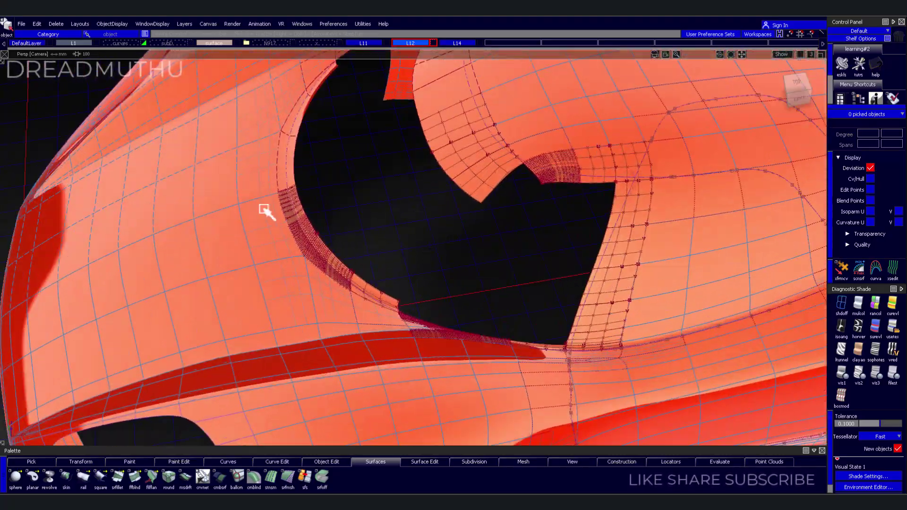
pyautogui.keyDown('alt'); pyautogui.keyDown('shift'); pyautogui.moveTo(264, 212); pyautogui.dragTo(498, 264); pyautogui.keyUp('shift'); pyautogui.keyUp('alt')
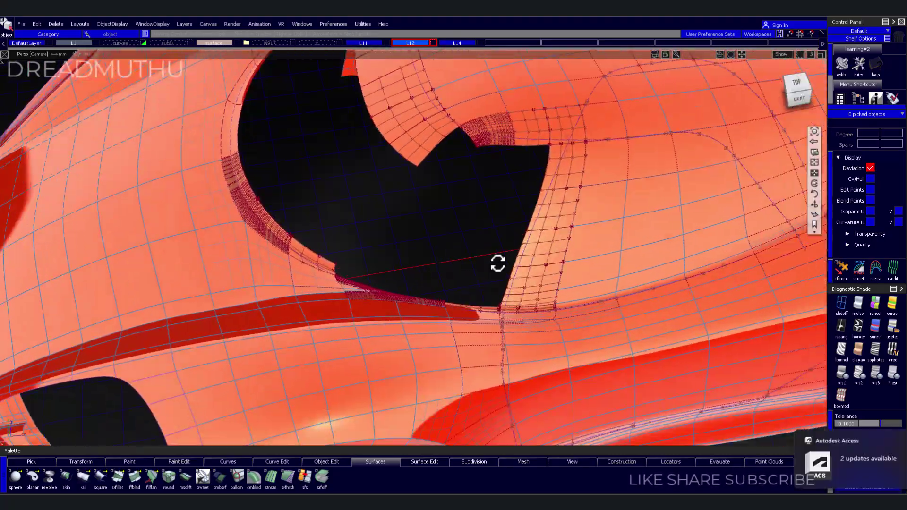
pyautogui.click(797, 88)
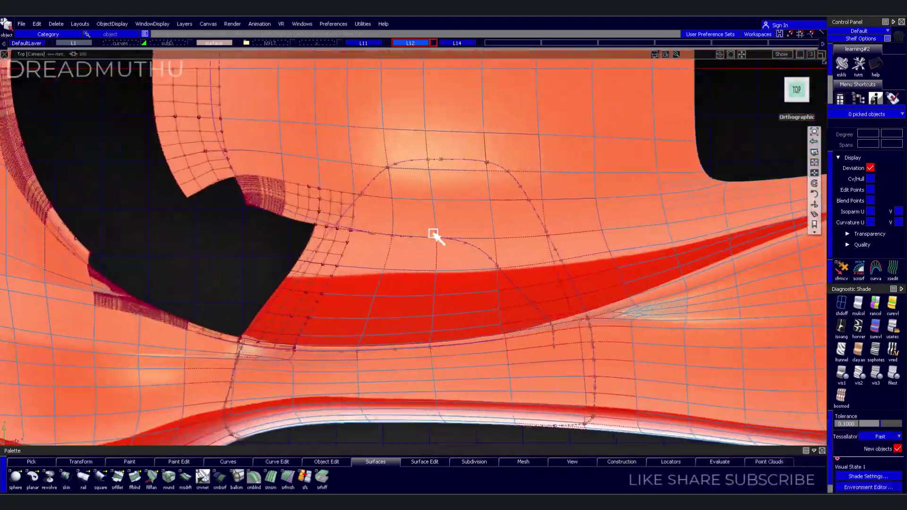
pyautogui.keyDown('alt'); pyautogui.keyDown('shift'); pyautogui.moveTo(433, 235); pyautogui.dragTo(421, 241, button='right'); pyautogui.keyUp('shift'); pyautogui.keyUp('alt')
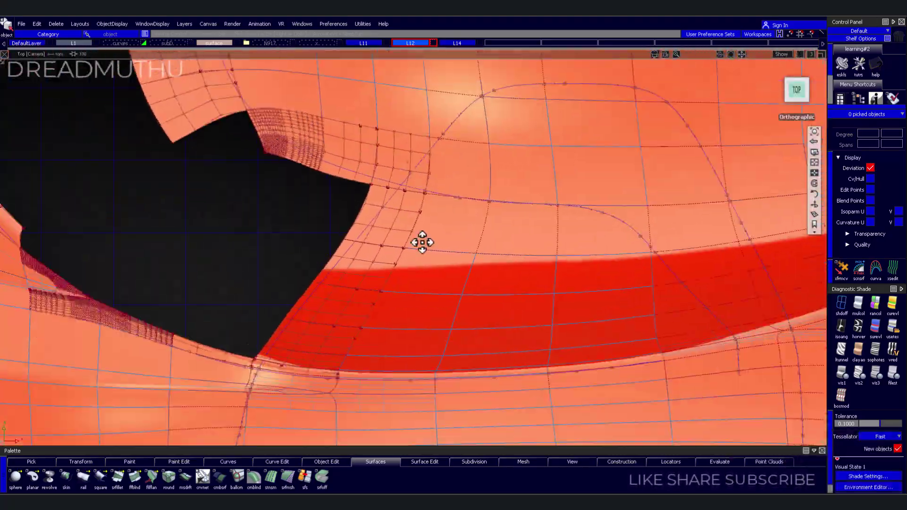
# Pick the red patches along the cabin side band
pyautogui.keyDown('ctrl'); pyautogui.keyDown('shift'); pyautogui.moveTo(325, 178); pyautogui.dragTo(331, 184); pyautogui.keyUp('shift'); pyautogui.keyUp('ctrl')
pyautogui.moveTo(461, 257)
pyautogui.keyDown('alt'); pyautogui.keyDown('shift'); pyautogui.mouseDown(button='right')
pyautogui.moveTo(362, 214)
pyautogui.moveTo(526, 190)
pyautogui.mouseUp(button='right'); pyautogui.keyUp('shift'); pyautogui.keyUp('alt')
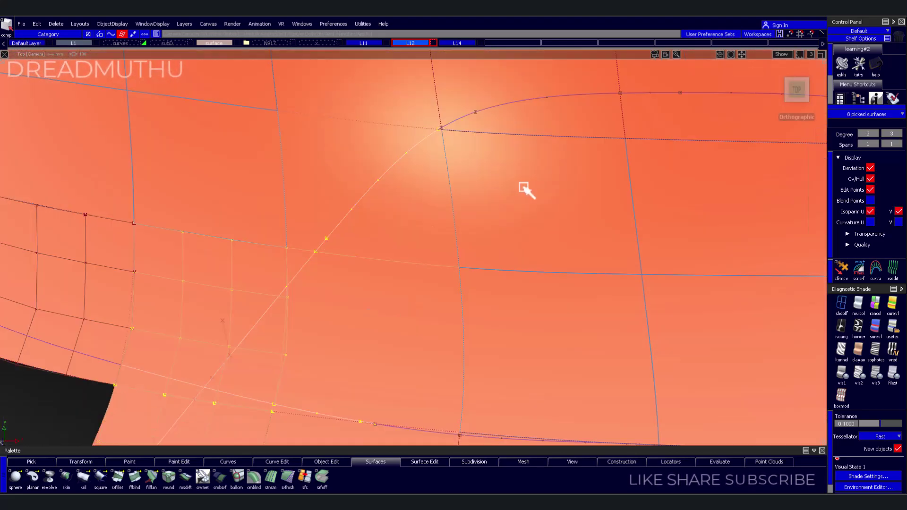
pyautogui.keyDown('alt'); pyautogui.keyDown('shift'); pyautogui.moveTo(624, 241); pyautogui.dragTo(306, 298, button='right'); pyautogui.keyUp('shift'); pyautogui.keyUp('alt')
pyautogui.moveTo(651, 350)
pyautogui.keyDown('alt'); pyautogui.keyDown('shift'); pyautogui.mouseDown(button='right')
pyautogui.moveTo(631, 299)
pyautogui.moveTo(490, 234)
pyautogui.moveTo(533, 284)
pyautogui.mouseUp(button='right'); pyautogui.keyUp('shift'); pyautogui.keyUp('alt')
pyautogui.keyDown('alt'); pyautogui.keyDown('shift'); pyautogui.moveTo(542, 245); pyautogui.dragTo(571, 263, button='right'); pyautogui.keyUp('shift'); pyautogui.keyUp('alt')
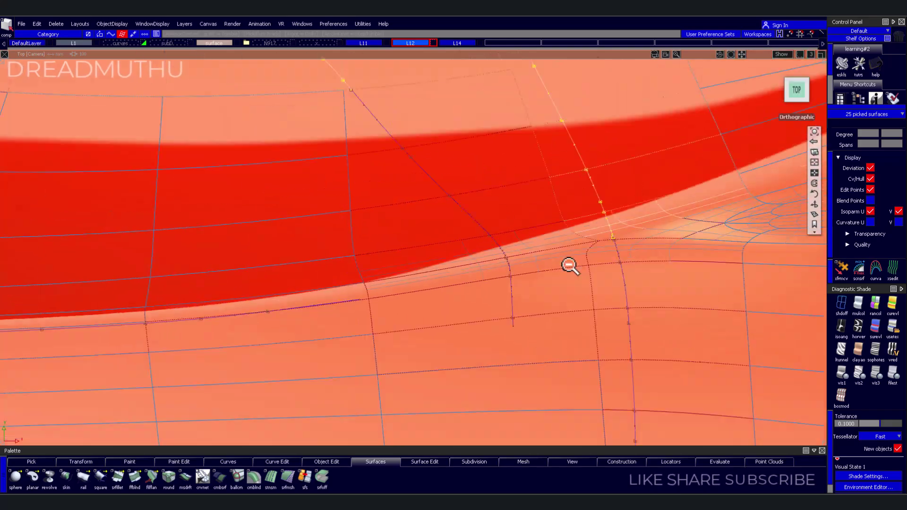
pyautogui.moveTo(375, 302)
pyautogui.keyDown('alt'); pyautogui.keyDown('shift'); pyautogui.mouseDown(button='right')
pyautogui.moveTo(514, 275)
pyautogui.moveTo(443, 271)
pyautogui.moveTo(654, 283)
pyautogui.moveTo(559, 275)
pyautogui.moveTo(662, 302)
pyautogui.moveTo(401, 339)
pyautogui.moveTo(652, 310)
pyautogui.moveTo(391, 330)
pyautogui.moveTo(384, 348)
pyautogui.moveTo(588, 284)
pyautogui.moveTo(411, 304)
pyautogui.mouseUp(button='right'); pyautogui.keyUp('shift'); pyautogui.keyUp('alt')
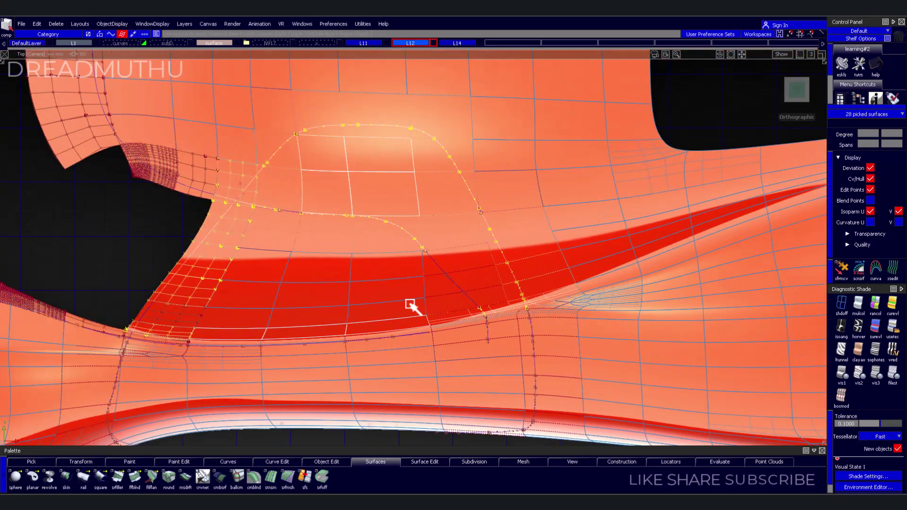
# Hide layer L11, delete the red patches below the opening, and pick all car surfaces
pyautogui.rightClick(364, 43)
pyautogui.click(421, 77)
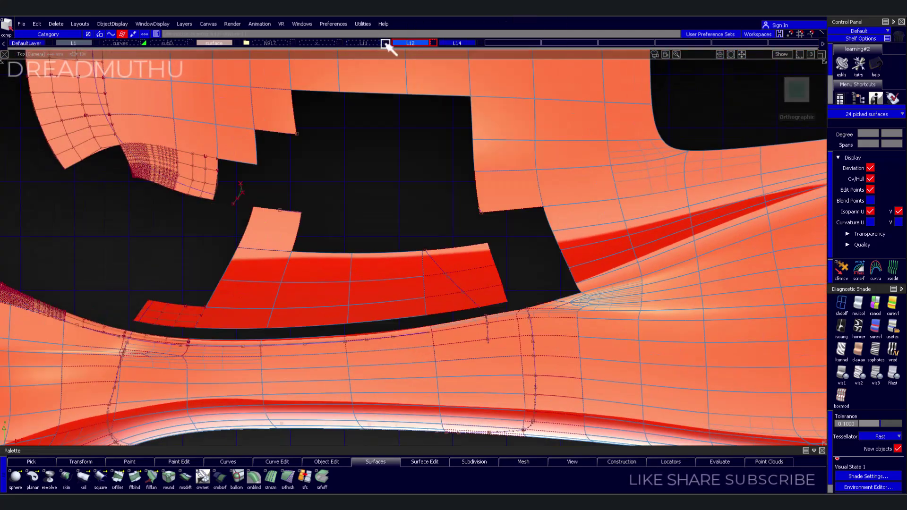
pyautogui.click(305, 316)
pyautogui.press('Delete')
pyautogui.scroll(-2, 349, 234)
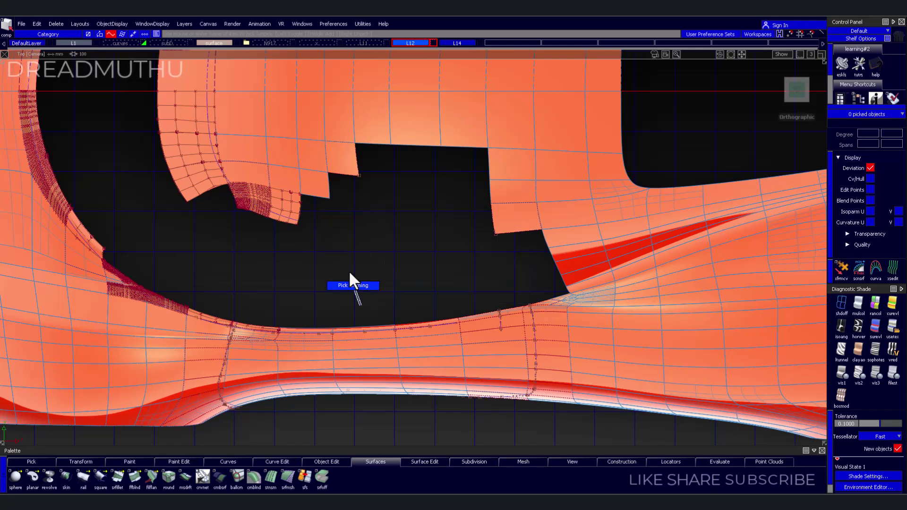
pyautogui.scroll(-3, 352, 279)
pyautogui.keyDown('ctrl'); pyautogui.keyDown('shift'); pyautogui.moveTo(263, 239); pyautogui.dragTo(283, 222); pyautogui.keyUp('shift'); pyautogui.keyUp('ctrl')
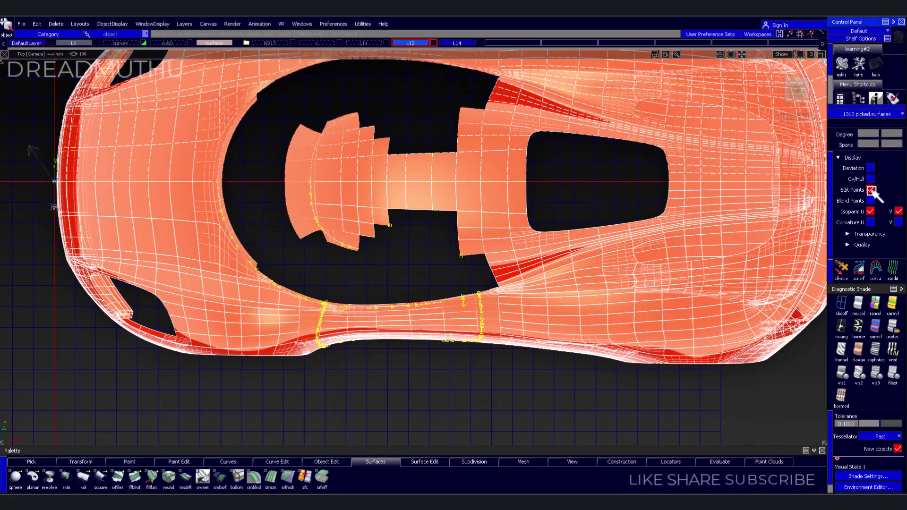
# Hide the rest of the car to isolate one body patch and frame it from the Top view
pyautogui.click(467, 199)
pyautogui.keyDown('alt'); pyautogui.keyDown('shift'); pyautogui.moveTo(466, 198); pyautogui.dragTo(433, 305); pyautogui.keyUp('shift'); pyautogui.keyUp('alt')
pyautogui.click(433, 43)
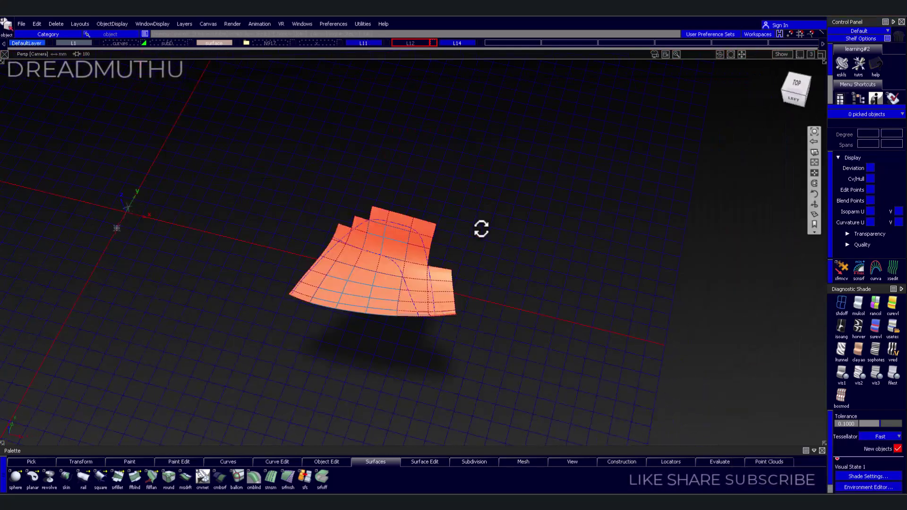
pyautogui.click(797, 90)
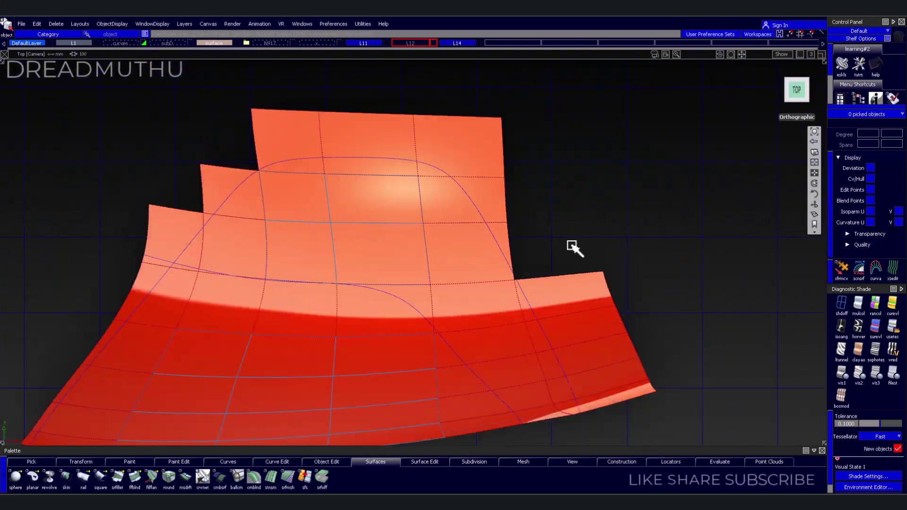
pyautogui.keyDown('alt'); pyautogui.keyDown('shift'); pyautogui.moveTo(573, 248); pyautogui.dragTo(430, 391, button='middle'); pyautogui.keyUp('shift'); pyautogui.keyUp('alt')
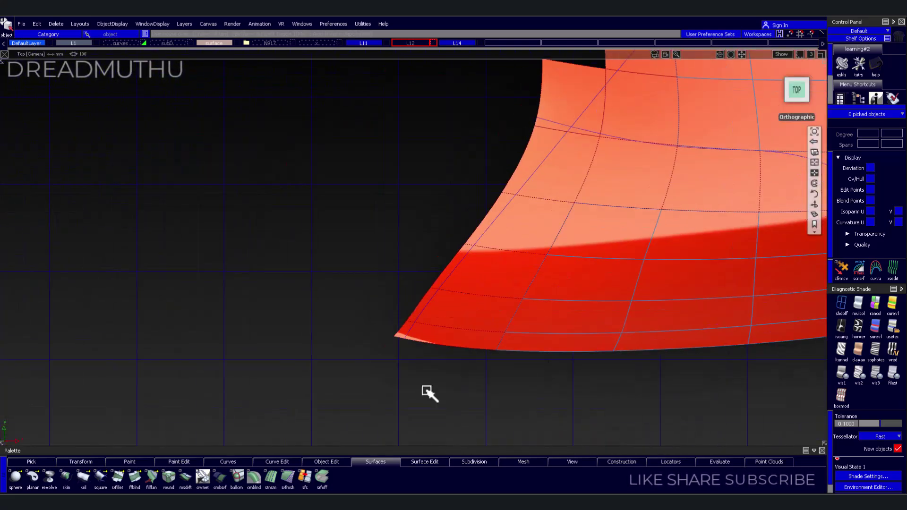
pyautogui.keyDown('alt'); pyautogui.keyDown('shift'); pyautogui.moveTo(466, 375); pyautogui.dragTo(463, 316, button='right'); pyautogui.keyUp('shift'); pyautogui.keyUp('alt')
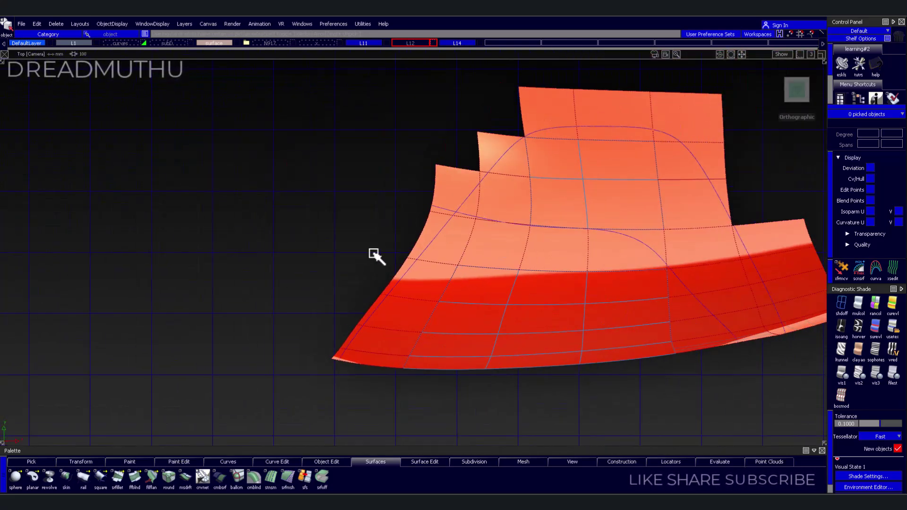
pyautogui.keyDown('alt'); pyautogui.keyDown('shift'); pyautogui.moveTo(441, 259); pyautogui.dragTo(435, 268, button='right'); pyautogui.keyUp('shift'); pyautogui.keyUp('alt')
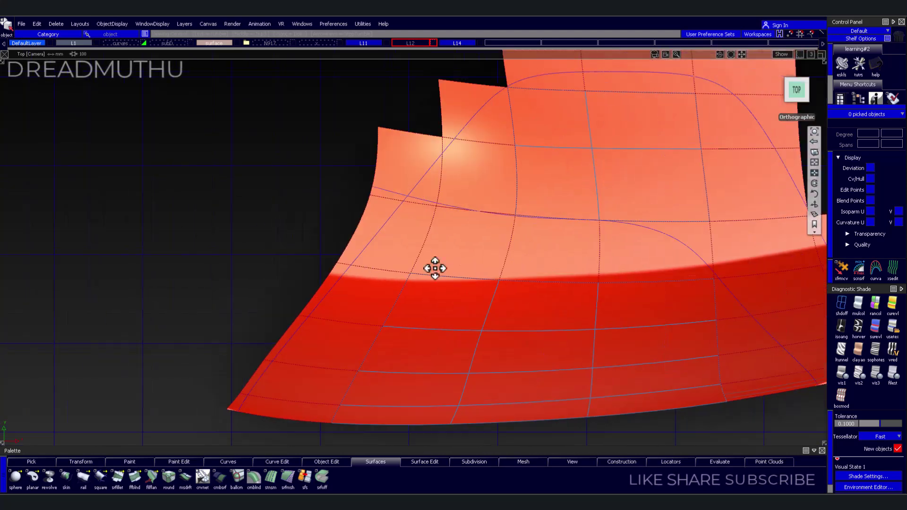
pyautogui.keyDown('alt'); pyautogui.keyDown('shift'); pyautogui.moveTo(406, 217); pyautogui.dragTo(299, 281, button='middle'); pyautogui.keyUp('shift'); pyautogui.keyUp('alt')
pyautogui.keyDown('alt'); pyautogui.keyDown('shift'); pyautogui.moveTo(390, 291); pyautogui.dragTo(239, 334, button='middle'); pyautogui.keyUp('shift'); pyautogui.keyUp('alt')
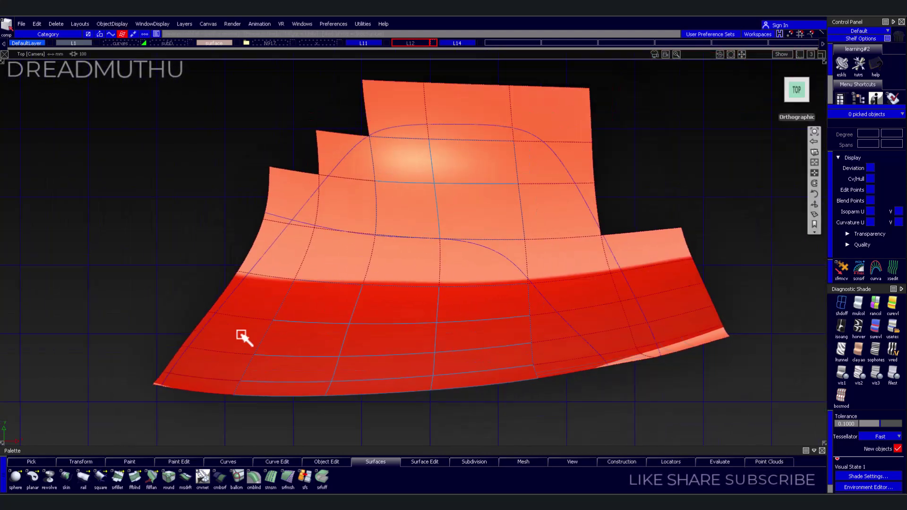
pyautogui.keyDown('alt'); pyautogui.keyDown('shift'); pyautogui.moveTo(239, 334); pyautogui.dragTo(359, 365, button='right'); pyautogui.keyUp('shift'); pyautogui.keyUp('alt')
# Box-pick the overlapping stepped surfaces and trim them at their intersection
pyautogui.moveTo(431, 240); pyautogui.dragTo(505, 159)
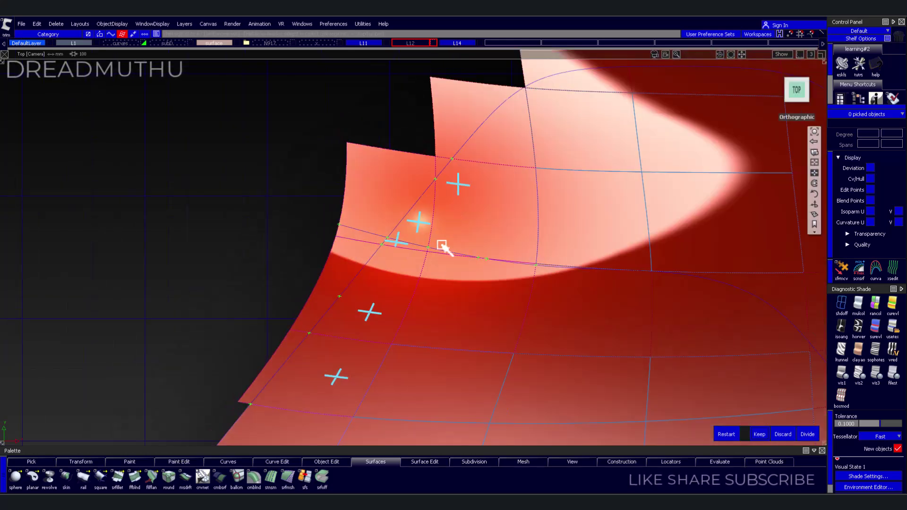
pyautogui.keyDown('alt'); pyautogui.keyDown('shift'); pyautogui.moveTo(442, 246); pyautogui.dragTo(510, 248, button='right'); pyautogui.keyUp('shift'); pyautogui.keyUp('alt')
pyautogui.keyDown('alt'); pyautogui.keyDown('shift'); pyautogui.moveTo(454, 326); pyautogui.dragTo(366, 308, button='right'); pyautogui.keyUp('shift'); pyautogui.keyUp('alt')
pyautogui.keyDown('alt'); pyautogui.keyDown('shift'); pyautogui.moveTo(366, 308); pyautogui.dragTo(423, 290, button='middle'); pyautogui.keyUp('shift'); pyautogui.keyUp('alt')
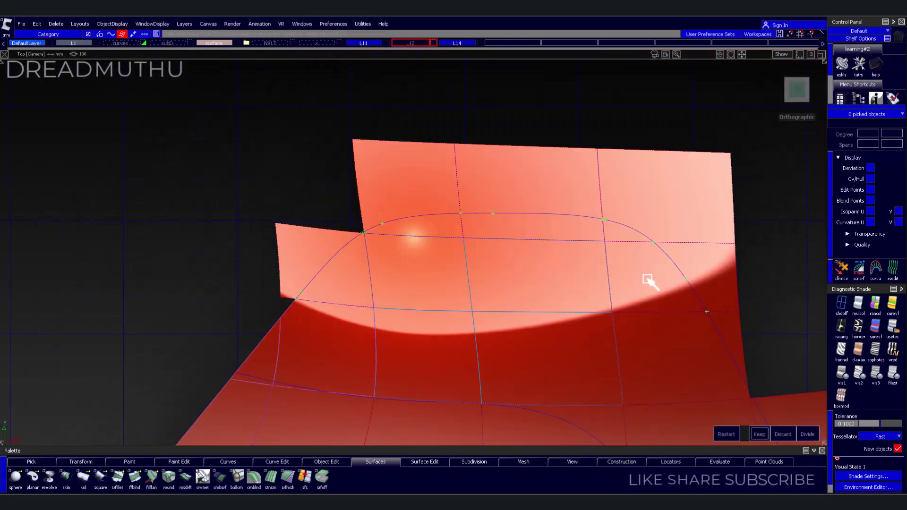
pyautogui.moveTo(647, 279)
pyautogui.keyDown('alt'); pyautogui.keyDown('shift'); pyautogui.mouseDown()
pyautogui.moveTo(405, 273)
pyautogui.moveTo(405, 196)
pyautogui.moveTo(456, 276)
pyautogui.mouseUp(); pyautogui.keyUp('shift'); pyautogui.keyUp('alt')
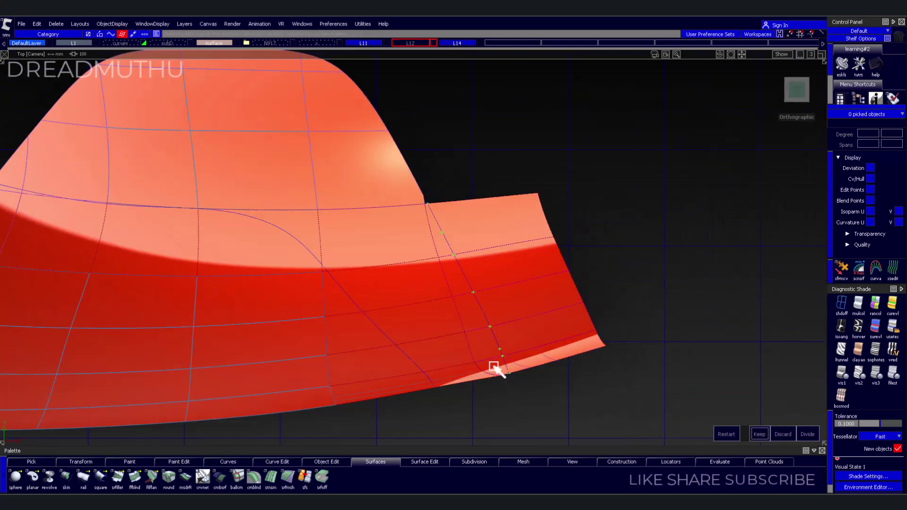
pyautogui.keyDown('ctrl'); pyautogui.keyDown('shift'); pyautogui.moveTo(494, 367); pyautogui.dragTo(530, 284); pyautogui.keyUp('shift'); pyautogui.keyUp('ctrl')
pyautogui.keyDown('alt'); pyautogui.keyDown('shift'); pyautogui.moveTo(379, 105); pyautogui.dragTo(574, 234, button='right'); pyautogui.keyUp('shift'); pyautogui.keyUp('alt')
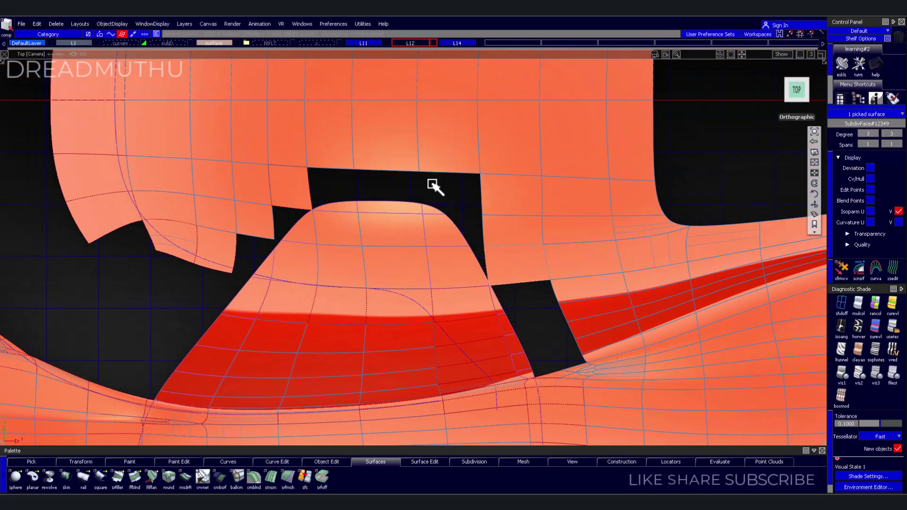
# Mark the upper-left region to finish the trim into one clean panel
pyautogui.keyDown('alt'); pyautogui.keyDown('shift'); pyautogui.moveTo(431, 185); pyautogui.dragTo(668, 277, button='right'); pyautogui.keyUp('shift'); pyautogui.keyUp('alt')
pyautogui.click(448, 270)
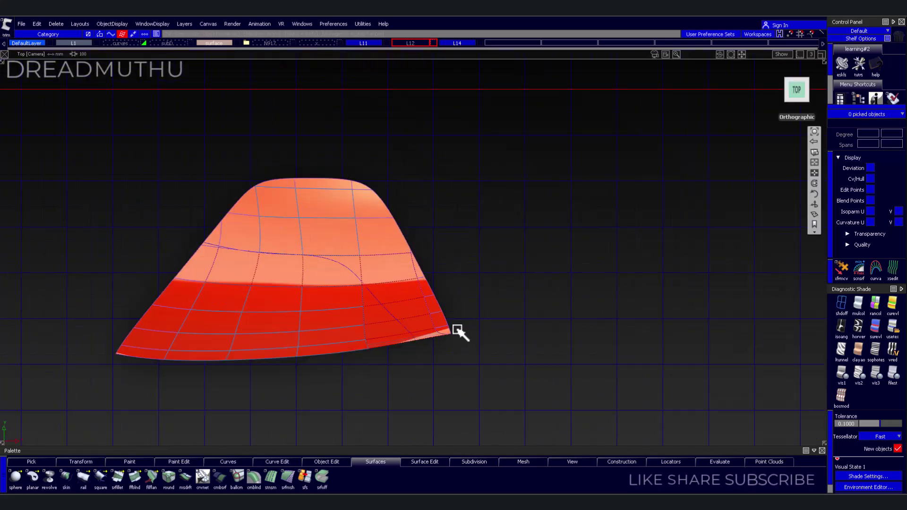
pyautogui.moveTo(456, 330)
pyautogui.keyDown('alt'); pyautogui.keyDown('shift'); pyautogui.mouseDown()
pyautogui.moveTo(399, 279)
pyautogui.moveTo(578, 348)
pyautogui.mouseUp(); pyautogui.keyUp('shift'); pyautogui.keyUp('alt')
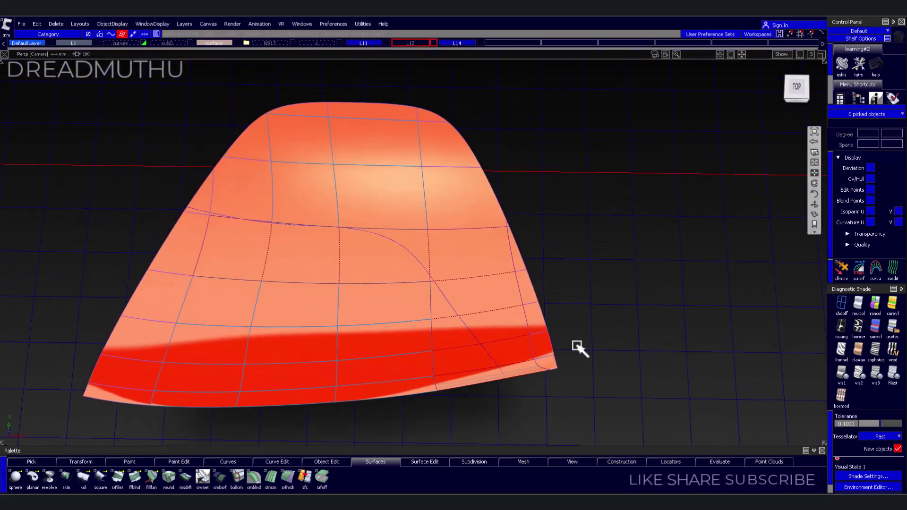
pyautogui.moveTo(167, 238)
pyautogui.keyDown('alt'); pyautogui.keyDown('shift'); pyautogui.mouseDown(button='right')
pyautogui.moveTo(626, 246)
pyautogui.moveTo(333, 300)
pyautogui.mouseUp(button='right'); pyautogui.keyUp('shift'); pyautogui.keyUp('alt')
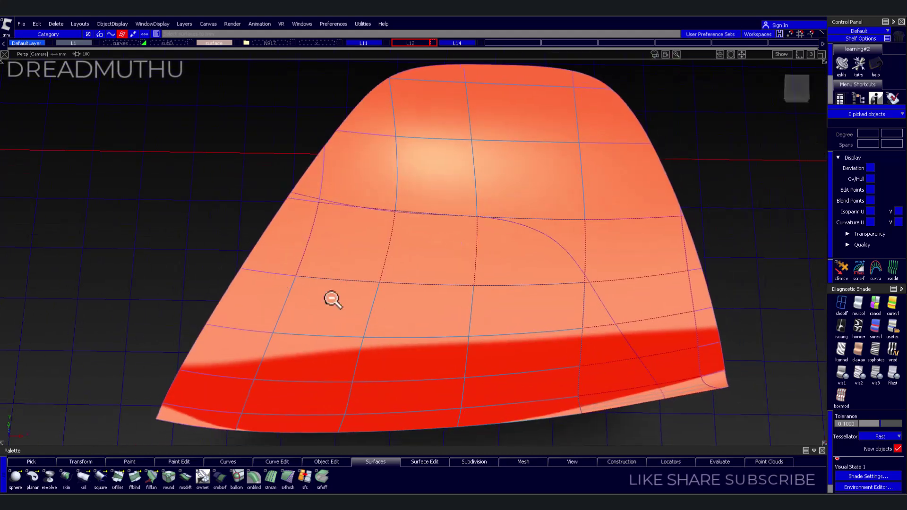
pyautogui.moveTo(717, 354)
pyautogui.keyDown('alt'); pyautogui.keyDown('shift'); pyautogui.mouseDown(button='right')
pyautogui.moveTo(658, 401)
pyautogui.moveTo(580, 243)
pyautogui.moveTo(304, 320)
pyautogui.moveTo(586, 314)
pyautogui.moveTo(477, 299)
pyautogui.moveTo(490, 385)
pyautogui.moveTo(569, 293)
pyautogui.moveTo(484, 344)
pyautogui.moveTo(685, 354)
pyautogui.mouseUp(button='right'); pyautogui.keyUp('shift'); pyautogui.keyUp('alt')
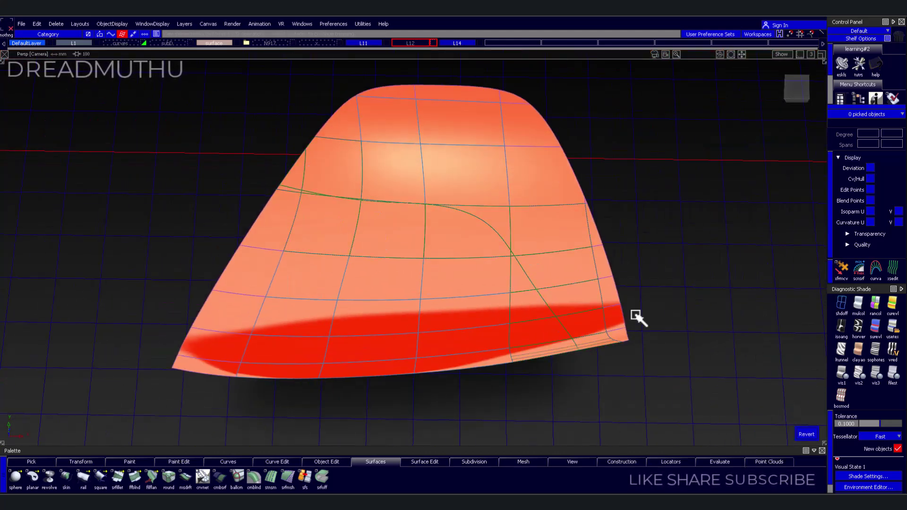
pyautogui.keyDown('alt'); pyautogui.keyDown('shift'); pyautogui.moveTo(638, 318); pyautogui.dragTo(492, 373); pyautogui.keyUp('shift'); pyautogui.keyUp('alt')
# Build a Normal-type Multi-surface Draft flange from the trimmed patch's edge curve
pyautogui.click(185, 477)
pyautogui.keyDown('alt'); pyautogui.keyDown('shift'); pyautogui.moveTo(517, 327); pyautogui.dragTo(441, 314); pyautogui.keyUp('shift'); pyautogui.keyUp('alt')
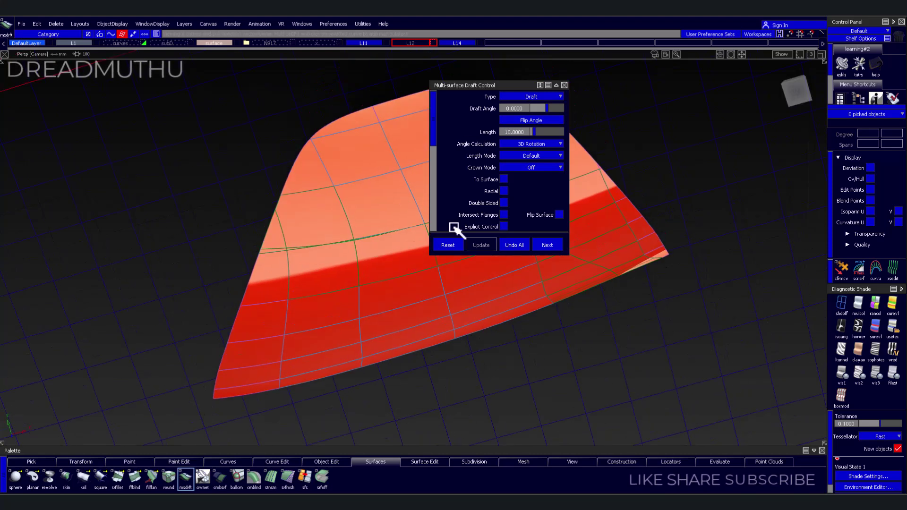
pyautogui.scroll(-5, 455, 229)
pyautogui.moveTo(249, 269)
pyautogui.keyDown('alt'); pyautogui.keyDown('shift'); pyautogui.mouseDown(button='right')
pyautogui.moveTo(300, 290)
pyautogui.moveTo(357, 334)
pyautogui.moveTo(378, 317)
pyautogui.mouseUp(button='right'); pyautogui.keyUp('shift'); pyautogui.keyUp('alt')
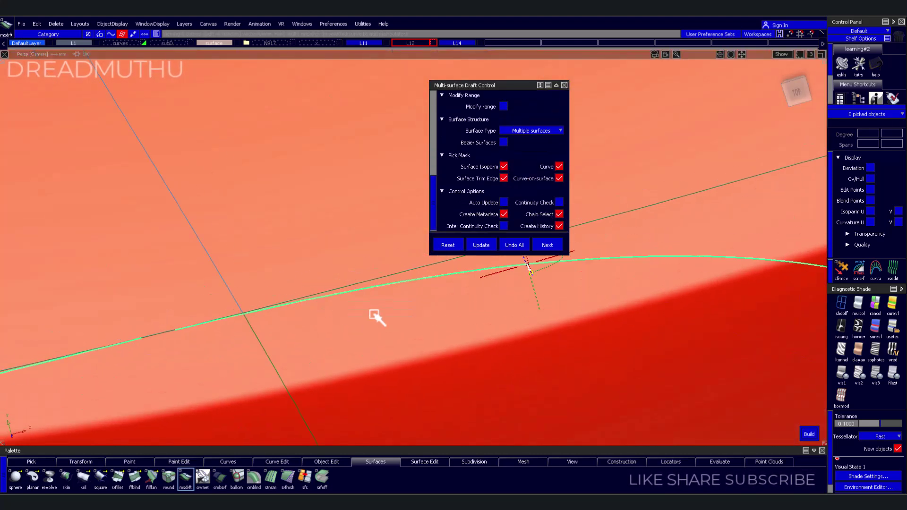
pyautogui.keyDown('alt'); pyautogui.keyDown('shift'); pyautogui.moveTo(245, 336); pyautogui.dragTo(297, 334, button='right'); pyautogui.keyUp('shift'); pyautogui.keyUp('alt')
pyautogui.click(142, 243)
pyautogui.moveTo(419, 338)
pyautogui.keyDown('alt'); pyautogui.keyDown('shift'); pyautogui.mouseDown()
pyautogui.moveTo(142, 243)
pyautogui.moveTo(371, 236)
pyautogui.moveTo(132, 289)
pyautogui.moveTo(182, 431)
pyautogui.moveTo(673, 312)
pyautogui.moveTo(562, 332)
pyautogui.mouseUp(); pyautogui.keyUp('shift'); pyautogui.keyUp('alt')
pyautogui.click(371, 236)
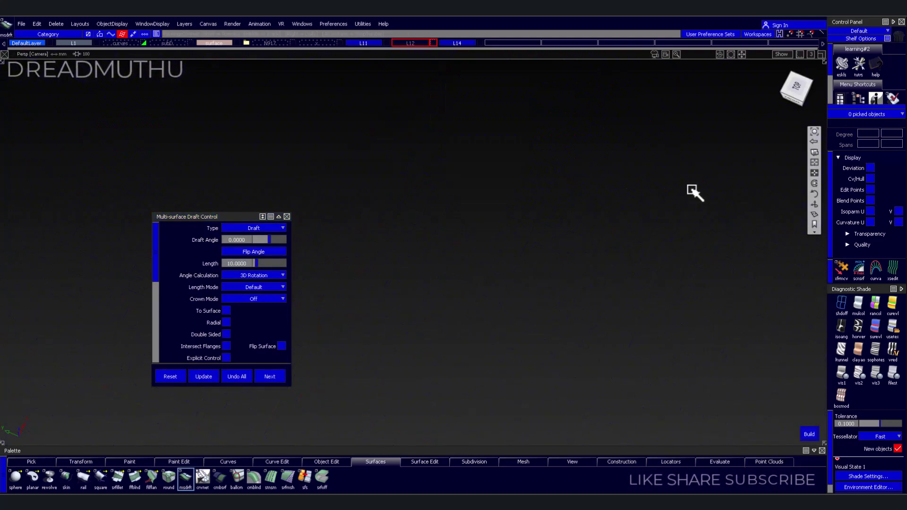
# Hide layer L14 and box-pick the surfaces around the next small body patch
pyautogui.keyDown('alt'); pyautogui.keyDown('shift'); pyautogui.moveTo(695, 193); pyautogui.dragTo(634, 197); pyautogui.keyUp('shift'); pyautogui.keyUp('alt')
pyautogui.moveTo(635, 197)
pyautogui.keyDown('alt'); pyautogui.keyDown('shift'); pyautogui.mouseDown(button='right')
pyautogui.moveTo(322, 253)
pyautogui.moveTo(264, 254)
pyautogui.mouseUp(button='right'); pyautogui.keyUp('shift'); pyautogui.keyUp('alt')
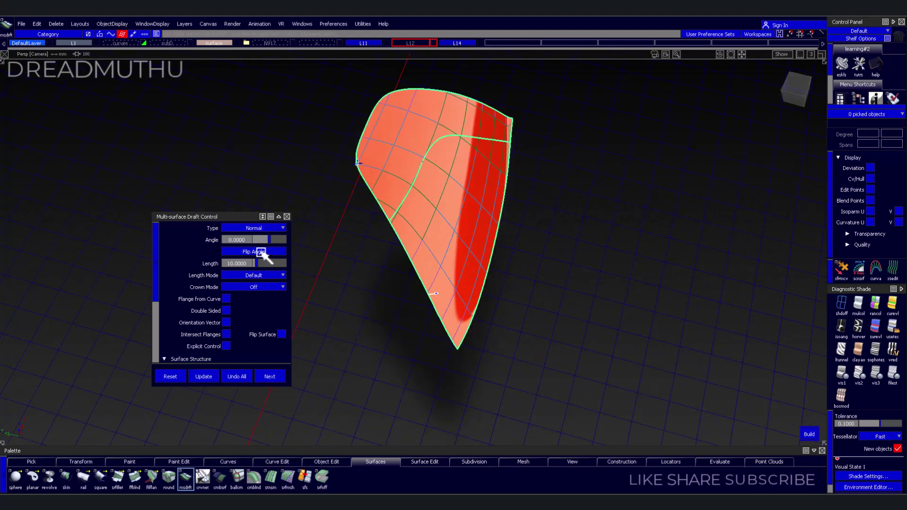
pyautogui.moveTo(594, 303)
pyautogui.keyDown('alt'); pyautogui.keyDown('shift'); pyautogui.mouseDown(button='right')
pyautogui.moveTo(495, 283)
pyautogui.moveTo(435, 289)
pyautogui.moveTo(486, 324)
pyautogui.mouseUp(button='right'); pyautogui.keyUp('shift'); pyautogui.keyUp('alt')
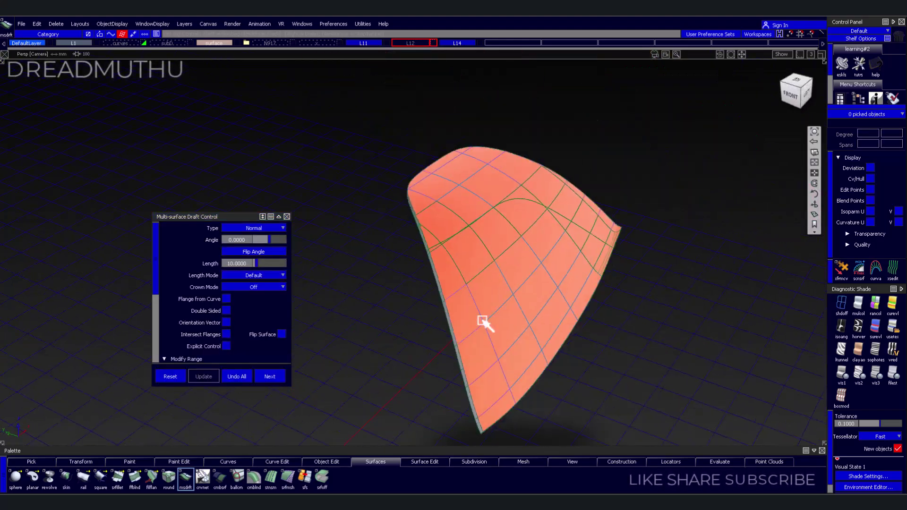
pyautogui.moveTo(486, 324)
pyautogui.keyDown('alt'); pyautogui.keyDown('shift'); pyautogui.mouseDown()
pyautogui.moveTo(523, 296)
pyautogui.moveTo(581, 367)
pyautogui.mouseUp(); pyautogui.keyUp('shift'); pyautogui.keyUp('alt')
pyautogui.moveTo(367, 246); pyautogui.dragTo(568, 352)
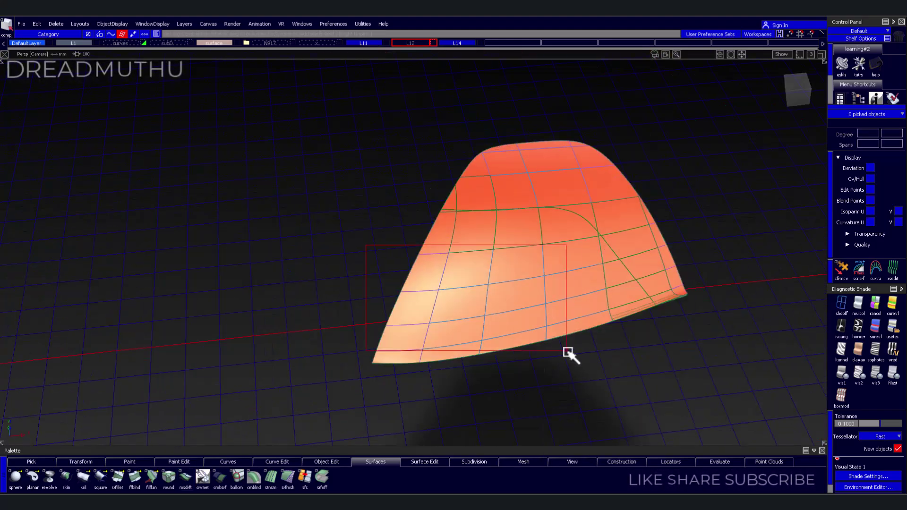
pyautogui.click(461, 43)
pyautogui.keyDown('alt'); pyautogui.keyDown('shift'); pyautogui.moveTo(565, 186); pyautogui.dragTo(337, 185, button='middle'); pyautogui.keyUp('shift'); pyautogui.keyUp('alt')
pyautogui.moveTo(337, 185); pyautogui.dragTo(369, 282)
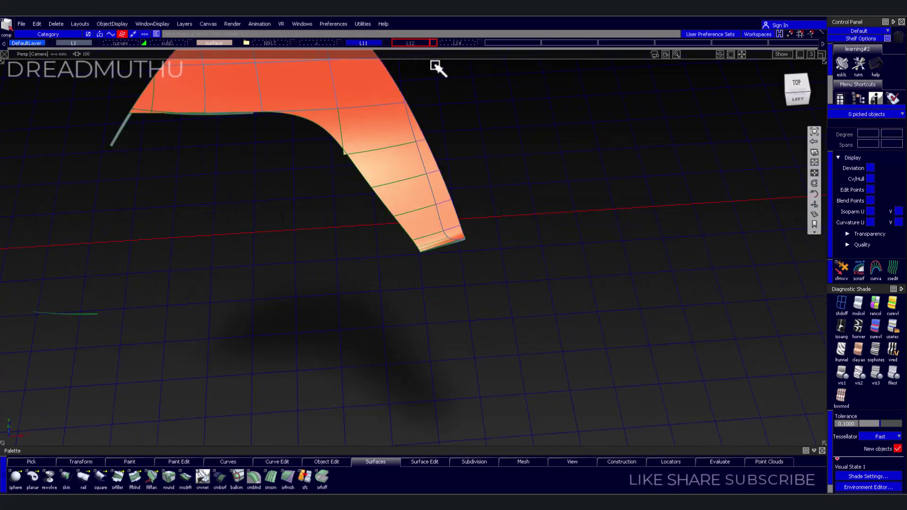
pyautogui.keyDown('alt'); pyautogui.keyDown('shift'); pyautogui.moveTo(435, 66); pyautogui.dragTo(406, 260, button='right'); pyautogui.keyUp('shift'); pyautogui.keyUp('alt')
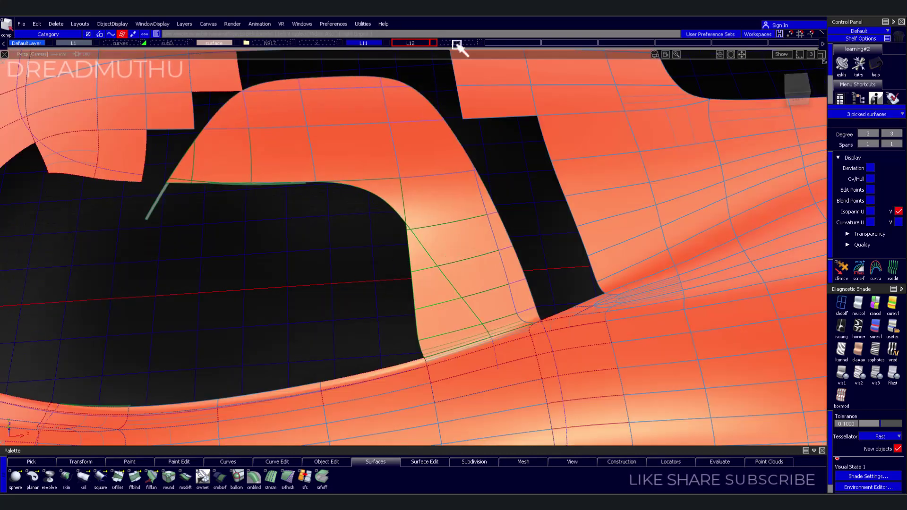
pyautogui.keyDown('shift'); pyautogui.click(403, 239); pyautogui.keyUp('shift')
pyautogui.keyDown('alt'); pyautogui.keyDown('shift'); pyautogui.moveTo(403, 239); pyautogui.dragTo(484, 301); pyautogui.keyUp('shift'); pyautogui.keyUp('alt')
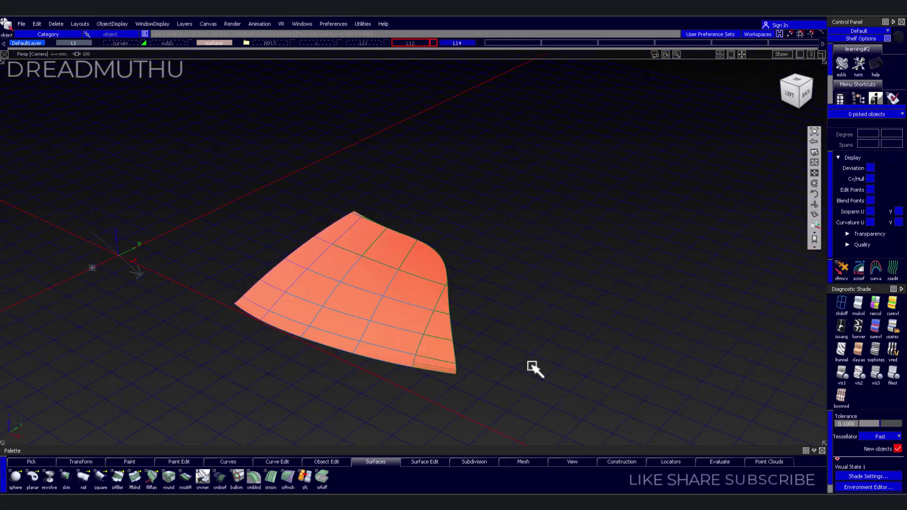
# Add a 30-long draft flange to the small patch and blend it with a G2 Curvature fillet
pyautogui.click(185, 477)
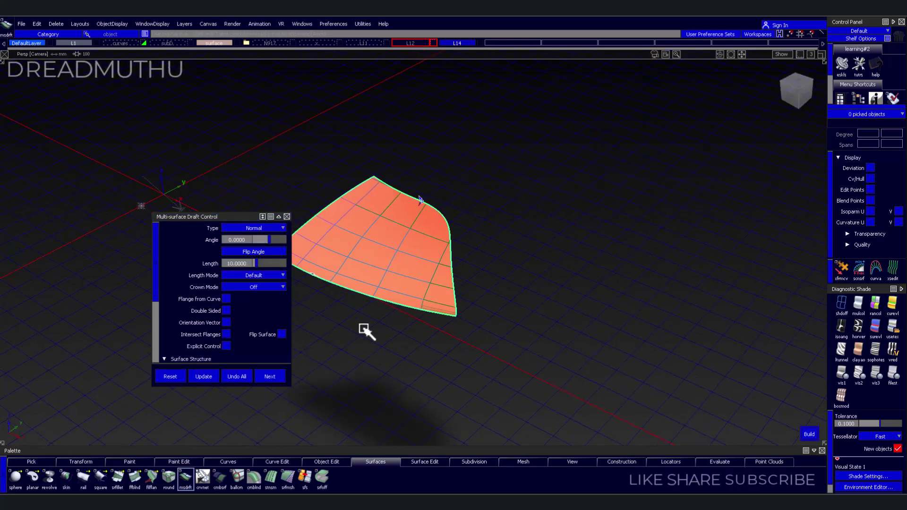
pyautogui.moveTo(255, 263); pyautogui.dragTo(263, 263)
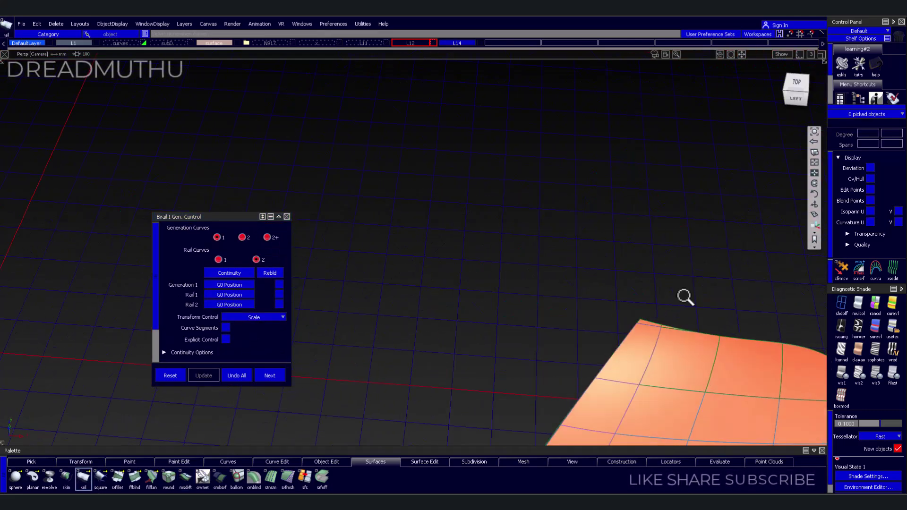
pyautogui.click(254, 240)
pyautogui.click(254, 264)
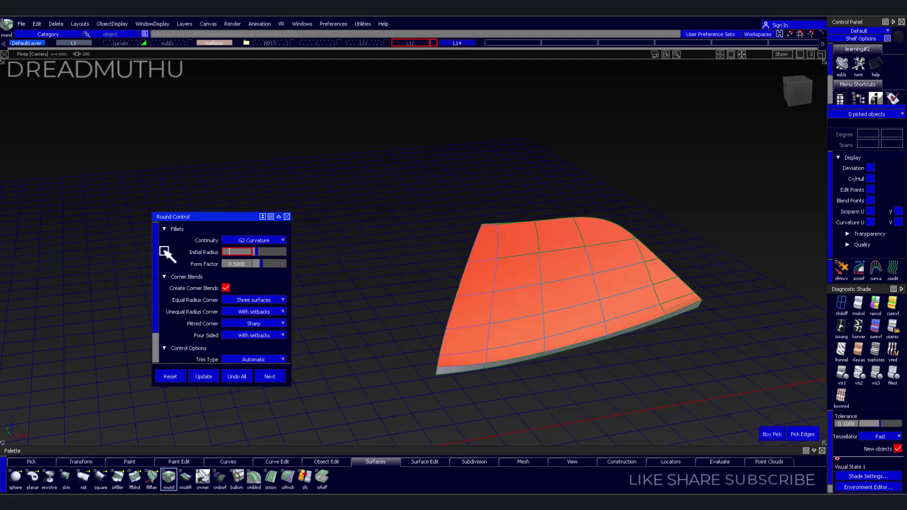
pyautogui.write('3.0000')
pyautogui.moveTo(718, 394)
pyautogui.keyDown('alt'); pyautogui.keyDown('shift'); pyautogui.mouseDown()
pyautogui.moveTo(391, 371)
pyautogui.moveTo(586, 298)
pyautogui.moveTo(496, 260)
pyautogui.moveTo(573, 350)
pyautogui.moveTo(614, 331)
pyautogui.moveTo(575, 344)
pyautogui.moveTo(473, 348)
pyautogui.mouseUp(); pyautogui.keyUp('shift'); pyautogui.keyUp('alt')
# Pick the fillet surfaces and assign them the dark Plastic shader
pyautogui.click(457, 43)
pyautogui.moveTo(337, 131); pyautogui.dragTo(614, 306)
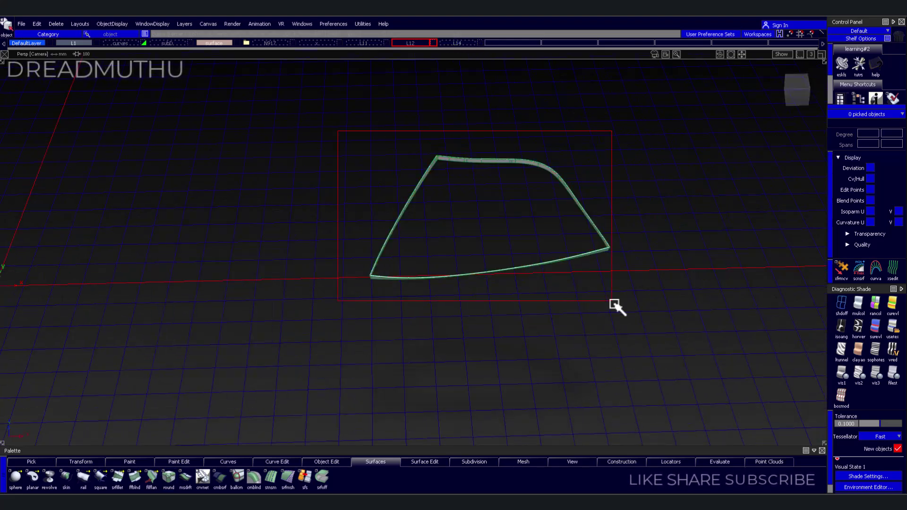
pyautogui.click(478, 43)
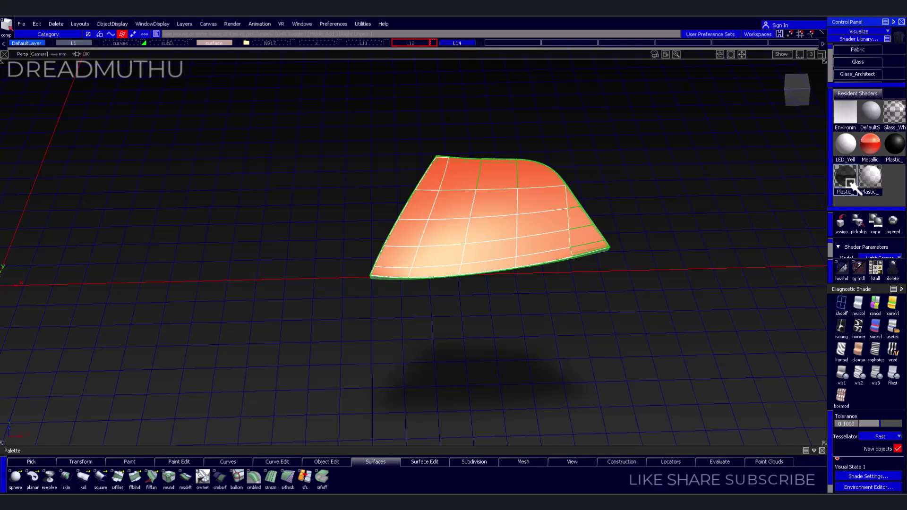
pyautogui.click(846, 182)
pyautogui.moveTo(408, 112)
pyautogui.keyDown('alt'); pyautogui.keyDown('shift'); pyautogui.mouseDown()
pyautogui.moveTo(298, 40)
pyautogui.moveTo(818, 246)
pyautogui.moveTo(496, 145)
pyautogui.mouseUp(); pyautogui.keyUp('shift'); pyautogui.keyUp('alt')
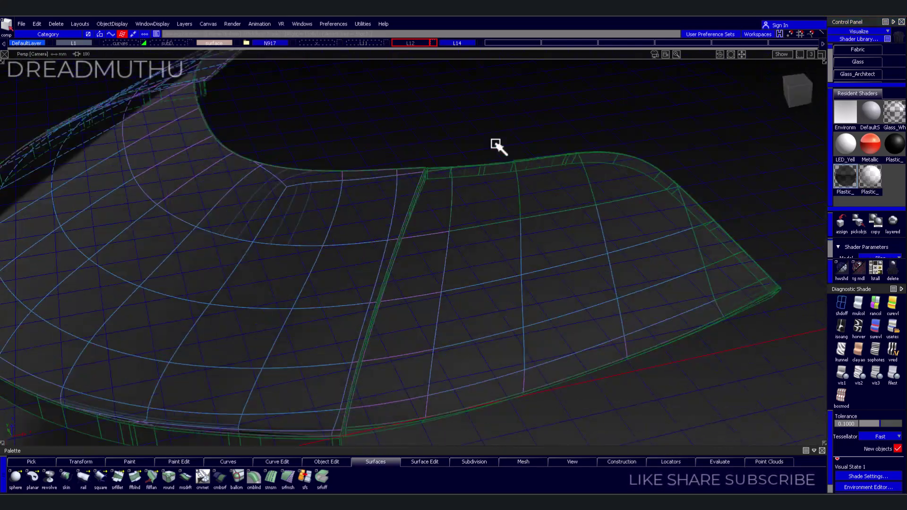
pyautogui.keyDown('alt'); pyautogui.keyDown('shift'); pyautogui.moveTo(496, 145); pyautogui.dragTo(395, 44, button='right'); pyautogui.keyUp('shift'); pyautogui.keyUp('alt')
# Show layer L11's surface and orbit around it
pyautogui.click(364, 43)
pyautogui.keyDown('alt'); pyautogui.keyDown('shift'); pyautogui.moveTo(469, 122); pyautogui.dragTo(381, 81); pyautogui.keyUp('shift'); pyautogui.keyUp('alt')
pyautogui.moveTo(381, 80)
pyautogui.keyDown('alt'); pyautogui.keyDown('shift'); pyautogui.mouseDown(button='right')
pyautogui.moveTo(463, 178)
pyautogui.moveTo(425, 213)
pyautogui.mouseUp(button='right'); pyautogui.keyUp('shift'); pyautogui.keyUp('alt')
pyautogui.click(185, 478)
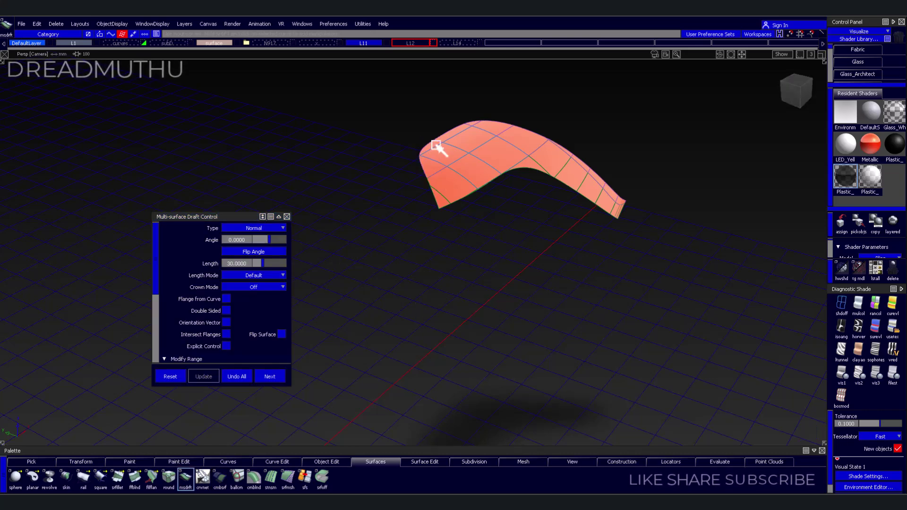
# Round the orange surface's edges with a 2.0 radius G2 Curvature fillet
pyautogui.moveTo(529, 118)
pyautogui.keyDown('alt'); pyautogui.keyDown('shift'); pyautogui.mouseDown(button='right')
pyautogui.moveTo(629, 358)
pyautogui.moveTo(571, 324)
pyautogui.mouseUp(button='right'); pyautogui.keyUp('shift'); pyautogui.keyUp('alt')
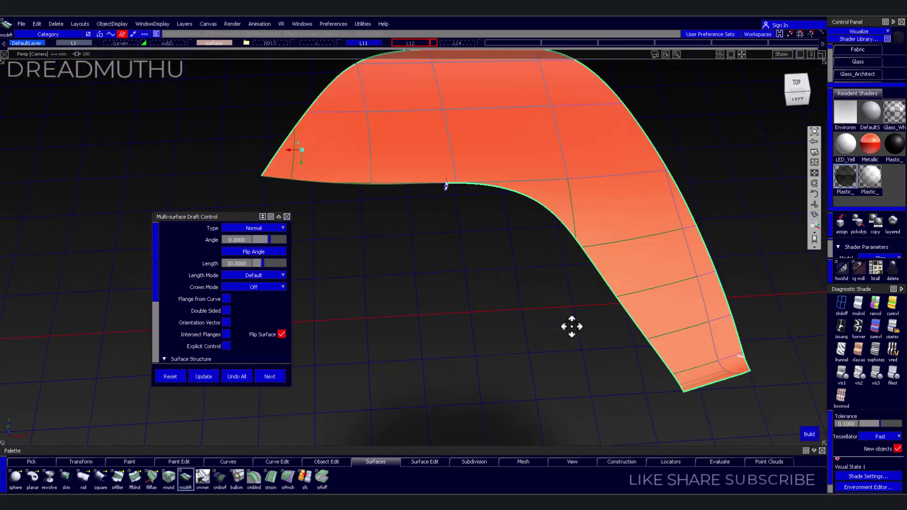
pyautogui.keyDown('alt'); pyautogui.keyDown('shift'); pyautogui.moveTo(571, 324); pyautogui.dragTo(425, 239); pyautogui.keyUp('shift'); pyautogui.keyUp('alt')
pyautogui.keyDown('alt'); pyautogui.keyDown('shift'); pyautogui.moveTo(472, 274); pyautogui.dragTo(189, 427, button='right'); pyautogui.keyUp('shift'); pyautogui.keyUp('alt')
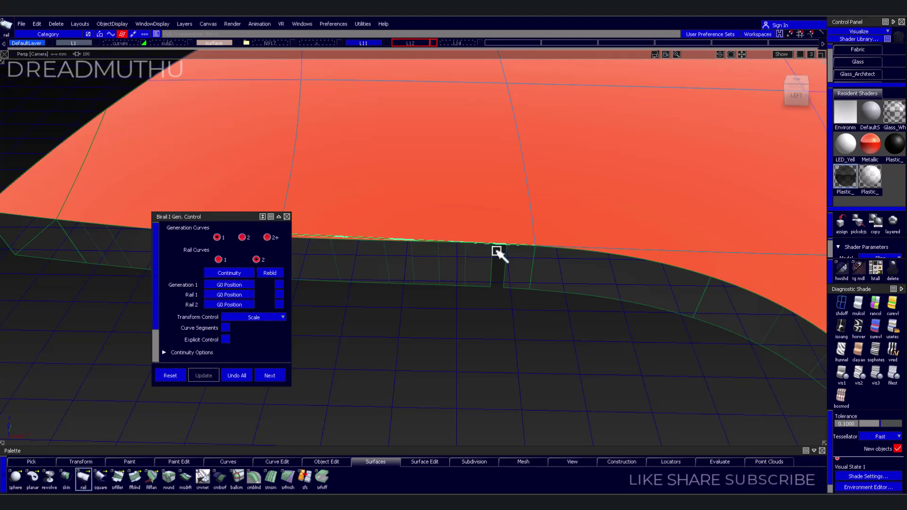
pyautogui.keyDown('alt'); pyautogui.keyDown('shift'); pyautogui.moveTo(469, 323); pyautogui.dragTo(500, 320, button='right'); pyautogui.keyUp('shift'); pyautogui.keyUp('alt')
pyautogui.click(169, 477)
pyautogui.moveTo(429, 370); pyautogui.dragTo(518, 344)
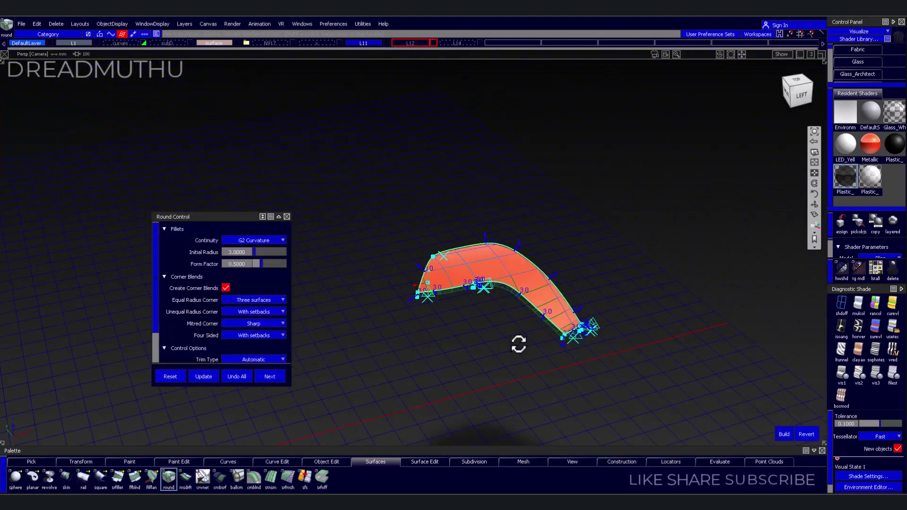
pyautogui.moveTo(519, 344)
pyautogui.keyDown('alt'); pyautogui.keyDown('shift'); pyautogui.mouseDown(button='right')
pyautogui.moveTo(547, 321)
pyautogui.moveTo(430, 324)
pyautogui.mouseUp(button='right'); pyautogui.keyUp('shift'); pyautogui.keyUp('alt')
pyautogui.keyDown('alt'); pyautogui.keyDown('shift'); pyautogui.moveTo(429, 324); pyautogui.dragTo(482, 344); pyautogui.keyUp('shift'); pyautogui.keyUp('alt')
pyautogui.keyDown('alt'); pyautogui.keyDown('shift'); pyautogui.moveTo(482, 345); pyautogui.dragTo(204, 259, button='right'); pyautogui.keyUp('shift'); pyautogui.keyUp('alt')
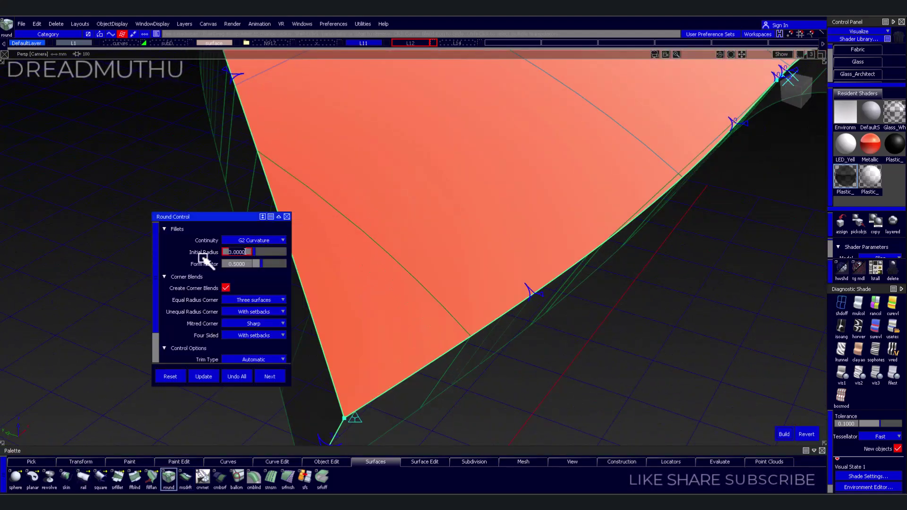
pyautogui.click(787, 435)
# Inspect the new fillet strip up close and from underneath
pyautogui.keyDown('alt'); pyautogui.keyDown('shift'); pyautogui.moveTo(628, 378); pyautogui.dragTo(522, 284); pyautogui.keyUp('shift'); pyautogui.keyUp('alt')
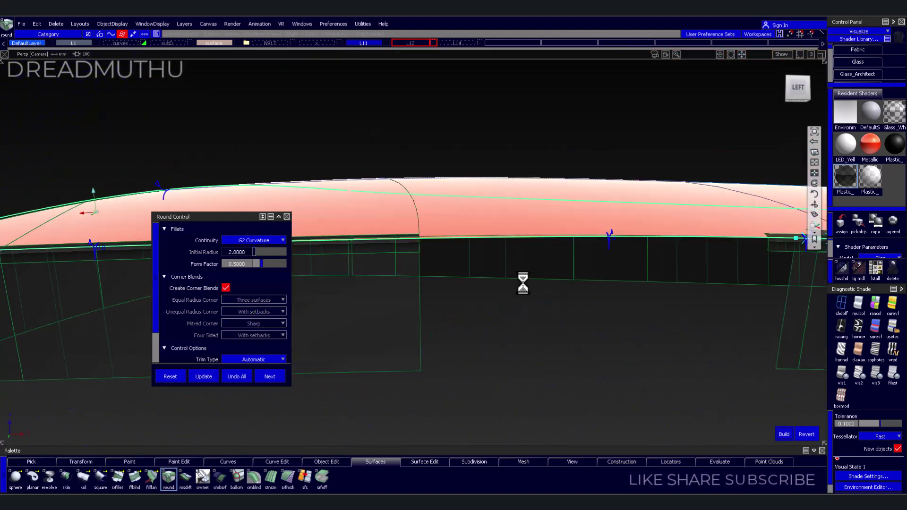
pyautogui.moveTo(523, 284)
pyautogui.keyDown('alt'); pyautogui.keyDown('shift'); pyautogui.mouseDown(button='right')
pyautogui.moveTo(526, 365)
pyautogui.moveTo(559, 366)
pyautogui.moveTo(652, 290)
pyautogui.moveTo(327, 324)
pyautogui.mouseUp(button='right'); pyautogui.keyUp('shift'); pyautogui.keyUp('alt')
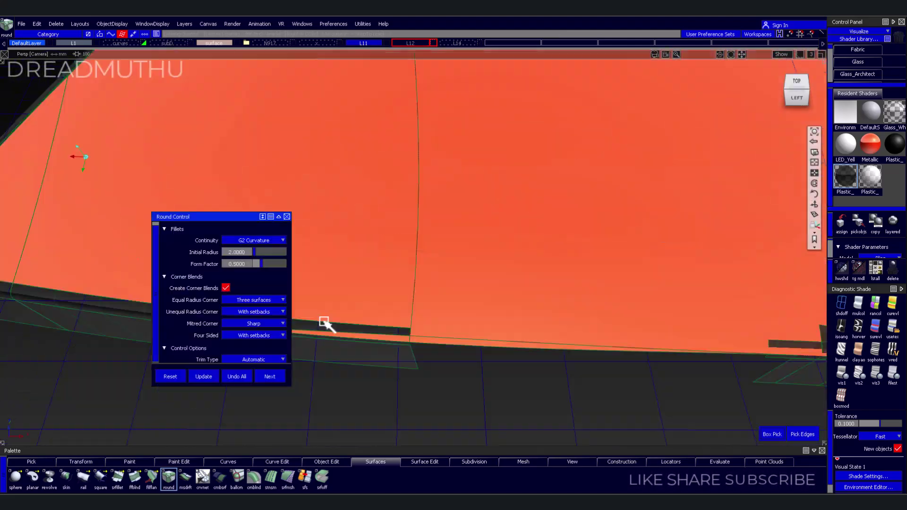
pyautogui.keyDown('alt'); pyautogui.keyDown('shift'); pyautogui.moveTo(414, 305); pyautogui.dragTo(462, 350); pyautogui.keyUp('shift'); pyautogui.keyUp('alt')
pyautogui.keyDown('alt'); pyautogui.keyDown('shift'); pyautogui.moveTo(459, 318); pyautogui.dragTo(583, 342); pyautogui.keyUp('shift'); pyautogui.keyUp('alt')
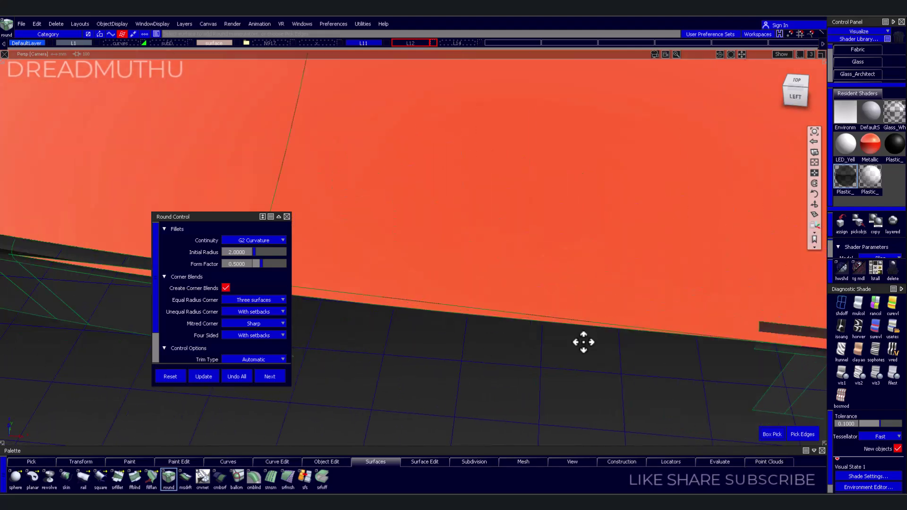
pyautogui.moveTo(584, 342)
pyautogui.keyDown('alt'); pyautogui.keyDown('shift'); pyautogui.mouseDown(button='right')
pyautogui.moveTo(546, 204)
pyautogui.moveTo(523, 381)
pyautogui.mouseUp(button='right'); pyautogui.keyUp('shift'); pyautogui.keyUp('alt')
# Add a Multi-surface Draft flange along the orange surface's edge
pyautogui.click(185, 477)
pyautogui.moveTo(348, 357)
pyautogui.keyDown('alt'); pyautogui.keyDown('shift'); pyautogui.mouseDown()
pyautogui.moveTo(573, 340)
pyautogui.moveTo(602, 299)
pyautogui.mouseUp(); pyautogui.keyUp('shift'); pyautogui.keyUp('alt')
pyautogui.keyDown('alt'); pyautogui.keyDown('shift'); pyautogui.moveTo(602, 300); pyautogui.dragTo(359, 310, button='right'); pyautogui.keyUp('shift'); pyautogui.keyUp('alt')
pyautogui.keyDown('alt'); pyautogui.keyDown('shift'); pyautogui.moveTo(359, 311); pyautogui.dragTo(368, 277); pyautogui.keyUp('shift'); pyautogui.keyUp('alt')
pyautogui.keyDown('alt'); pyautogui.keyDown('shift'); pyautogui.moveTo(372, 339); pyautogui.dragTo(375, 356); pyautogui.keyUp('shift'); pyautogui.keyUp('alt')
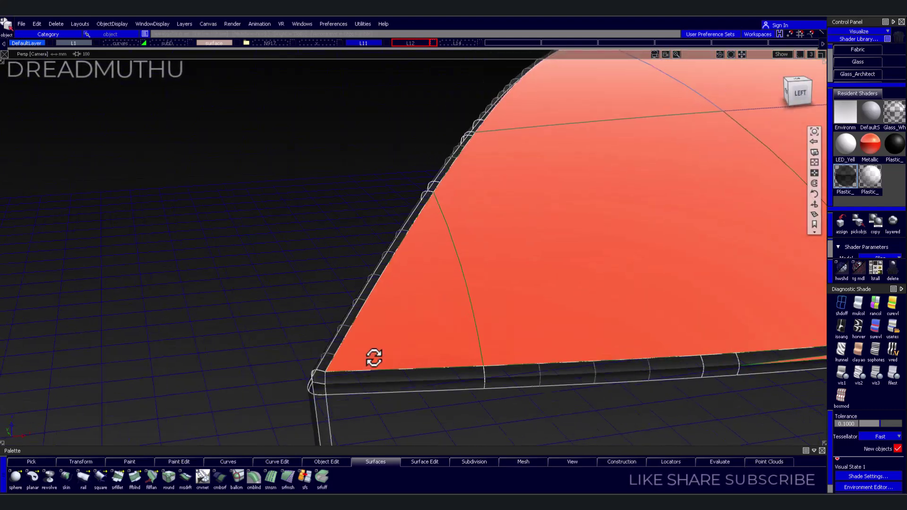
pyautogui.moveTo(375, 357)
pyautogui.keyDown('alt'); pyautogui.keyDown('shift'); pyautogui.mouseDown(button='right')
pyautogui.moveTo(512, 318)
pyautogui.moveTo(468, 362)
pyautogui.mouseUp(button='right'); pyautogui.keyUp('shift'); pyautogui.keyUp('alt')
pyautogui.keyDown('alt'); pyautogui.keyDown('shift'); pyautogui.moveTo(467, 362); pyautogui.dragTo(477, 302, button='middle'); pyautogui.keyUp('shift'); pyautogui.keyUp('alt')
pyautogui.keyDown('alt'); pyautogui.keyDown('shift'); pyautogui.moveTo(478, 301); pyautogui.dragTo(354, 248); pyautogui.keyUp('shift'); pyautogui.keyUp('alt')
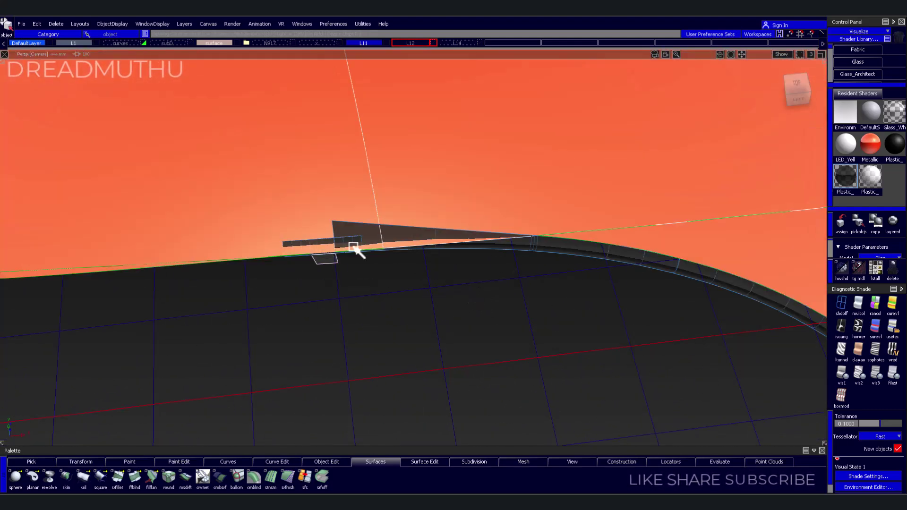
pyautogui.keyDown('alt'); pyautogui.keyDown('shift'); pyautogui.moveTo(354, 247); pyautogui.dragTo(388, 251, button='right'); pyautogui.keyUp('shift'); pyautogui.keyUp('alt')
# Orbit around the orange surface to check the flange and find its gap
pyautogui.keyDown('alt'); pyautogui.keyDown('shift'); pyautogui.moveTo(370, 209); pyautogui.dragTo(466, 297); pyautogui.keyUp('shift'); pyautogui.keyUp('alt')
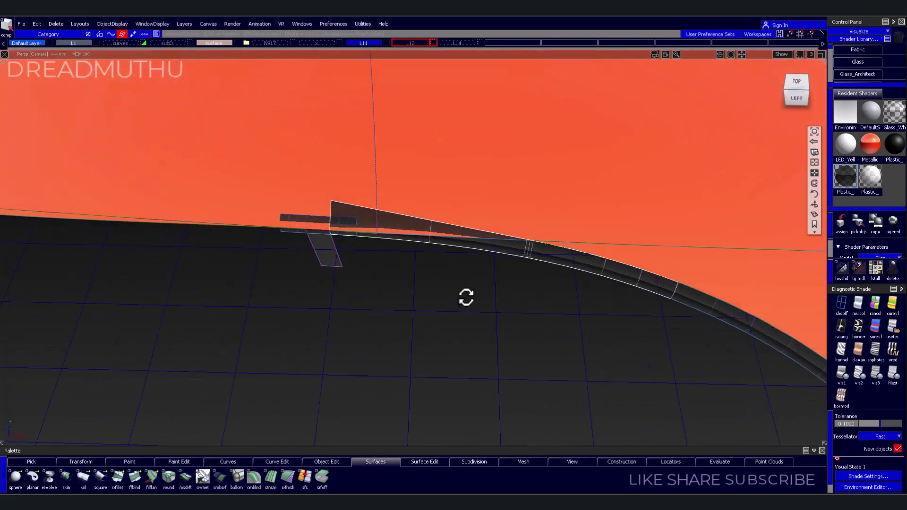
pyautogui.keyDown('alt'); pyautogui.keyDown('shift'); pyautogui.moveTo(708, 302); pyautogui.dragTo(417, 352); pyautogui.keyUp('shift'); pyautogui.keyUp('alt')
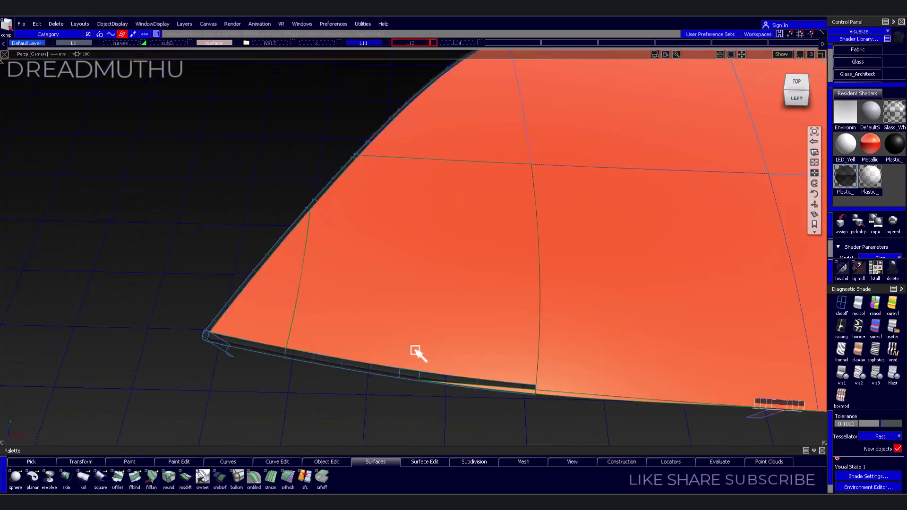
pyautogui.keyDown('alt'); pyautogui.keyDown('shift'); pyautogui.moveTo(574, 347); pyautogui.dragTo(563, 398, button='right'); pyautogui.keyUp('shift'); pyautogui.keyUp('alt')
pyautogui.keyDown('alt'); pyautogui.keyDown('shift'); pyautogui.moveTo(563, 399); pyautogui.dragTo(401, 336); pyautogui.keyUp('shift'); pyautogui.keyUp('alt')
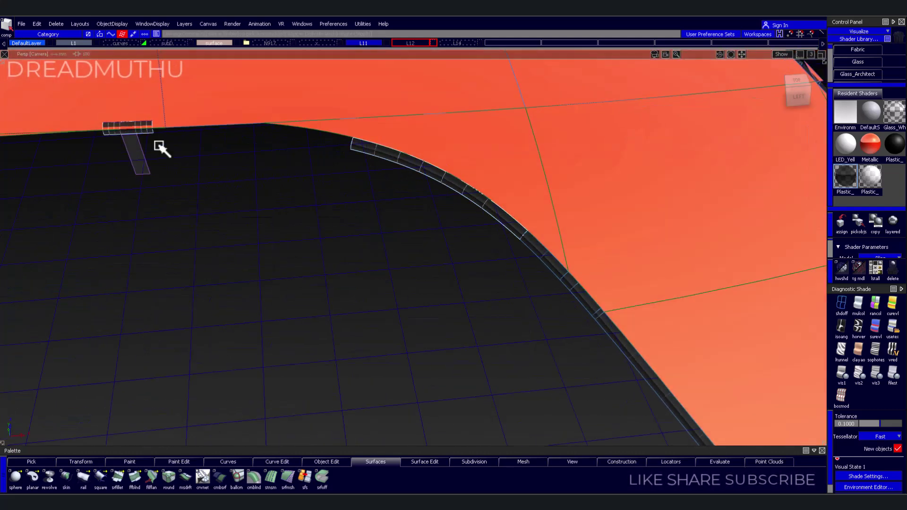
pyautogui.keyDown('alt'); pyautogui.keyDown('shift'); pyautogui.moveTo(158, 146); pyautogui.dragTo(341, 235, button='middle'); pyautogui.keyUp('shift'); pyautogui.keyUp('alt')
pyautogui.moveTo(637, 289)
pyautogui.keyDown('alt'); pyautogui.keyDown('shift'); pyautogui.mouseDown()
pyautogui.moveTo(415, 265)
pyautogui.moveTo(541, 344)
pyautogui.mouseUp(); pyautogui.keyUp('shift'); pyautogui.keyUp('alt')
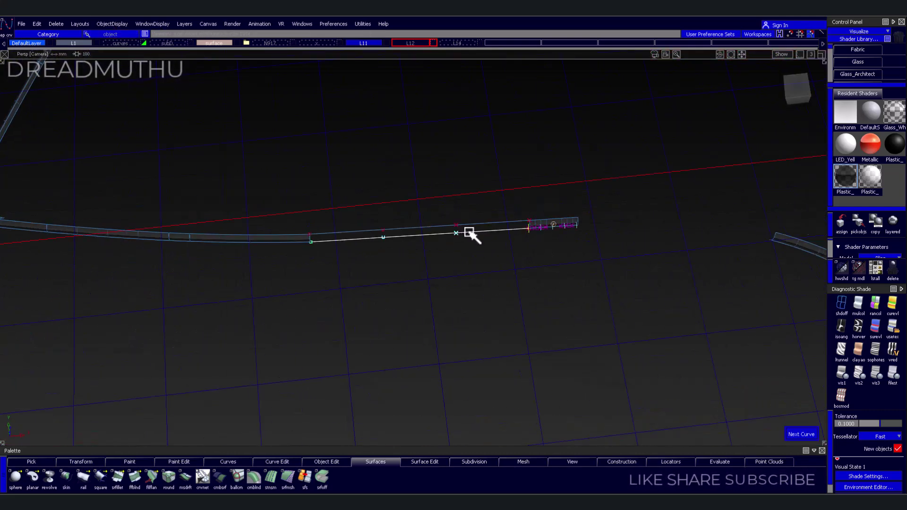
# Align the gap curve's end to the neighbouring fillet edge
pyautogui.keyDown('alt'); pyautogui.keyDown('shift'); pyautogui.moveTo(610, 286); pyautogui.dragTo(478, 214); pyautogui.keyUp('shift'); pyautogui.keyUp('alt')
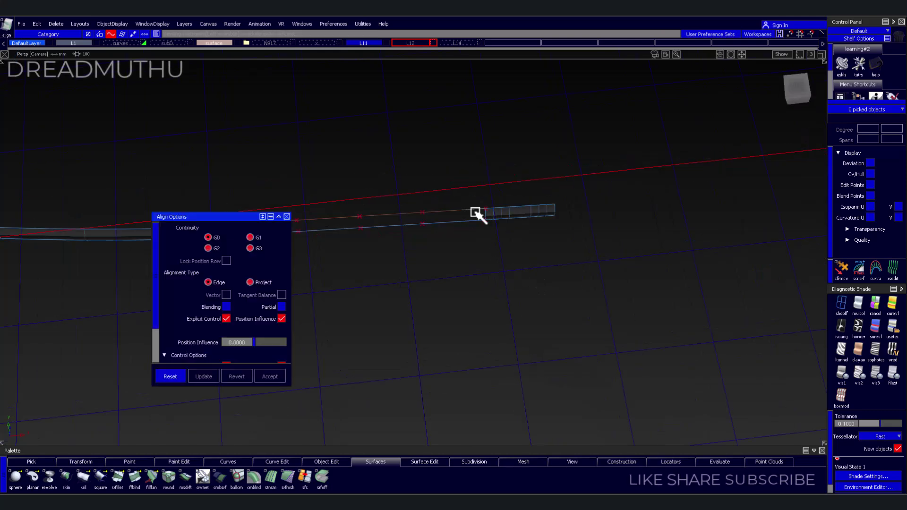
pyautogui.press('Escape')
pyautogui.keyDown('alt'); pyautogui.keyDown('shift'); pyautogui.moveTo(387, 287); pyautogui.dragTo(431, 334); pyautogui.keyUp('shift'); pyautogui.keyUp('alt')
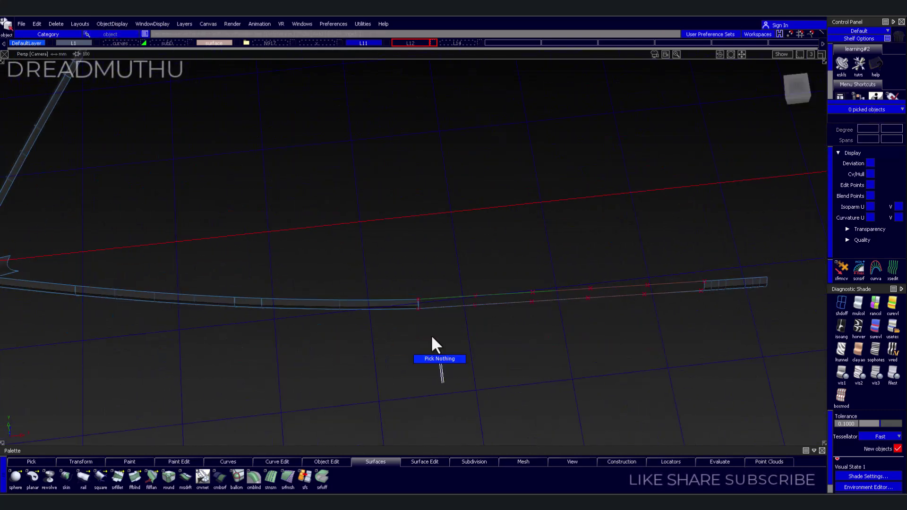
pyautogui.click(416, 307)
pyautogui.click(681, 293)
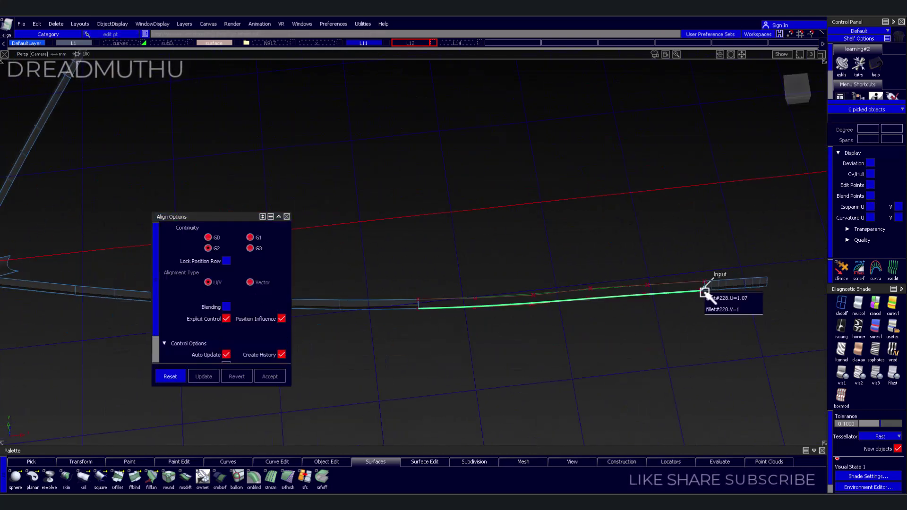
pyautogui.keyDown('alt'); pyautogui.keyDown('shift'); pyautogui.moveTo(704, 292); pyautogui.dragTo(607, 205); pyautogui.keyUp('shift'); pyautogui.keyUp('alt')
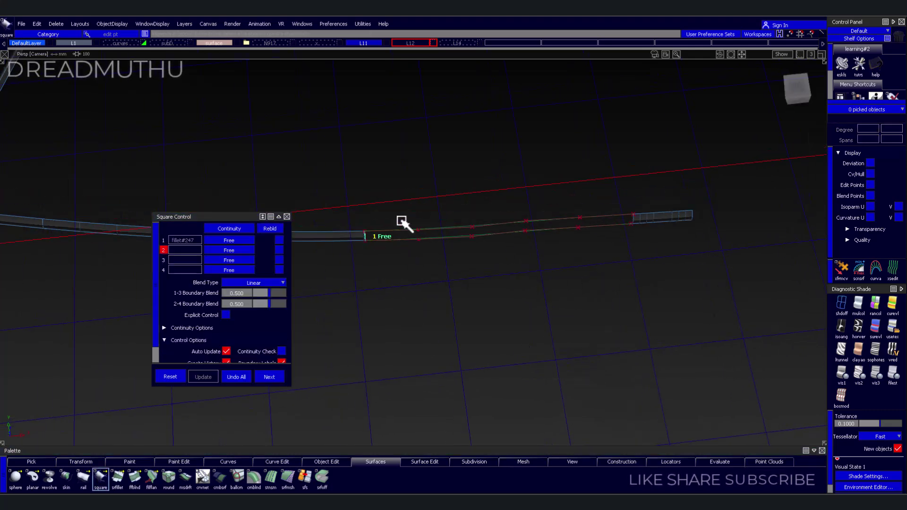
pyautogui.moveTo(402, 222)
pyautogui.keyDown('alt'); pyautogui.keyDown('shift'); pyautogui.mouseDown()
pyautogui.moveTo(602, 281)
pyautogui.moveTo(537, 357)
pyautogui.moveTo(647, 306)
pyautogui.mouseUp(); pyautogui.keyUp('shift'); pyautogui.keyUp('alt')
# Draw and align an EP curve, then bridge the gap with a Square patch (fillet#228, curve#9, fillet#230, curve#8)
pyautogui.press('e')
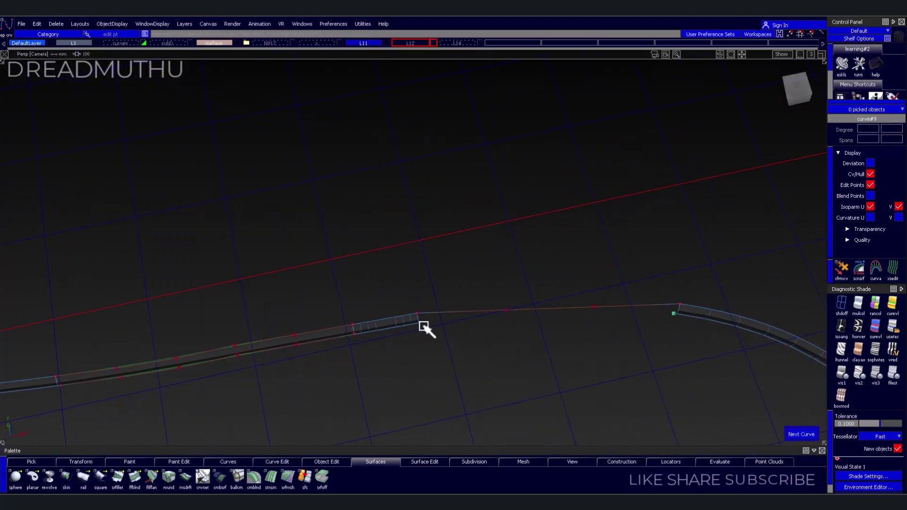
pyautogui.press('a')
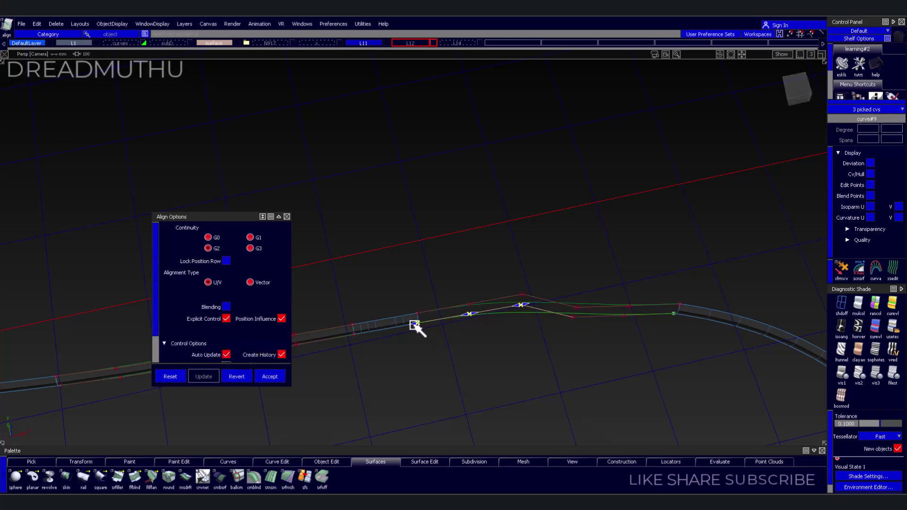
pyautogui.click(106, 489)
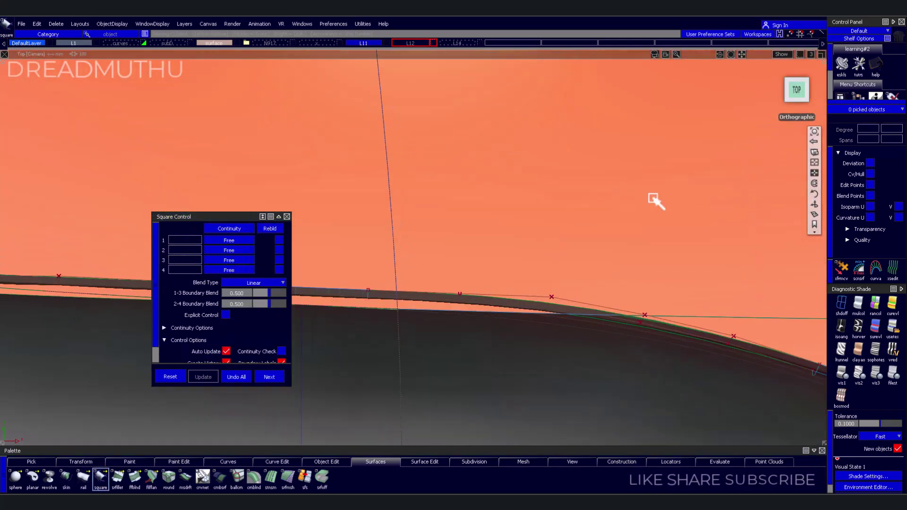
pyautogui.moveTo(656, 200)
pyautogui.keyDown('alt'); pyautogui.keyDown('shift'); pyautogui.mouseDown()
pyautogui.moveTo(480, 146)
pyautogui.moveTo(514, 119)
pyautogui.moveTo(513, 243)
pyautogui.moveTo(580, 250)
pyautogui.moveTo(438, 273)
pyautogui.moveTo(616, 283)
pyautogui.moveTo(668, 269)
pyautogui.moveTo(593, 344)
pyautogui.mouseUp(); pyautogui.keyUp('shift'); pyautogui.keyUp('alt')
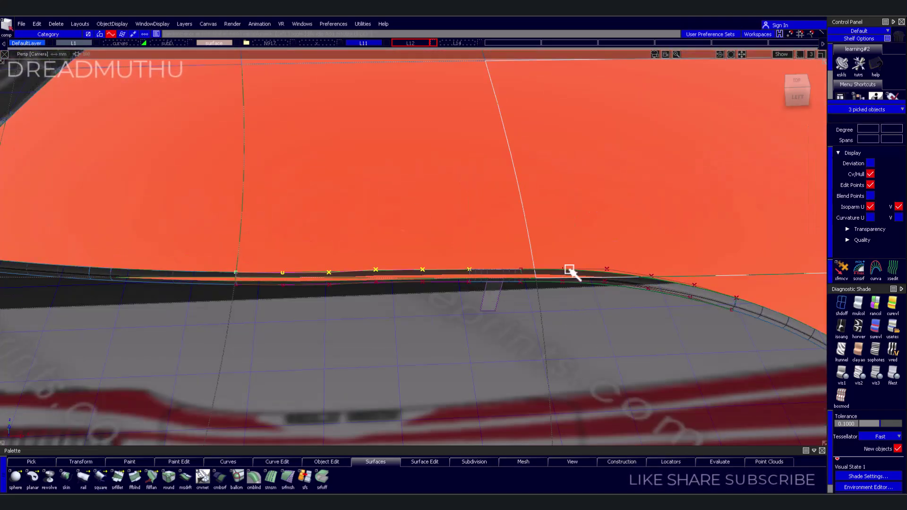
# In Top view, project the edge curve onto the orange body surface
pyautogui.keyDown('alt'); pyautogui.keyDown('shift'); pyautogui.moveTo(507, 273); pyautogui.dragTo(522, 364); pyautogui.keyUp('shift'); pyautogui.keyUp('alt')
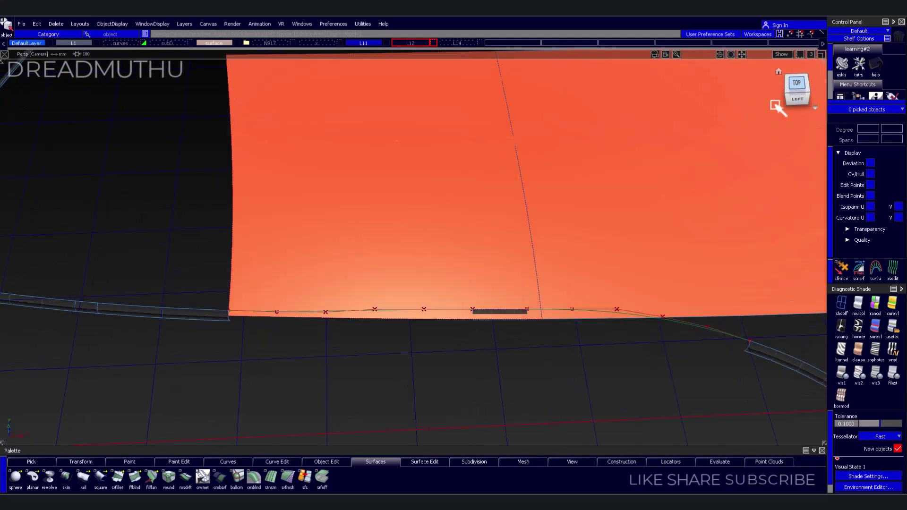
pyautogui.click(795, 87)
pyautogui.click(493, 285)
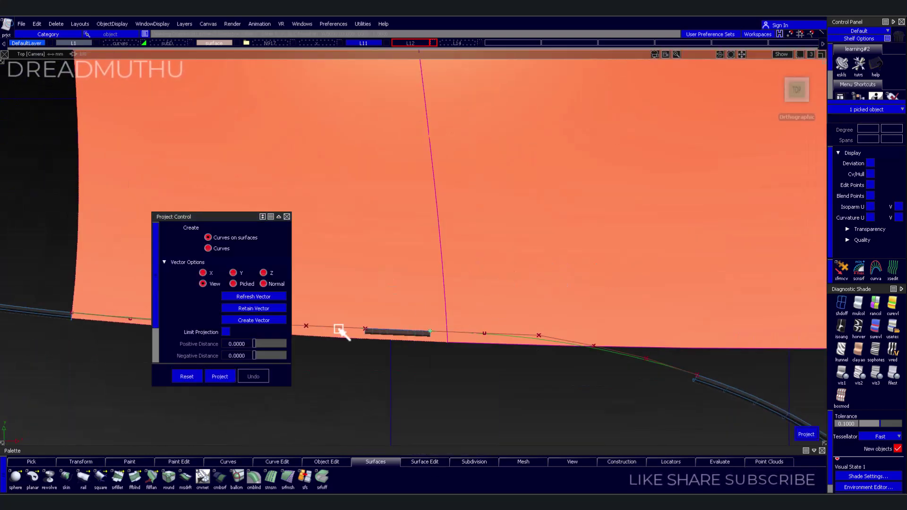
pyautogui.keyDown('alt'); pyautogui.keyDown('shift'); pyautogui.moveTo(321, 330); pyautogui.dragTo(378, 280, button='middle'); pyautogui.keyUp('shift'); pyautogui.keyUp('alt')
pyautogui.keyDown('alt'); pyautogui.keyDown('shift'); pyautogui.moveTo(420, 375); pyautogui.dragTo(534, 307); pyautogui.keyUp('shift'); pyautogui.keyUp('alt')
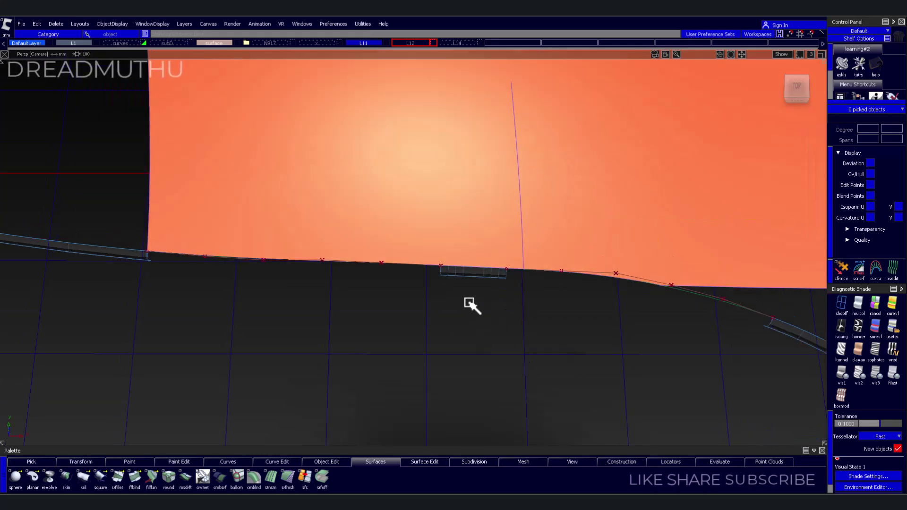
pyautogui.keyDown('alt'); pyautogui.keyDown('shift'); pyautogui.moveTo(470, 304); pyautogui.dragTo(472, 342, button='middle'); pyautogui.keyUp('shift'); pyautogui.keyUp('alt')
pyautogui.keyDown('alt'); pyautogui.keyDown('shift'); pyautogui.moveTo(545, 322); pyautogui.dragTo(431, 300, button='right'); pyautogui.keyUp('shift'); pyautogui.keyUp('alt')
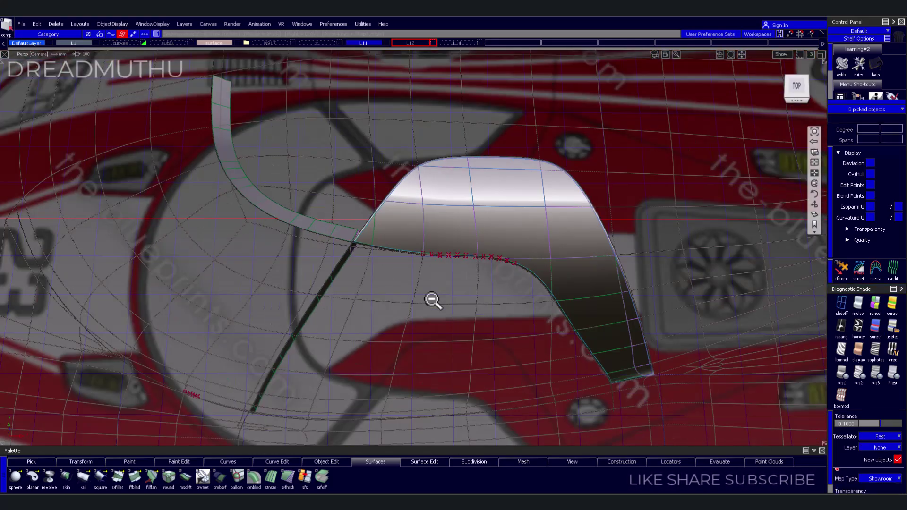
pyautogui.keyDown('alt'); pyautogui.keyDown('shift'); pyautogui.moveTo(431, 300); pyautogui.dragTo(270, 247); pyautogui.keyUp('shift'); pyautogui.keyUp('alt')
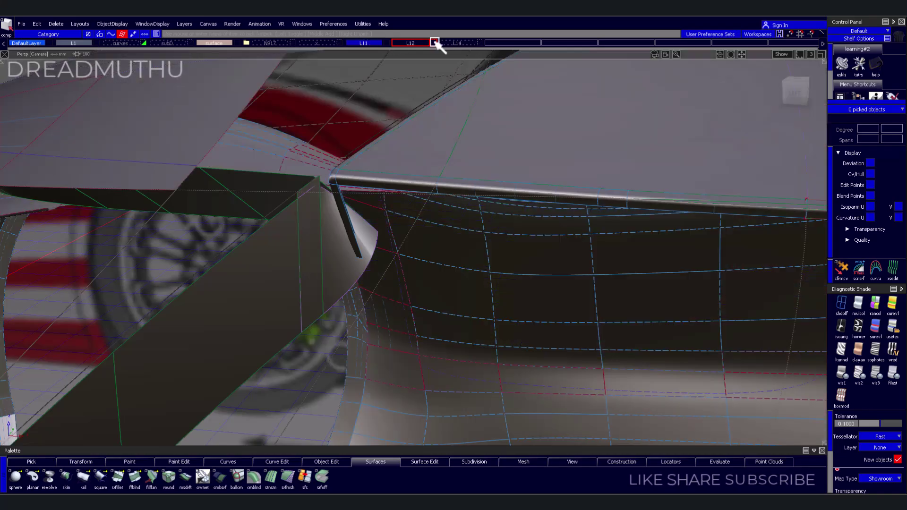
# Assign the 19 picked surfaces to another layer, accept the warning, and hide layer x
pyautogui.keyDown('alt'); pyautogui.keyDown('shift'); pyautogui.moveTo(385, 81); pyautogui.dragTo(470, 264); pyautogui.keyUp('shift'); pyautogui.keyUp('alt')
pyautogui.keyDown('alt'); pyautogui.keyDown('shift'); pyautogui.moveTo(470, 263); pyautogui.dragTo(506, 302, button='right'); pyautogui.keyUp('shift'); pyautogui.keyUp('alt')
pyautogui.moveTo(505, 302)
pyautogui.keyDown('alt'); pyautogui.keyDown('shift'); pyautogui.mouseDown()
pyautogui.moveTo(668, 299)
pyautogui.moveTo(567, 318)
pyautogui.moveTo(307, 61)
pyautogui.mouseUp(); pyautogui.keyUp('shift'); pyautogui.keyUp('alt')
pyautogui.keyDown('alt'); pyautogui.keyDown('shift'); pyautogui.moveTo(308, 61); pyautogui.dragTo(505, 196, button='right'); pyautogui.keyUp('shift'); pyautogui.keyUp('alt')
pyautogui.keyDown('ctrl'); pyautogui.keyDown('shift'); pyautogui.moveTo(465, 221); pyautogui.dragTo(444, 252); pyautogui.keyUp('shift'); pyautogui.keyUp('ctrl')
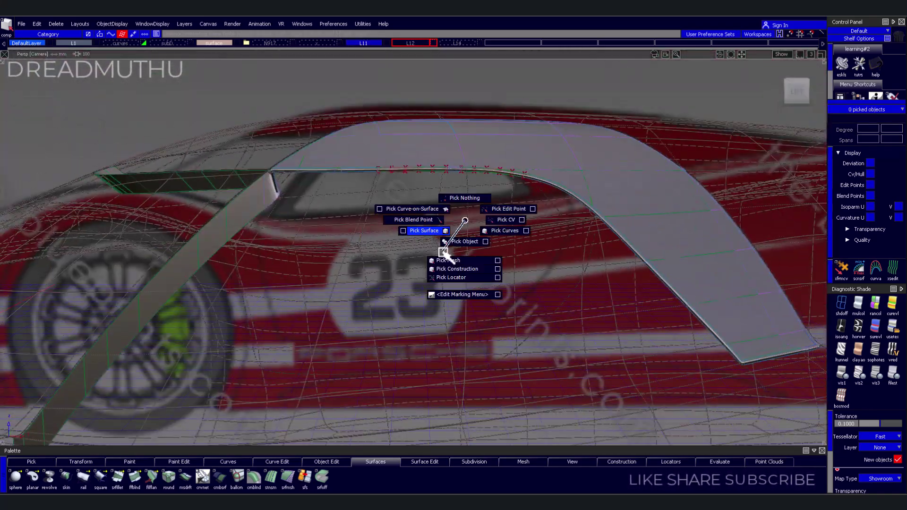
pyautogui.click(326, 52)
pyautogui.keyDown('alt'); pyautogui.keyDown('shift'); pyautogui.moveTo(331, 66); pyautogui.dragTo(414, 252); pyautogui.keyUp('shift'); pyautogui.keyUp('alt')
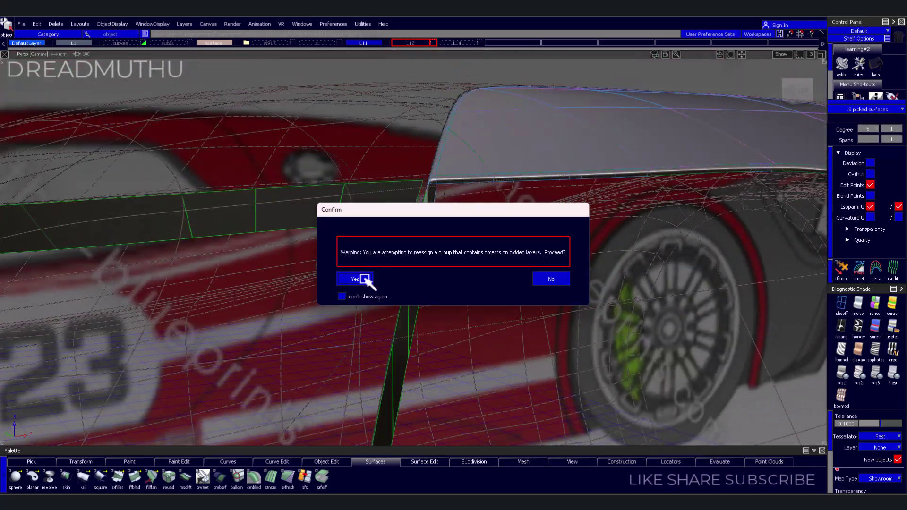
pyautogui.click(361, 284)
pyautogui.click(343, 43)
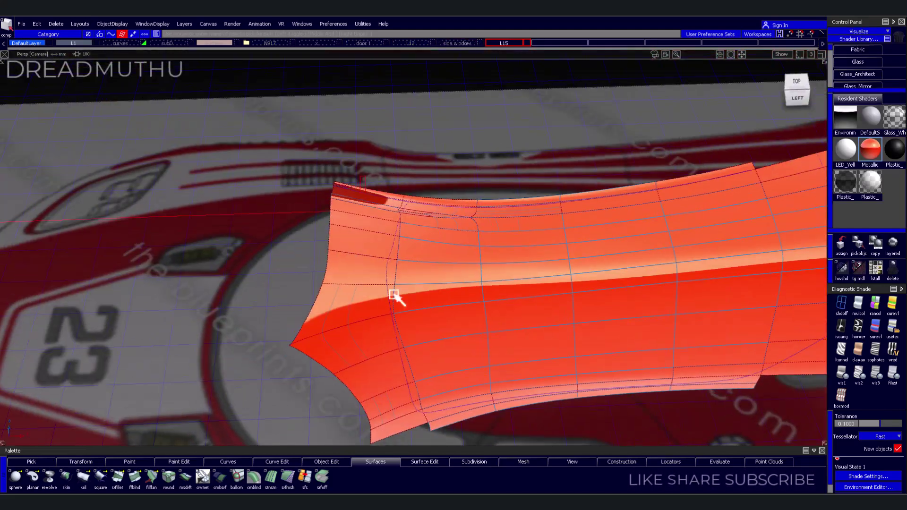
# Pick the trimmed side surface and adjust L12 and L15 layer visibility
pyautogui.keyDown('ctrl'); pyautogui.keyDown('shift'); pyautogui.moveTo(390, 122); pyautogui.dragTo(411, 199, button='right'); pyautogui.keyUp('shift'); pyautogui.keyUp('ctrl')
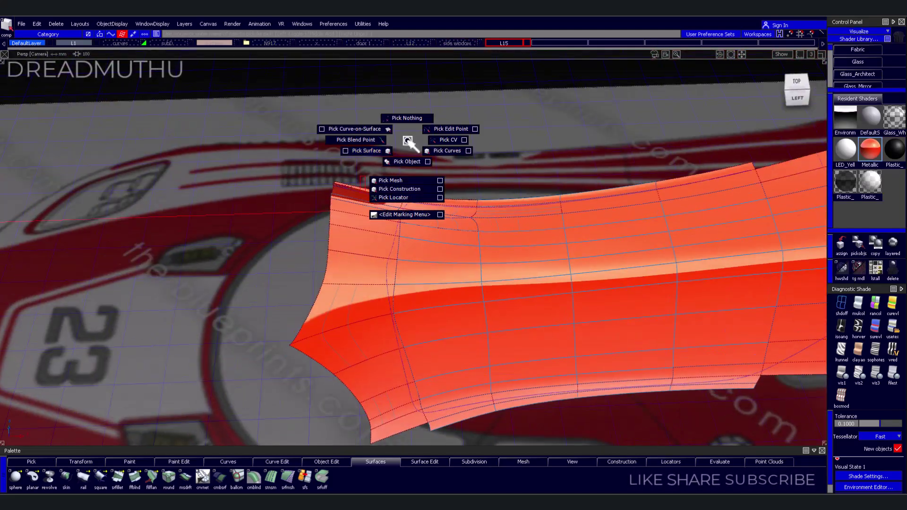
pyautogui.click(425, 364)
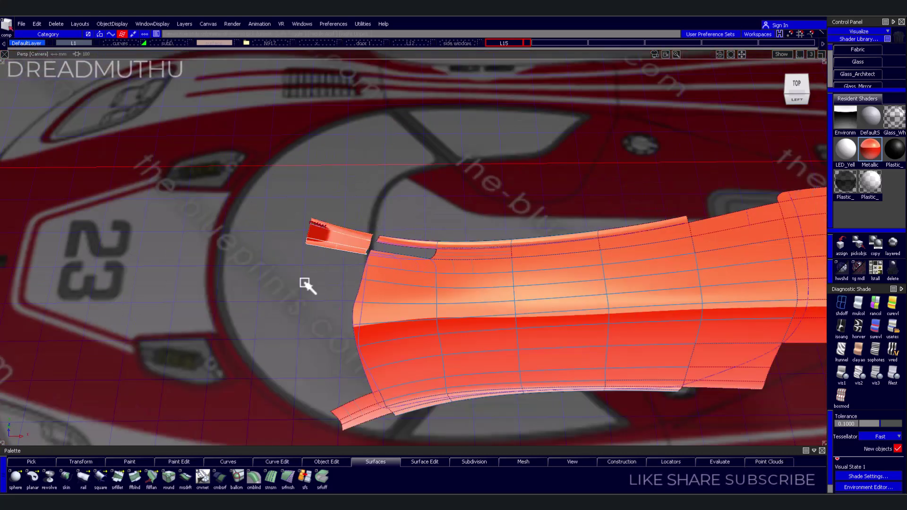
pyautogui.click(415, 44)
pyautogui.click(528, 43)
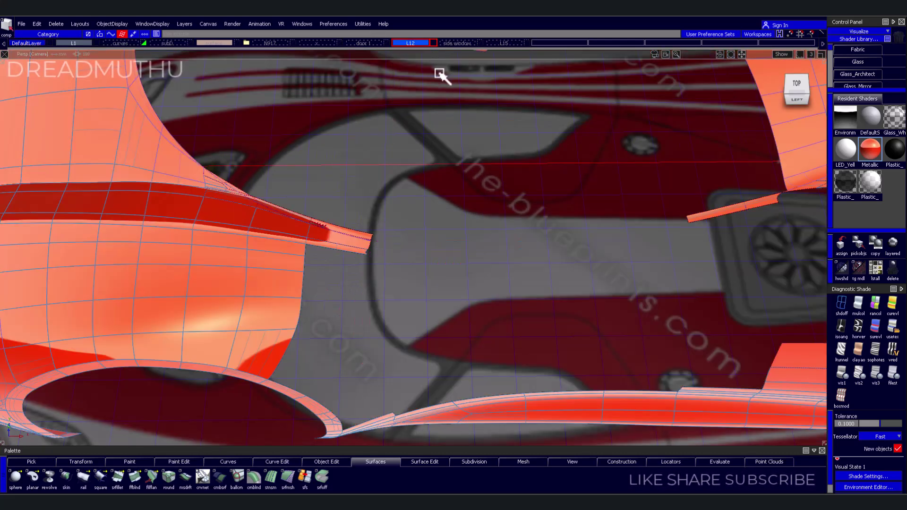
pyautogui.click(350, 280)
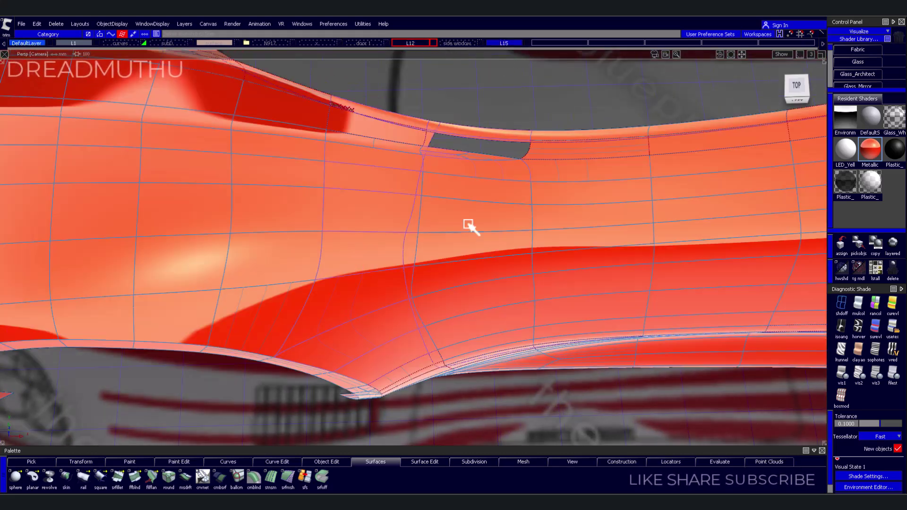
# Untrim the side surface to fill its hole, then select the lower surface and small patch
pyautogui.click(528, 44)
pyautogui.moveTo(534, 151); pyautogui.dragTo(489, 339)
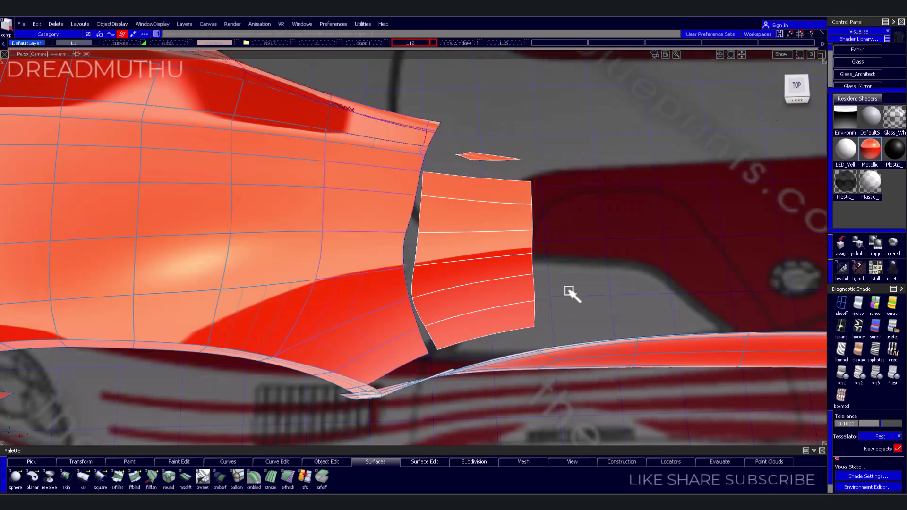
pyautogui.click(528, 43)
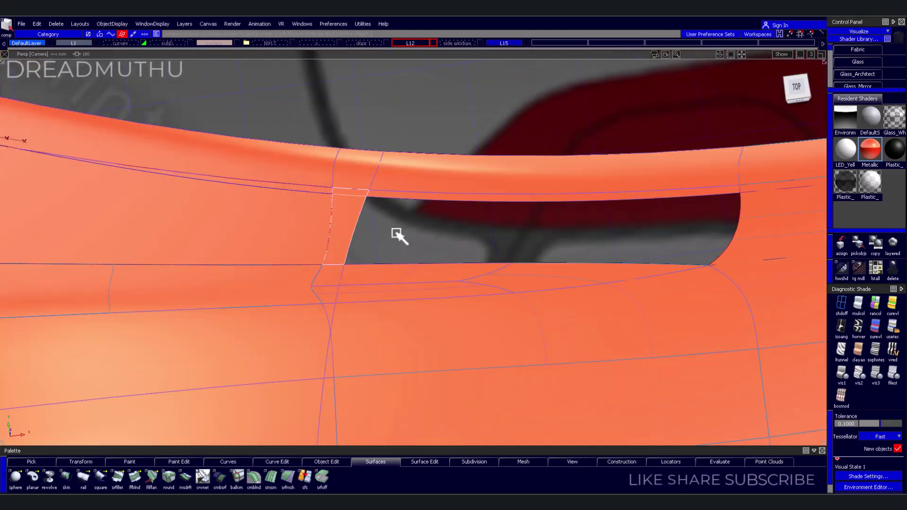
pyautogui.click(424, 237)
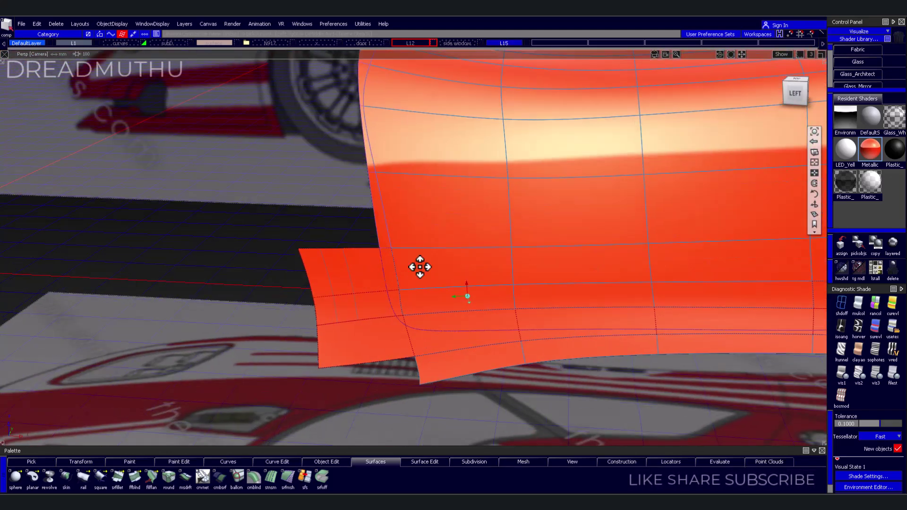
pyautogui.keyDown('alt'); pyautogui.keyDown('shift'); pyautogui.moveTo(420, 267); pyautogui.dragTo(507, 366, button='middle'); pyautogui.keyUp('shift'); pyautogui.keyUp('alt')
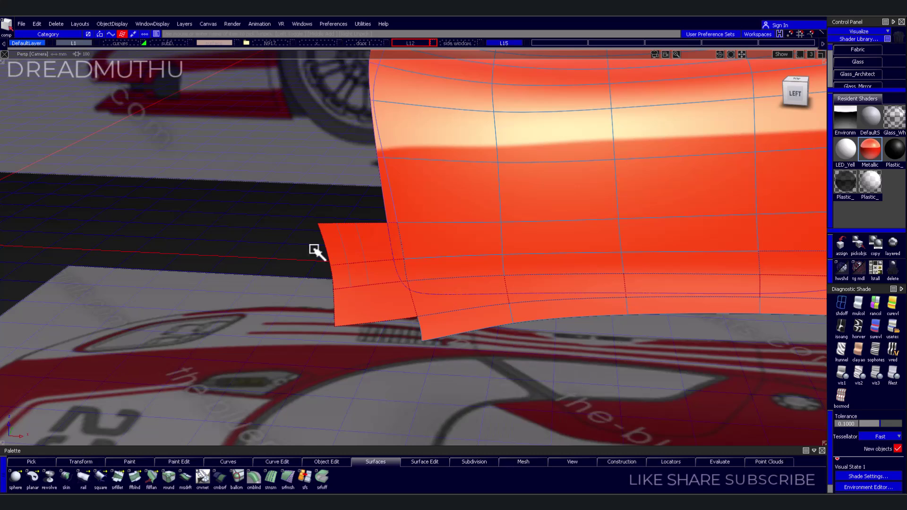
pyautogui.moveTo(314, 251); pyautogui.dragTo(667, 287)
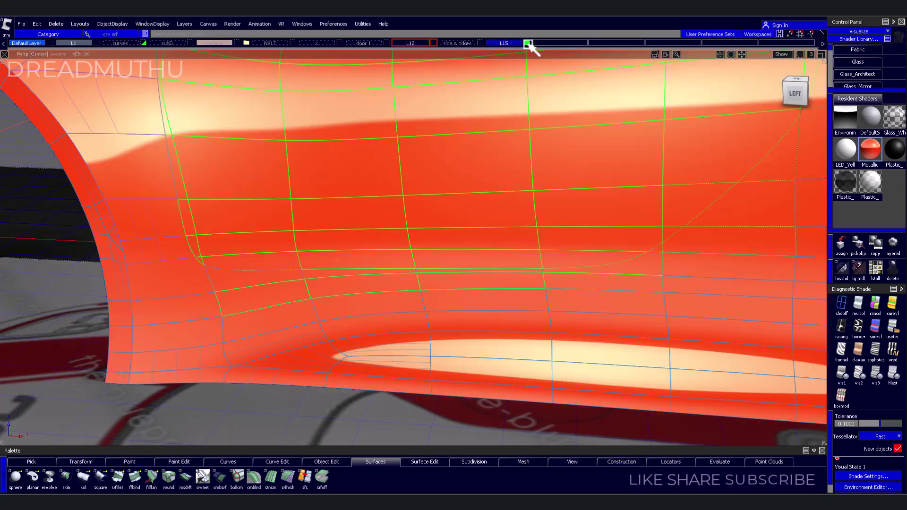
# Trim the side surface along the door outline, marking the region to keep
pyautogui.click(528, 44)
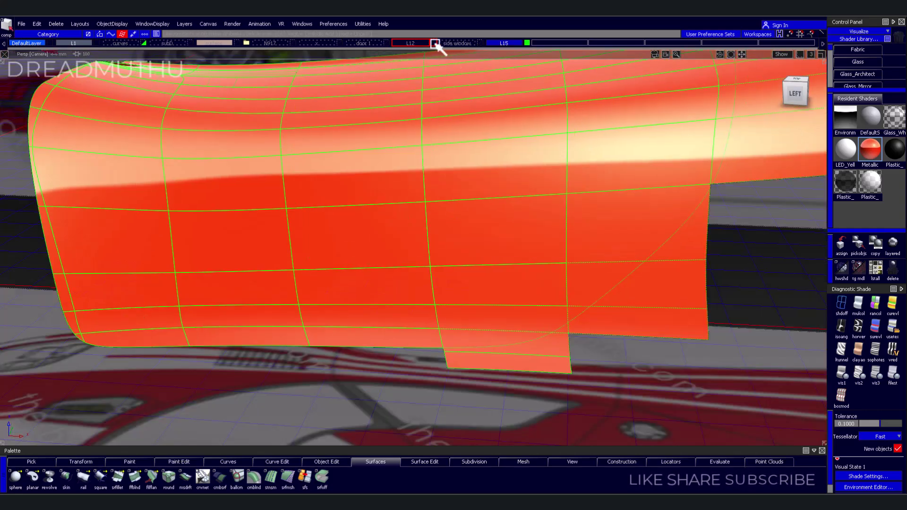
pyautogui.moveTo(721, 219)
pyautogui.mouseDown()
pyautogui.moveTo(525, 375)
pyautogui.moveTo(585, 368)
pyautogui.moveTo(549, 359)
pyautogui.mouseUp()
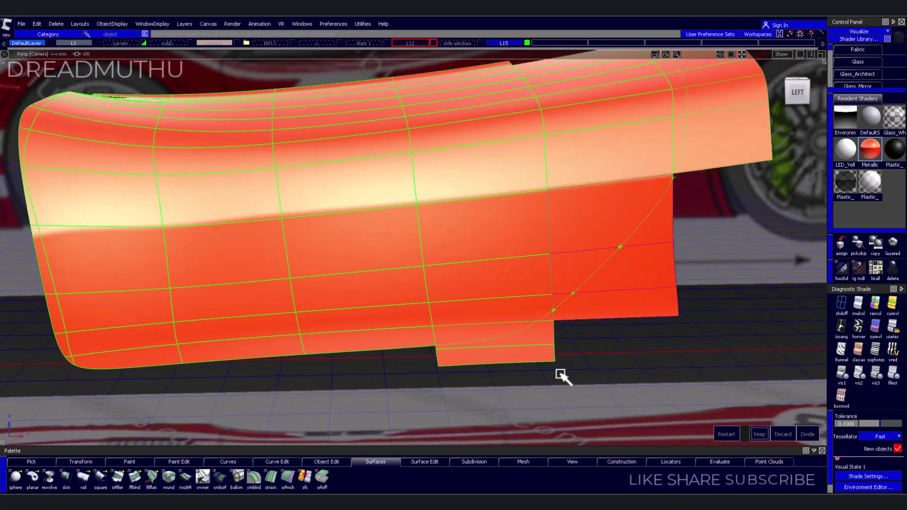
pyautogui.click(528, 340)
pyautogui.scroll(3, 527, 341)
pyautogui.scroll(2, 537, 325)
pyautogui.click(501, 294)
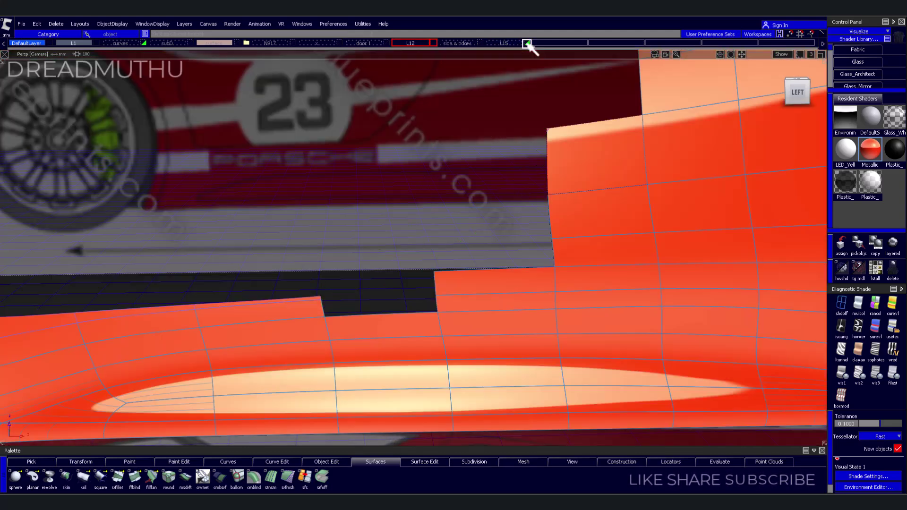
# Toggle layers L15 and L12 to check each trimmed piece, making L12 the active layer
pyautogui.click(516, 43)
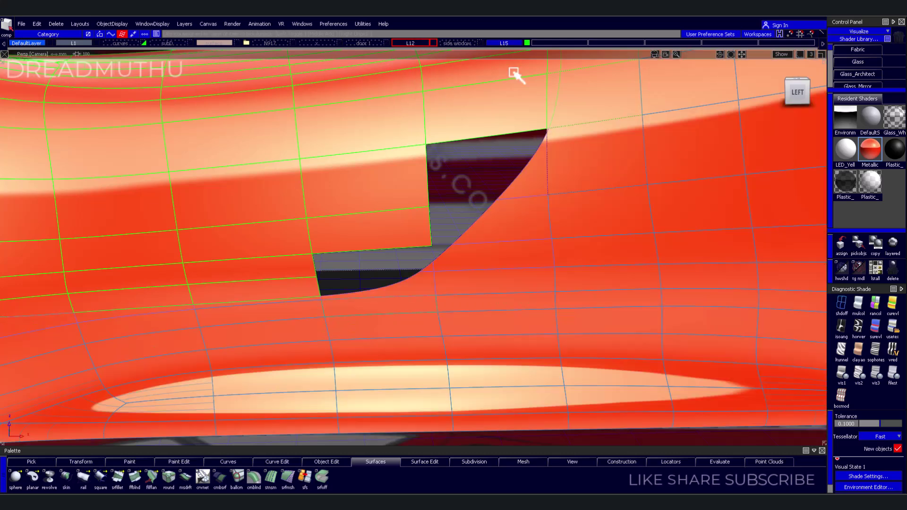
pyautogui.click(422, 44)
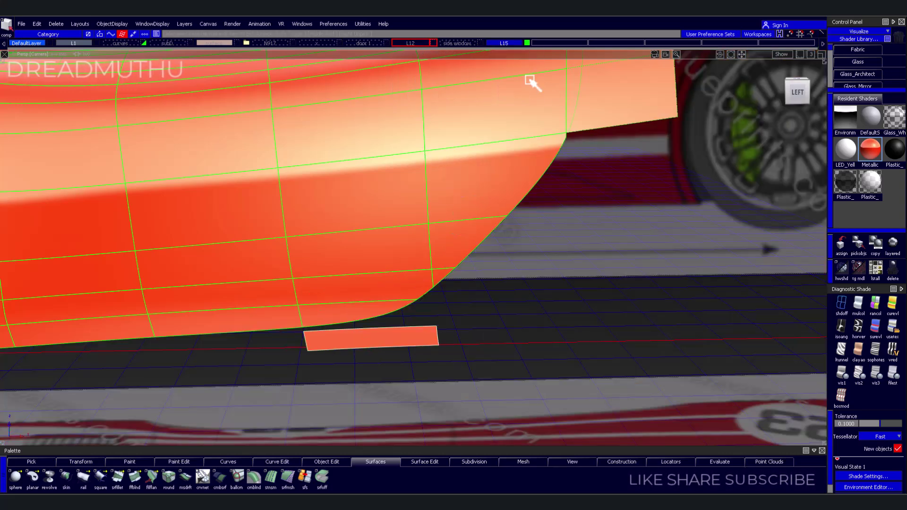
pyautogui.click(504, 43)
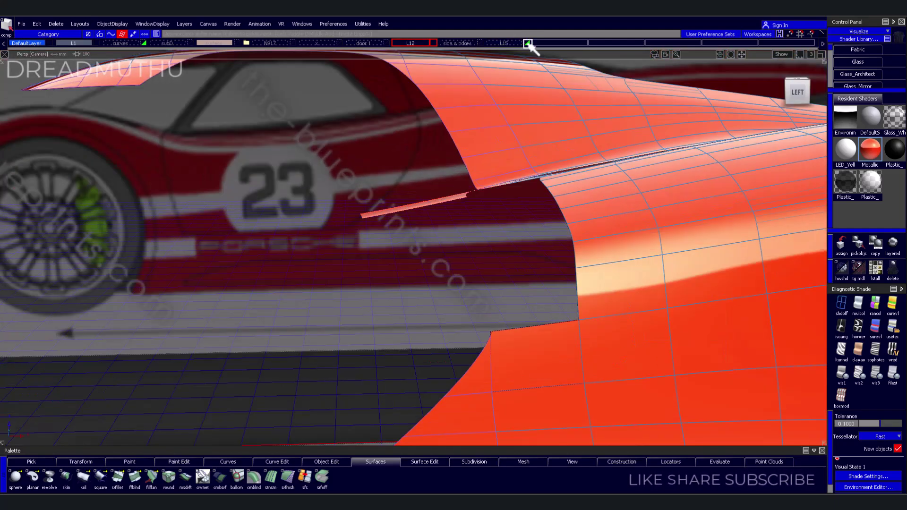
pyautogui.click(527, 44)
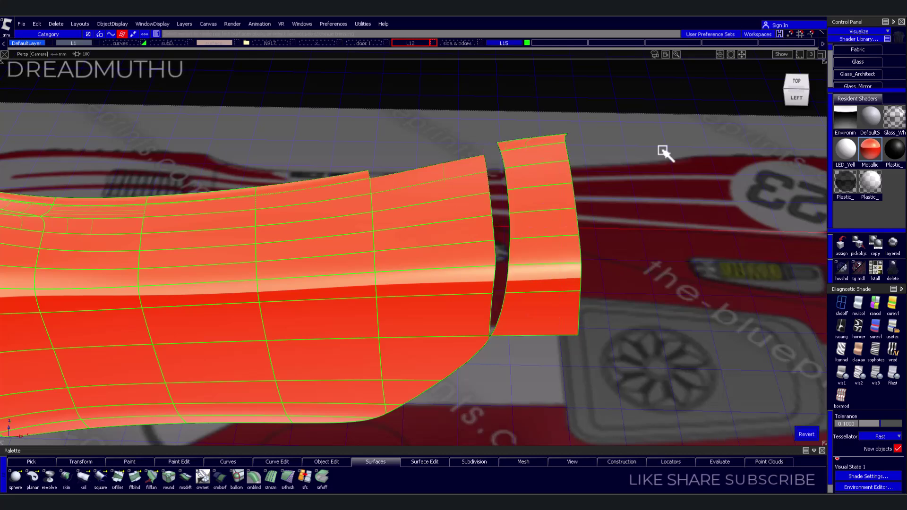
pyautogui.click(433, 44)
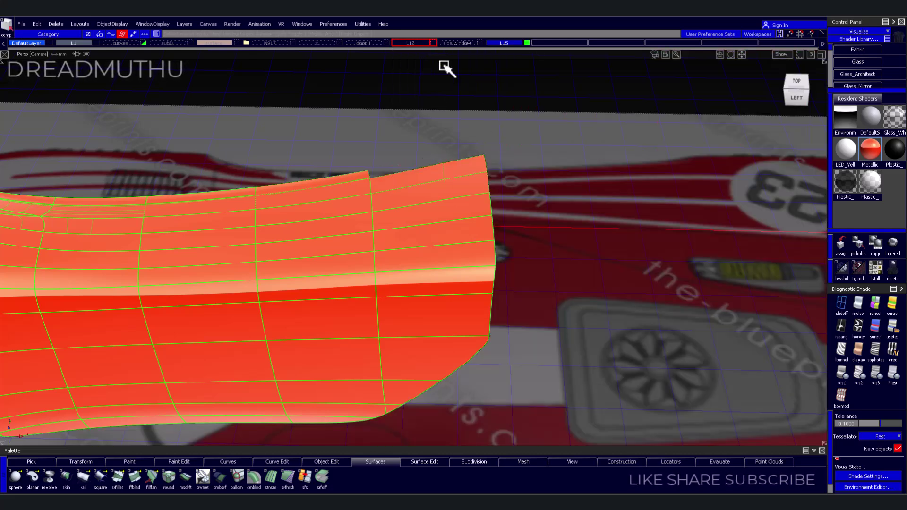
pyautogui.click(494, 43)
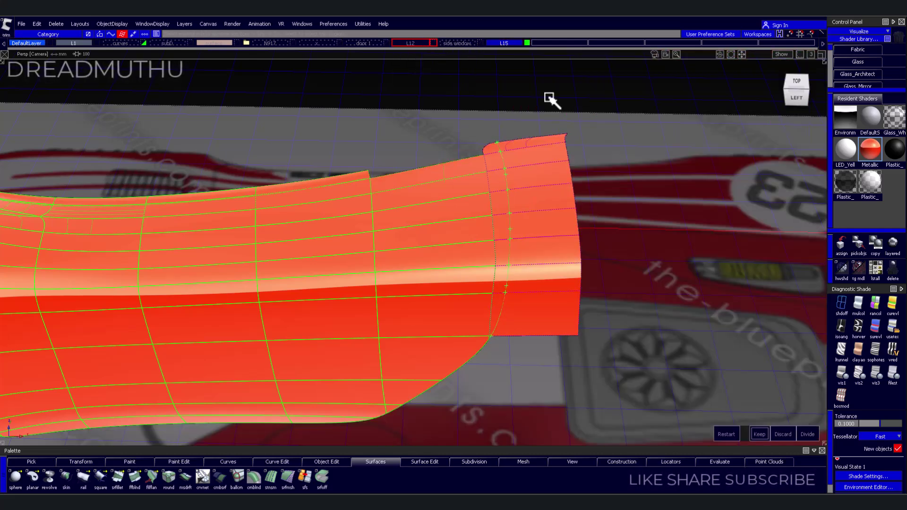
pyautogui.moveTo(552, 100)
pyautogui.keyDown('alt'); pyautogui.keyDown('shift'); pyautogui.mouseDown()
pyautogui.moveTo(569, 269)
pyautogui.moveTo(464, 212)
pyautogui.mouseUp(); pyautogui.keyUp('shift'); pyautogui.keyUp('alt')
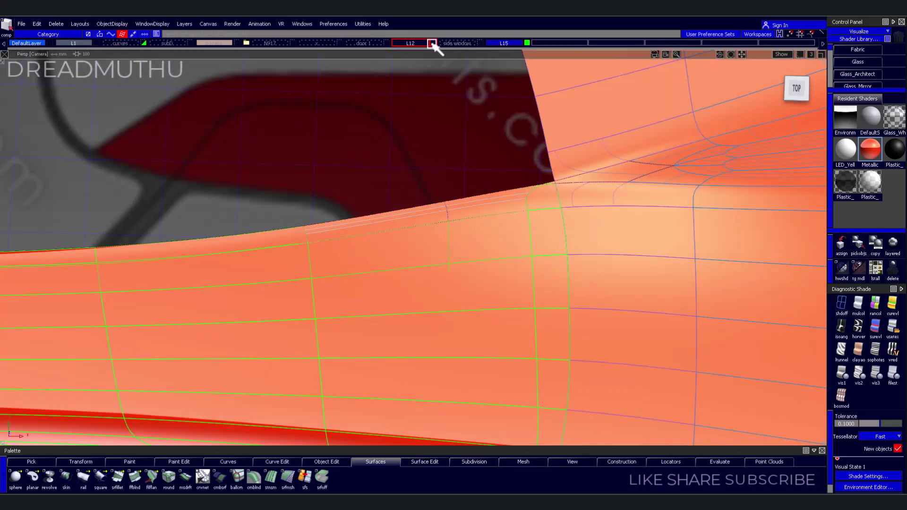
pyautogui.click(433, 43)
pyautogui.moveTo(488, 261)
pyautogui.keyDown('alt'); pyautogui.keyDown('shift'); pyautogui.mouseDown()
pyautogui.moveTo(522, 152)
pyautogui.moveTo(531, 46)
pyautogui.moveTo(557, 307)
pyautogui.moveTo(600, 263)
pyautogui.moveTo(532, 279)
pyautogui.mouseUp(); pyautogui.keyUp('shift'); pyautogui.keyUp('alt')
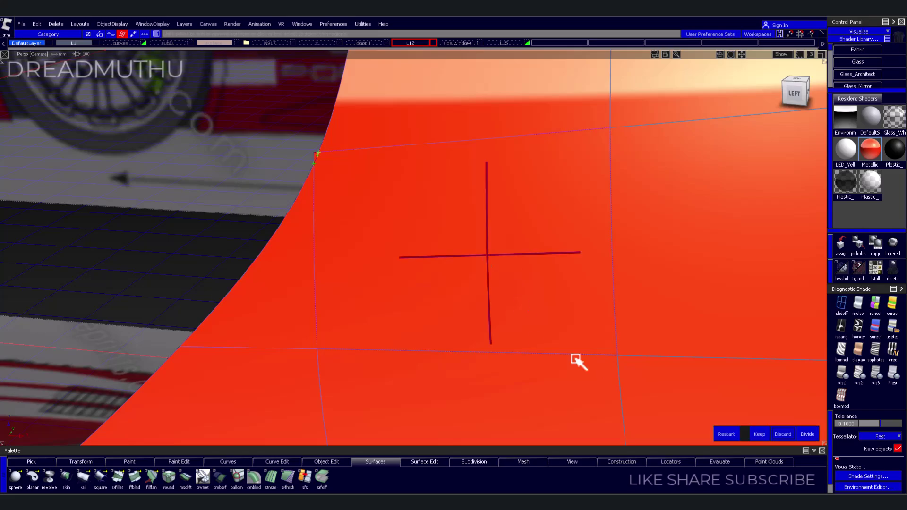
pyautogui.click(431, 44)
pyautogui.click(432, 44)
pyautogui.moveTo(433, 44)
pyautogui.keyDown('alt'); pyautogui.keyDown('shift'); pyautogui.mouseDown()
pyautogui.moveTo(405, 146)
pyautogui.moveTo(595, 308)
pyautogui.moveTo(622, 318)
pyautogui.moveTo(508, 293)
pyautogui.moveTo(435, 216)
pyautogui.moveTo(480, 63)
pyautogui.moveTo(488, 89)
pyautogui.moveTo(624, 158)
pyautogui.mouseUp(); pyautogui.keyUp('shift'); pyautogui.keyUp('alt')
# Finish trimming, then toggle layers to isolate the single door surface patch
pyautogui.keyDown('alt'); pyautogui.keyDown('shift'); pyautogui.moveTo(624, 158); pyautogui.dragTo(450, 101, button='right'); pyautogui.keyUp('shift'); pyautogui.keyUp('alt')
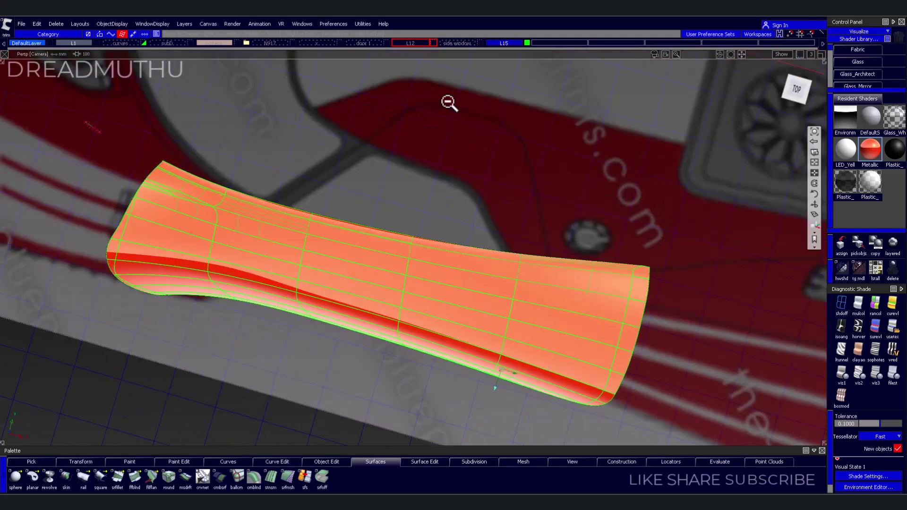
pyautogui.click(111, 34)
pyautogui.click(528, 44)
pyautogui.moveTo(527, 44)
pyautogui.keyDown('alt'); pyautogui.keyDown('shift'); pyautogui.mouseDown()
pyautogui.moveTo(490, 140)
pyautogui.moveTo(396, 75)
pyautogui.moveTo(504, 135)
pyautogui.mouseUp(); pyautogui.keyUp('shift'); pyautogui.keyUp('alt')
pyautogui.click(507, 44)
pyautogui.moveTo(507, 44)
pyautogui.keyDown('alt'); pyautogui.keyDown('shift'); pyautogui.mouseDown(button='right')
pyautogui.moveTo(577, 240)
pyautogui.moveTo(520, 226)
pyautogui.mouseUp(button='right'); pyautogui.keyUp('shift'); pyautogui.keyUp('alt')
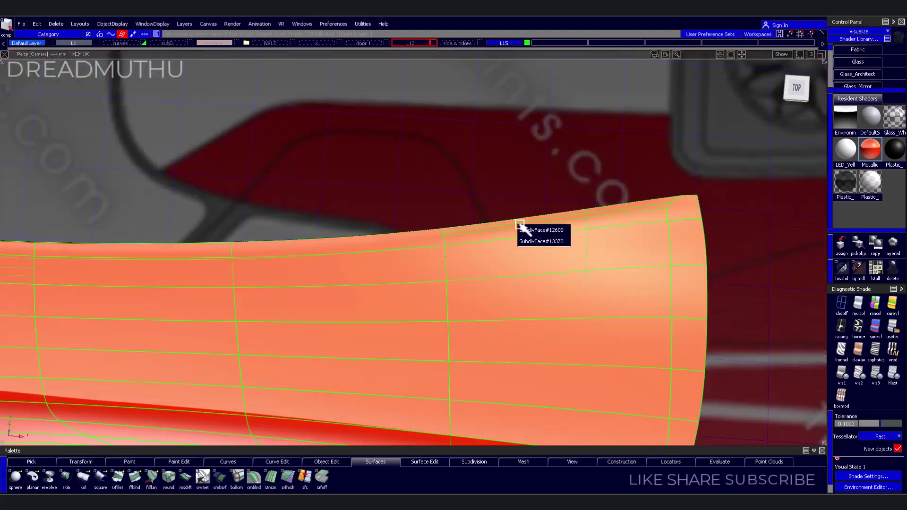
pyautogui.keyDown('alt'); pyautogui.keyDown('shift'); pyautogui.moveTo(465, 73); pyautogui.dragTo(547, 253, button='right'); pyautogui.keyUp('shift'); pyautogui.keyUp('alt')
pyautogui.keyDown('alt'); pyautogui.keyDown('shift'); pyautogui.moveTo(547, 253); pyautogui.dragTo(360, 227); pyautogui.keyUp('shift'); pyautogui.keyUp('alt')
pyautogui.keyDown('alt'); pyautogui.keyDown('shift'); pyautogui.moveTo(361, 226); pyautogui.dragTo(465, 229, button='right'); pyautogui.keyUp('shift'); pyautogui.keyUp('alt')
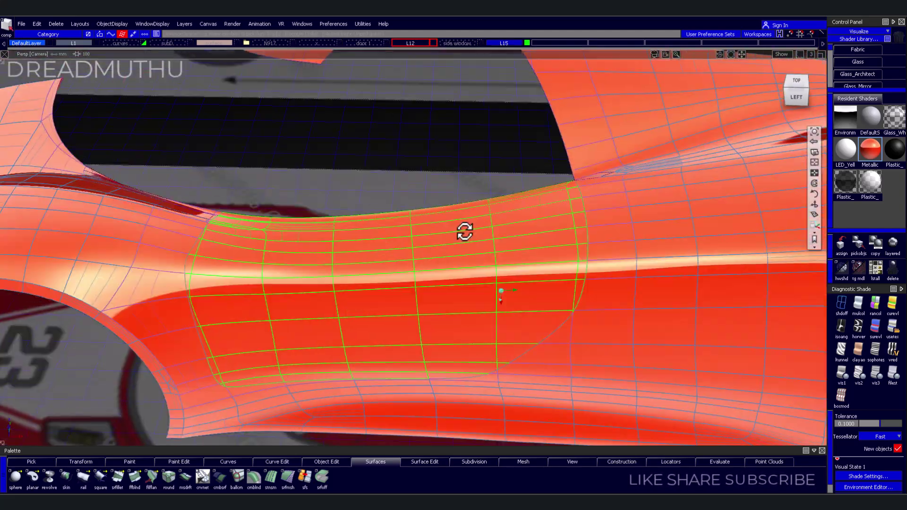
pyautogui.click(433, 43)
pyautogui.moveTo(434, 46)
pyautogui.keyDown('alt'); pyautogui.keyDown('shift'); pyautogui.mouseDown()
pyautogui.moveTo(557, 307)
pyautogui.moveTo(588, 325)
pyautogui.mouseUp(); pyautogui.keyUp('shift'); pyautogui.keyUp('alt')
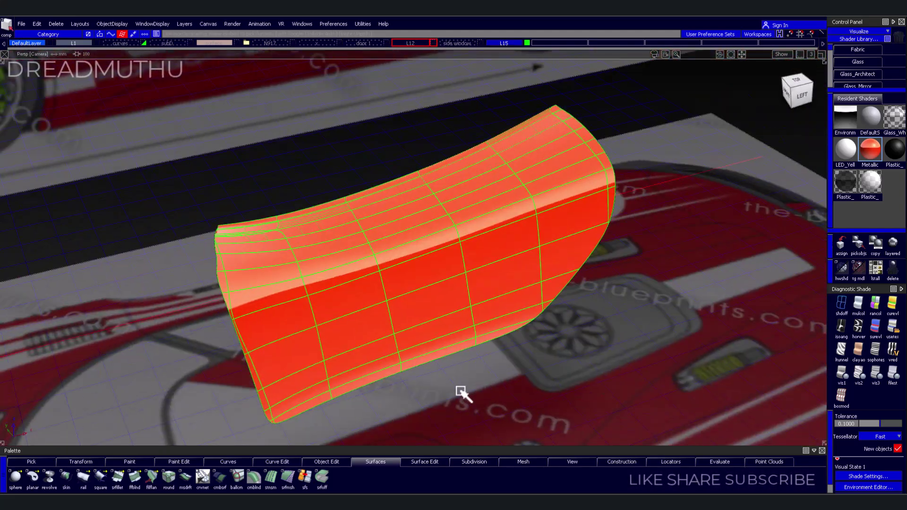
pyautogui.moveTo(460, 391)
pyautogui.keyDown('alt'); pyautogui.keyDown('shift'); pyautogui.mouseDown()
pyautogui.moveTo(521, 324)
pyautogui.moveTo(330, 401)
pyautogui.mouseUp(); pyautogui.keyUp('shift'); pyautogui.keyUp('alt')
# Add a Multi-surface Draft flange along the door panel's left edge, flipped to the other side
pyautogui.click(186, 477)
pyautogui.keyDown('alt'); pyautogui.keyDown('shift'); pyautogui.moveTo(425, 378); pyautogui.dragTo(501, 347); pyautogui.keyUp('shift'); pyautogui.keyUp('alt')
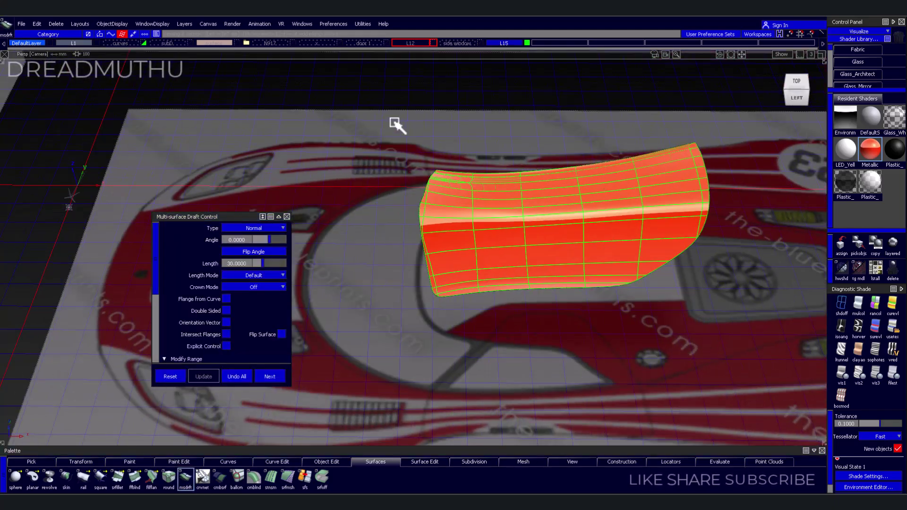
pyautogui.keyDown('alt'); pyautogui.keyDown('shift'); pyautogui.moveTo(435, 238); pyautogui.dragTo(405, 253); pyautogui.keyUp('shift'); pyautogui.keyUp('alt')
pyautogui.moveTo(404, 254)
pyautogui.keyDown('alt'); pyautogui.keyDown('shift'); pyautogui.mouseDown(button='right')
pyautogui.moveTo(515, 263)
pyautogui.moveTo(389, 281)
pyautogui.mouseUp(button='right'); pyautogui.keyUp('shift'); pyautogui.keyUp('alt')
pyautogui.click(515, 263)
pyautogui.moveTo(352, 268)
pyautogui.keyDown('alt'); pyautogui.keyDown('shift'); pyautogui.mouseDown()
pyautogui.moveTo(462, 266)
pyautogui.moveTo(449, 240)
pyautogui.mouseUp(); pyautogui.keyUp('shift'); pyautogui.keyUp('alt')
pyautogui.click(449, 240)
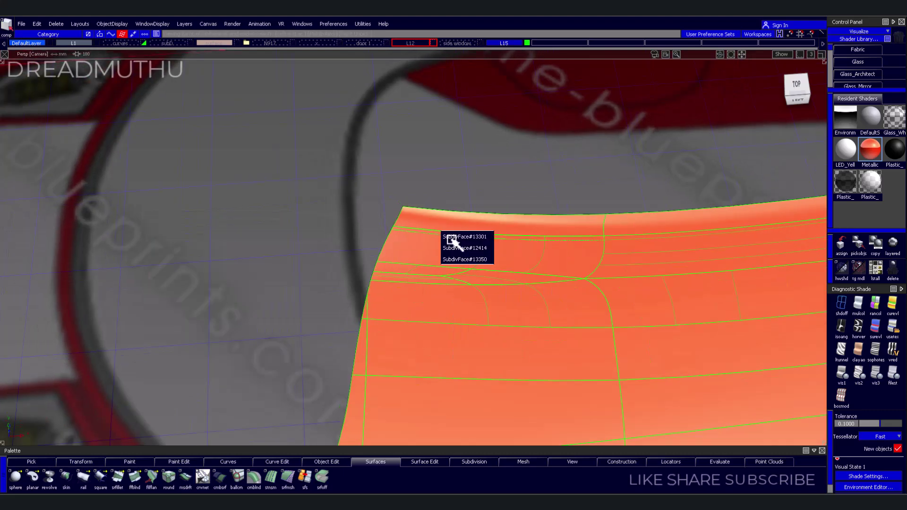
pyautogui.click(369, 279)
pyautogui.click(340, 315)
pyautogui.keyDown('alt'); pyautogui.keyDown('shift'); pyautogui.moveTo(340, 315); pyautogui.dragTo(457, 279); pyautogui.keyUp('shift'); pyautogui.keyUp('alt')
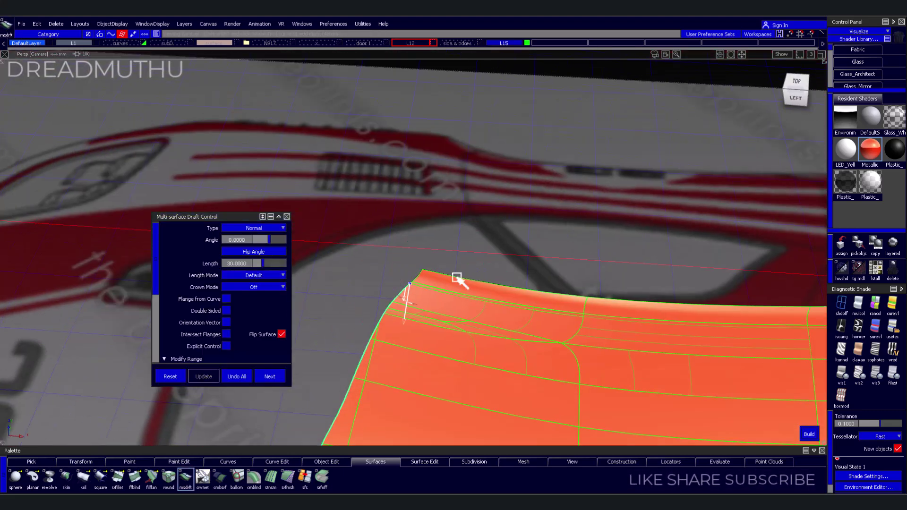
pyautogui.keyDown('alt'); pyautogui.keyDown('shift'); pyautogui.moveTo(519, 240); pyautogui.dragTo(486, 308); pyautogui.keyUp('shift'); pyautogui.keyUp('alt')
pyautogui.keyDown('alt'); pyautogui.keyDown('shift'); pyautogui.moveTo(486, 308); pyautogui.dragTo(496, 334, button='right'); pyautogui.keyUp('shift'); pyautogui.keyUp('alt')
pyautogui.keyDown('alt'); pyautogui.keyDown('shift'); pyautogui.moveTo(496, 334); pyautogui.dragTo(546, 321); pyautogui.keyUp('shift'); pyautogui.keyUp('alt')
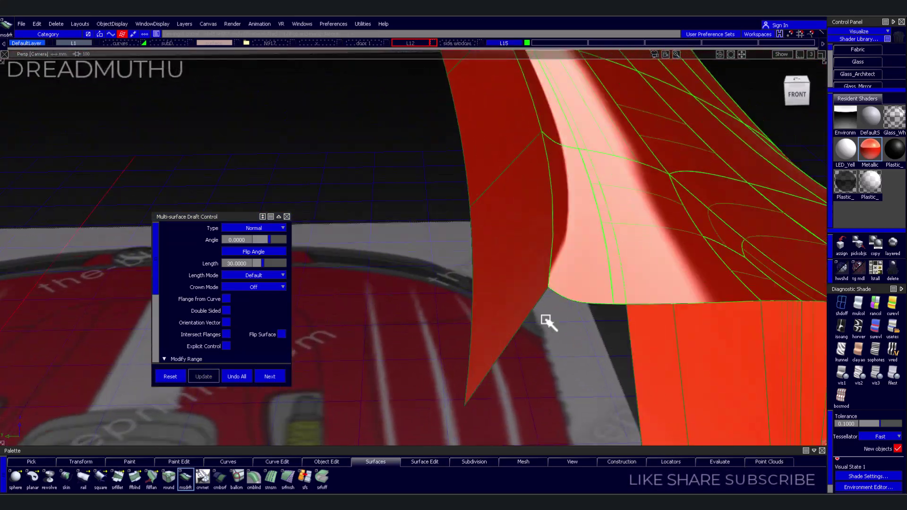
# Sweep Monorail and Birail surfaces to close the corner between the draft flanges
pyautogui.click(83, 477)
pyautogui.click(563, 298)
pyautogui.scroll(-3, 265, 331)
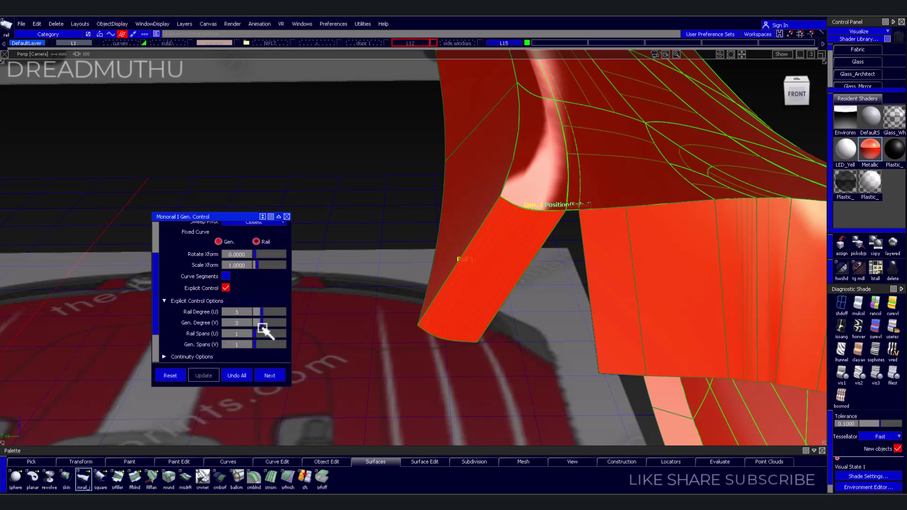
pyautogui.keyDown('alt'); pyautogui.keyDown('shift'); pyautogui.moveTo(277, 317); pyautogui.dragTo(314, 361); pyautogui.keyUp('shift'); pyautogui.keyUp('alt')
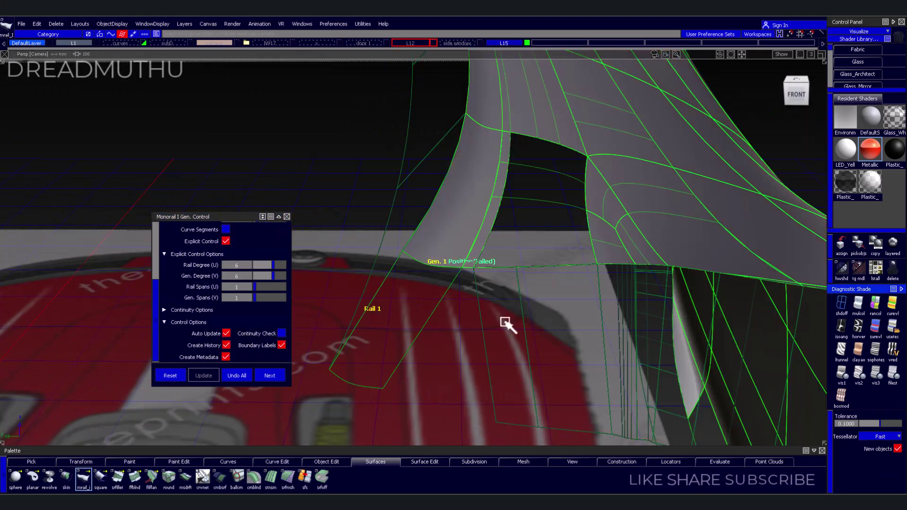
pyautogui.scroll(5, 254, 299)
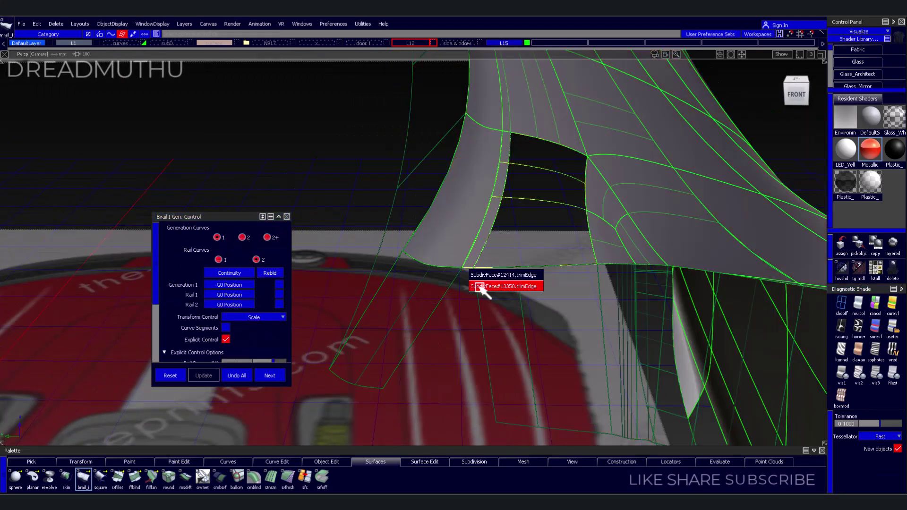
pyautogui.click(479, 287)
pyautogui.keyDown('alt'); pyautogui.keyDown('shift'); pyautogui.moveTo(450, 314); pyautogui.dragTo(440, 334); pyautogui.keyUp('shift'); pyautogui.keyUp('alt')
pyautogui.moveTo(439, 334)
pyautogui.keyDown('alt'); pyautogui.keyDown('shift'); pyautogui.mouseDown(button='right')
pyautogui.moveTo(513, 376)
pyautogui.moveTo(441, 318)
pyautogui.mouseUp(button='right'); pyautogui.keyUp('shift'); pyautogui.keyUp('alt')
pyautogui.keyDown('alt'); pyautogui.keyDown('shift'); pyautogui.moveTo(441, 318); pyautogui.dragTo(461, 298); pyautogui.keyUp('shift'); pyautogui.keyUp('alt')
pyautogui.keyDown('alt'); pyautogui.keyDown('shift'); pyautogui.moveTo(462, 297); pyautogui.dragTo(399, 284, button='right'); pyautogui.keyUp('shift'); pyautogui.keyUp('alt')
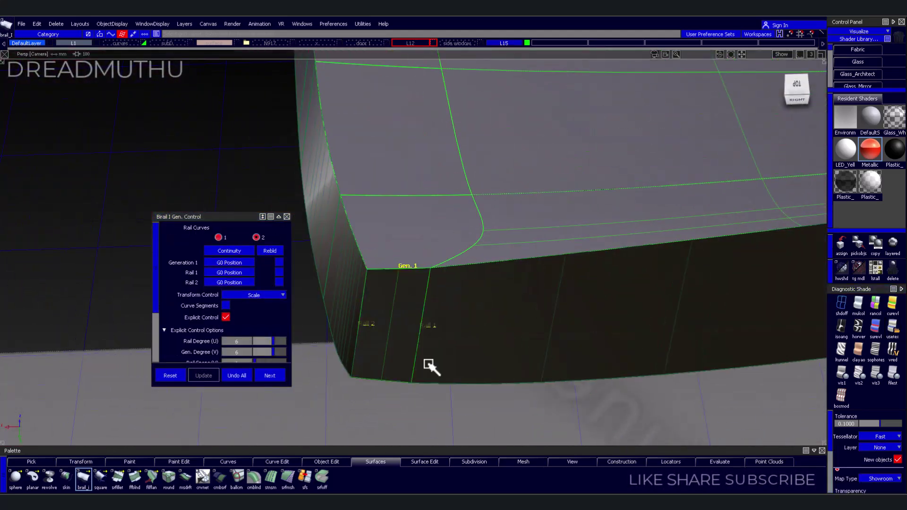
pyautogui.keyDown('alt'); pyautogui.keyDown('shift'); pyautogui.moveTo(430, 366); pyautogui.dragTo(665, 318, button='right'); pyautogui.keyUp('shift'); pyautogui.keyUp('alt')
pyautogui.keyDown('alt'); pyautogui.keyDown('shift'); pyautogui.moveTo(664, 318); pyautogui.dragTo(277, 215); pyautogui.keyUp('shift'); pyautogui.keyUp('alt')
pyautogui.click(279, 217)
# Box-pick the door surface edges for Round, turn layers L12/L15 back on, and view from Top
pyautogui.click(168, 478)
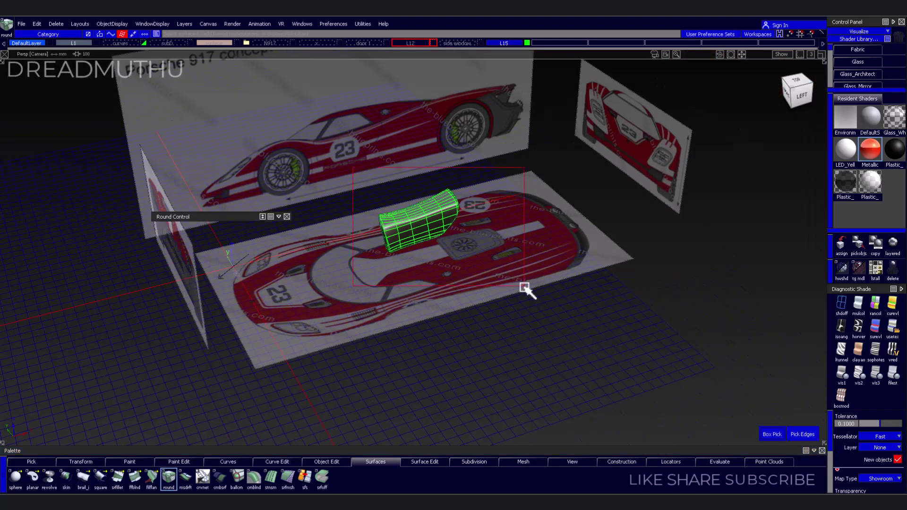
pyautogui.moveTo(526, 290); pyautogui.dragTo(525, 286)
pyautogui.keyDown('alt'); pyautogui.keyDown('shift'); pyautogui.moveTo(524, 287); pyautogui.dragTo(370, 269, button='right'); pyautogui.keyUp('shift'); pyautogui.keyUp('alt')
pyautogui.keyDown('alt'); pyautogui.keyDown('shift'); pyautogui.moveTo(370, 269); pyautogui.dragTo(501, 287); pyautogui.keyUp('shift'); pyautogui.keyUp('alt')
pyautogui.moveTo(501, 288)
pyautogui.keyDown('alt'); pyautogui.keyDown('shift'); pyautogui.mouseDown(button='right')
pyautogui.moveTo(302, 382)
pyautogui.moveTo(479, 239)
pyautogui.moveTo(448, 239)
pyautogui.mouseUp(button='right'); pyautogui.keyUp('shift'); pyautogui.keyUp('alt')
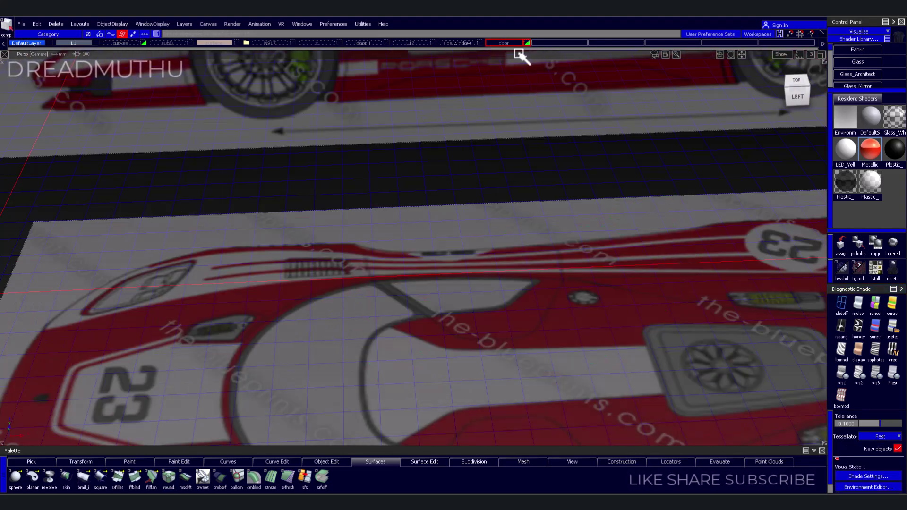
pyautogui.click(431, 43)
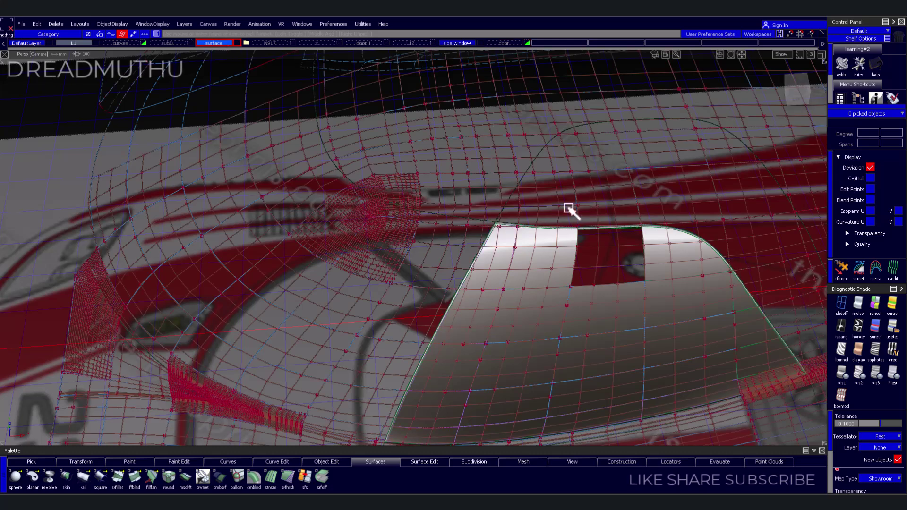
pyautogui.click(462, 53)
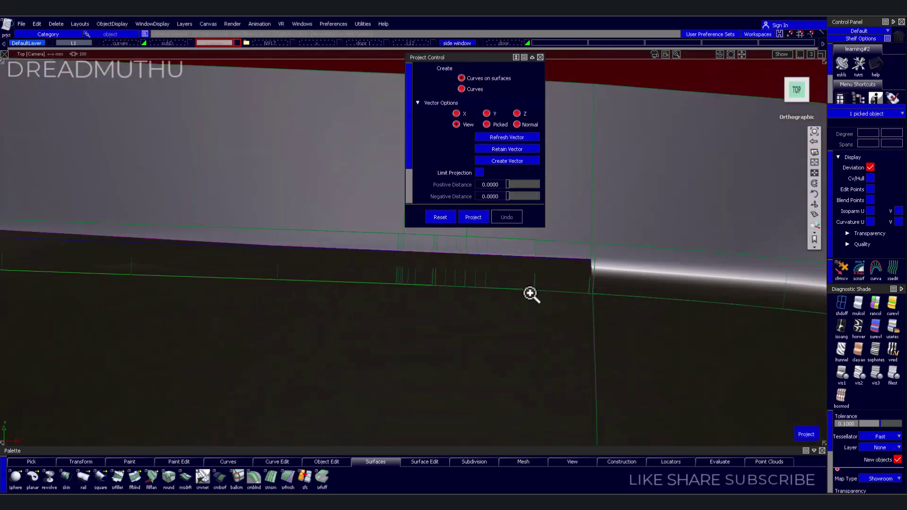
# Finish projecting the curves onto the surfaces, then pick the grey surface via the pick chooser
pyautogui.click(459, 323)
pyautogui.press('t')
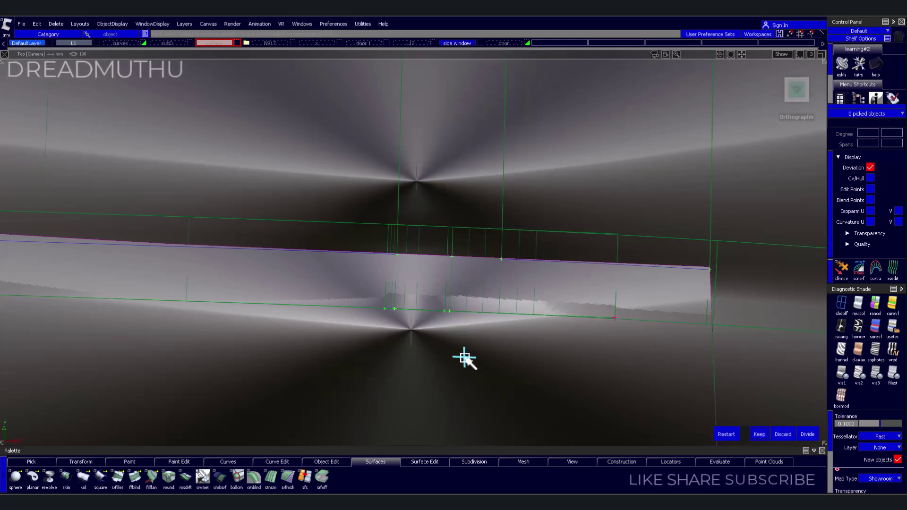
pyautogui.click(490, 366)
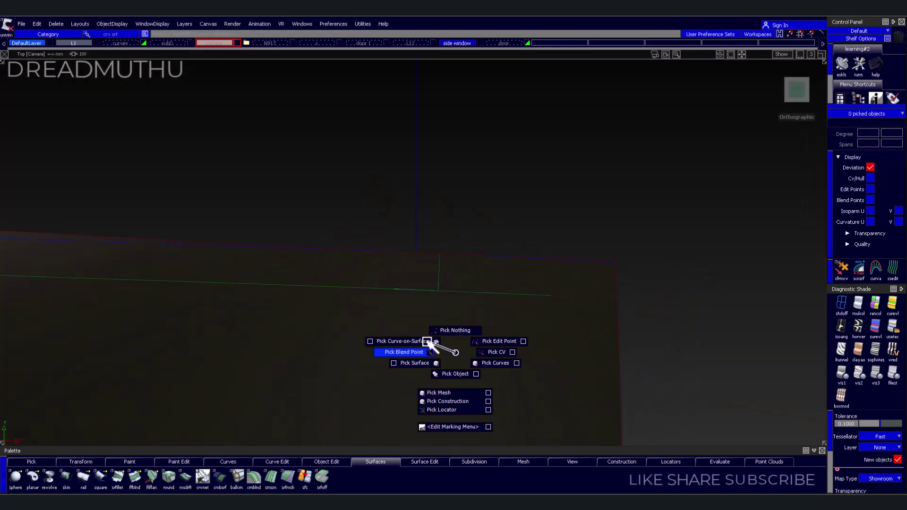
pyautogui.click(415, 301)
pyautogui.click(422, 296)
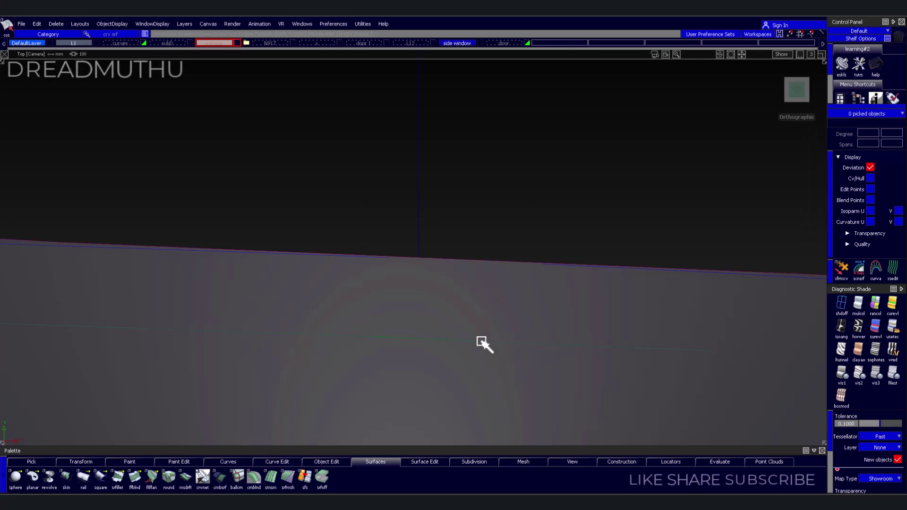
# Delete the grey surface, confirming removal of its construction history
pyautogui.scroll(2, 482, 343)
pyautogui.press('Delete')
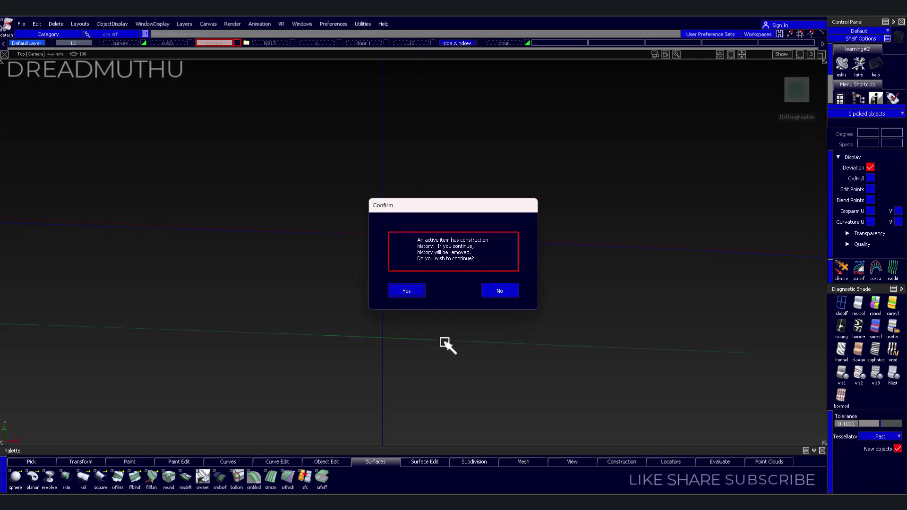
pyautogui.press('Return')
pyautogui.press('Delete')
pyautogui.press('Escape')
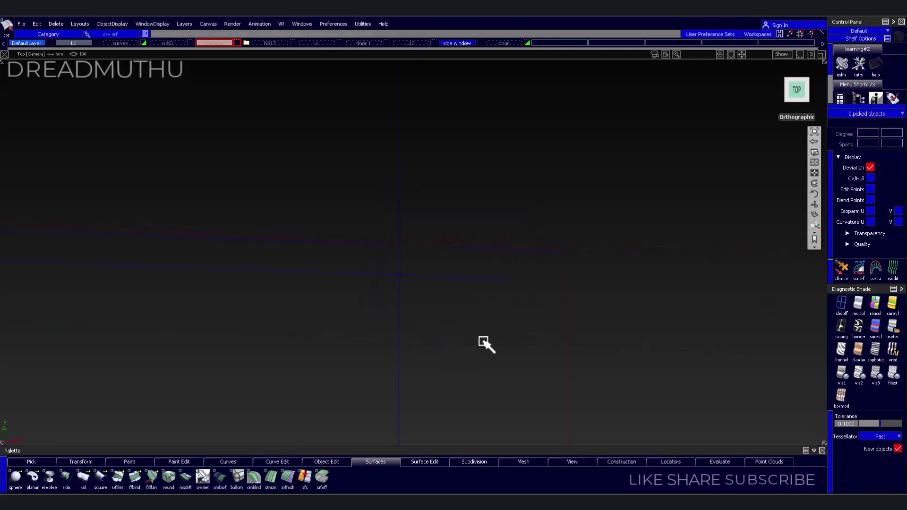
pyautogui.scroll(3, 486, 345)
pyautogui.press('Delete')
pyautogui.press('Escape')
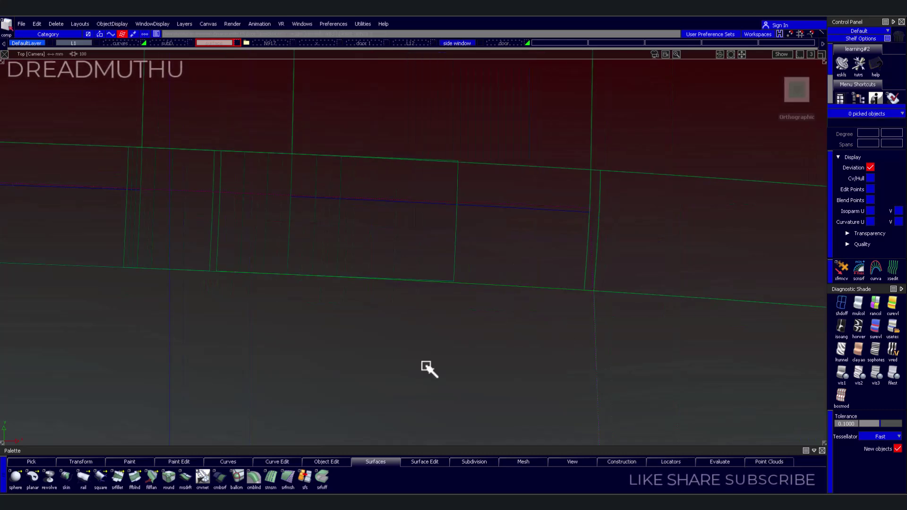
pyautogui.scroll(2, 506, 332)
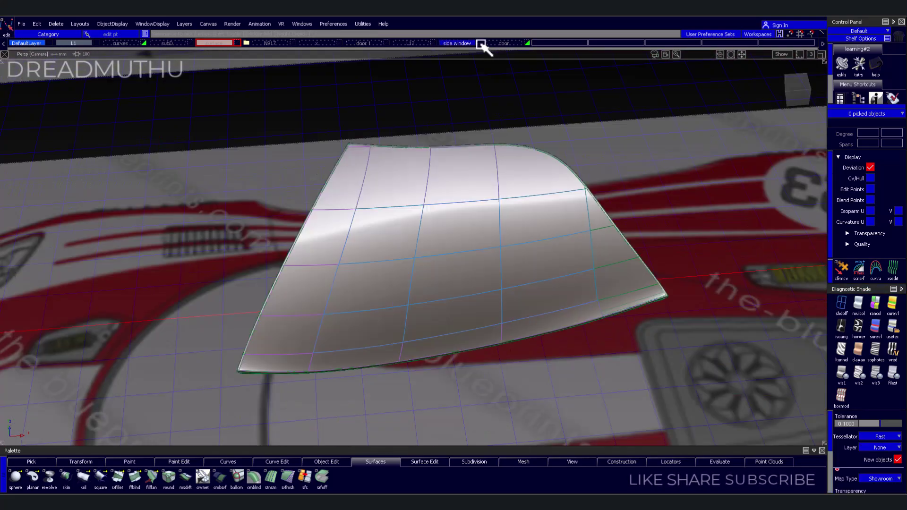
# Make the door 1, side window and door layers visible
pyautogui.click(481, 44)
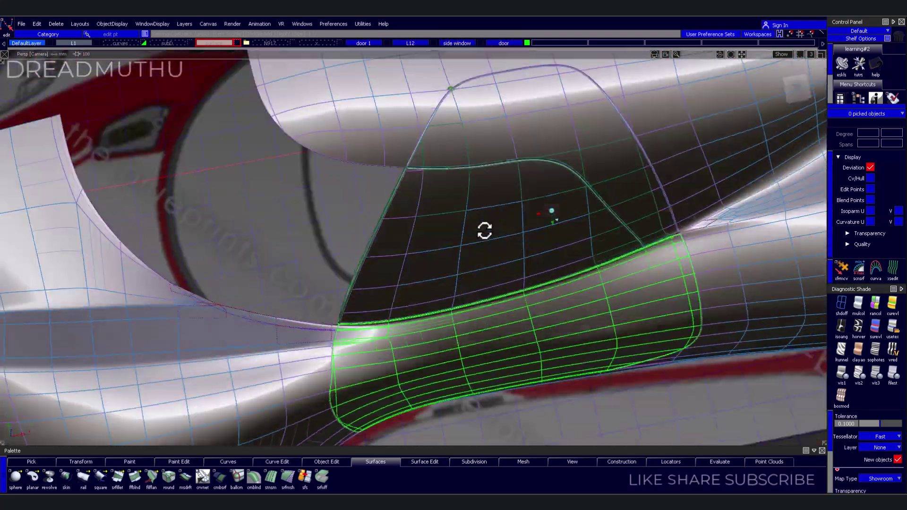
pyautogui.click(388, 44)
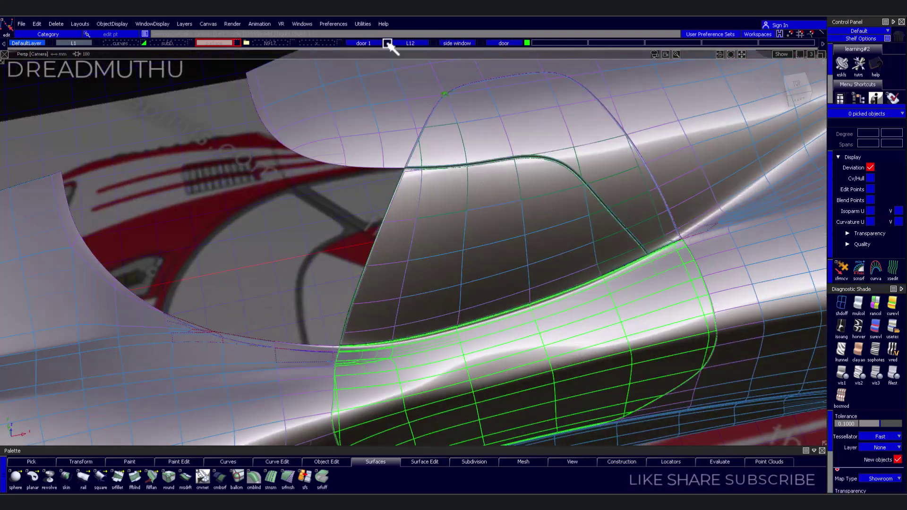
pyautogui.click(524, 40)
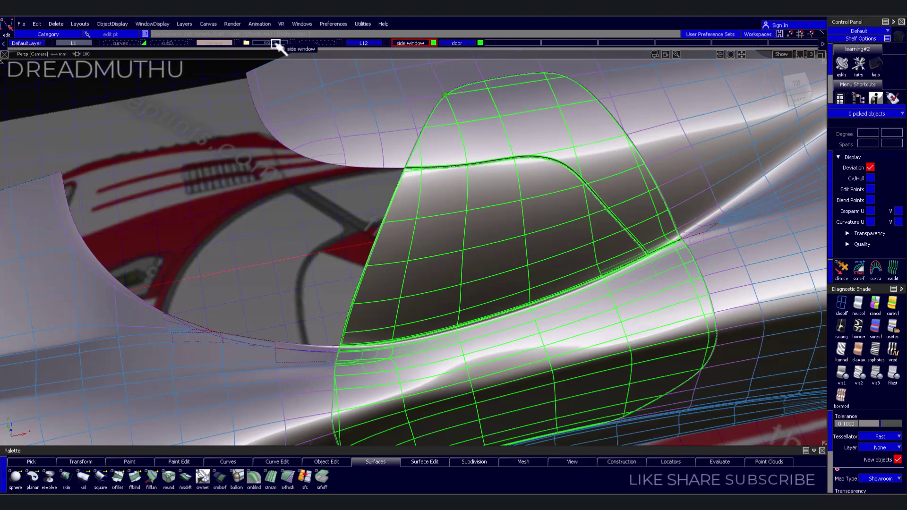
pyautogui.click(298, 47)
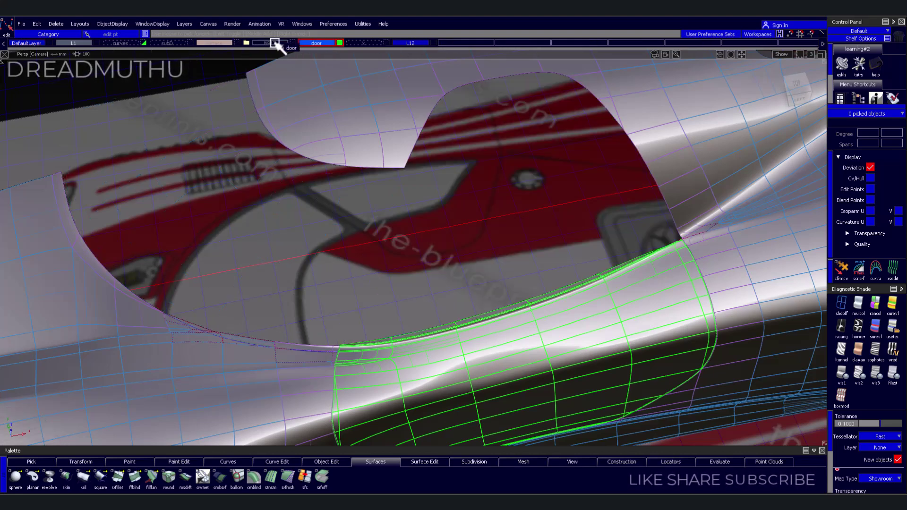
pyautogui.moveTo(385, 36)
pyautogui.keyDown('alt'); pyautogui.keyDown('shift'); pyautogui.mouseDown()
pyautogui.moveTo(354, 162)
pyautogui.moveTo(478, 199)
pyautogui.mouseUp(); pyautogui.keyUp('shift'); pyautogui.keyUp('alt')
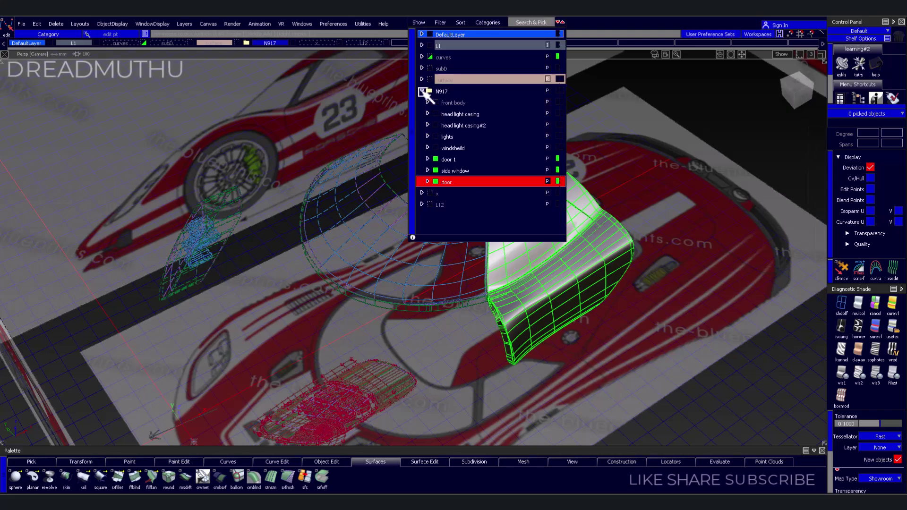
pyautogui.rightClick(442, 184)
pyautogui.click(473, 224)
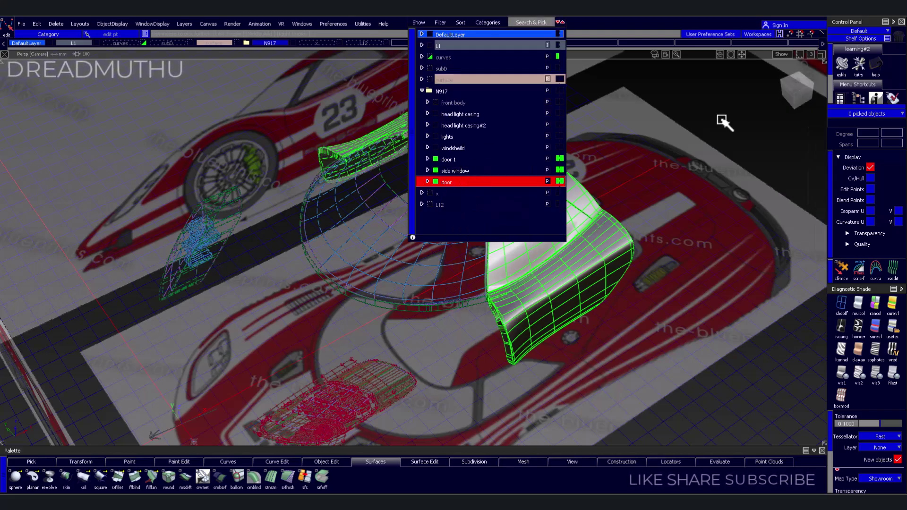
# Select the main car body surface and switch the control panel to Visualize tools
pyautogui.moveTo(724, 122)
pyautogui.keyDown('alt'); pyautogui.keyDown('shift'); pyautogui.mouseDown()
pyautogui.moveTo(712, 211)
pyautogui.moveTo(607, 174)
pyautogui.moveTo(668, 208)
pyautogui.moveTo(427, 72)
pyautogui.mouseUp(); pyautogui.keyUp('shift'); pyautogui.keyUp('alt')
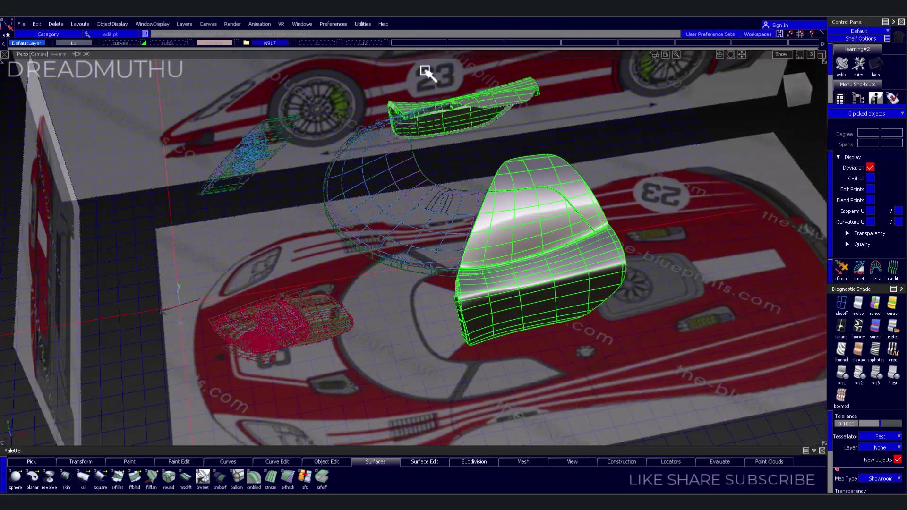
pyautogui.keyDown('ctrl'); pyautogui.keyDown('shift'); pyautogui.moveTo(626, 292); pyautogui.dragTo(620, 222); pyautogui.keyUp('shift'); pyautogui.keyUp('ctrl')
pyautogui.click(640, 385)
pyautogui.scroll(5, 522, 243)
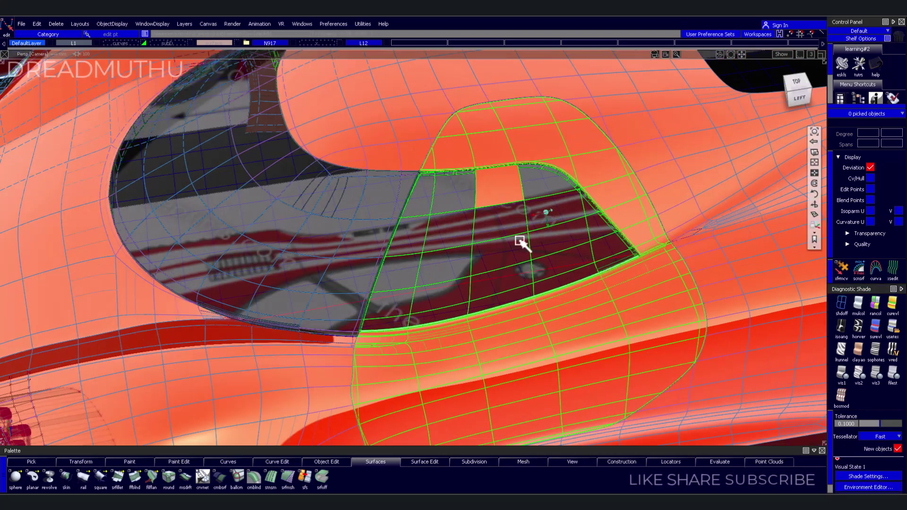
pyautogui.scroll(5, 551, 293)
pyautogui.click(860, 30)
pyautogui.click(863, 86)
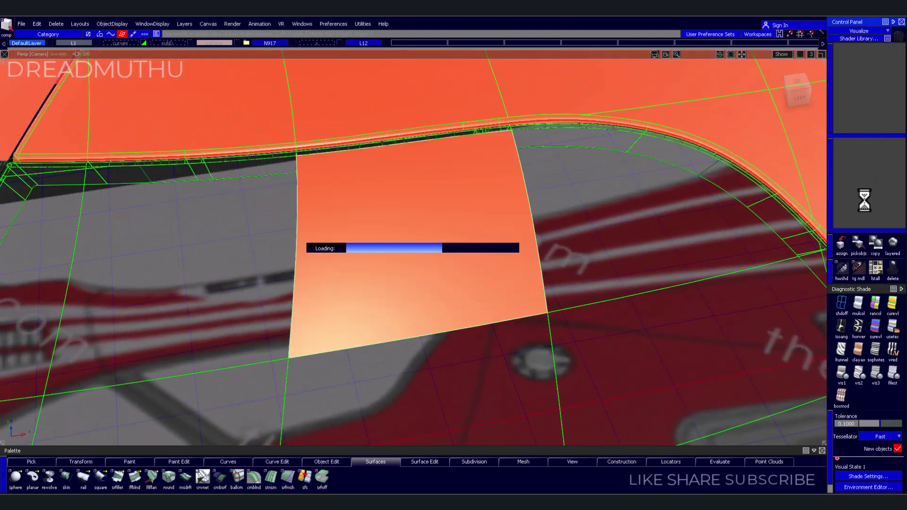
pyautogui.keyDown('alt'); pyautogui.keyDown('shift'); pyautogui.moveTo(429, 247); pyautogui.dragTo(495, 328); pyautogui.keyUp('shift'); pyautogui.keyUp('alt')
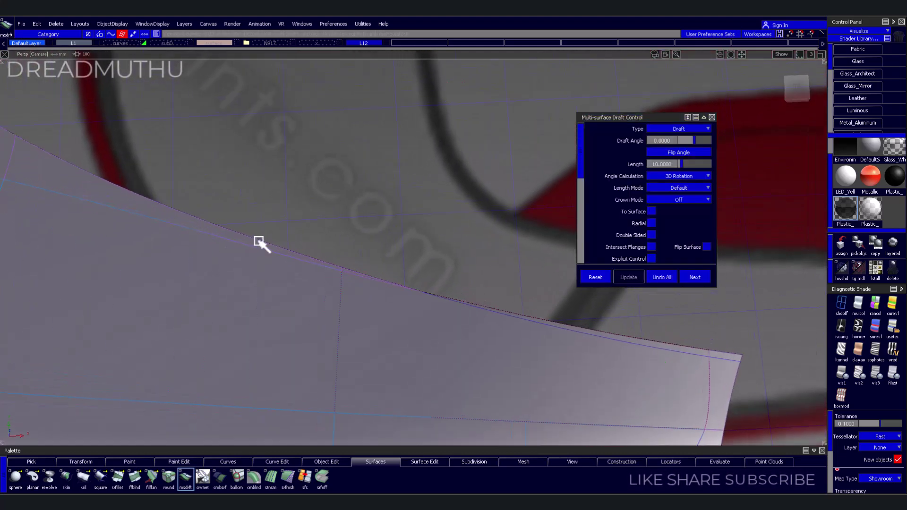
# Set the Multi-surface Draft flange type to Normal
pyautogui.moveTo(595, 316)
pyautogui.keyDown('alt'); pyautogui.keyDown('shift'); pyautogui.mouseDown()
pyautogui.moveTo(378, 222)
pyautogui.moveTo(452, 332)
pyautogui.mouseUp(); pyautogui.keyUp('shift'); pyautogui.keyUp('alt')
pyautogui.scroll(-3, 490, 308)
pyautogui.scroll(5, 492, 318)
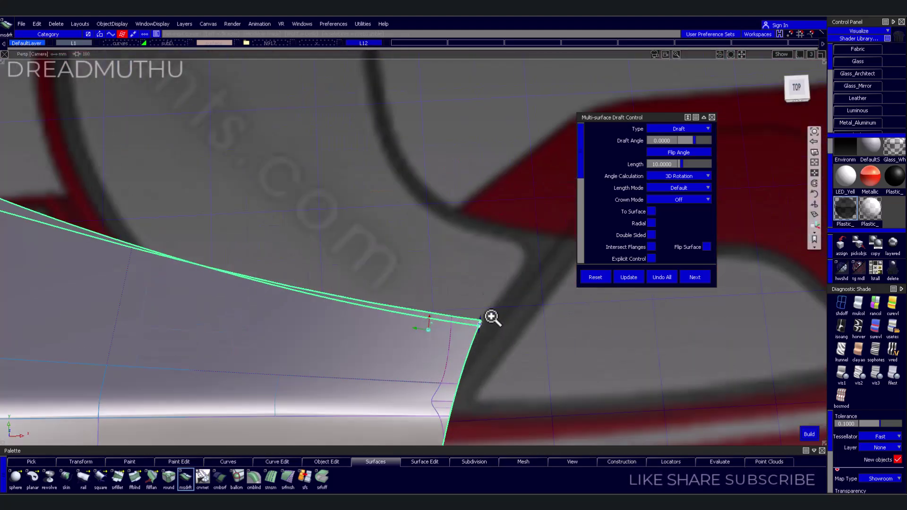
pyautogui.scroll(2, 518, 308)
pyautogui.moveTo(519, 308)
pyautogui.keyDown('alt'); pyautogui.keyDown('shift'); pyautogui.mouseDown()
pyautogui.moveTo(426, 296)
pyautogui.moveTo(456, 237)
pyautogui.mouseUp(); pyautogui.keyUp('shift'); pyautogui.keyUp('alt')
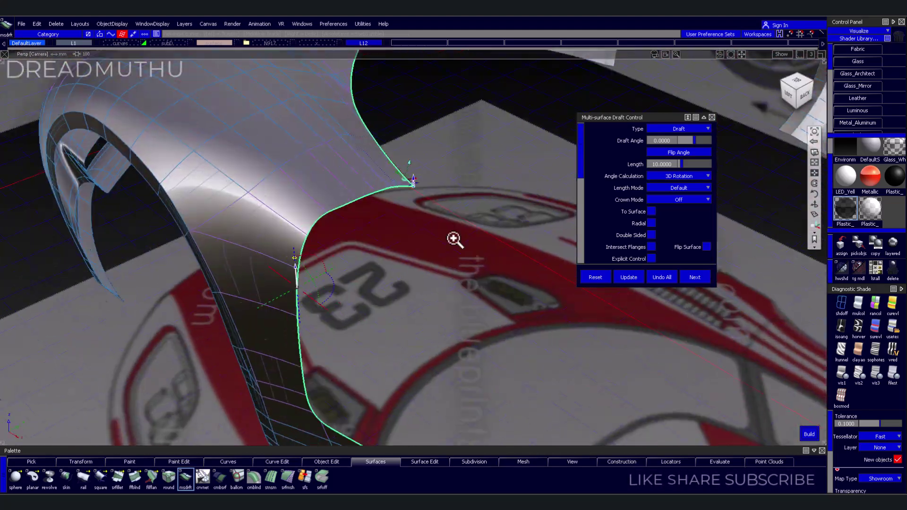
pyautogui.click(679, 128)
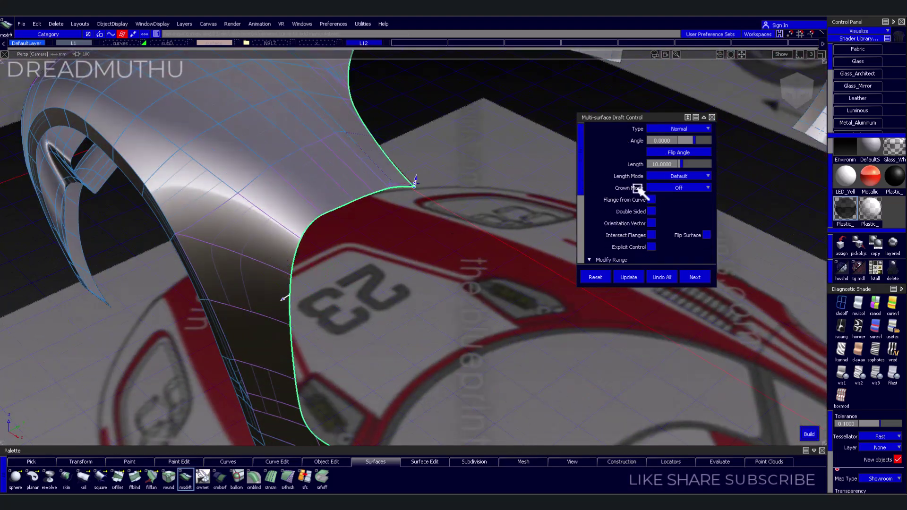
# Build a length-10 draft flange strip along the body's curved side edge
pyautogui.moveTo(427, 299)
pyautogui.keyDown('alt'); pyautogui.keyDown('shift'); pyautogui.mouseDown()
pyautogui.moveTo(223, 227)
pyautogui.moveTo(496, 276)
pyautogui.moveTo(340, 314)
pyautogui.moveTo(449, 272)
pyautogui.moveTo(363, 243)
pyautogui.moveTo(421, 238)
pyautogui.moveTo(415, 275)
pyautogui.mouseUp(); pyautogui.keyUp('shift'); pyautogui.keyUp('alt')
pyautogui.keyDown('alt'); pyautogui.keyDown('shift'); pyautogui.moveTo(506, 201); pyautogui.dragTo(589, 320); pyautogui.keyUp('shift'); pyautogui.keyUp('alt')
pyautogui.scroll(-5, 678, 260)
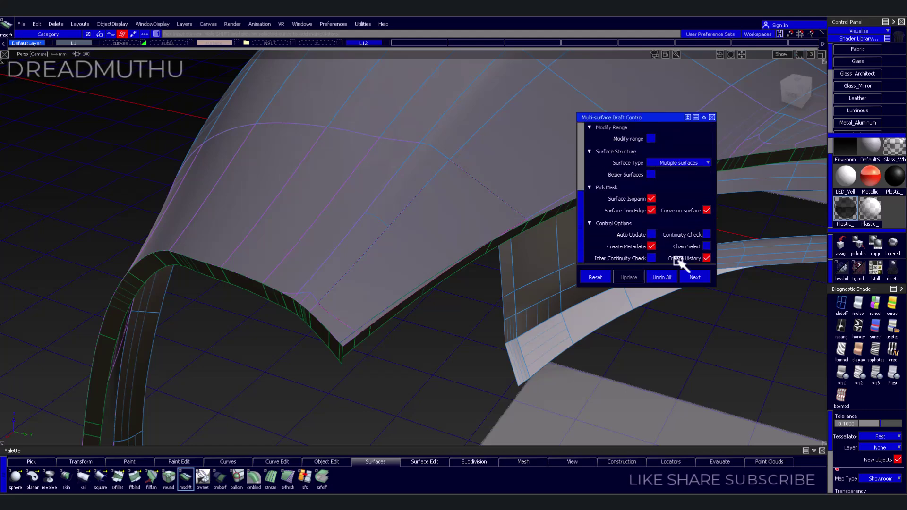
pyautogui.moveTo(678, 260)
pyautogui.keyDown('alt'); pyautogui.keyDown('shift'); pyautogui.mouseDown()
pyautogui.moveTo(401, 348)
pyautogui.moveTo(385, 400)
pyautogui.moveTo(361, 384)
pyautogui.moveTo(519, 274)
pyautogui.moveTo(256, 297)
pyautogui.moveTo(227, 314)
pyautogui.moveTo(375, 308)
pyautogui.mouseUp(); pyautogui.keyUp('shift'); pyautogui.keyUp('alt')
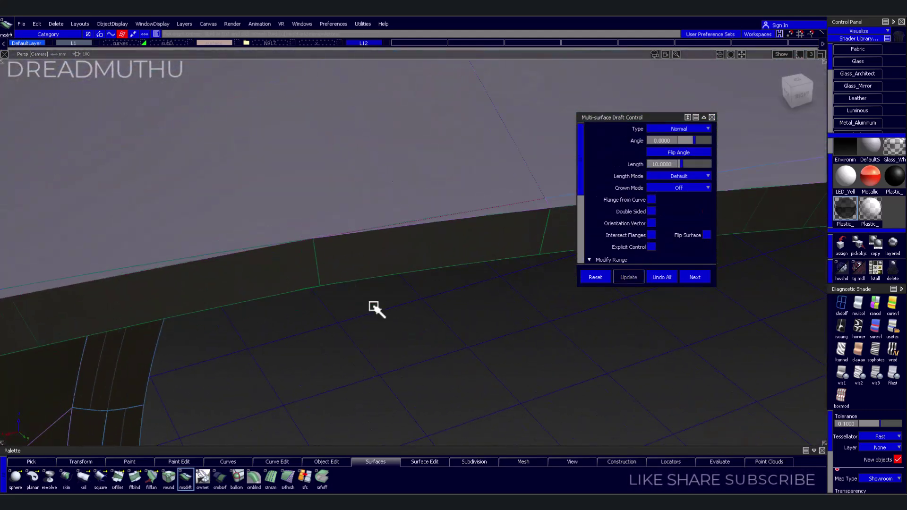
pyautogui.click(371, 262)
# Orbit under, edge-on to, and along the new flange strip to inspect it
pyautogui.moveTo(371, 262)
pyautogui.keyDown('alt'); pyautogui.keyDown('shift'); pyautogui.mouseDown()
pyautogui.moveTo(366, 276)
pyautogui.moveTo(357, 178)
pyautogui.moveTo(437, 433)
pyautogui.mouseUp(); pyautogui.keyUp('shift'); pyautogui.keyUp('alt')
pyautogui.keyDown('alt'); pyautogui.keyDown('shift'); pyautogui.moveTo(437, 434); pyautogui.dragTo(323, 368, button='right'); pyautogui.keyUp('shift'); pyautogui.keyUp('alt')
pyautogui.moveTo(322, 368)
pyautogui.keyDown('alt'); pyautogui.keyDown('shift'); pyautogui.mouseDown()
pyautogui.moveTo(314, 324)
pyautogui.moveTo(458, 263)
pyautogui.moveTo(558, 312)
pyautogui.mouseUp(); pyautogui.keyUp('shift'); pyautogui.keyUp('alt')
pyautogui.moveTo(316, 61)
pyautogui.keyDown('alt'); pyautogui.keyDown('shift'); pyautogui.mouseDown()
pyautogui.moveTo(413, 97)
pyautogui.moveTo(326, 277)
pyautogui.moveTo(266, 155)
pyautogui.mouseUp(); pyautogui.keyUp('shift'); pyautogui.keyUp('alt')
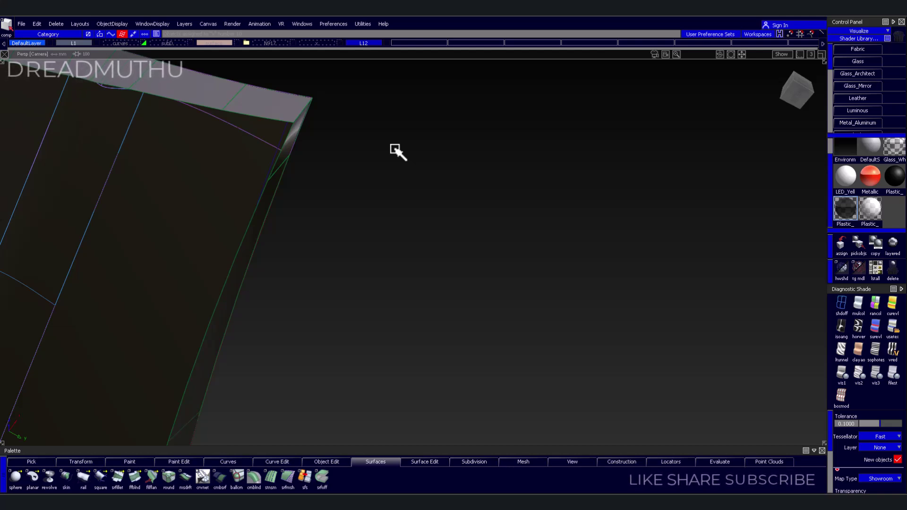
pyautogui.moveTo(392, 146)
pyautogui.keyDown('alt'); pyautogui.keyDown('shift'); pyautogui.mouseDown()
pyautogui.moveTo(175, 351)
pyautogui.moveTo(458, 227)
pyautogui.moveTo(419, 132)
pyautogui.moveTo(456, 227)
pyautogui.moveTo(374, 257)
pyautogui.moveTo(382, 227)
pyautogui.mouseUp(); pyautogui.keyUp('shift'); pyautogui.keyUp('alt')
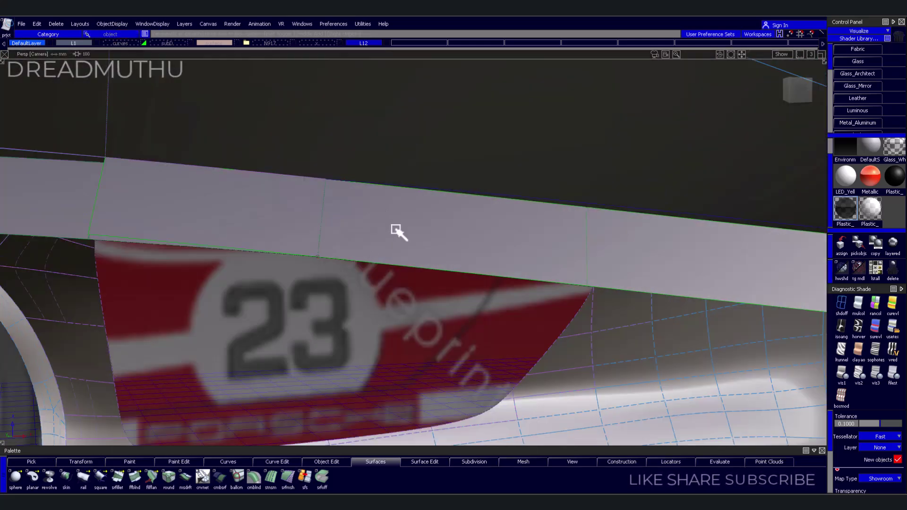
pyautogui.press('t')
pyautogui.moveTo(464, 204)
pyautogui.keyDown('alt'); pyautogui.keyDown('shift'); pyautogui.mouseDown()
pyautogui.moveTo(511, 178)
pyautogui.moveTo(370, 85)
pyautogui.moveTo(277, 202)
pyautogui.moveTo(202, 477)
pyautogui.mouseUp(); pyautogui.keyUp('shift'); pyautogui.keyUp('alt')
# Round the door and window opening edges with G2 curvature fillets of radius 3 and corner blends
pyautogui.click(169, 477)
pyautogui.click(679, 141)
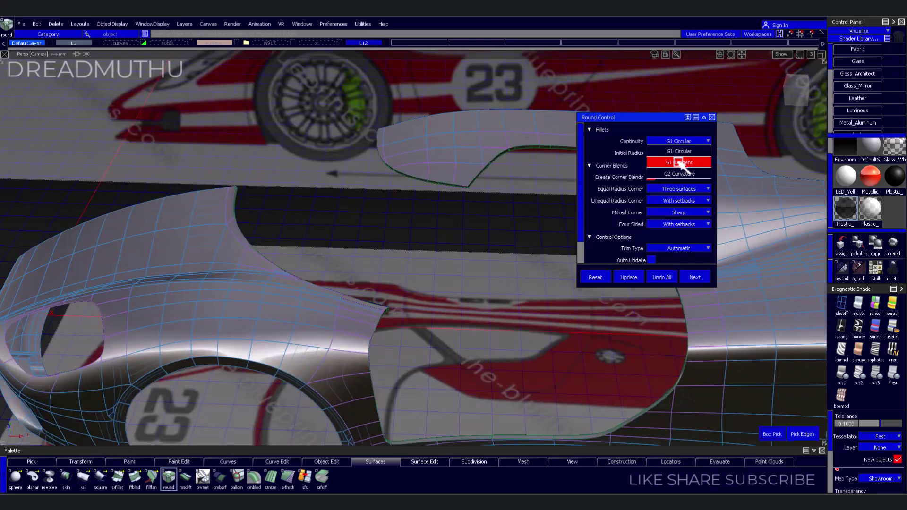
pyautogui.press('Return')
pyautogui.moveTo(228, 177); pyautogui.dragTo(468, 402)
# Zoom and orbit around the fillet corner and wheel arch to check the rounds
pyautogui.keyDown('alt'); pyautogui.keyDown('shift'); pyautogui.moveTo(450, 367); pyautogui.dragTo(152, 258, button='right'); pyautogui.keyUp('shift'); pyautogui.keyUp('alt')
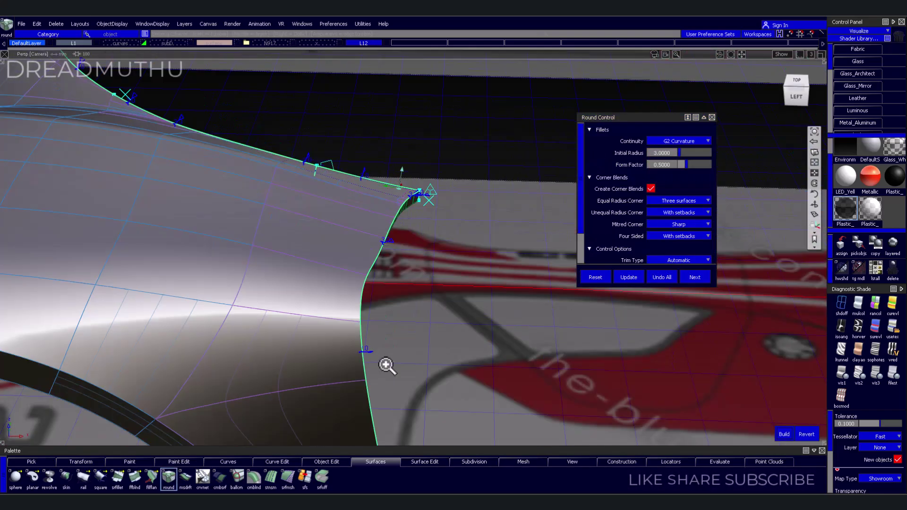
pyautogui.moveTo(386, 365)
pyautogui.keyDown('alt'); pyautogui.keyDown('shift'); pyautogui.mouseDown(button='right')
pyautogui.moveTo(259, 188)
pyautogui.moveTo(308, 320)
pyautogui.moveTo(348, 333)
pyautogui.mouseUp(button='right'); pyautogui.keyUp('shift'); pyautogui.keyUp('alt')
pyautogui.moveTo(348, 333)
pyautogui.keyDown('alt'); pyautogui.keyDown('shift'); pyautogui.mouseDown()
pyautogui.moveTo(203, 253)
pyautogui.moveTo(328, 257)
pyautogui.moveTo(268, 267)
pyautogui.moveTo(411, 340)
pyautogui.moveTo(283, 289)
pyautogui.moveTo(331, 308)
pyautogui.mouseUp(); pyautogui.keyUp('shift'); pyautogui.keyUp('alt')
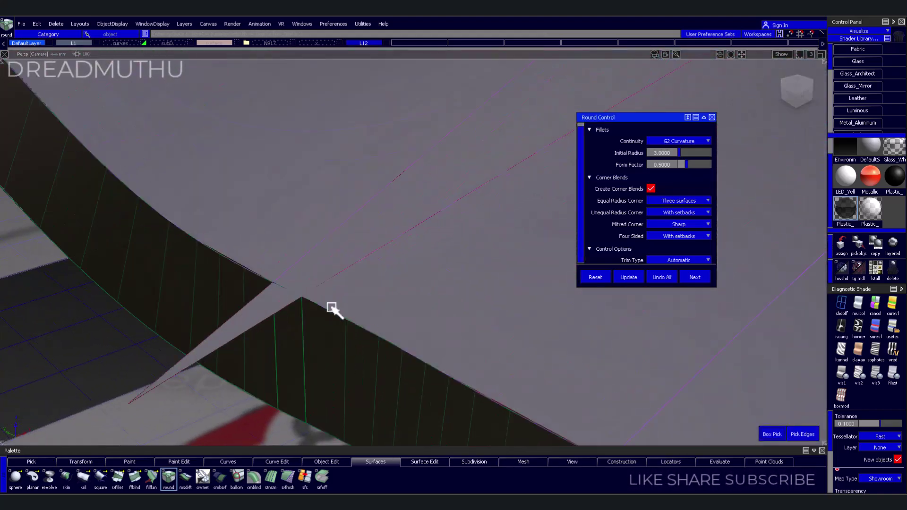
pyautogui.keyDown('alt'); pyautogui.keyDown('shift'); pyautogui.moveTo(290, 340); pyautogui.dragTo(395, 284); pyautogui.keyUp('shift'); pyautogui.keyUp('alt')
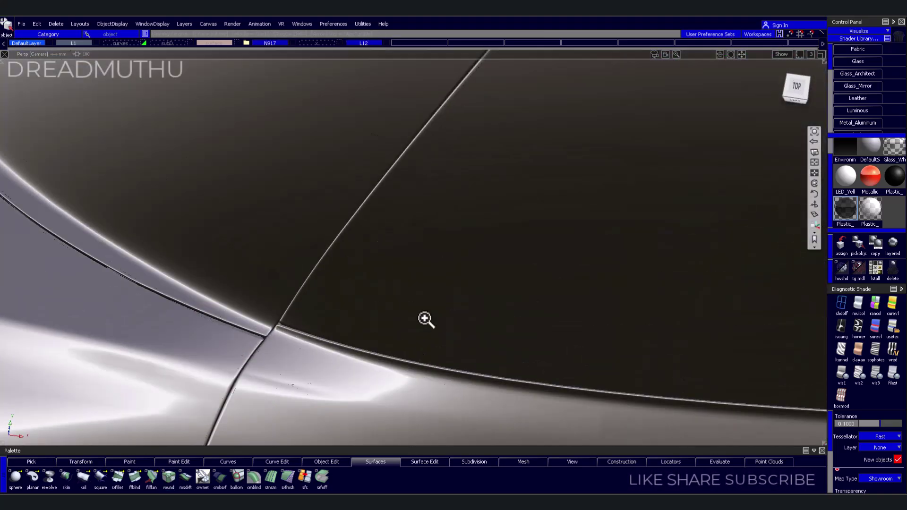
# Pull back to the whole red Metallic-shaded car and view it from the left side
pyautogui.keyDown('alt'); pyautogui.keyDown('shift'); pyautogui.moveTo(371, 300); pyautogui.dragTo(274, 318); pyautogui.keyUp('shift'); pyautogui.keyUp('alt')
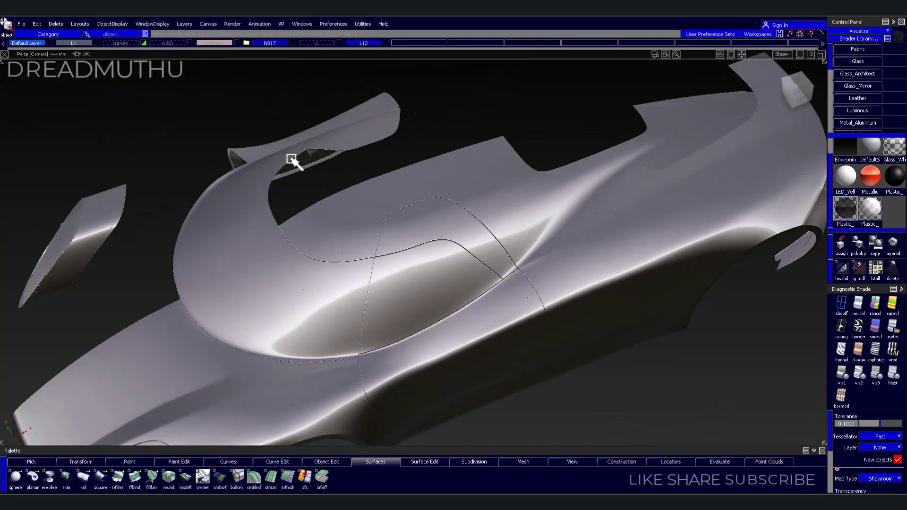
pyautogui.moveTo(293, 161)
pyautogui.keyDown('alt'); pyautogui.keyDown('shift'); pyautogui.mouseDown()
pyautogui.moveTo(506, 148)
pyautogui.moveTo(506, 314)
pyautogui.moveTo(273, 226)
pyautogui.mouseUp(); pyautogui.keyUp('shift'); pyautogui.keyUp('alt')
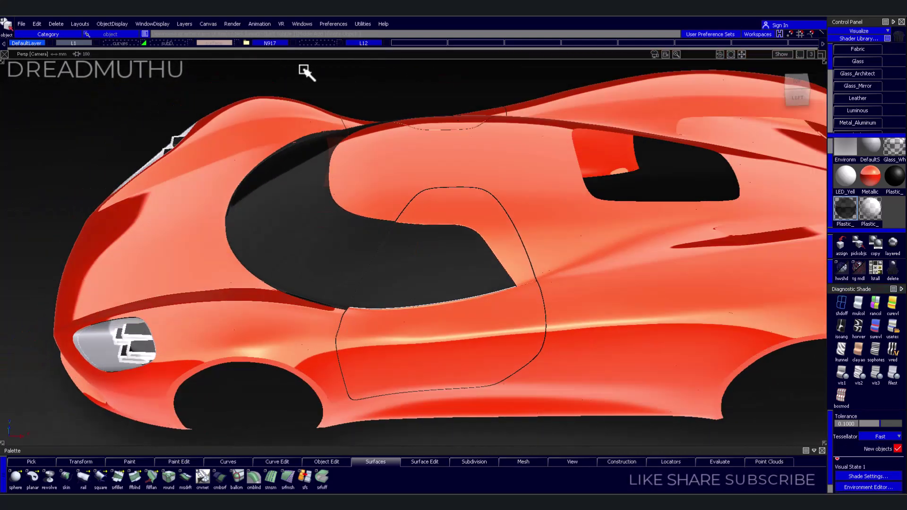
pyautogui.moveTo(306, 70)
pyautogui.keyDown('alt'); pyautogui.keyDown('shift'); pyautogui.mouseDown()
pyautogui.moveTo(470, 260)
pyautogui.moveTo(463, 256)
pyautogui.moveTo(465, 293)
pyautogui.mouseUp(); pyautogui.keyUp('shift'); pyautogui.keyUp('alt')
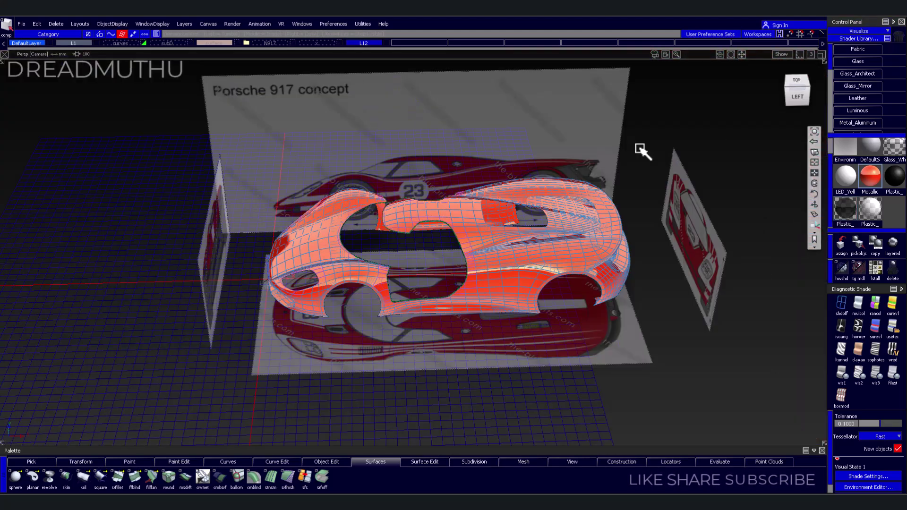